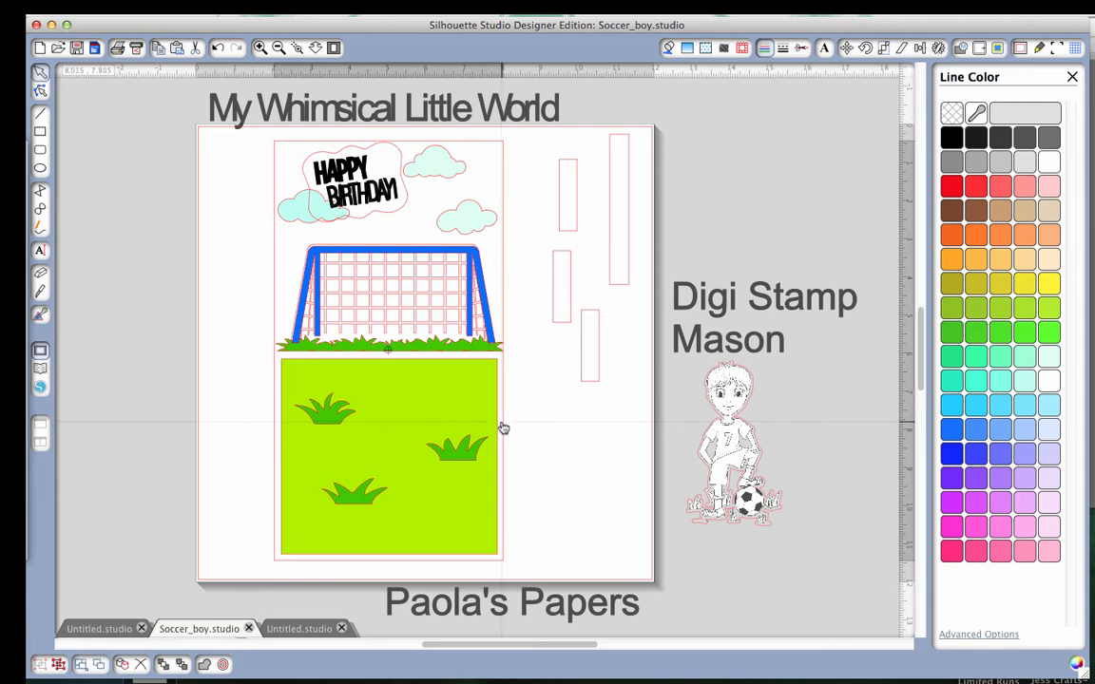
# Move the whole card design and the loose strips off the page's left side, and shift the captions above and below clear of the page.
pyautogui.moveTo(503, 427)
pyautogui.mouseDown()
pyautogui.moveTo(435, 411)
pyautogui.moveTo(238, 422)
pyautogui.moveTo(543, 422)
pyautogui.moveTo(503, 431)
pyautogui.mouseUp()
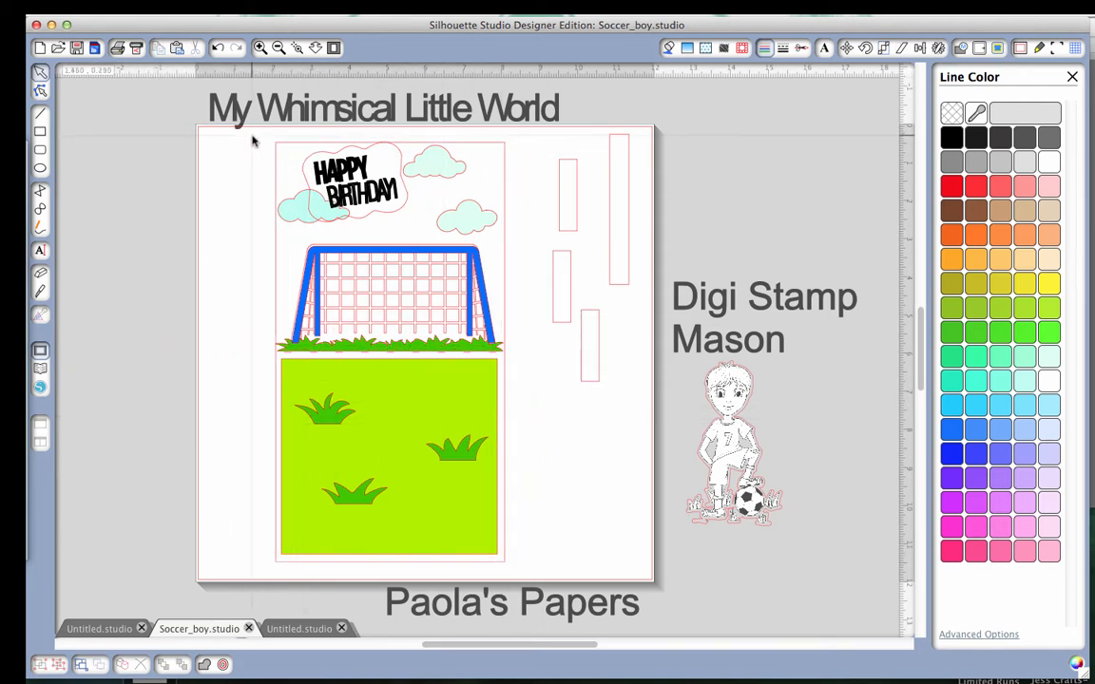
pyautogui.moveTo(252, 135); pyautogui.dragTo(602, 492)
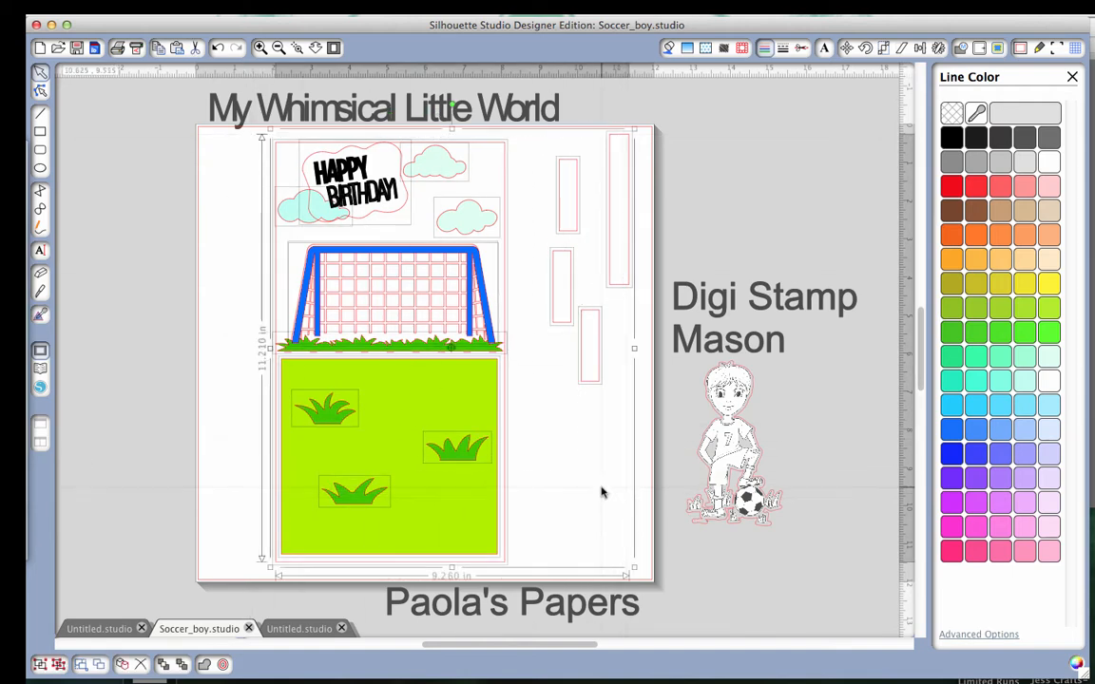
pyautogui.moveTo(504, 479); pyautogui.dragTo(38, 432)
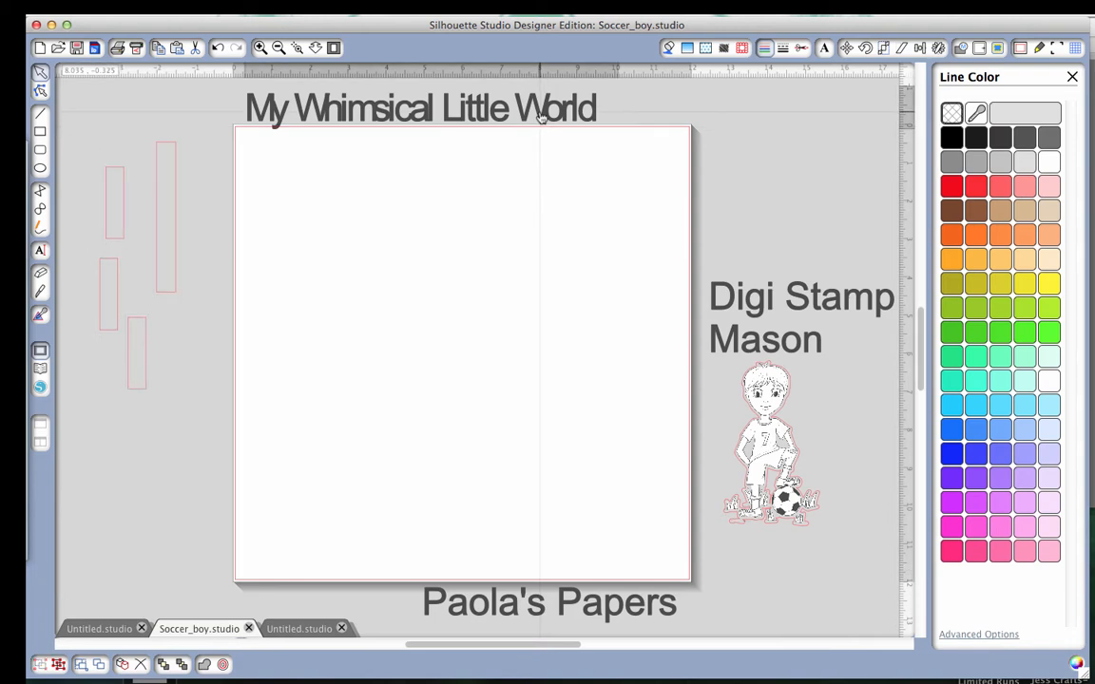
pyautogui.moveTo(542, 129); pyautogui.dragTo(540, 106)
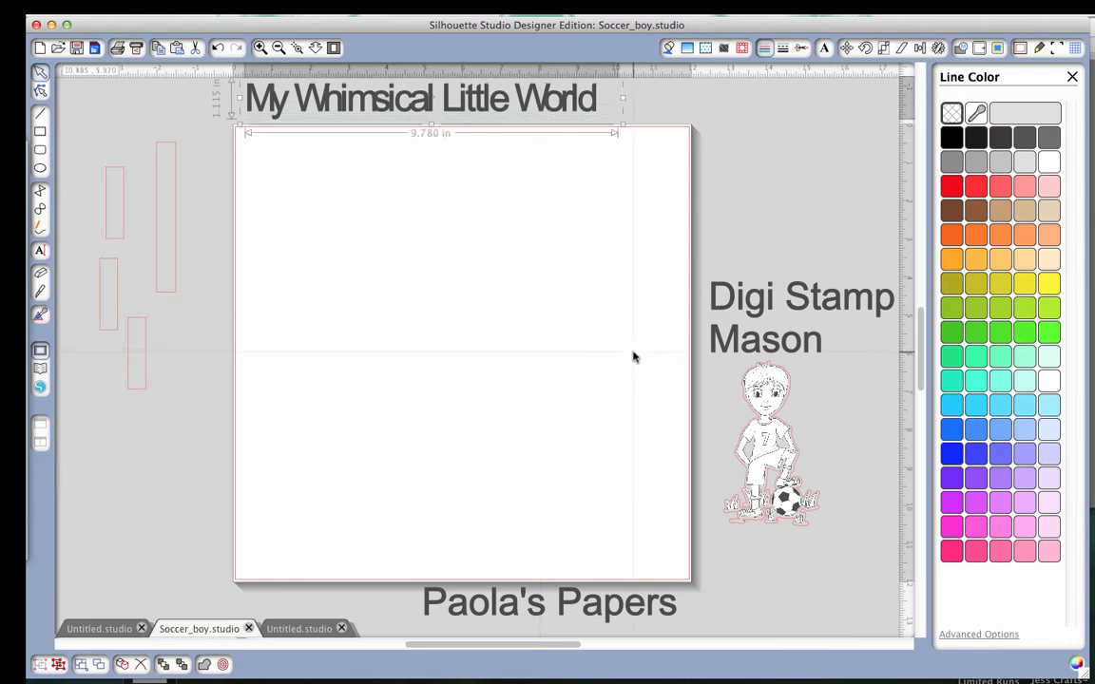
pyautogui.moveTo(620, 610); pyautogui.dragTo(620, 616)
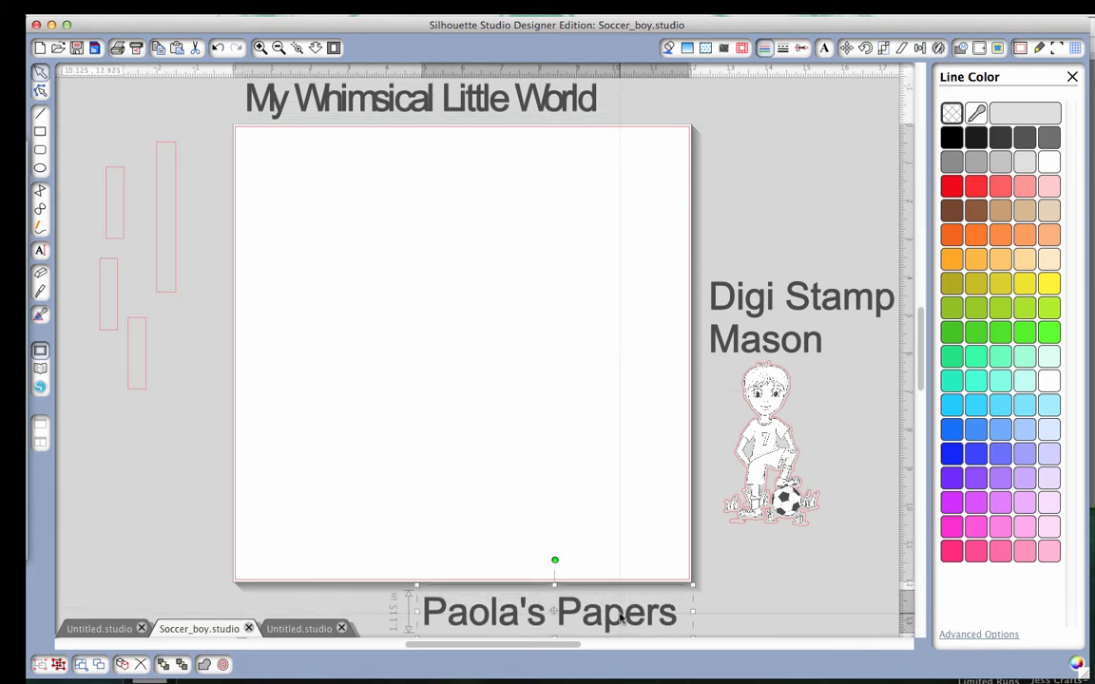
# Bring the blank card base with the dashed fold line back onto the page, near the page's left edge.
pyautogui.hscroll(-5, 364, 213)
pyautogui.hscroll(-4, 364, 213)
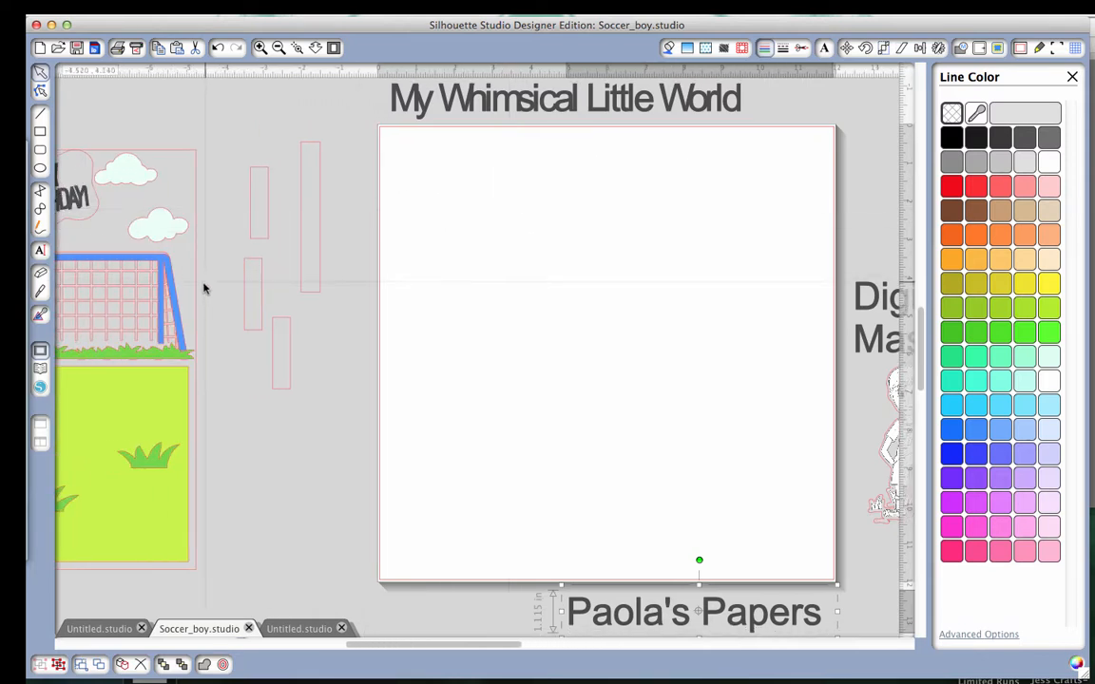
pyautogui.moveTo(195, 299); pyautogui.dragTo(641, 284)
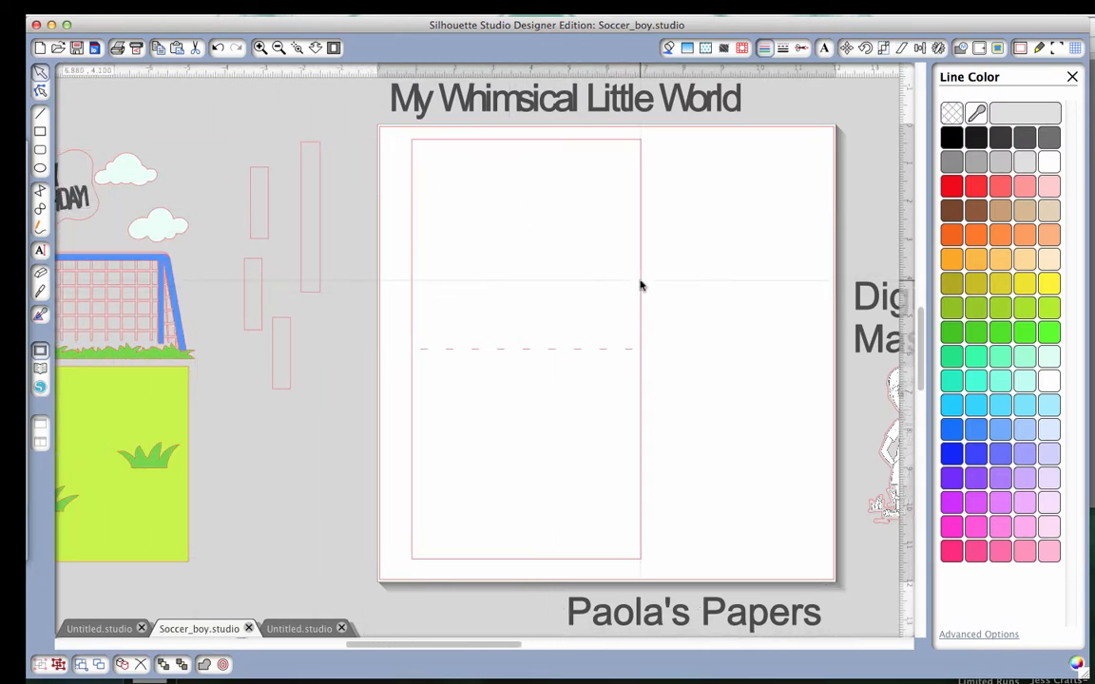
pyautogui.hscroll(7, 640, 285)
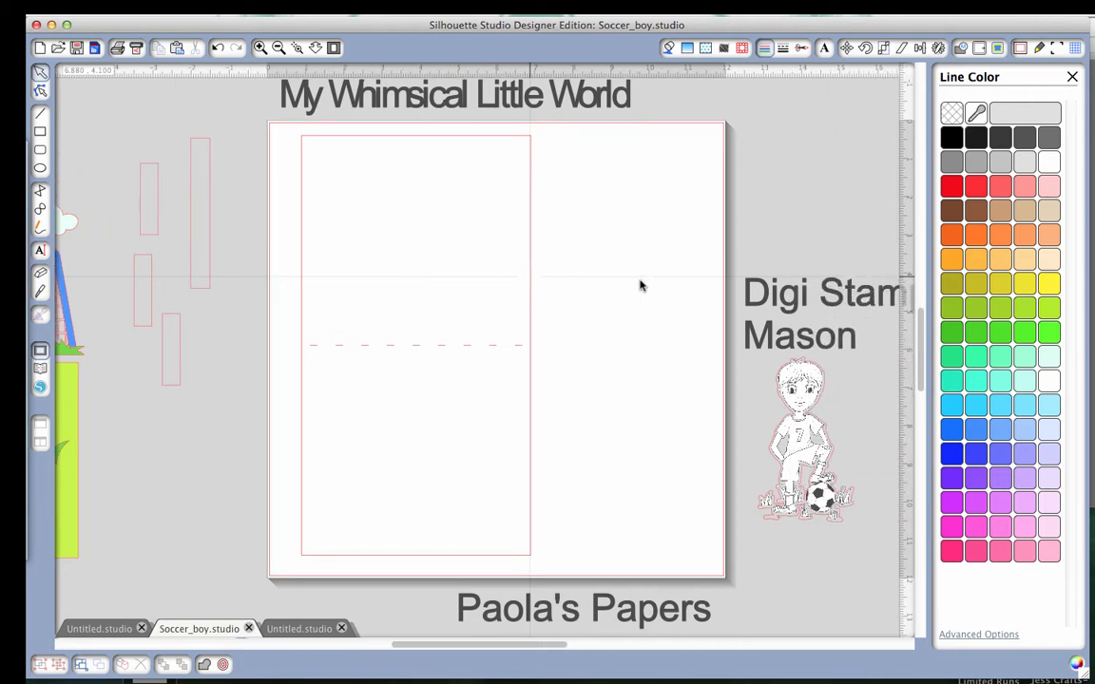
pyautogui.hscroll(2, 641, 285)
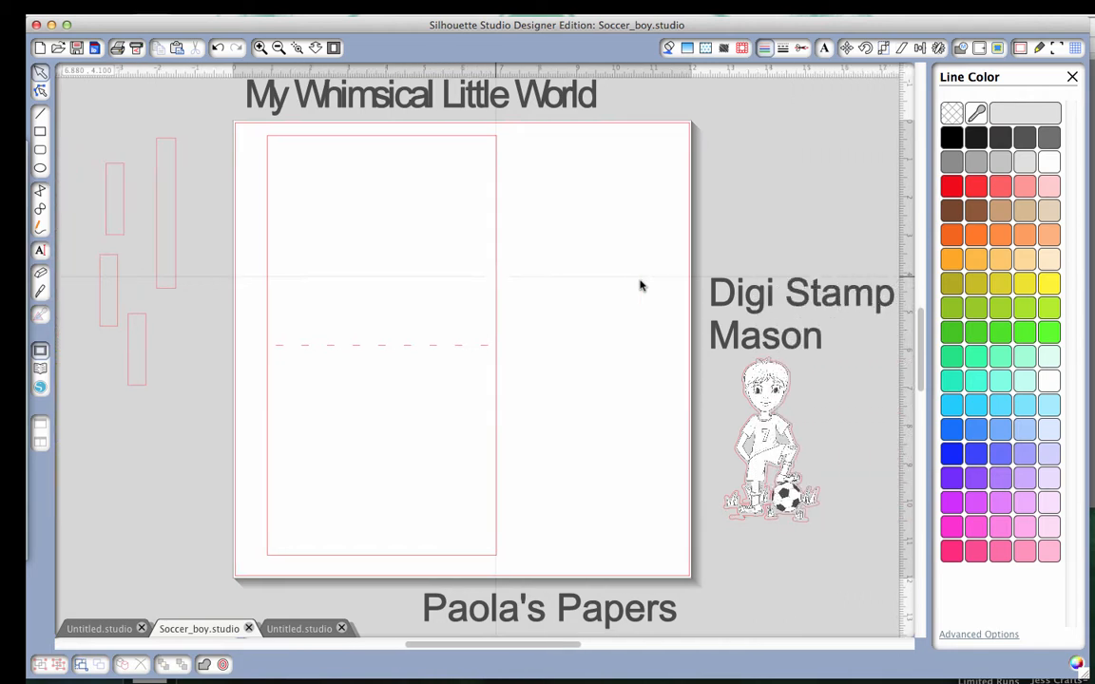
pyautogui.moveTo(496, 301); pyautogui.dragTo(488, 299)
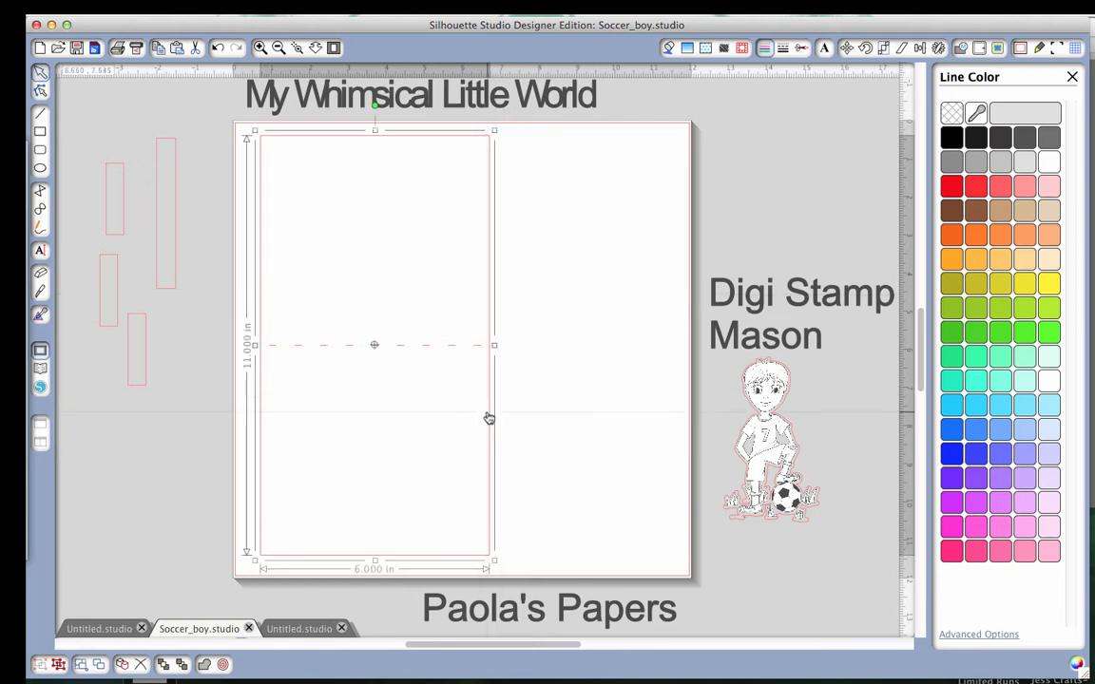
pyautogui.moveTo(488, 419); pyautogui.dragTo(482, 417)
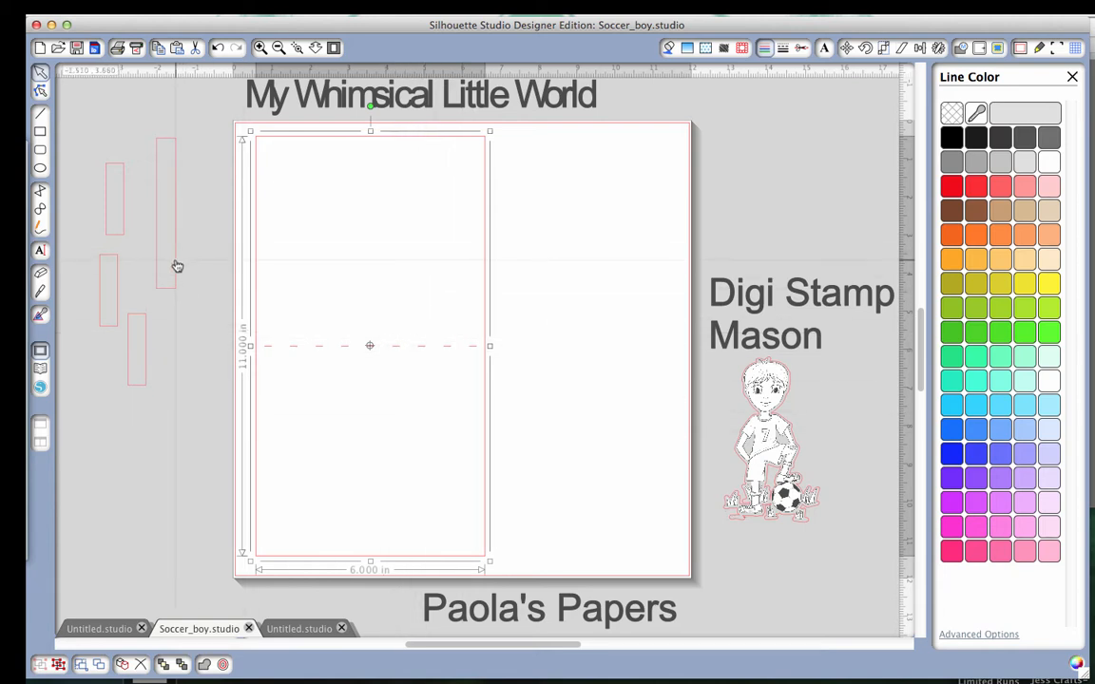
# Try the longest strip across the card base's fold line, return it beside the page, and select the card base.
pyautogui.moveTo(176, 266)
pyautogui.mouseDown()
pyautogui.moveTo(440, 435)
pyautogui.moveTo(427, 393)
pyautogui.moveTo(432, 401)
pyautogui.mouseUp()
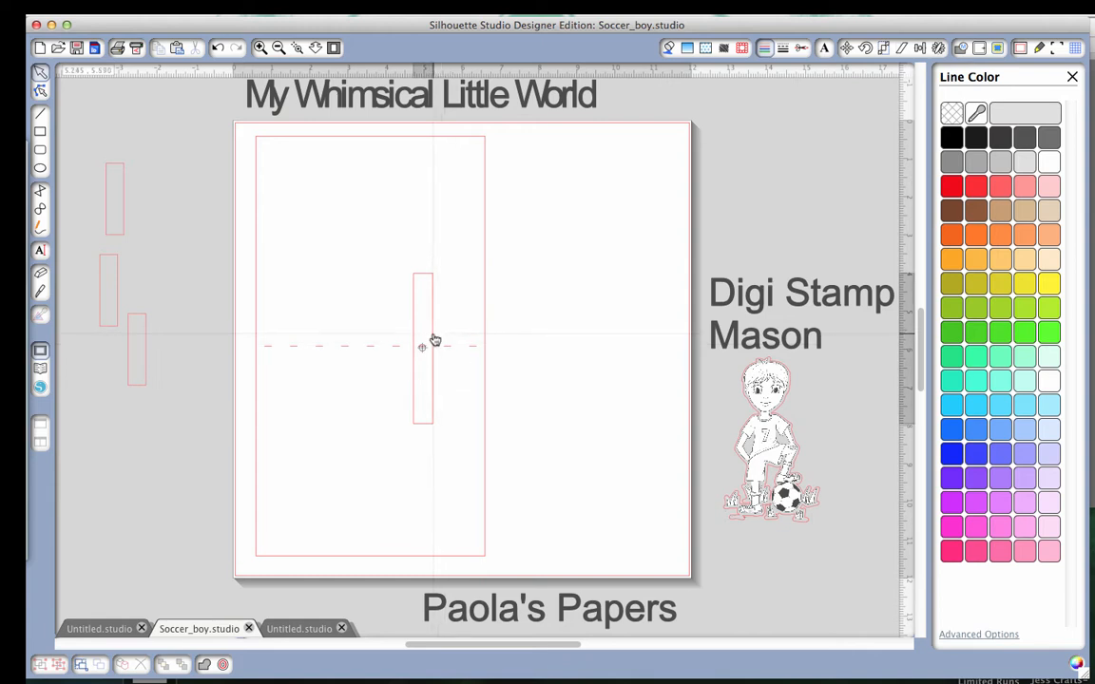
pyautogui.moveTo(432, 340); pyautogui.dragTo(186, 288)
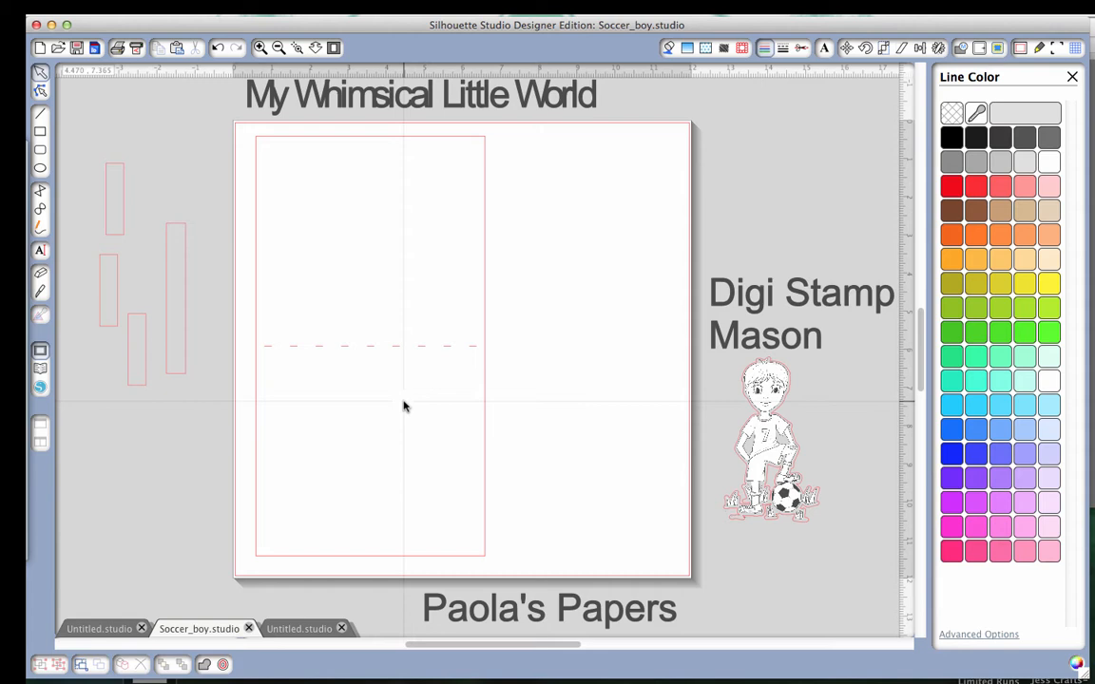
pyautogui.click(485, 335)
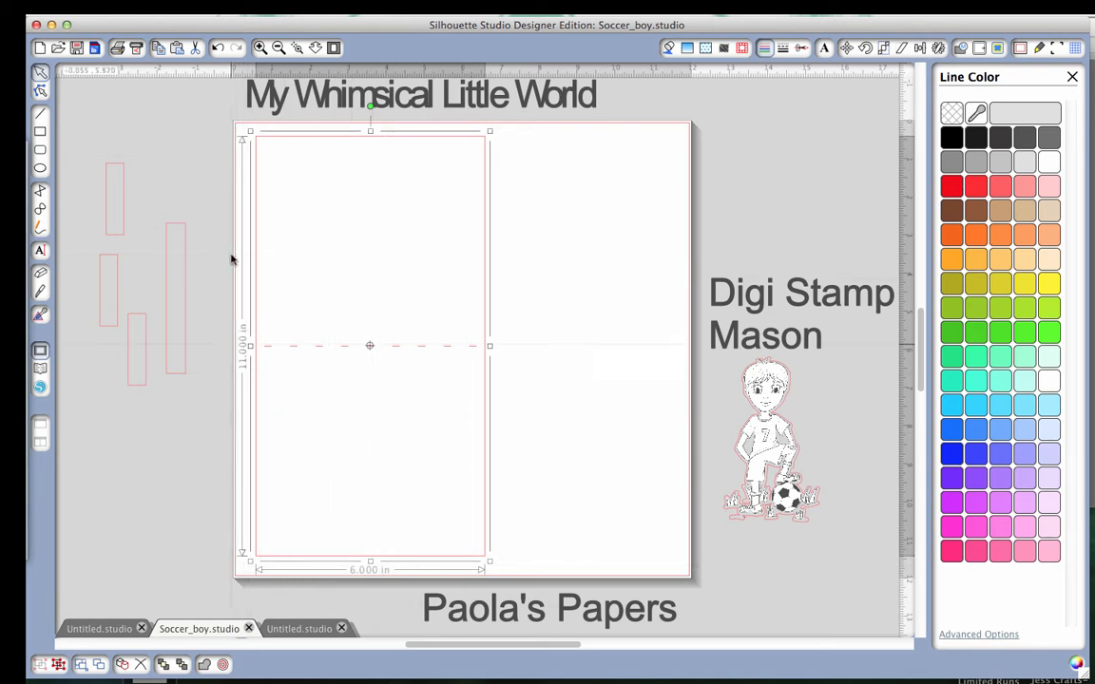
# Draw a rectangle about 3.75 in wide and 10.56 in high, and centre it on the page in place of the existing card base.
pyautogui.click(40, 133)
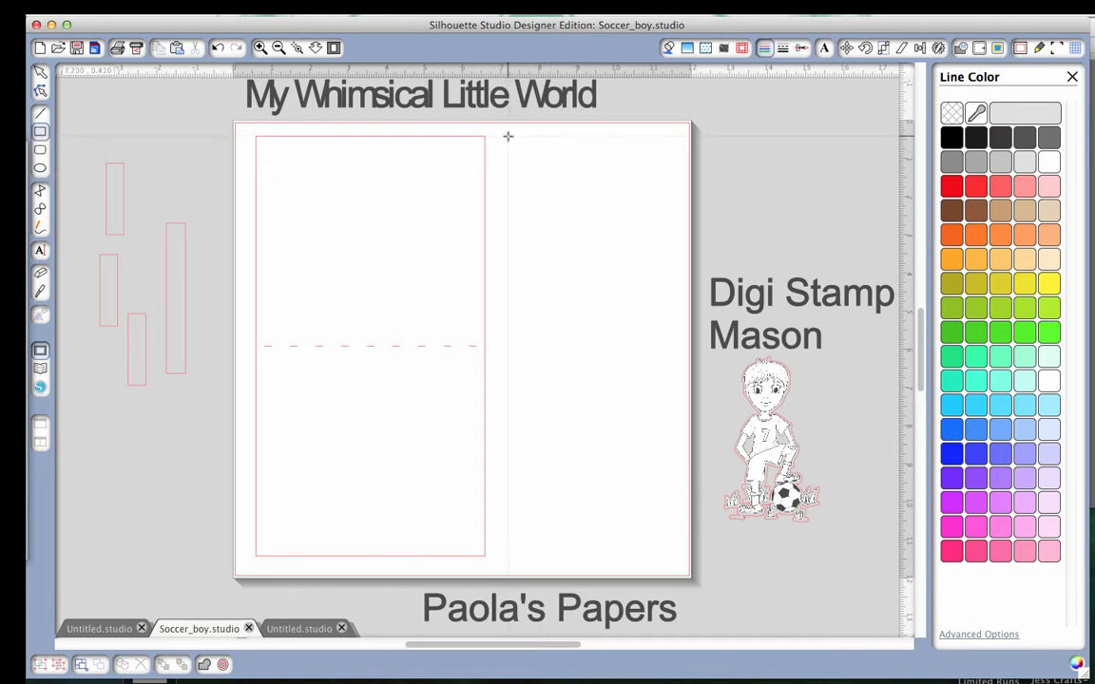
pyautogui.moveTo(508, 137)
pyautogui.mouseDown()
pyautogui.moveTo(549, 518)
pyautogui.moveTo(651, 539)
pyautogui.mouseUp()
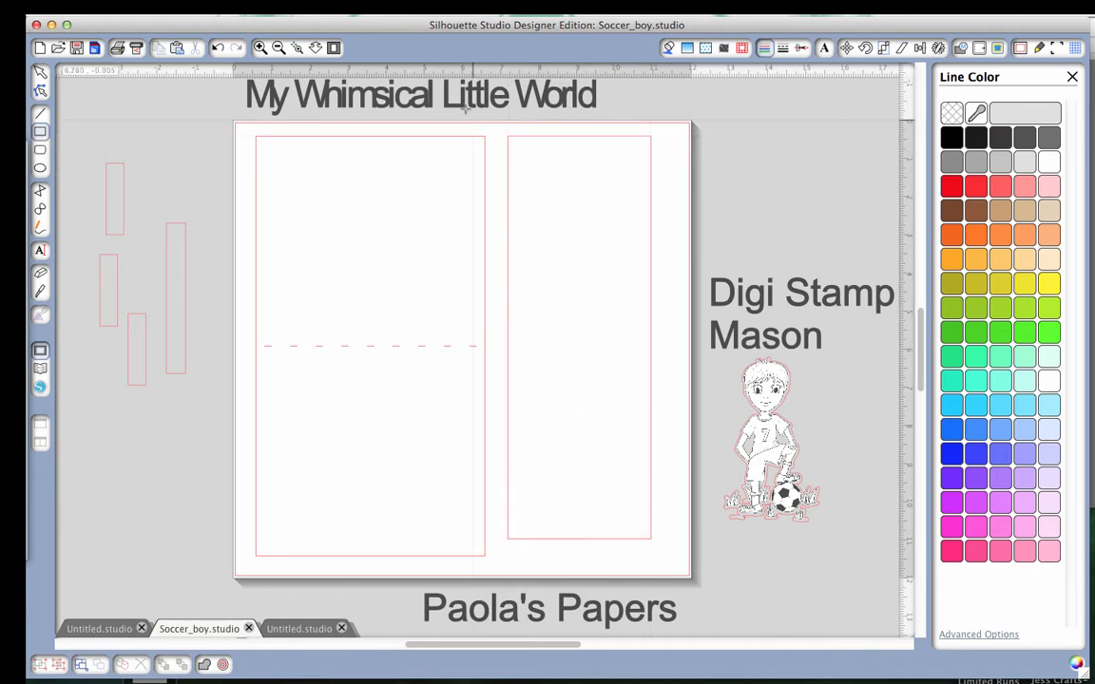
pyautogui.click(41, 72)
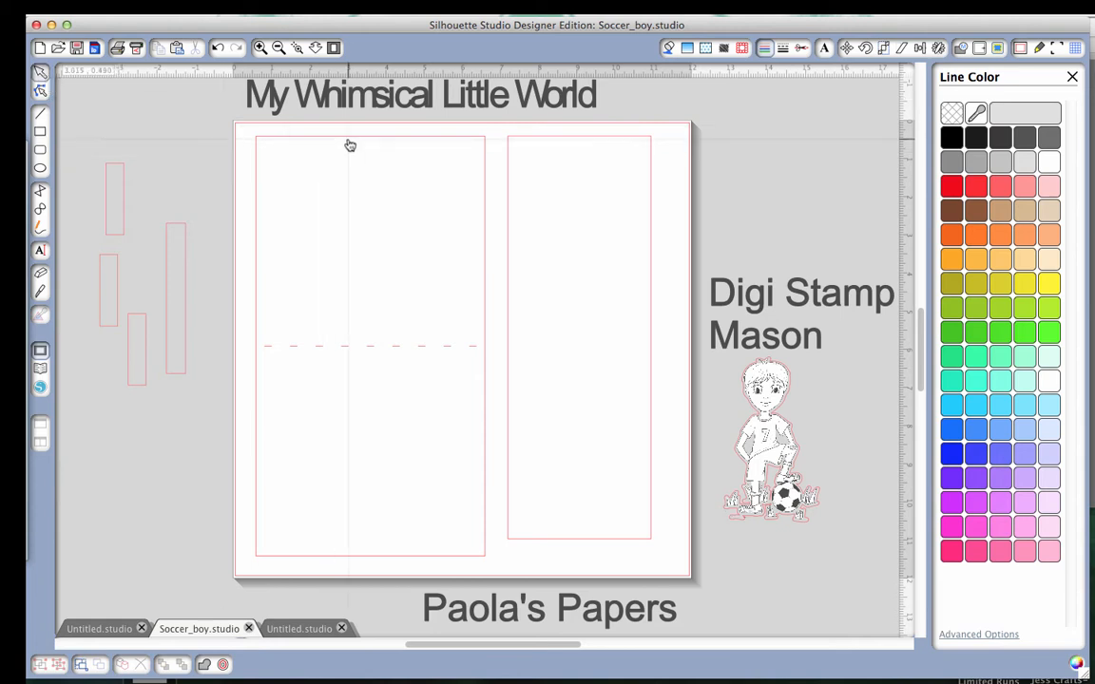
pyautogui.moveTo(313, 137); pyautogui.dragTo(76, 128)
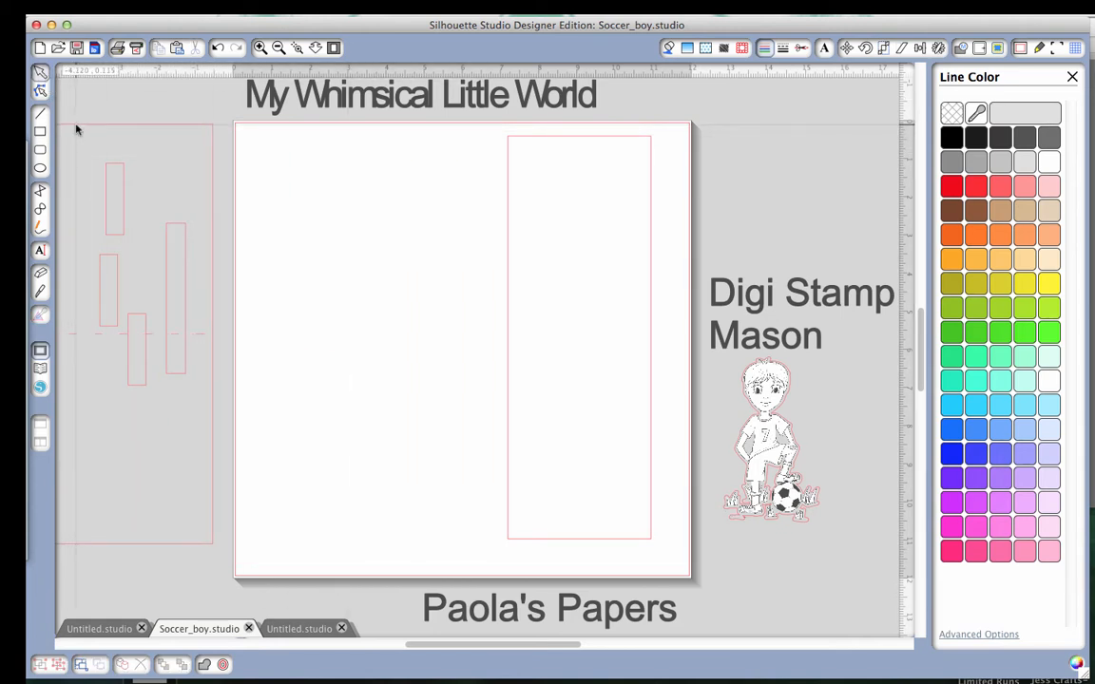
pyautogui.moveTo(618, 139); pyautogui.dragTo(476, 145)
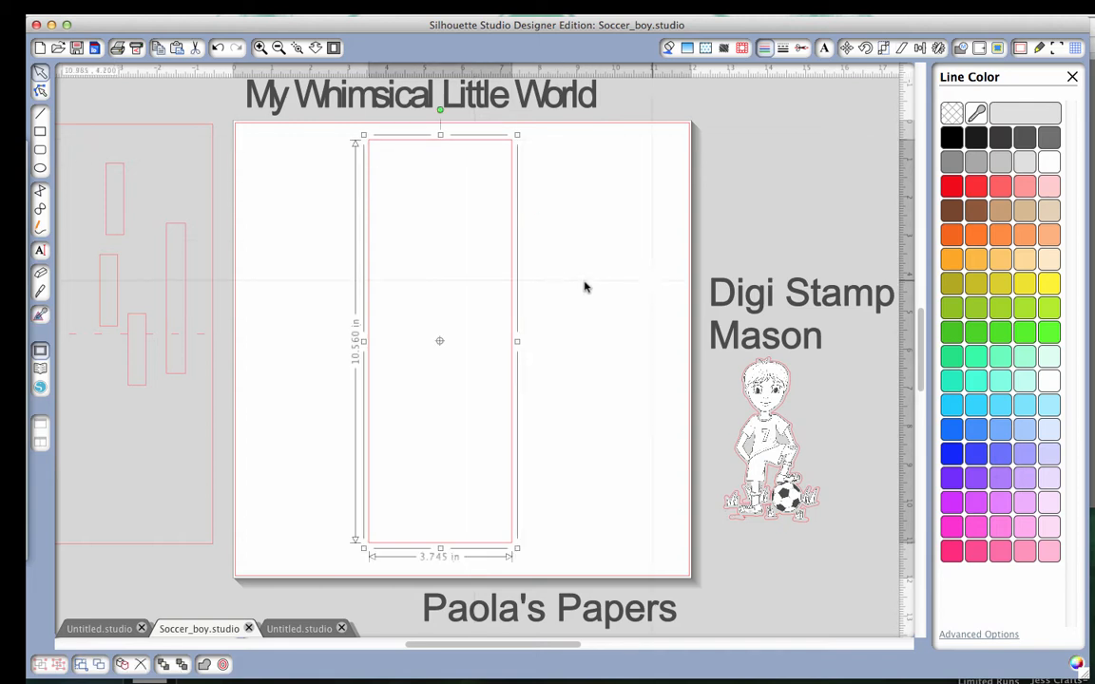
# Resize the new rectangle to 6 in wide by 11 in high and shift it toward the page's left side.
pyautogui.click(883, 48)
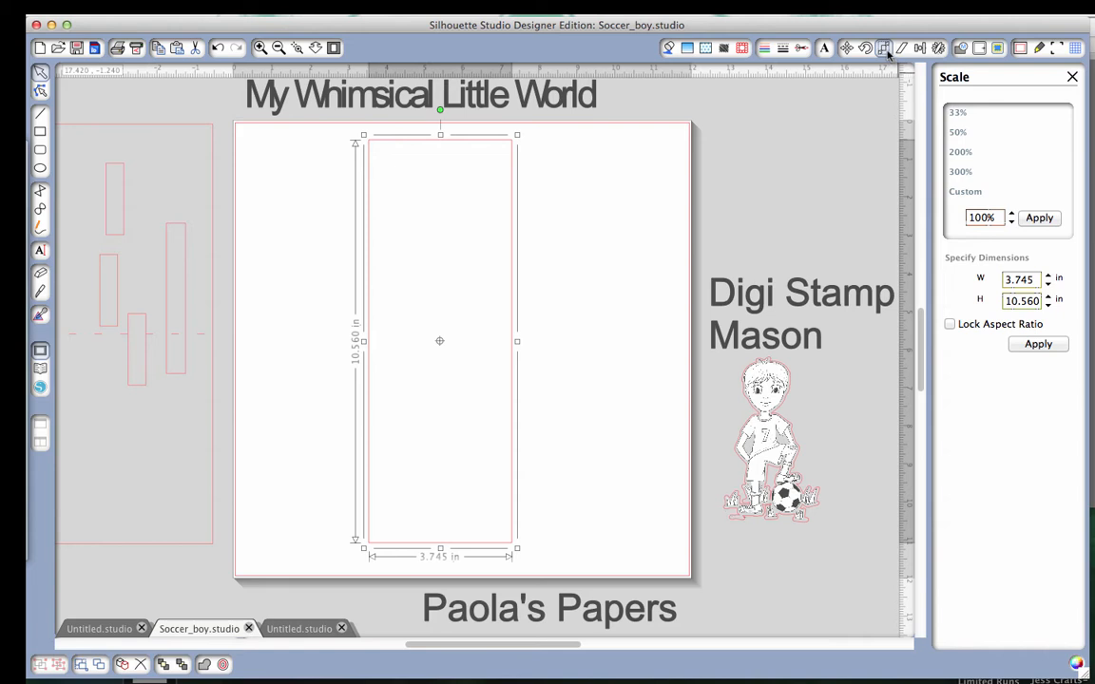
pyautogui.doubleClick(1035, 279)
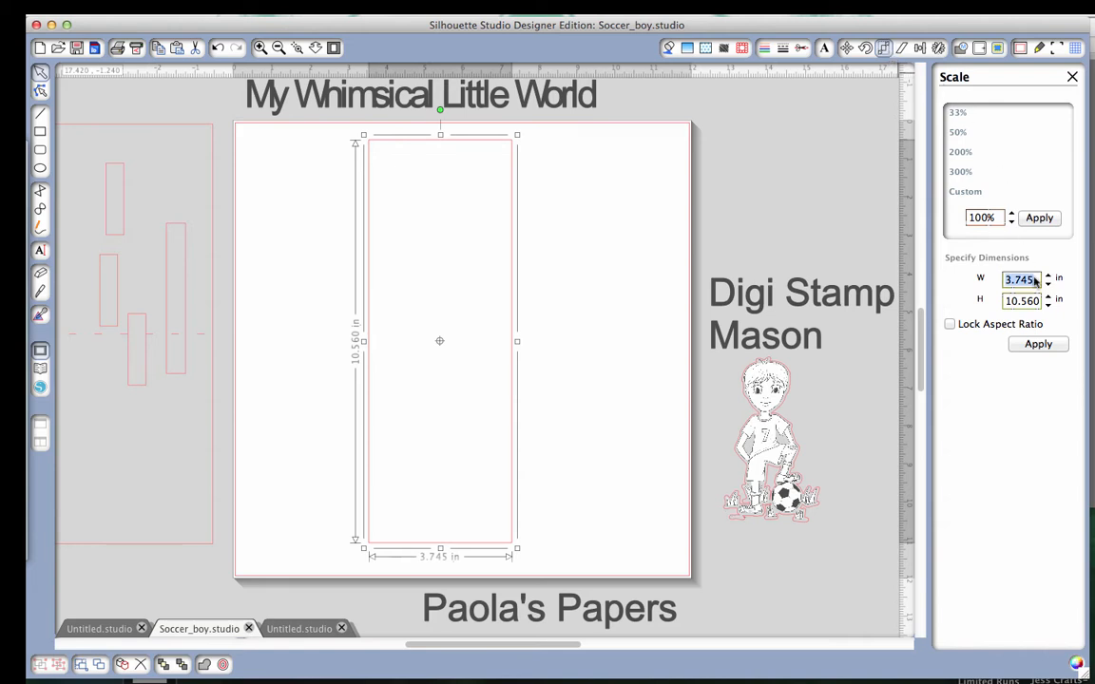
pyautogui.write('6')
pyautogui.doubleClick(1041, 300)
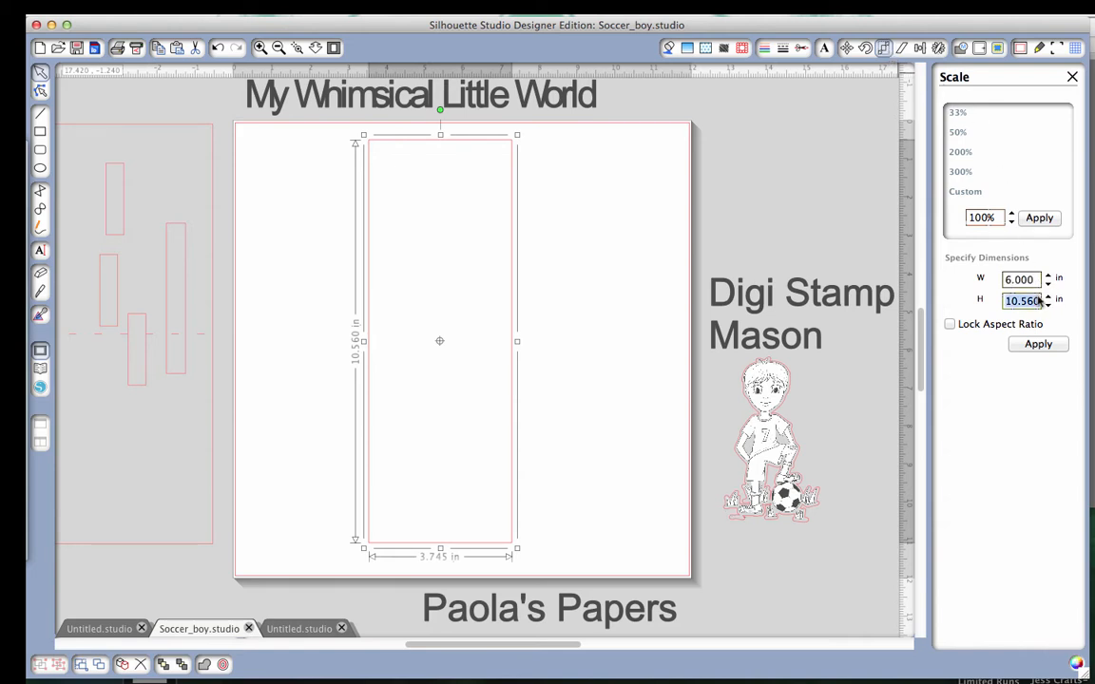
pyautogui.write('11')
pyautogui.click(1053, 347)
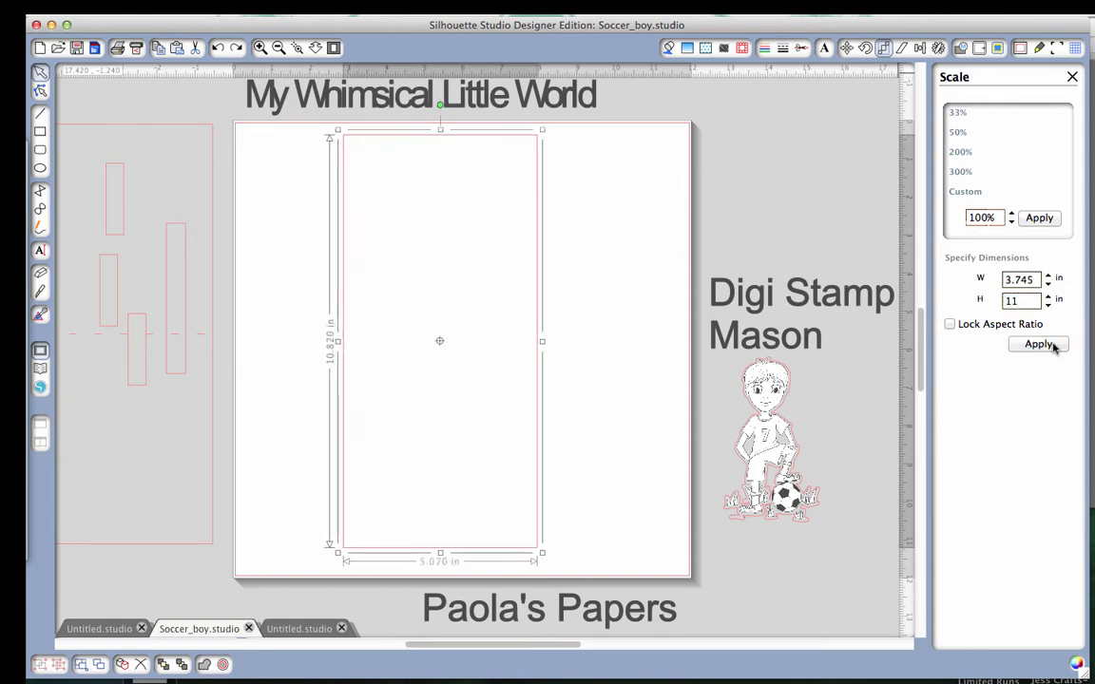
pyautogui.click(585, 455)
pyautogui.moveTo(554, 339); pyautogui.dragTo(506, 345)
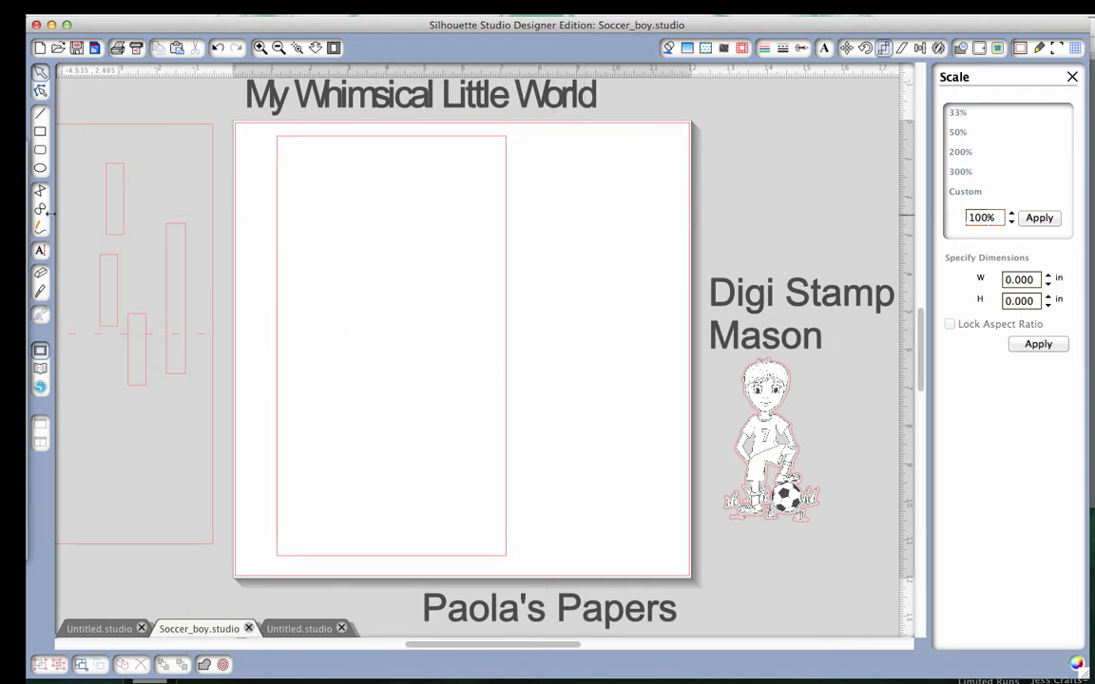
# Draw a short horizontal line about 0.18 in long at the rectangle's mid-height, just inside its left edge.
pyautogui.click(40, 112)
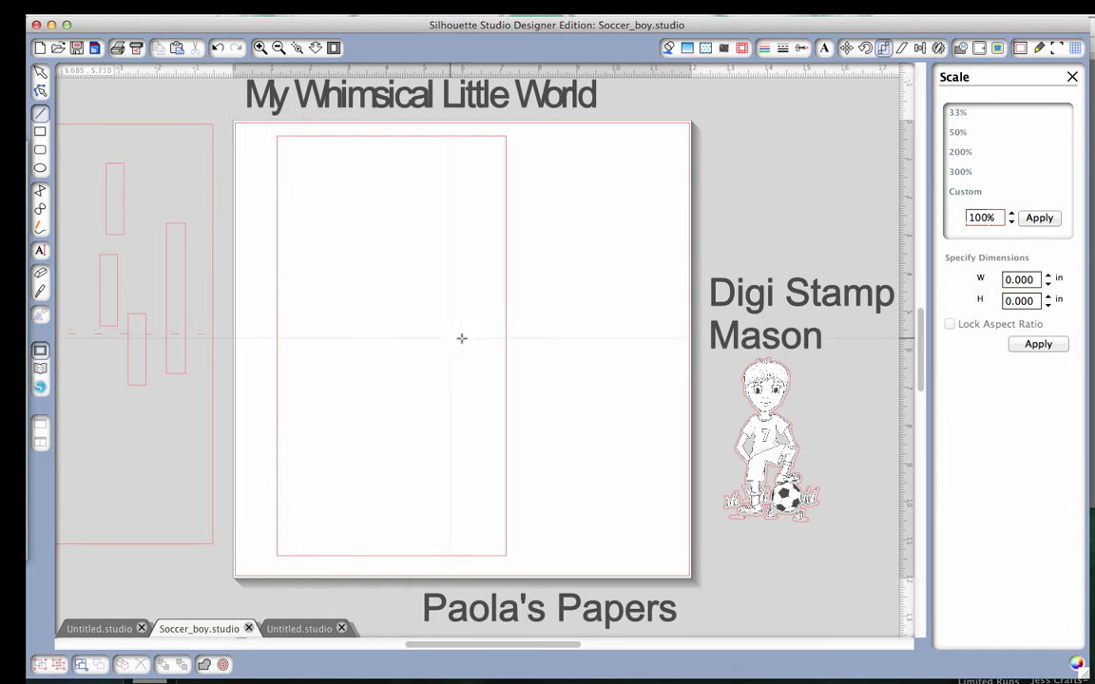
pyautogui.click(282, 344)
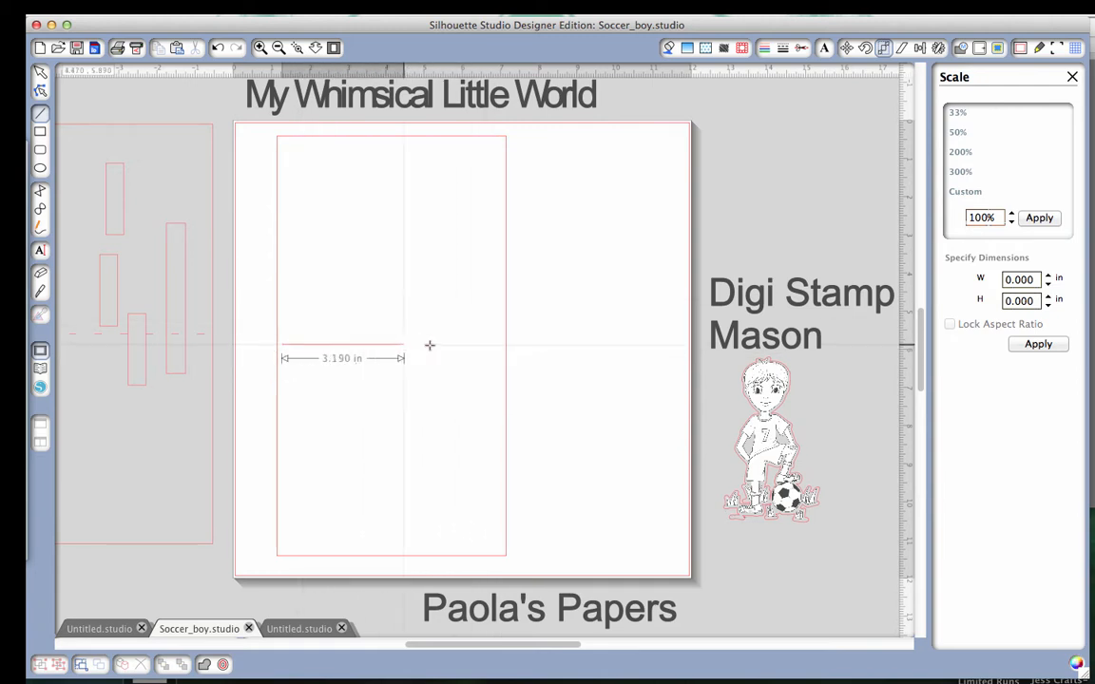
pyautogui.click(289, 345)
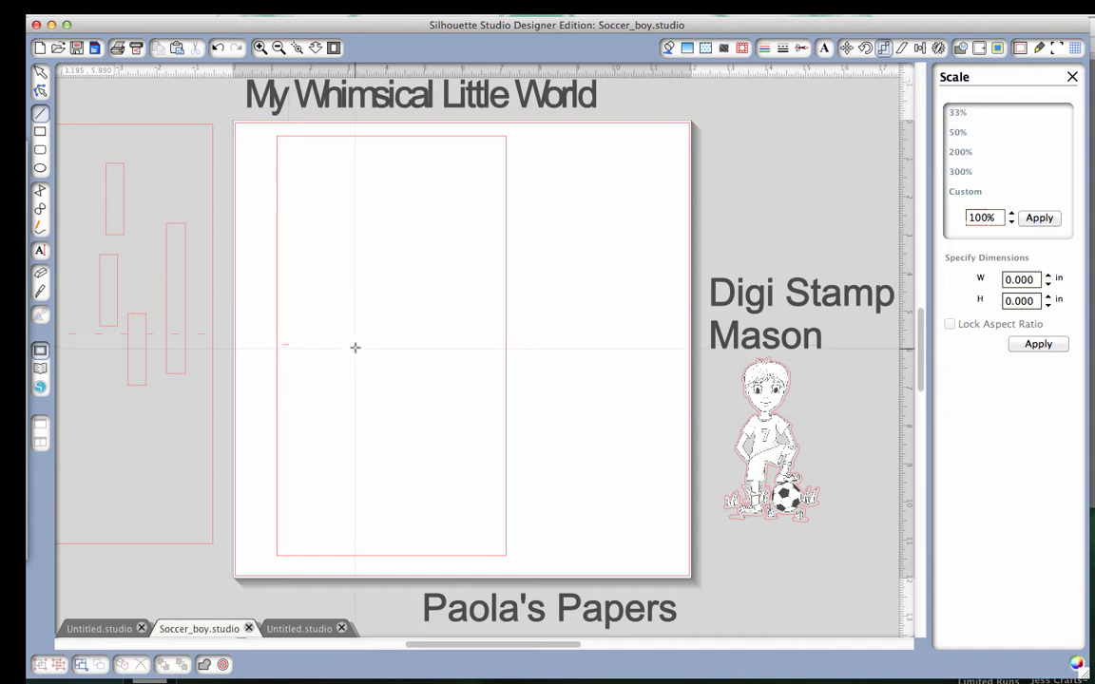
pyautogui.click(44, 74)
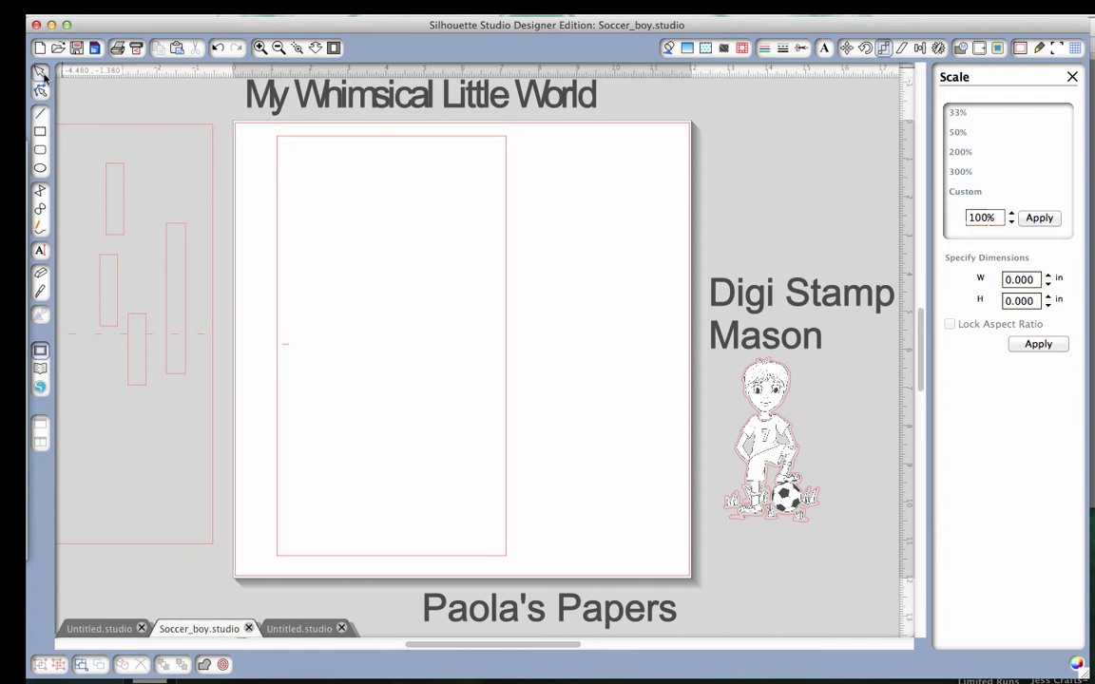
# Place a copy of the short line slightly to its right at the same height as the second fold dash.
pyautogui.click(286, 350)
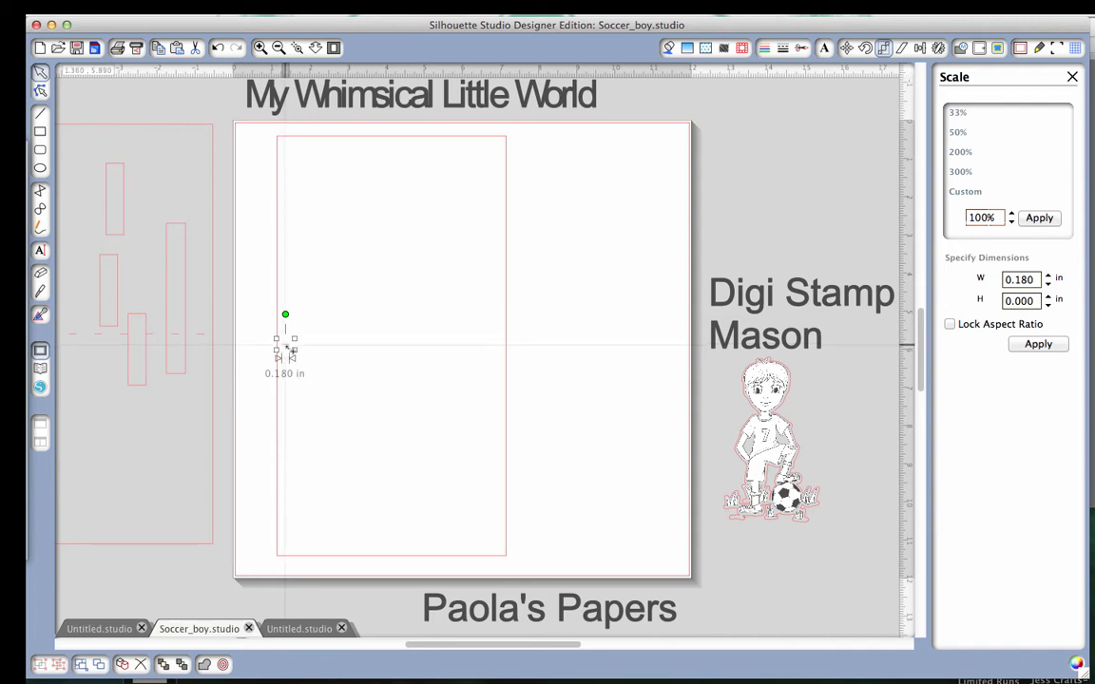
pyautogui.moveTo(286, 350); pyautogui.dragTo(302, 350)
pyautogui.press('Left')
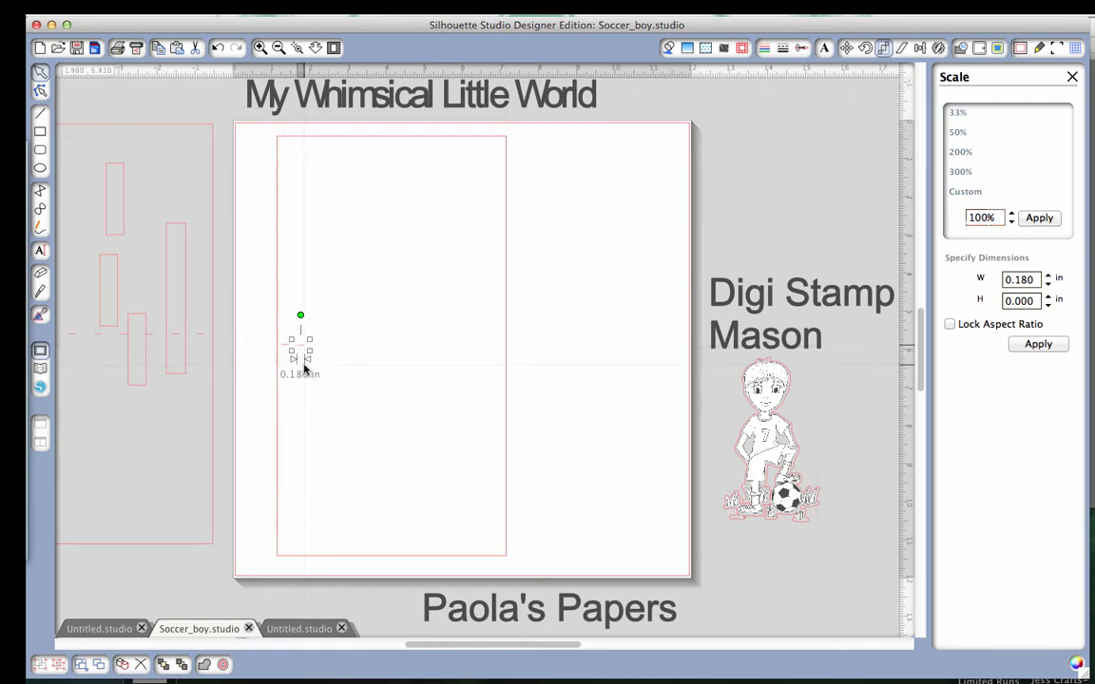
# Replicate the second dash as a row of four and spread the copies rightward with even gaps along the fold line.
pyautogui.click(939, 48)
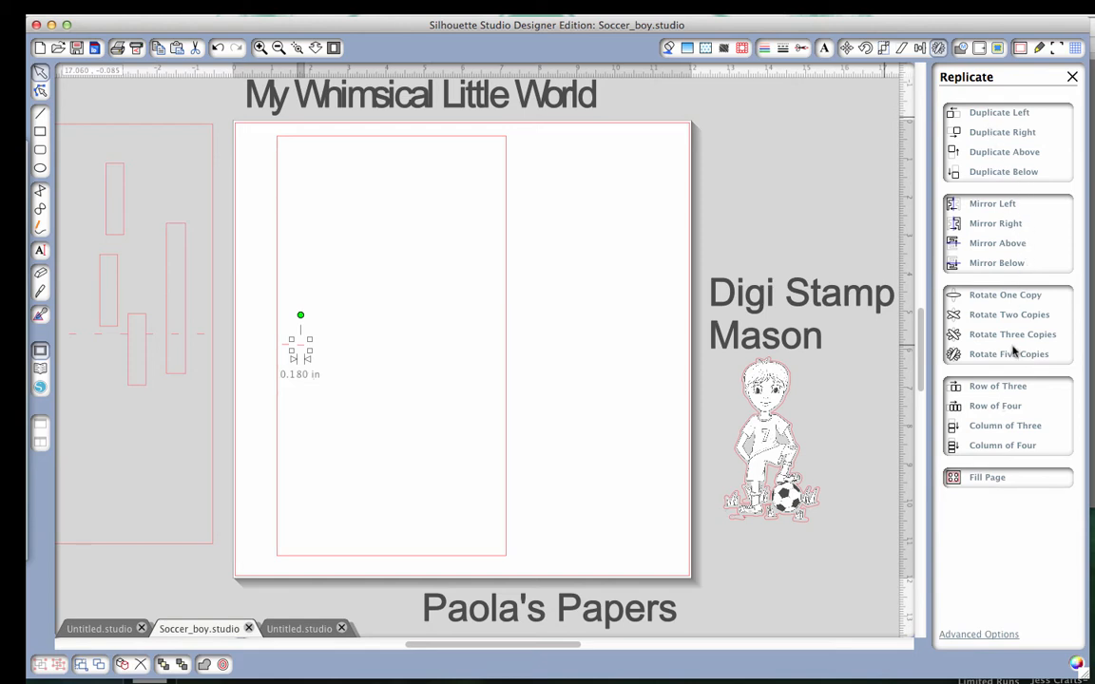
pyautogui.click(1007, 410)
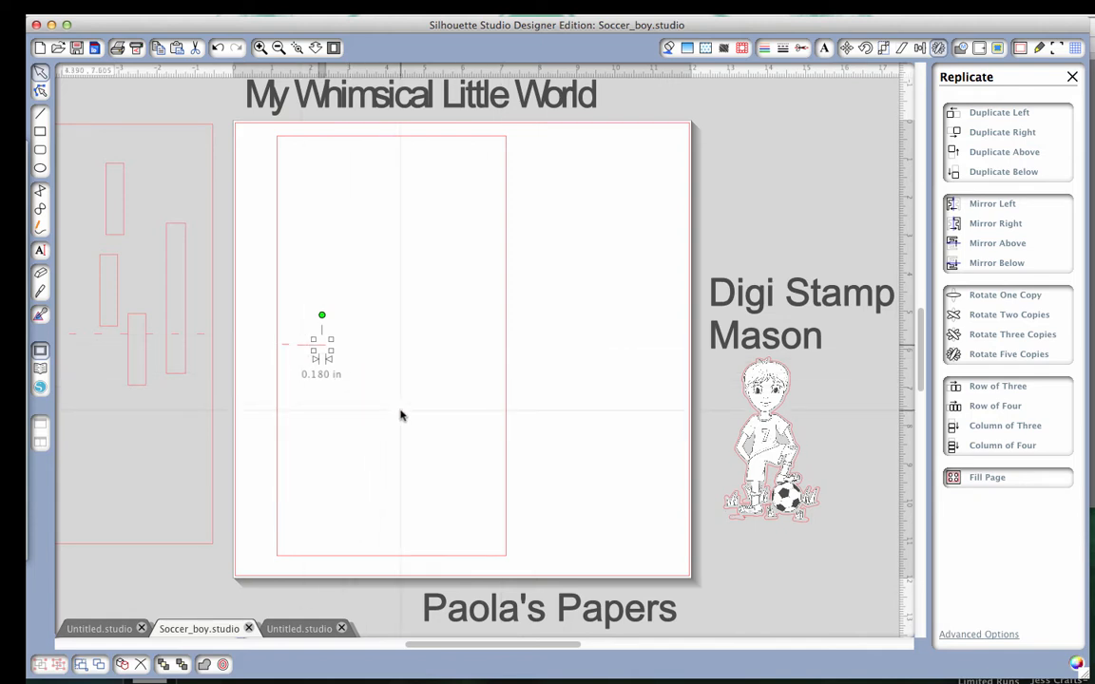
pyautogui.press('Right')
pyautogui.press('Right')
pyautogui.press('Right')
pyautogui.press('Right')
pyautogui.press('Right')
pyautogui.press('Right')
pyautogui.press('Right')
pyautogui.press('Right')
pyautogui.press('Right')
pyautogui.press('Right')
pyautogui.press('Right')
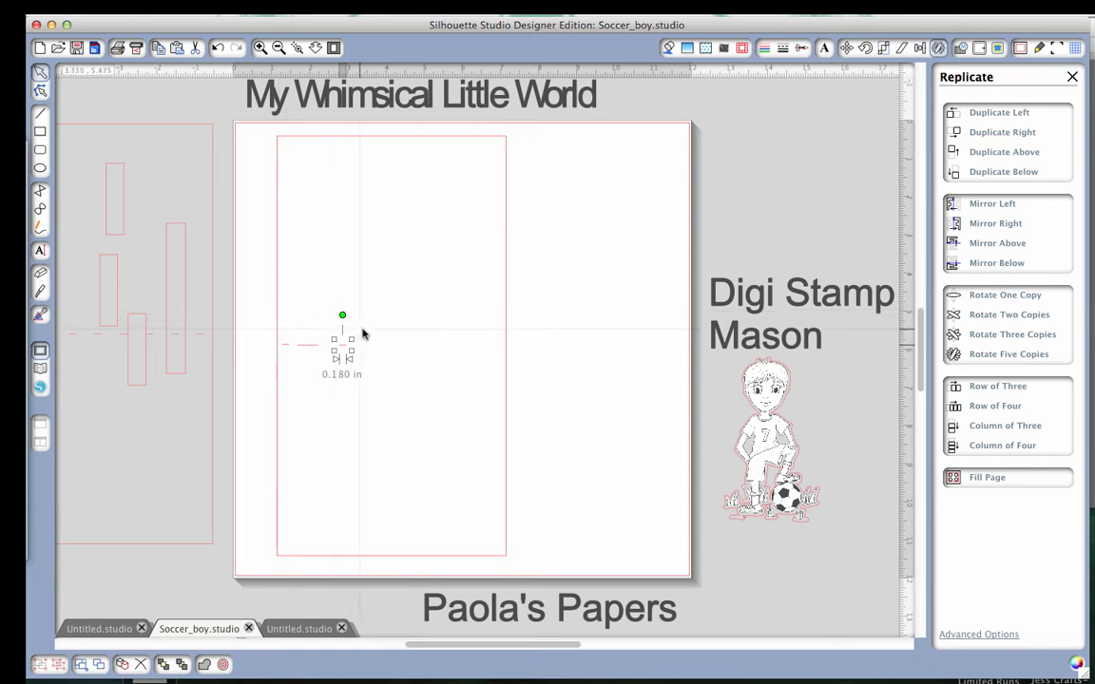
pyautogui.click(313, 350)
pyautogui.click(324, 350)
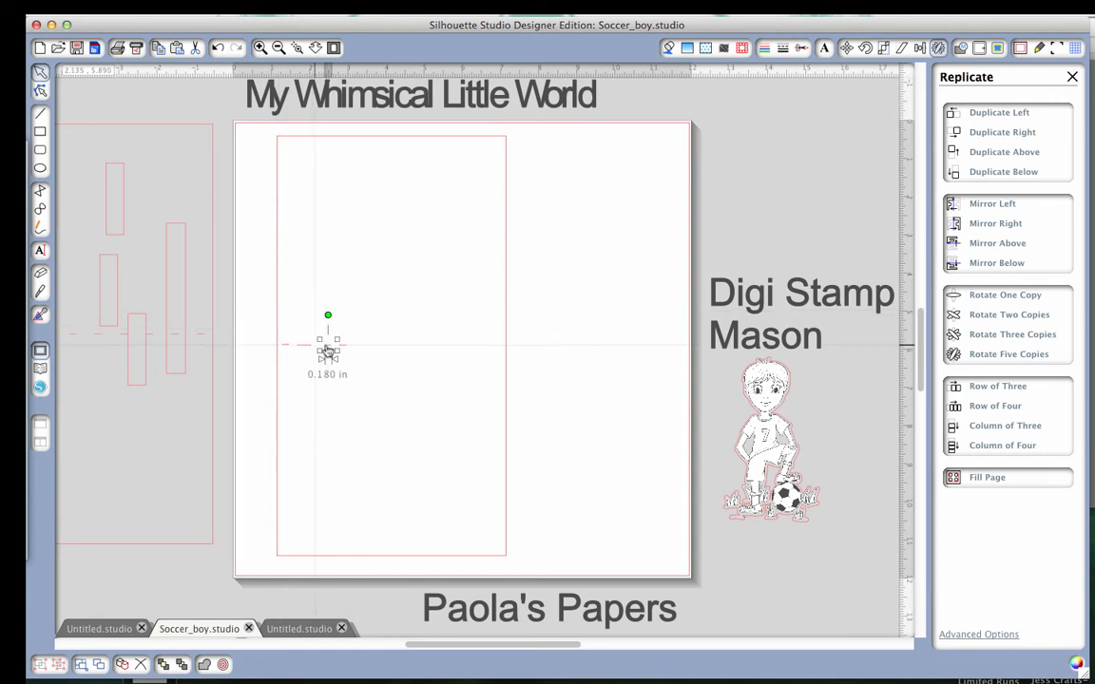
pyautogui.click(311, 350)
pyautogui.click(314, 351)
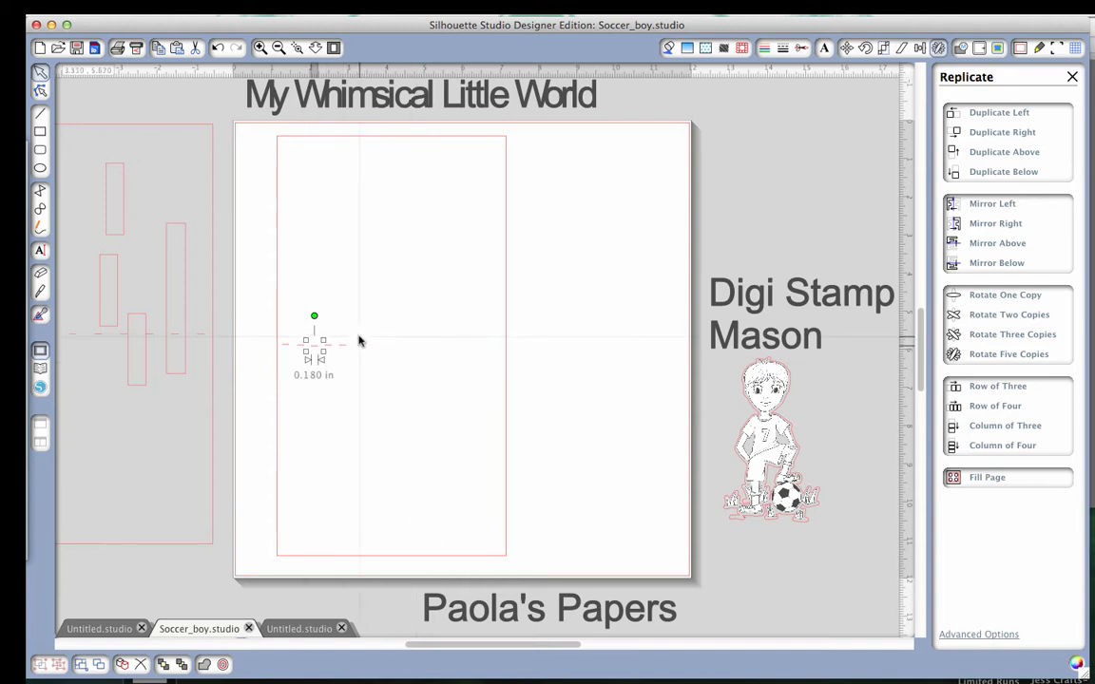
# Extend the fold line rightward with a copy of the five-dash row, and place further single dashes near the card's right edge.
pyautogui.moveTo(353, 334); pyautogui.dragTo(283, 352)
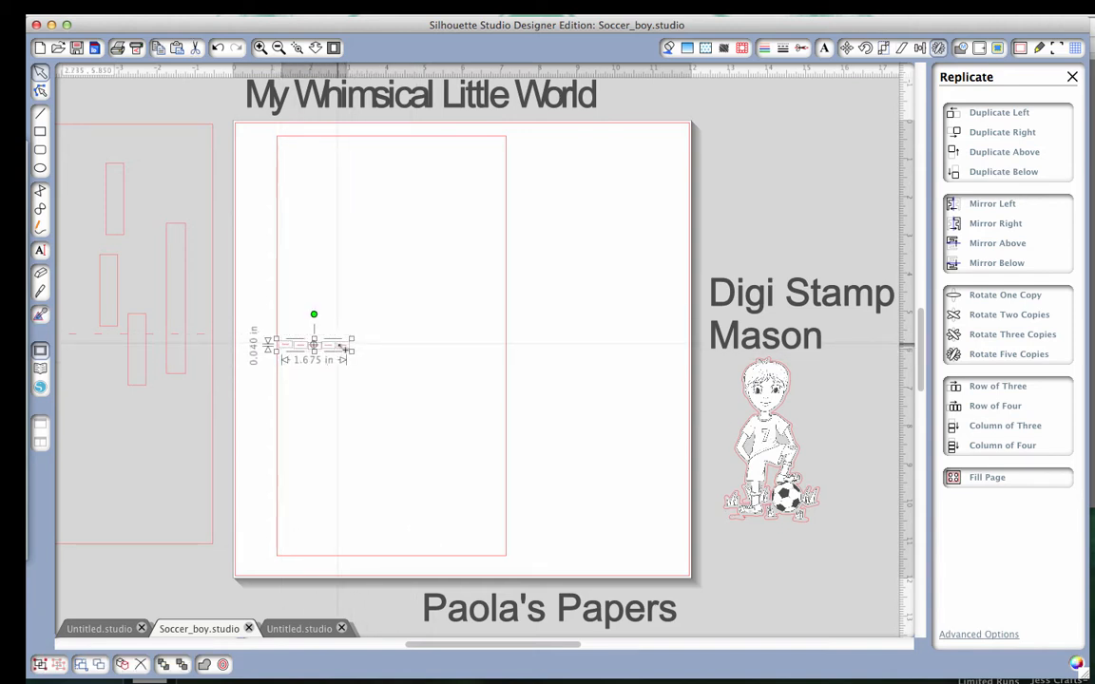
pyautogui.moveTo(329, 352); pyautogui.dragTo(413, 351)
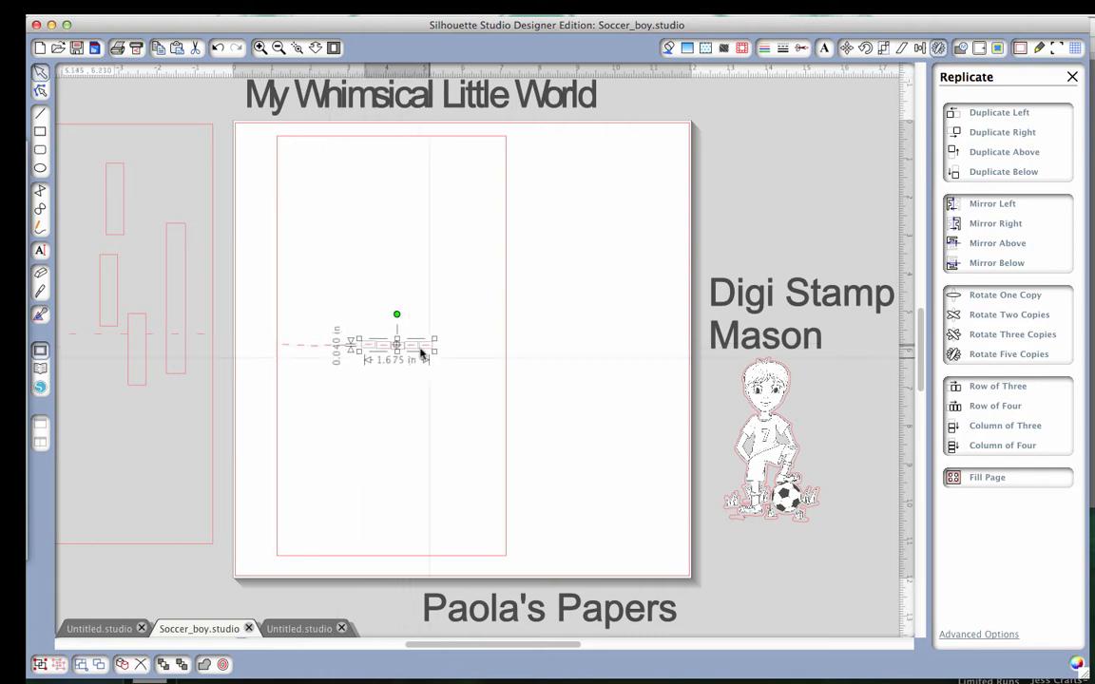
pyautogui.click(440, 373)
pyautogui.moveTo(431, 349); pyautogui.dragTo(489, 298)
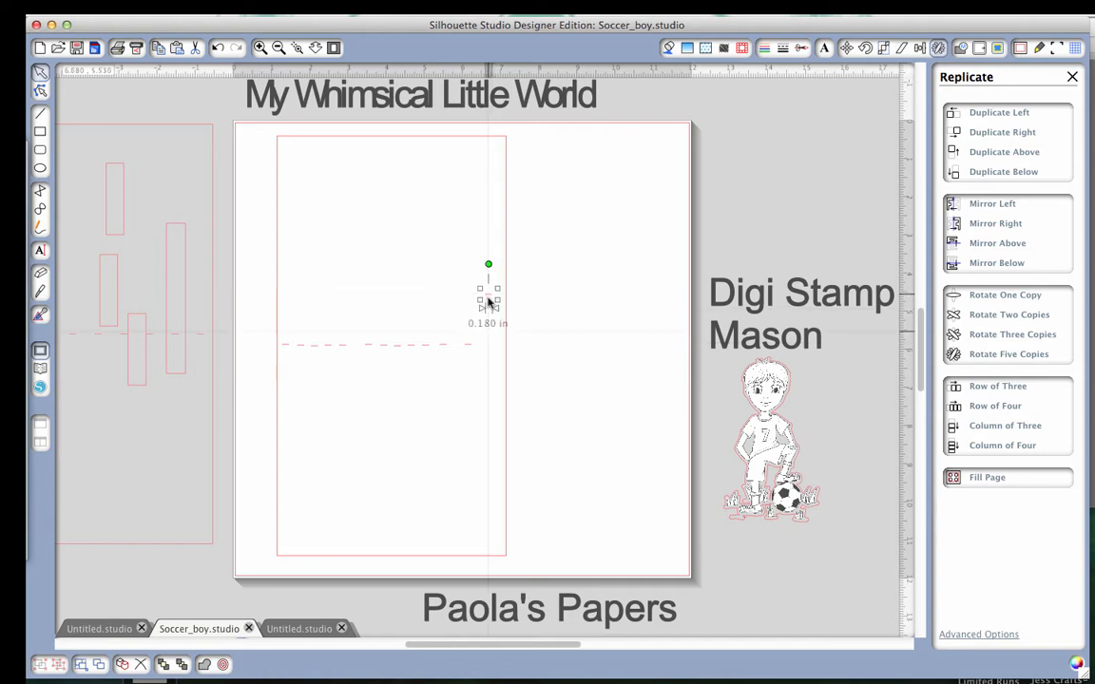
pyautogui.click(476, 454)
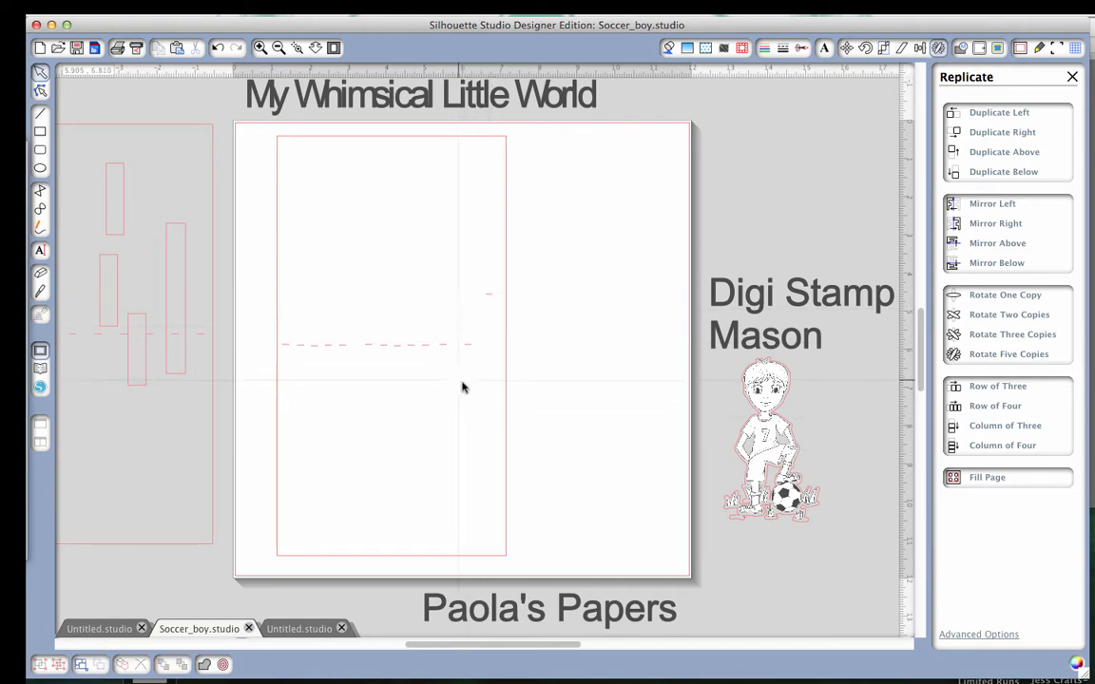
# Move the card rectangle leftward, mostly off the page, so it is clear of the fold dashes.
pyautogui.click(509, 437)
pyautogui.moveTo(509, 438)
pyautogui.mouseDown()
pyautogui.moveTo(345, 425)
pyautogui.moveTo(260, 439)
pyautogui.mouseUp()
pyautogui.click(260, 438)
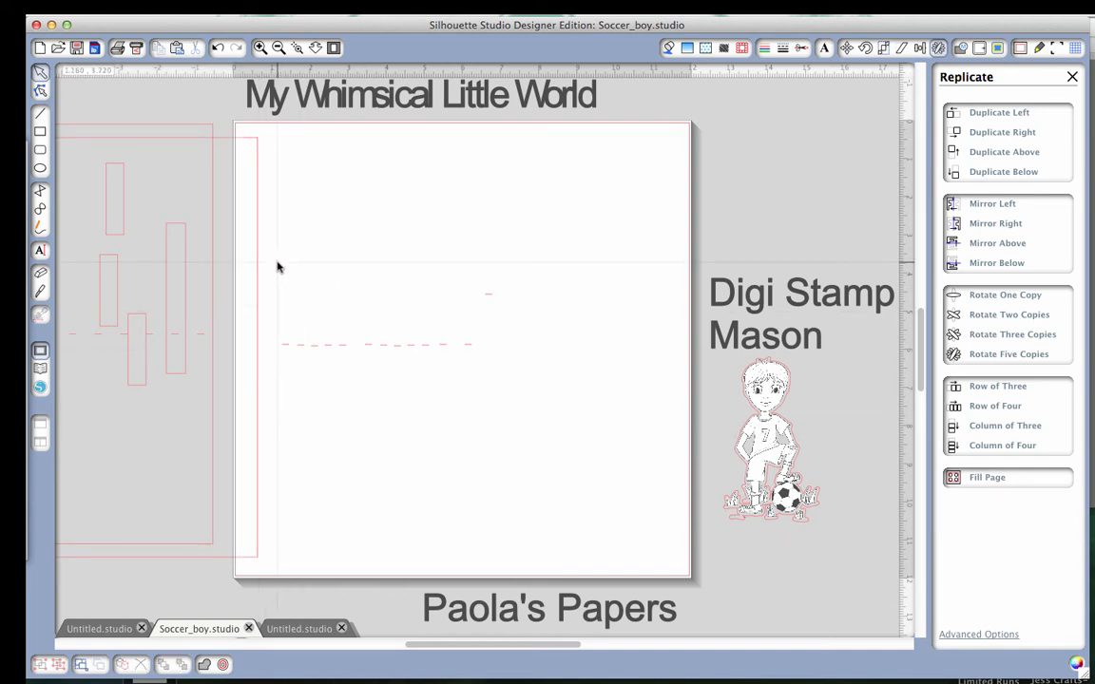
# Align all the fold dashes by their tops with even horizontal spacing and group them into one line.
pyautogui.moveTo(279, 251); pyautogui.dragTo(530, 368)
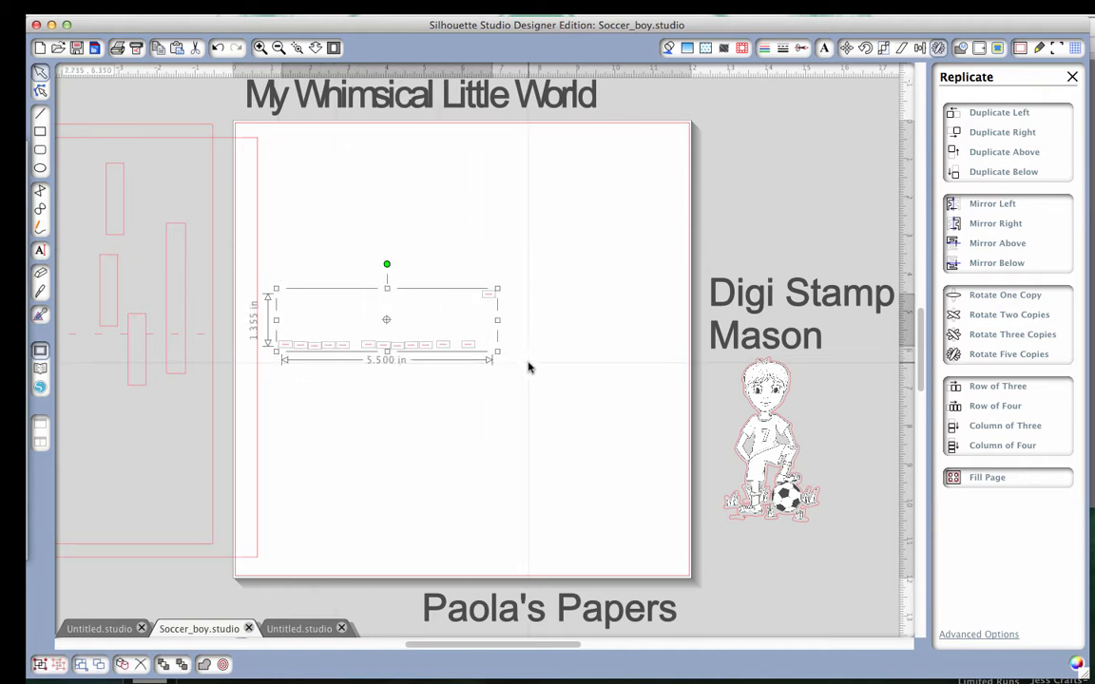
pyautogui.click(920, 48)
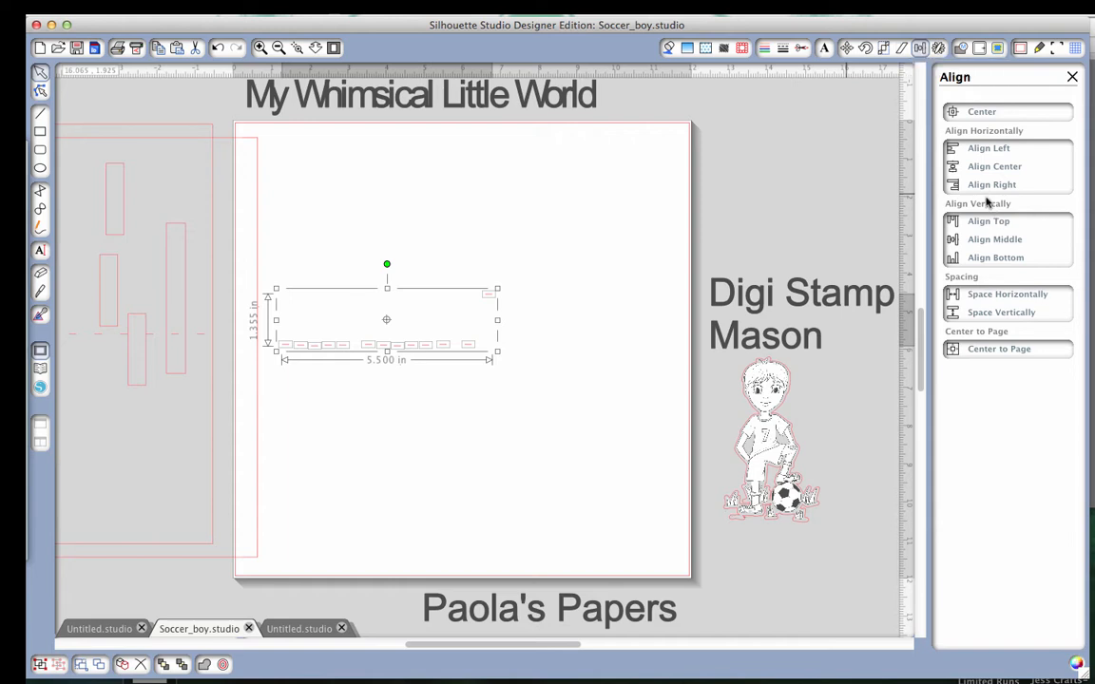
pyautogui.click(995, 225)
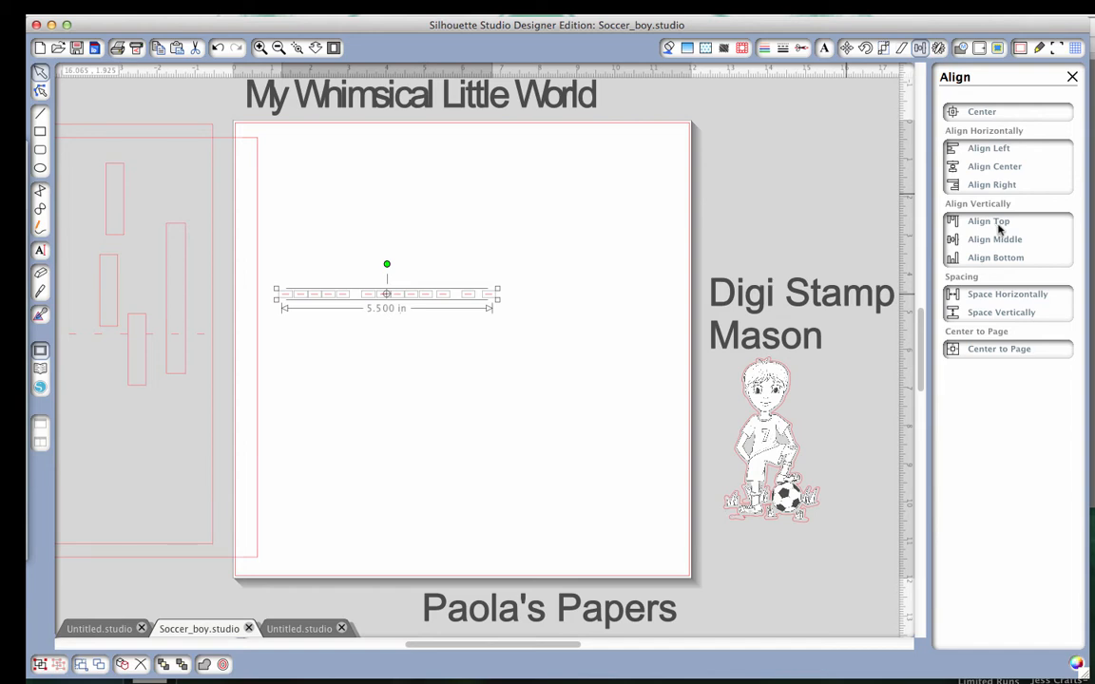
pyautogui.click(1009, 301)
pyautogui.rightClick(447, 295)
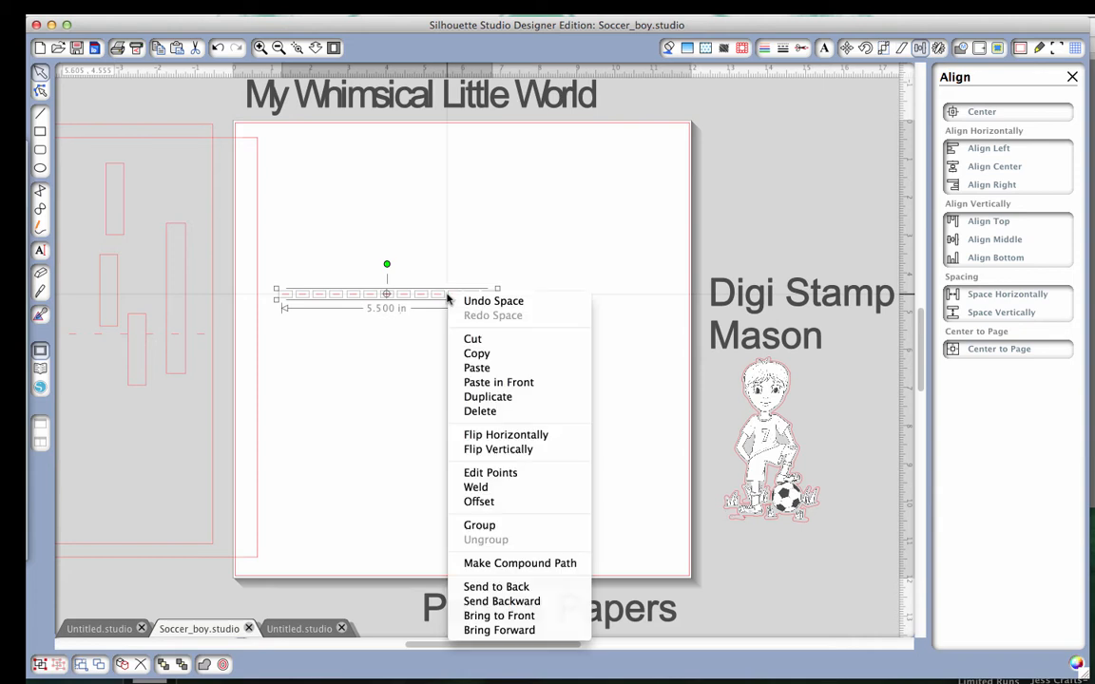
pyautogui.click(493, 525)
# Move the 6 by 11 in rectangle back onto the page so it surrounds the dashed line.
pyautogui.click(282, 452)
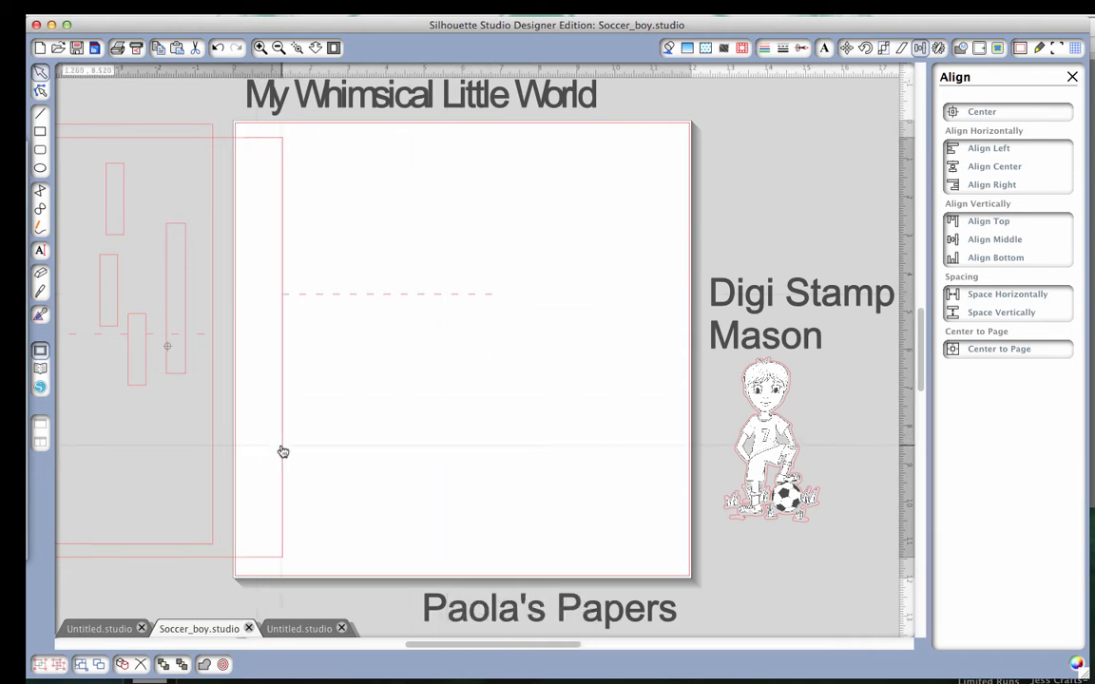
pyautogui.moveTo(282, 452); pyautogui.dragTo(500, 439)
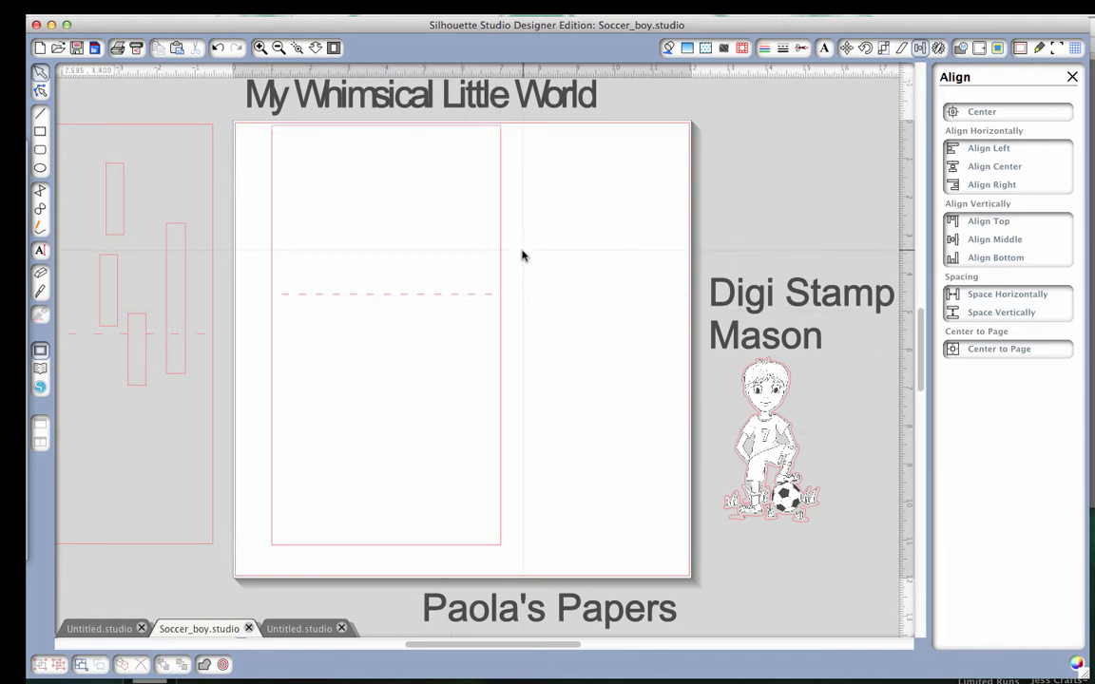
pyautogui.moveTo(500, 271); pyautogui.dragTo(500, 278)
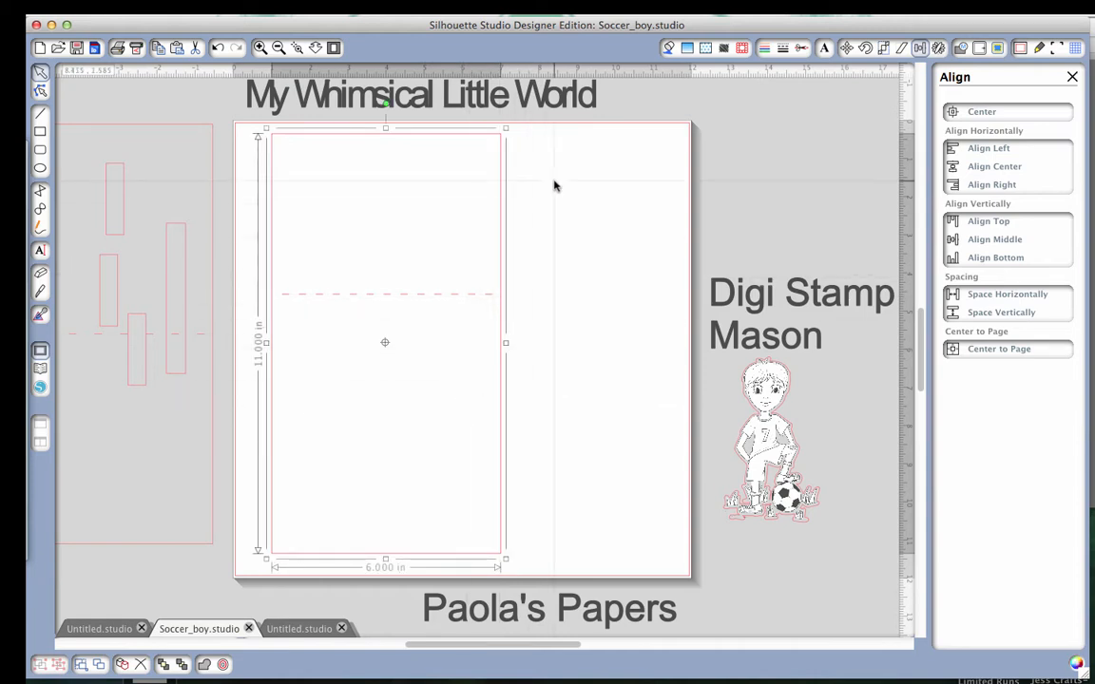
# Align the dashed line and the card rectangle to each other by their vertical middles and horizontal centers.
pyautogui.moveTo(591, 149); pyautogui.dragTo(404, 345)
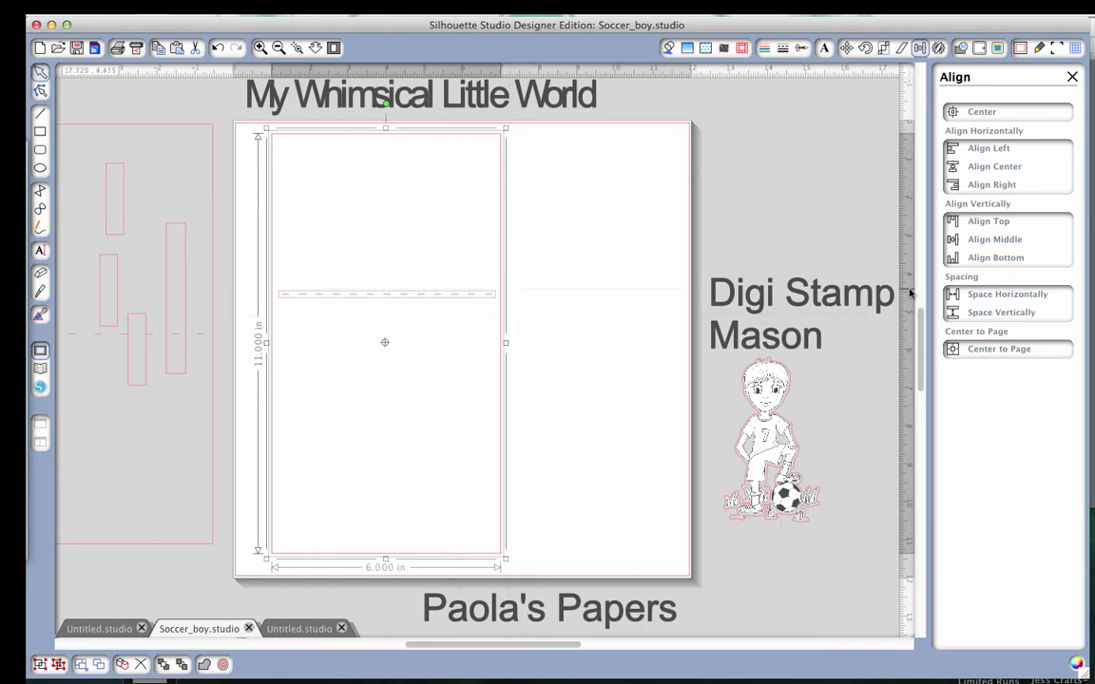
pyautogui.click(990, 241)
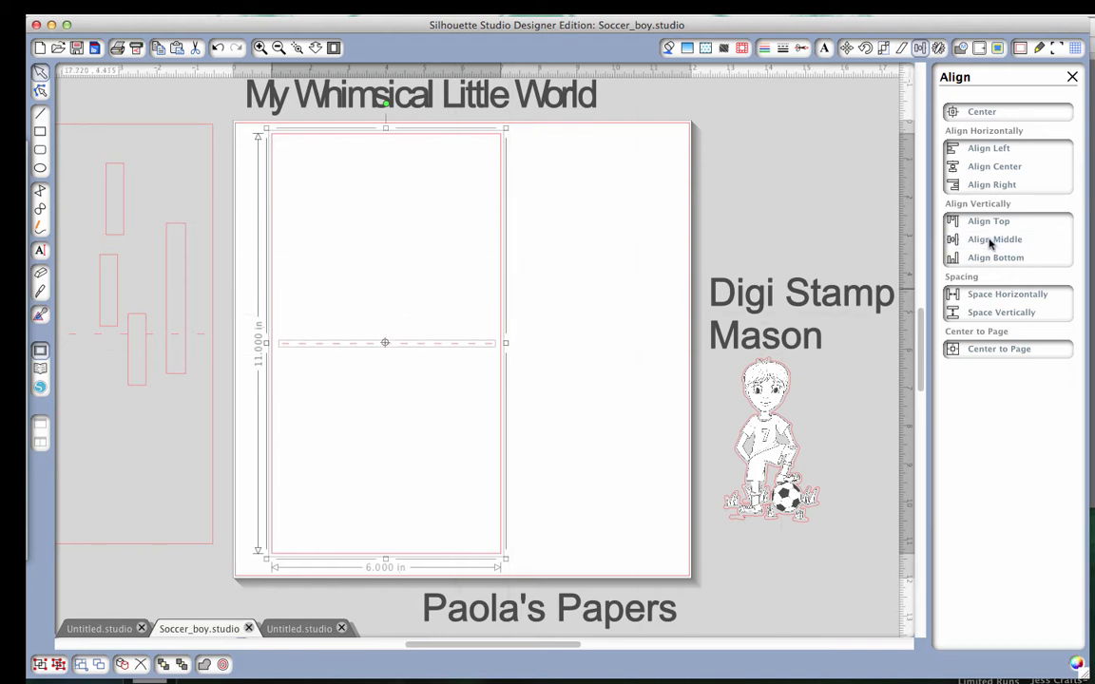
pyautogui.click(994, 168)
pyautogui.click(555, 339)
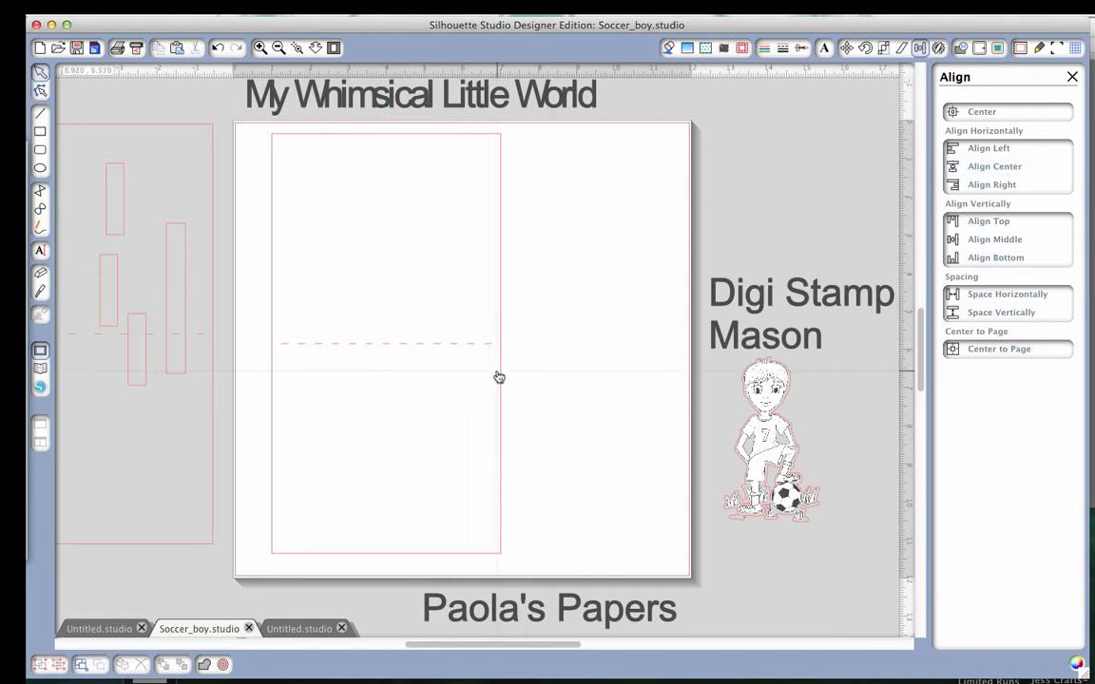
pyautogui.moveTo(555, 124); pyautogui.dragTo(258, 487)
pyautogui.rightClick(341, 352)
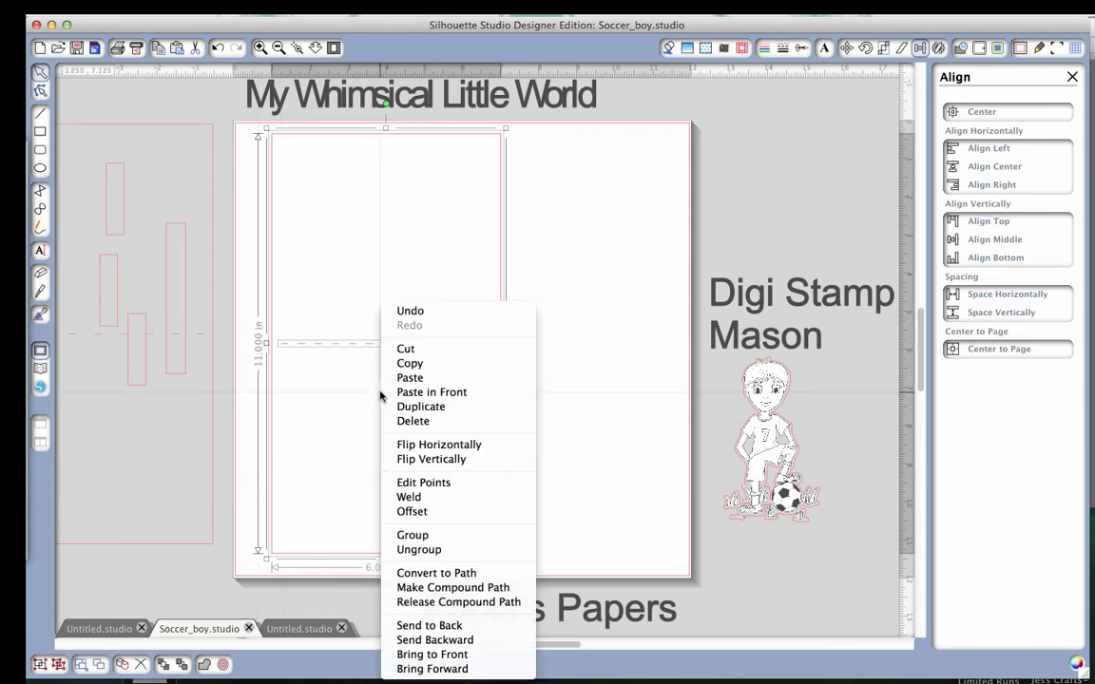
pyautogui.click(426, 537)
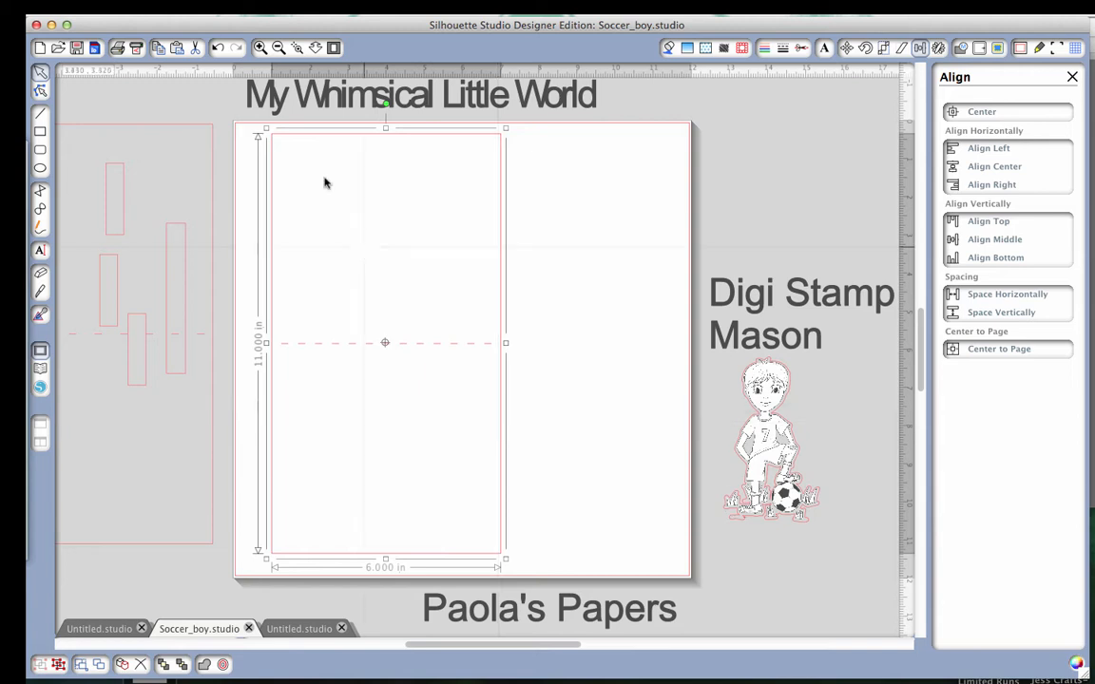
pyautogui.click(219, 48)
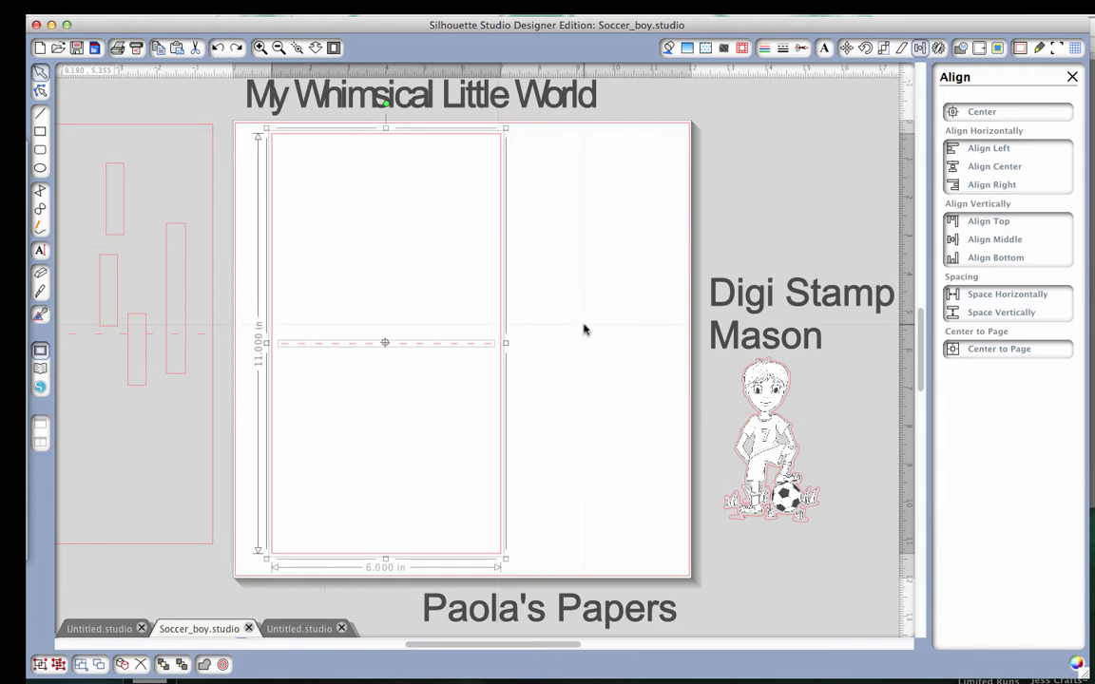
pyautogui.click(575, 356)
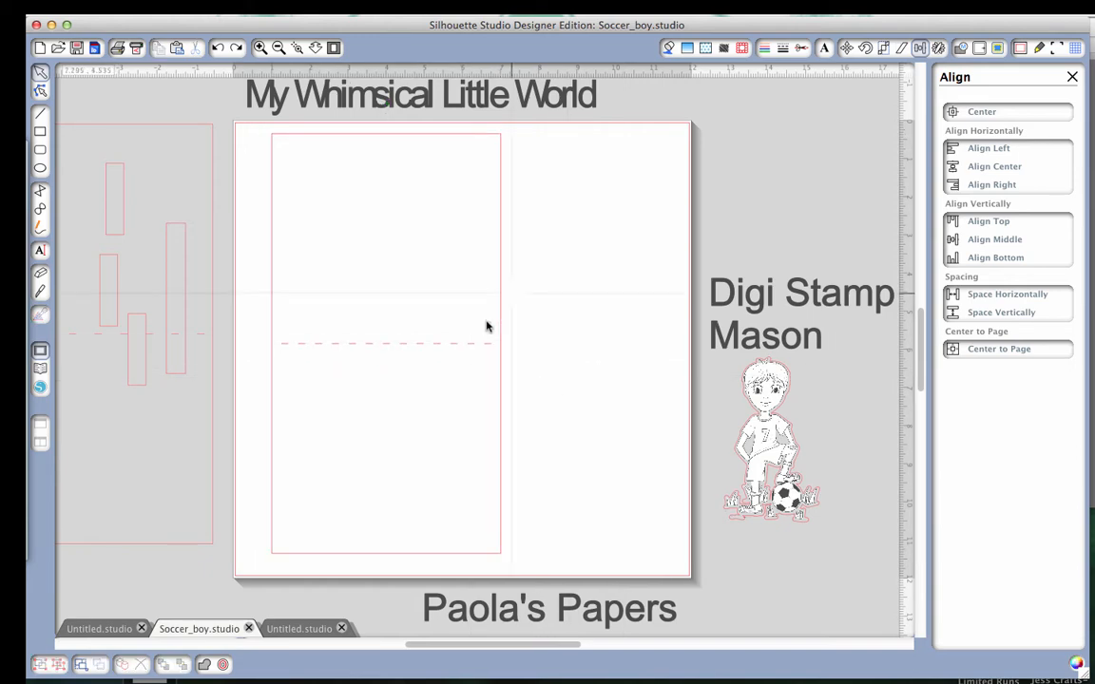
# Set the cut style of the dashed fold line to Perforate Edge.
pyautogui.click(803, 49)
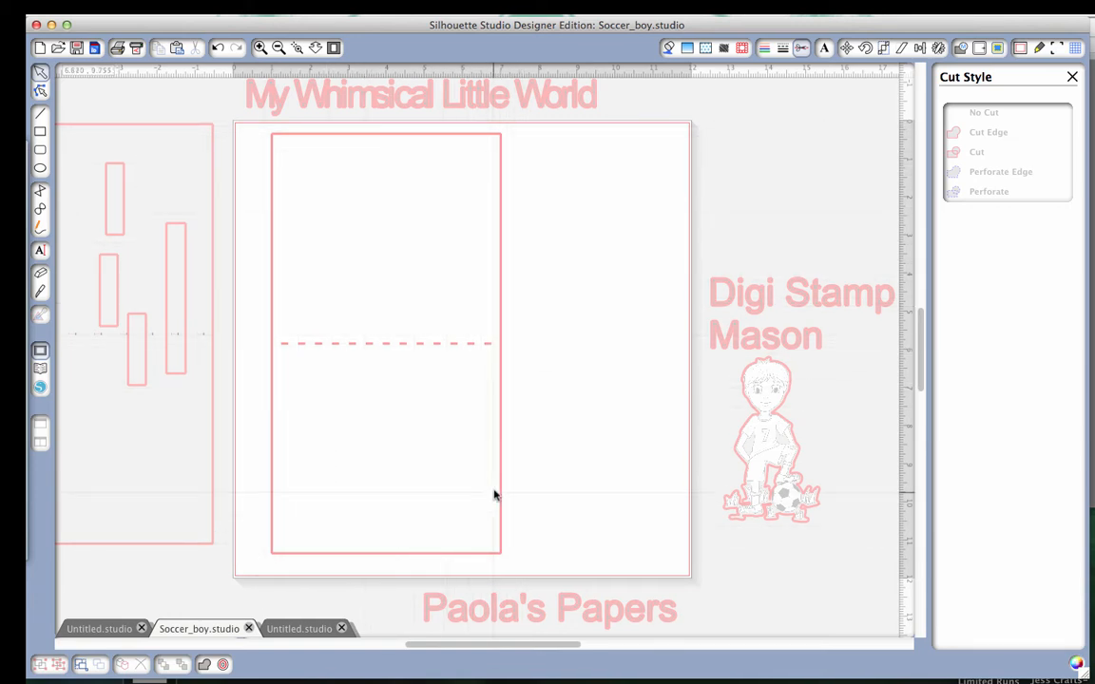
pyautogui.click(453, 345)
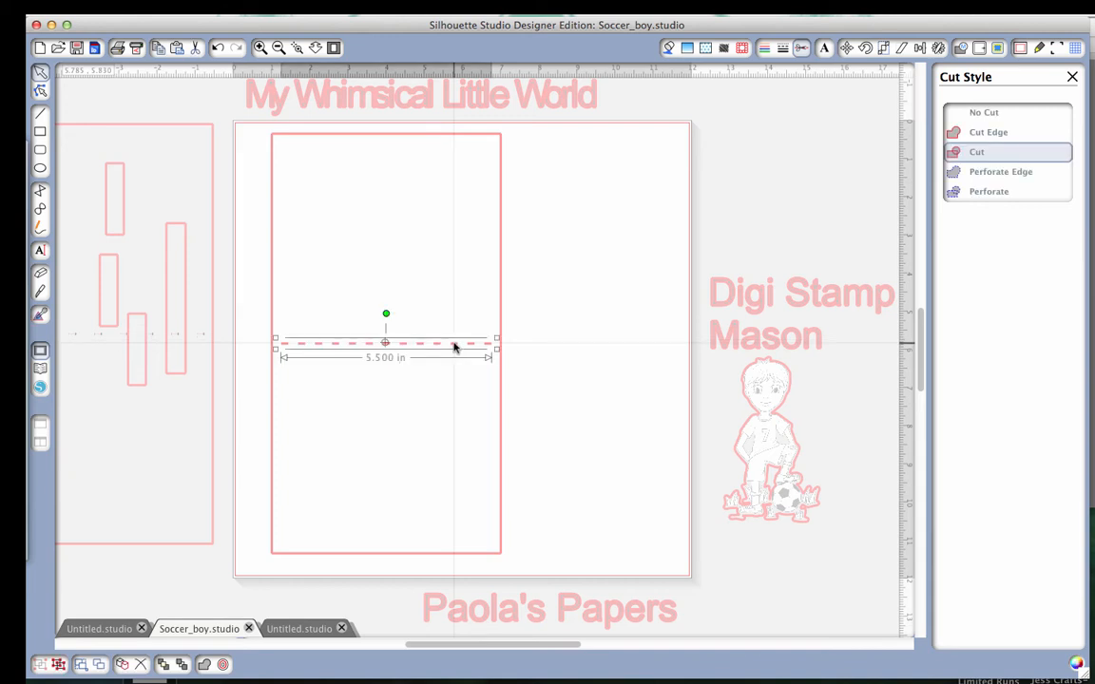
pyautogui.click(977, 173)
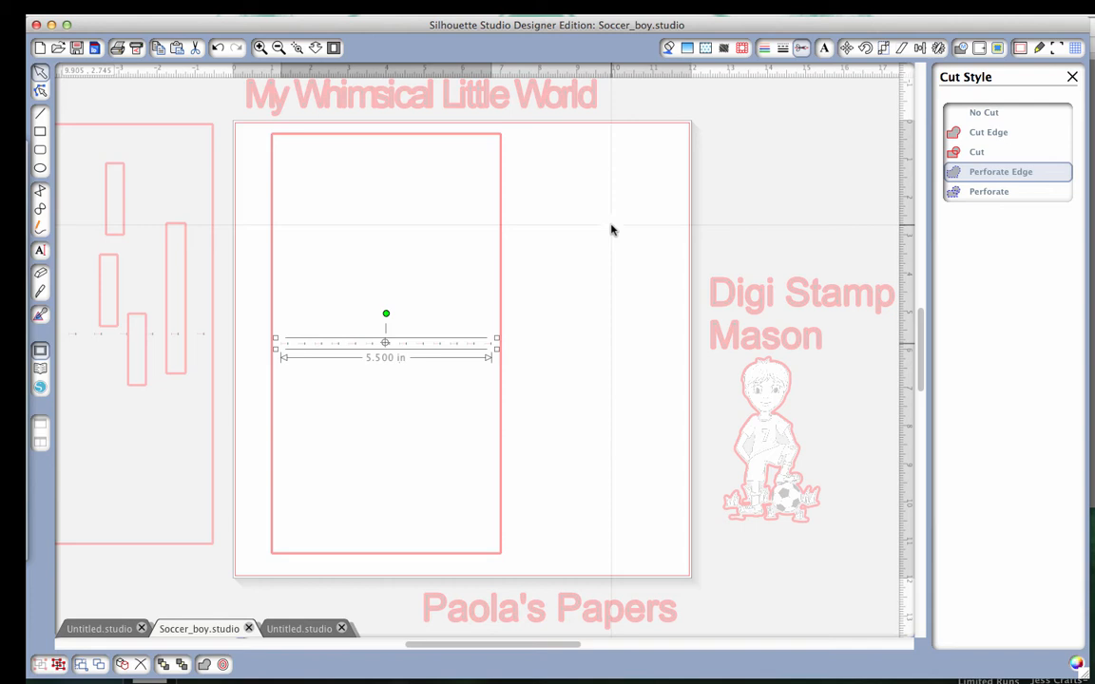
# Group the perforated fold line with the card rectangle.
pyautogui.moveTo(575, 125); pyautogui.dragTo(425, 411)
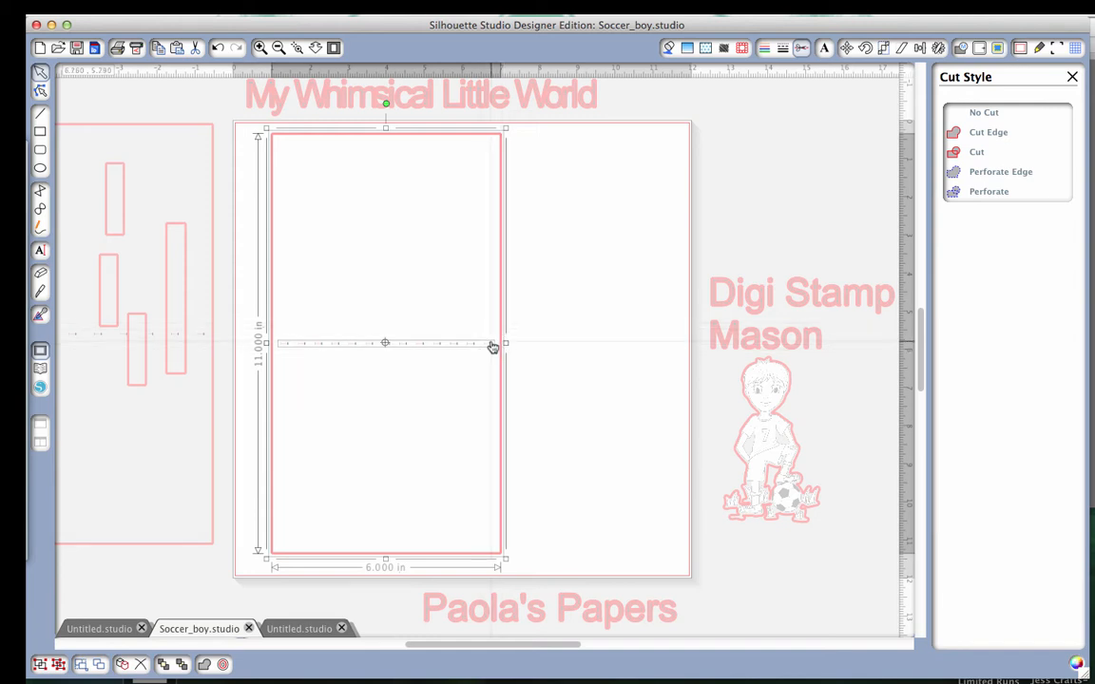
pyautogui.rightClick(495, 346)
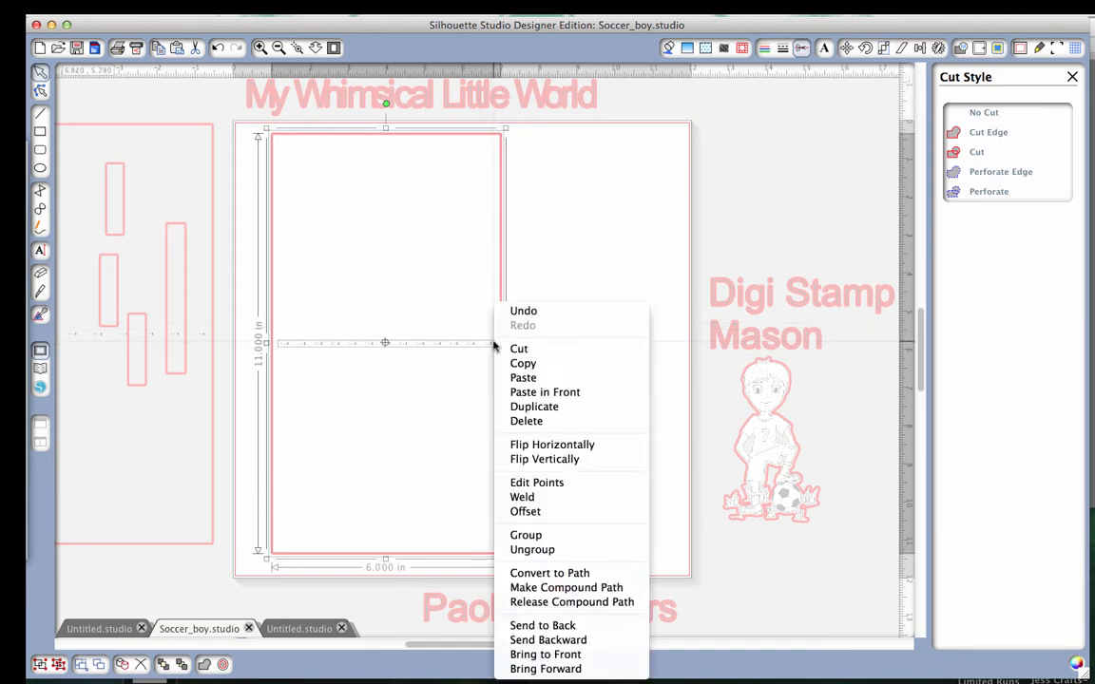
pyautogui.click(526, 535)
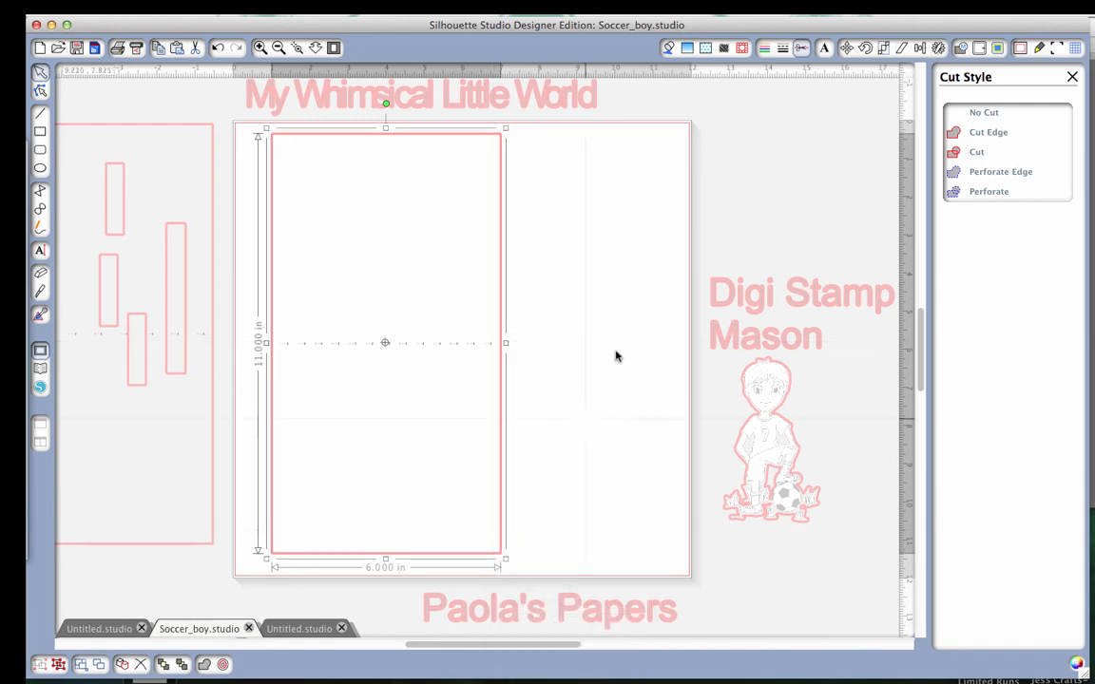
# Leave the cut style view for the fill colors and move the grouped card base to the page's right side.
pyautogui.click(668, 48)
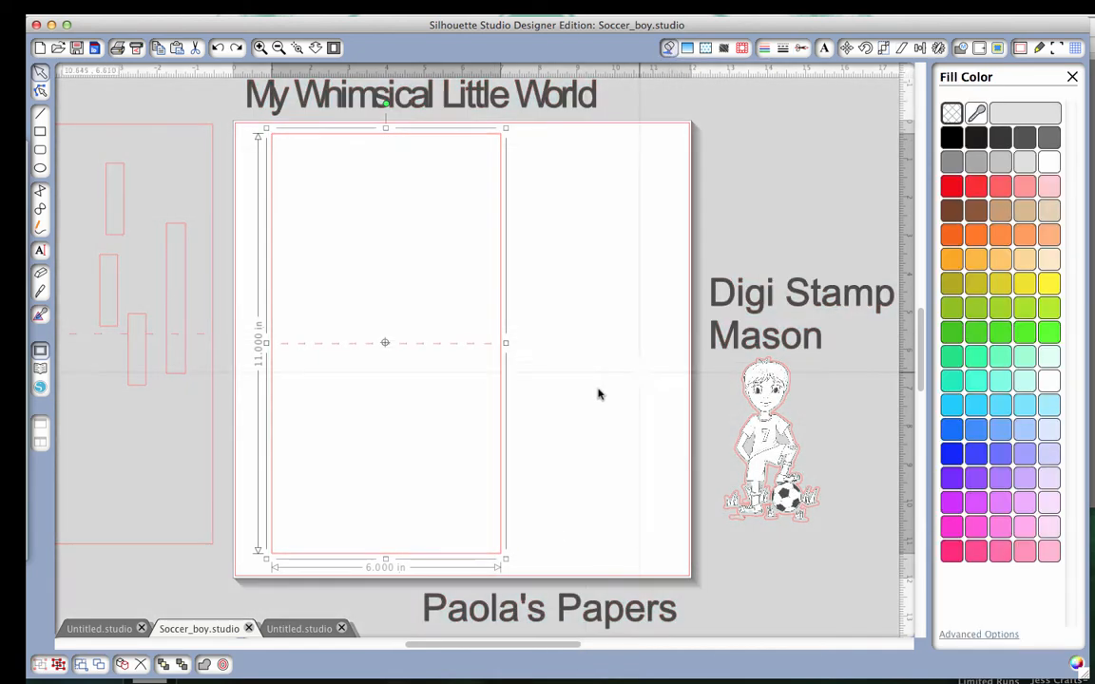
pyautogui.moveTo(499, 386); pyautogui.dragTo(606, 380)
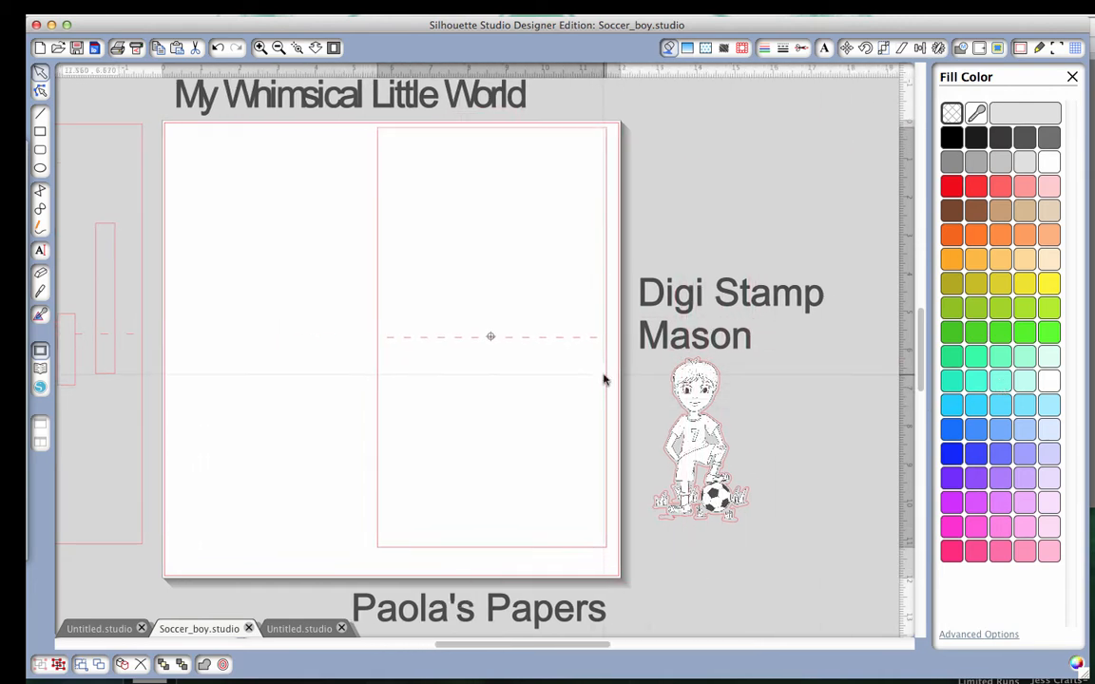
pyautogui.click(579, 379)
# Place the lime green panel from the pasteboard onto the lower half of the card base, below the fold line.
pyautogui.hscroll(-5, 572, 378)
pyautogui.hscroll(-3, 570, 378)
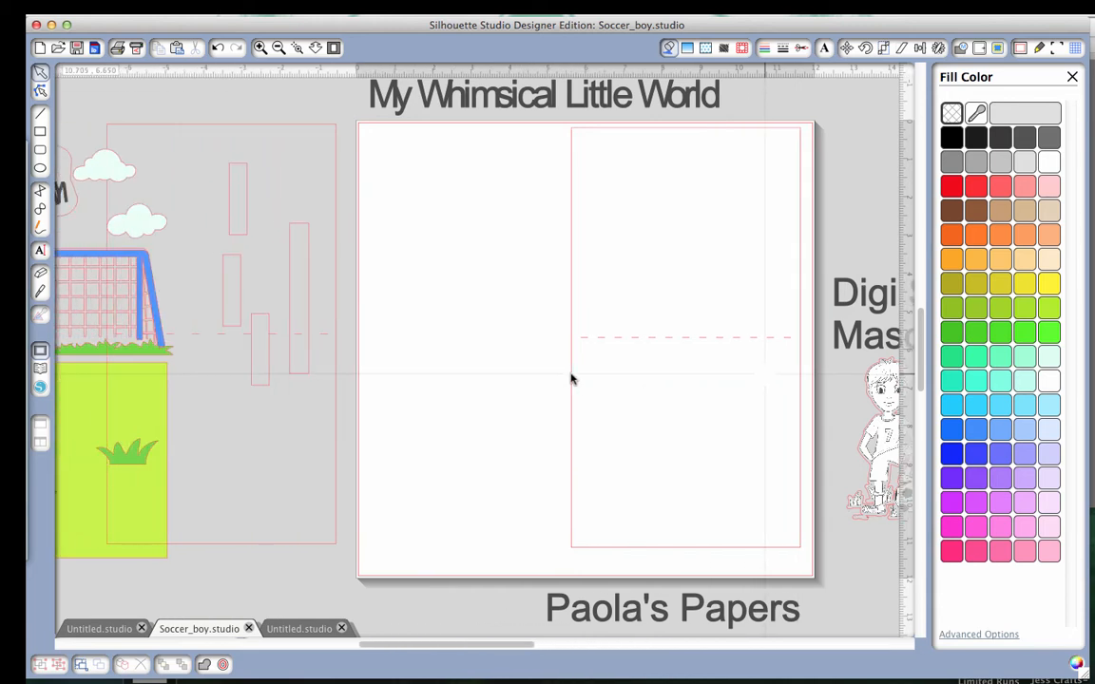
pyautogui.moveTo(89, 455); pyautogui.dragTo(686, 440)
pyautogui.press('Escape')
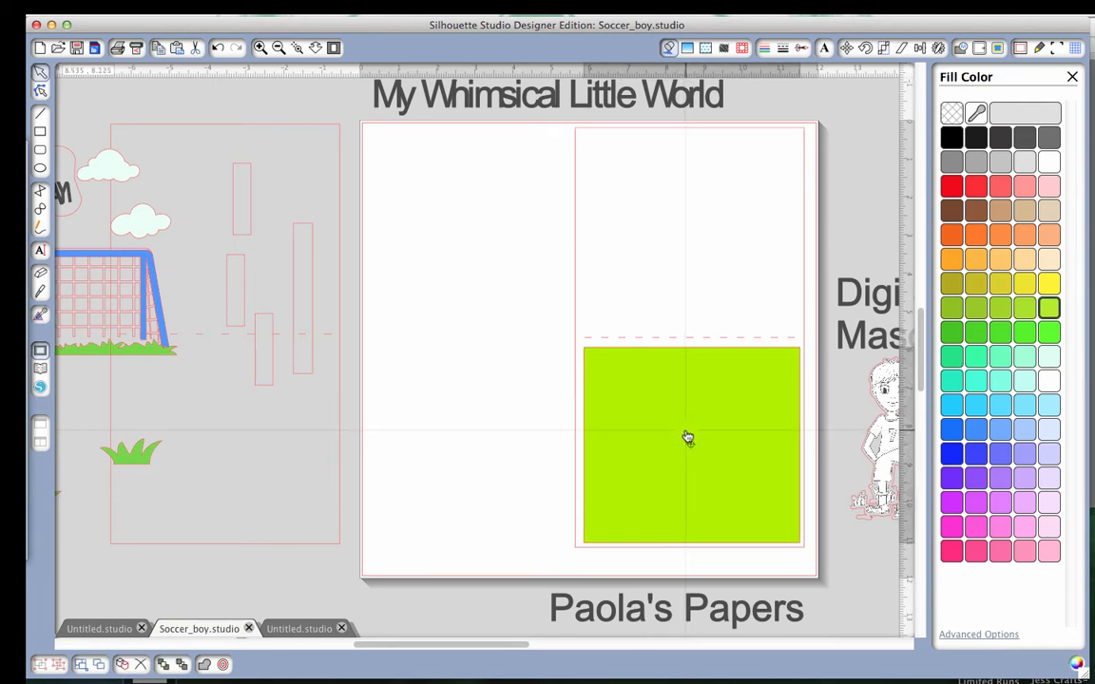
# Nudge the lime green panel slightly left to center it in the card's lower half, and deselect it.
pyautogui.click(687, 438)
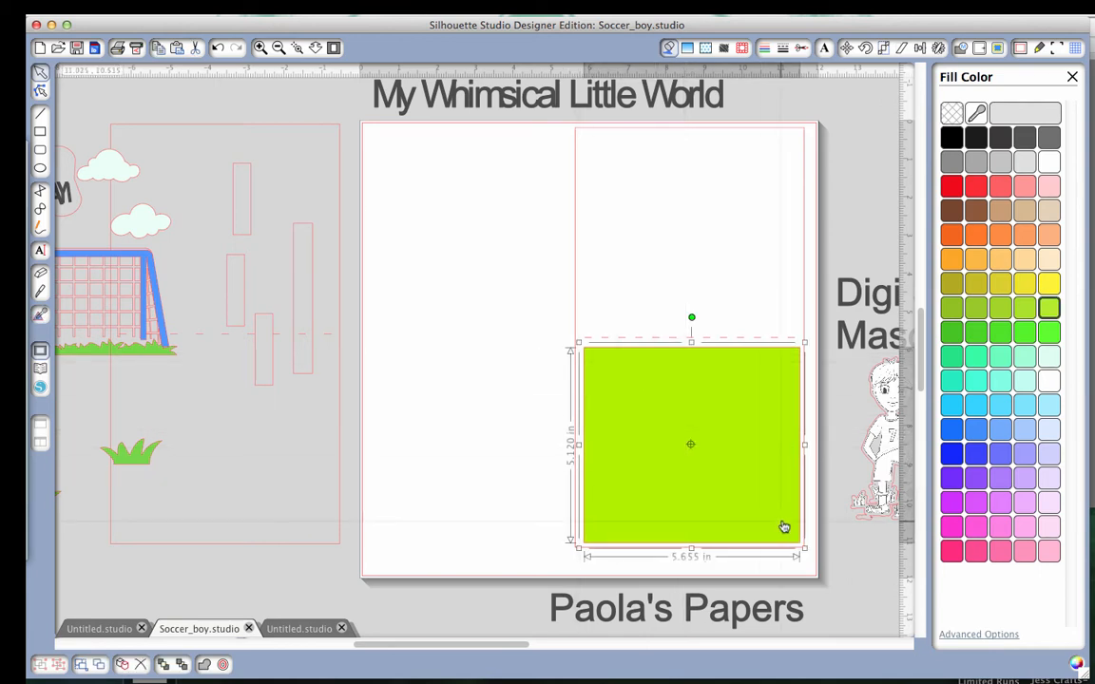
pyautogui.click(501, 410)
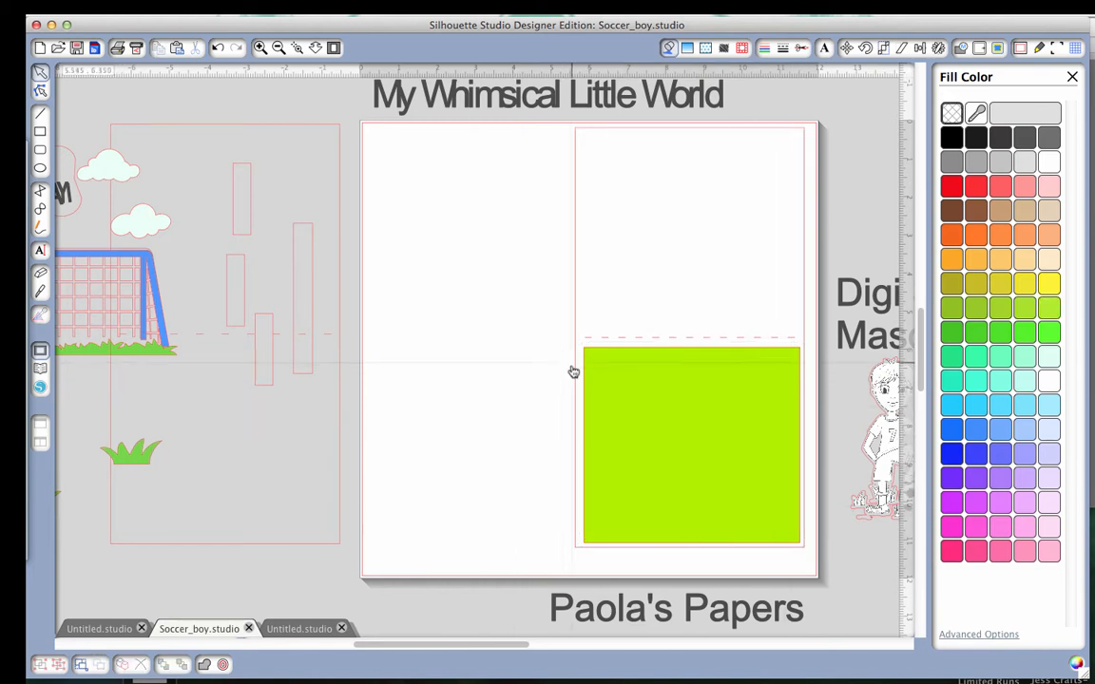
pyautogui.click(706, 502)
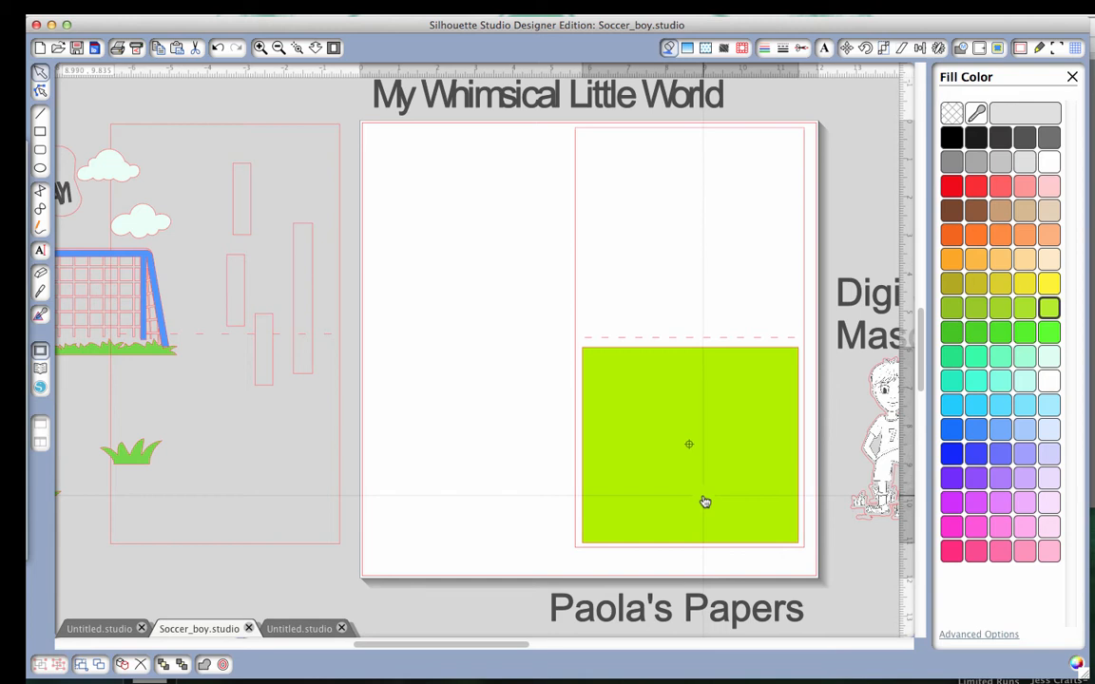
pyautogui.click(705, 502)
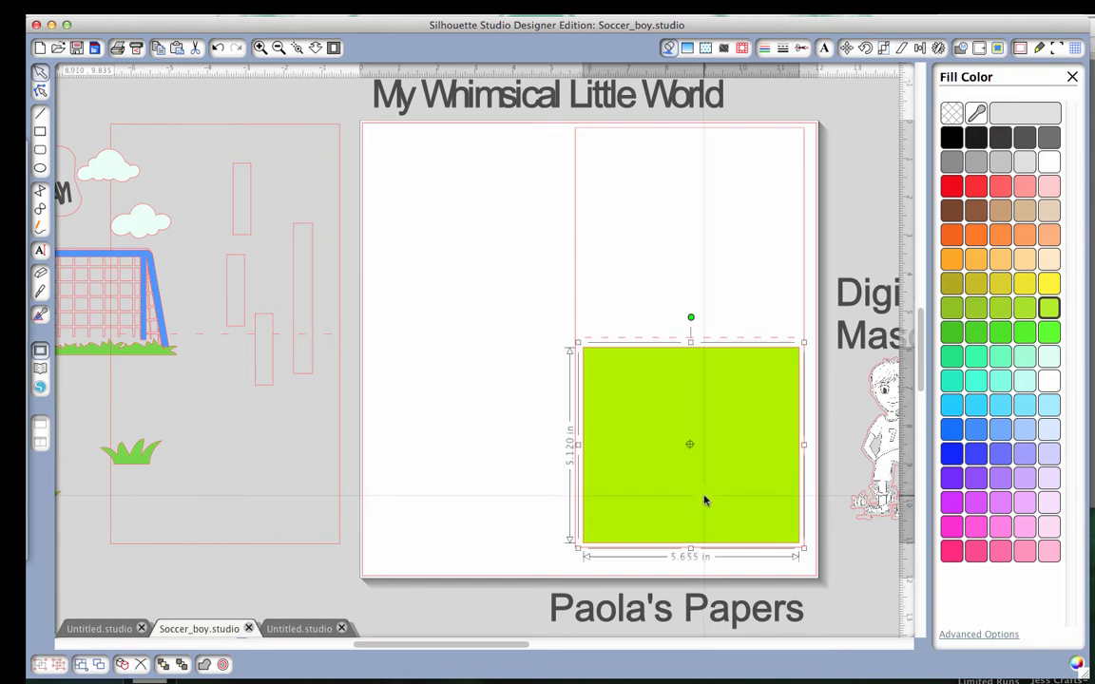
pyautogui.click(447, 509)
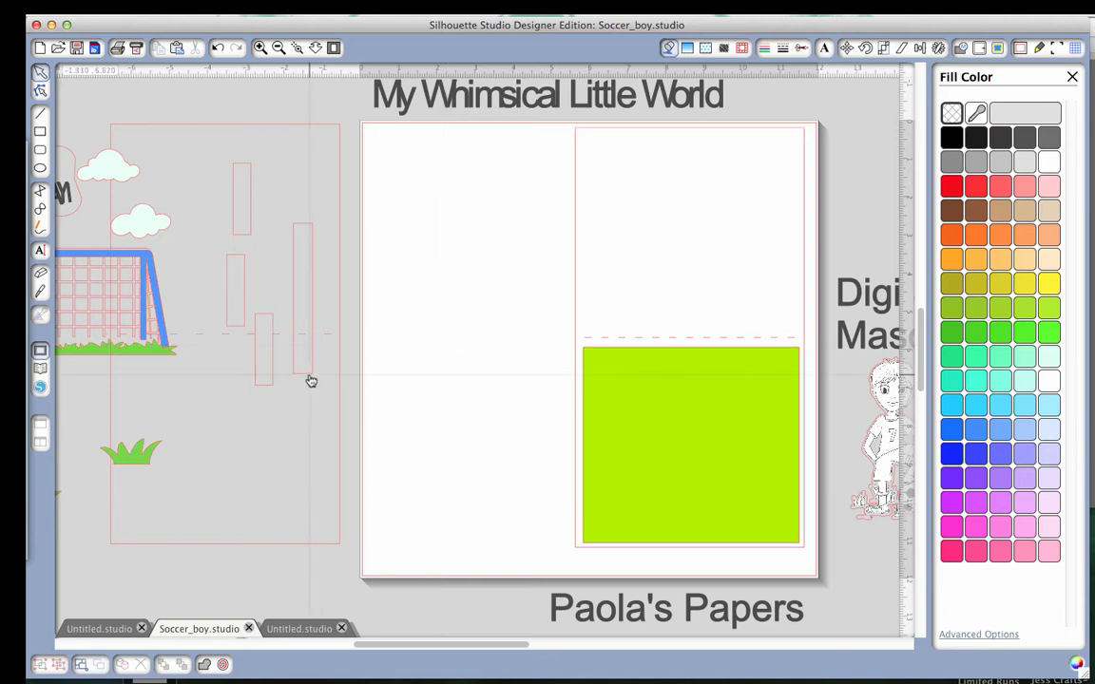
# Move the four narrow strip rectangles from the pasteboard onto the blank area beside the card base, and bring one grass tuft near the page edge.
pyautogui.moveTo(309, 377); pyautogui.dragTo(479, 403)
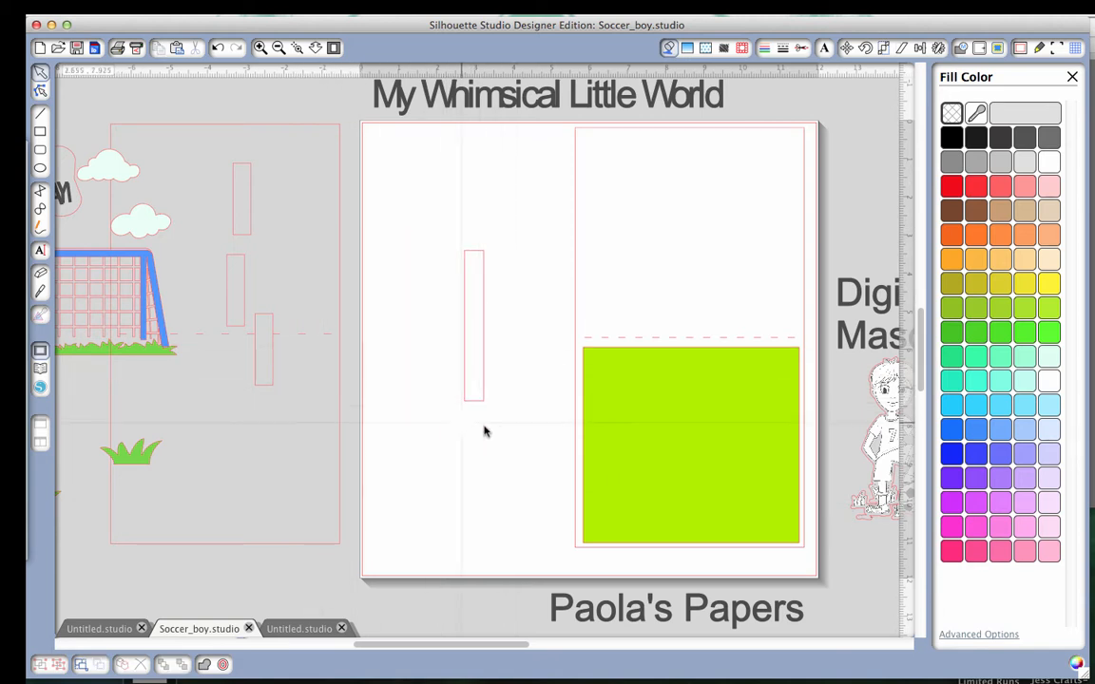
pyautogui.moveTo(145, 462); pyautogui.dragTo(334, 469)
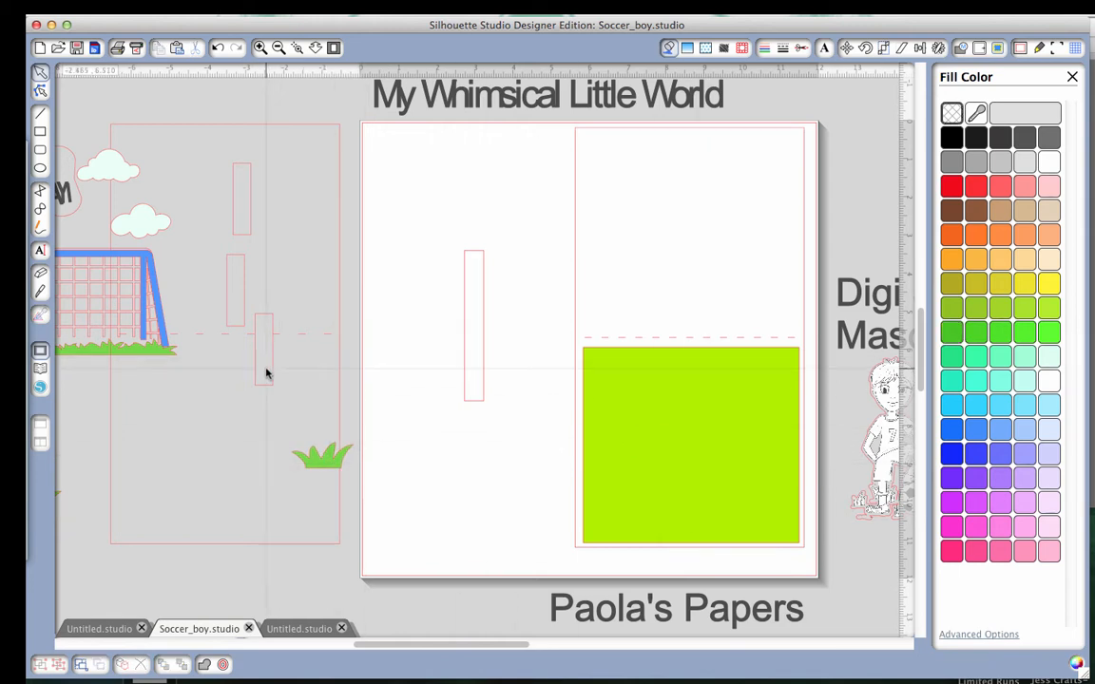
pyautogui.moveTo(274, 376); pyautogui.dragTo(421, 329)
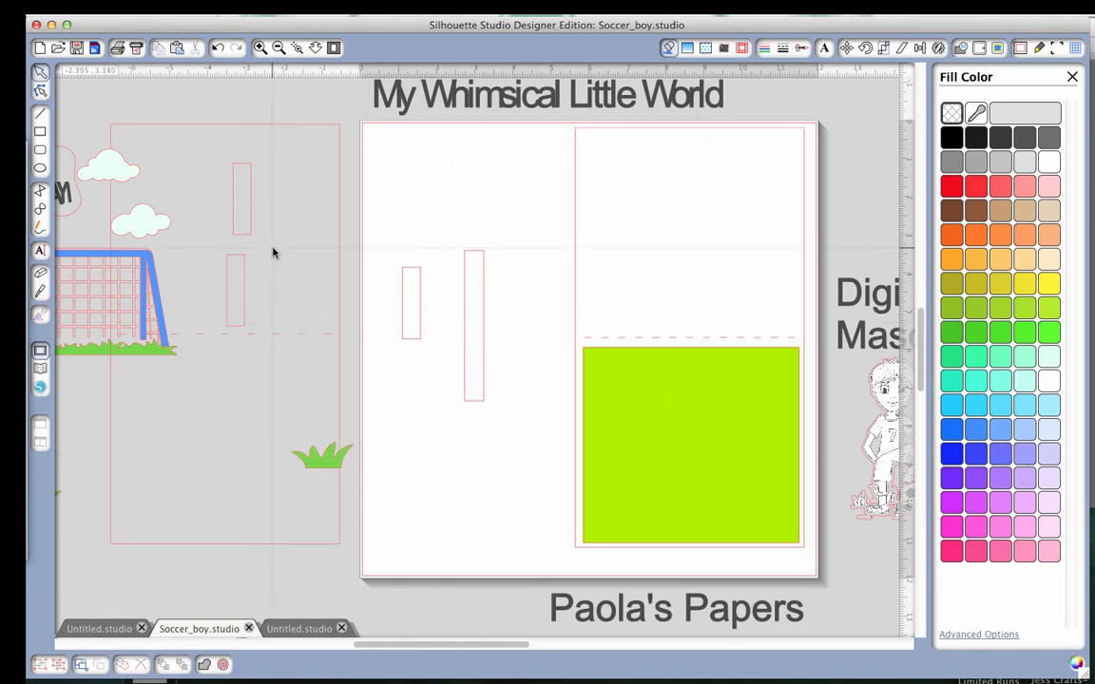
pyautogui.moveTo(247, 243); pyautogui.dragTo(436, 240)
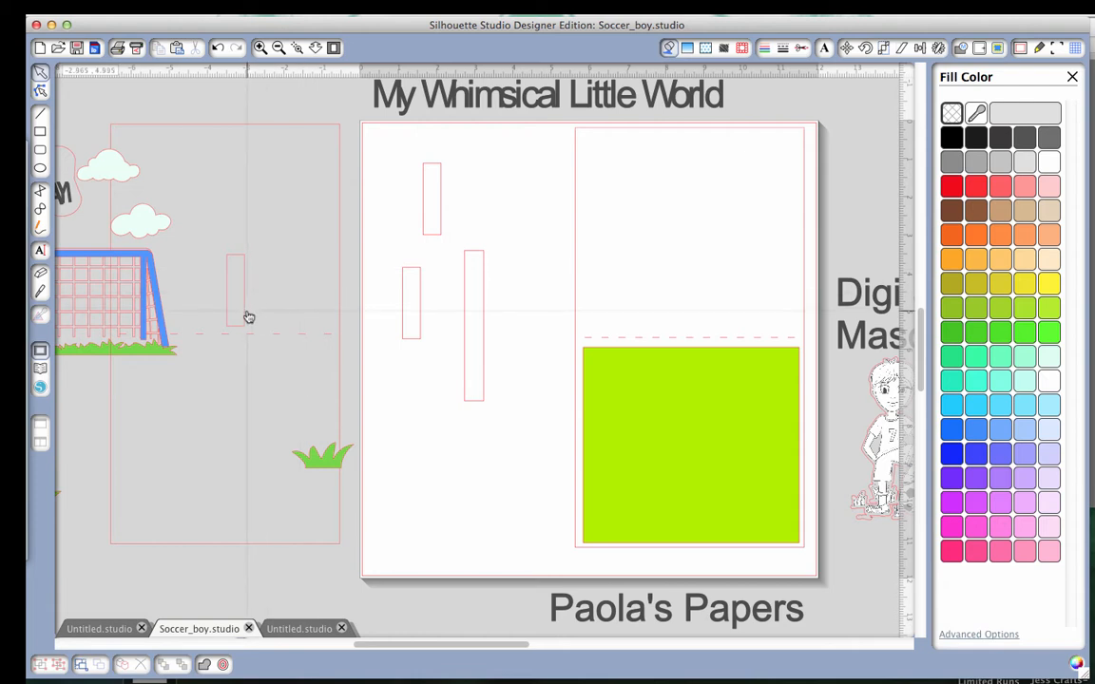
pyautogui.moveTo(247, 316); pyautogui.dragTo(446, 330)
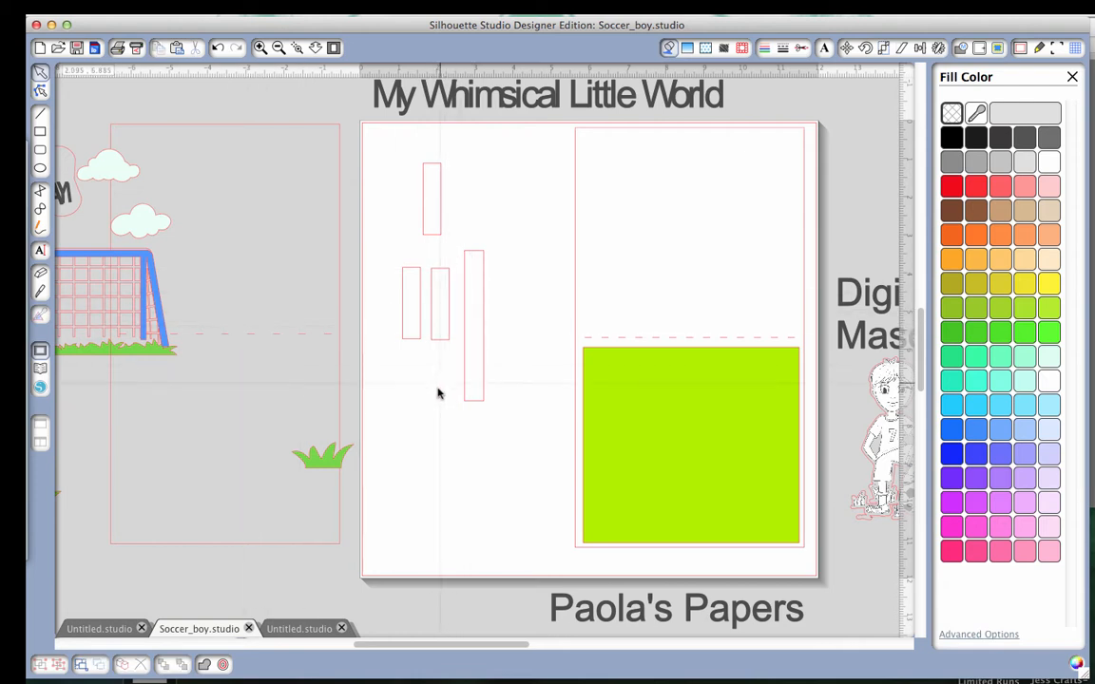
pyautogui.moveTo(474, 395); pyautogui.dragTo(479, 320)
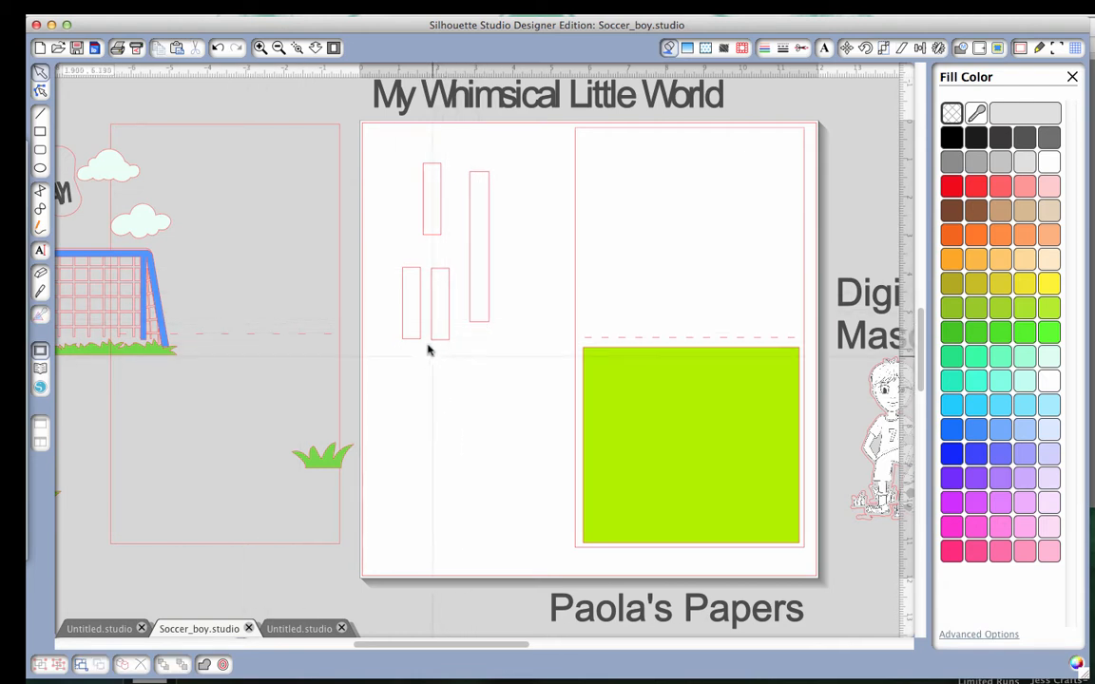
# Place the grass tuft on the page over the lower end of a short strip, restoring that strip's narrow width.
pyautogui.moveTo(340, 457); pyautogui.dragTo(464, 379)
pyautogui.moveTo(443, 325); pyautogui.dragTo(507, 351)
pyautogui.click(457, 356)
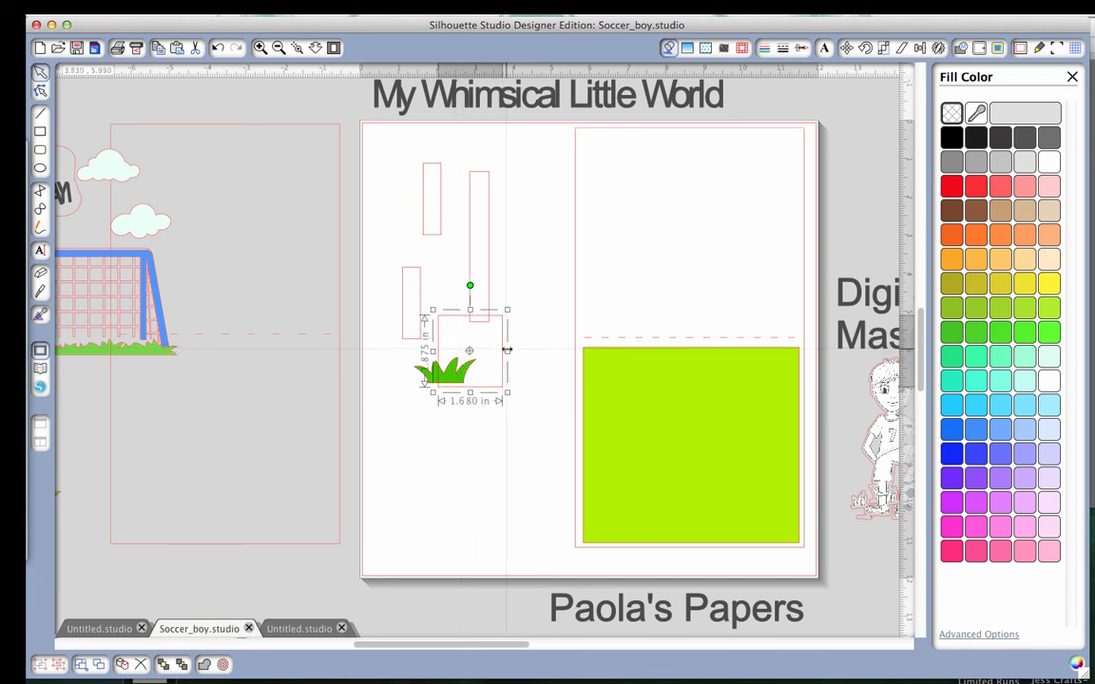
pyautogui.moveTo(507, 351); pyautogui.dragTo(455, 354)
pyautogui.click(455, 388)
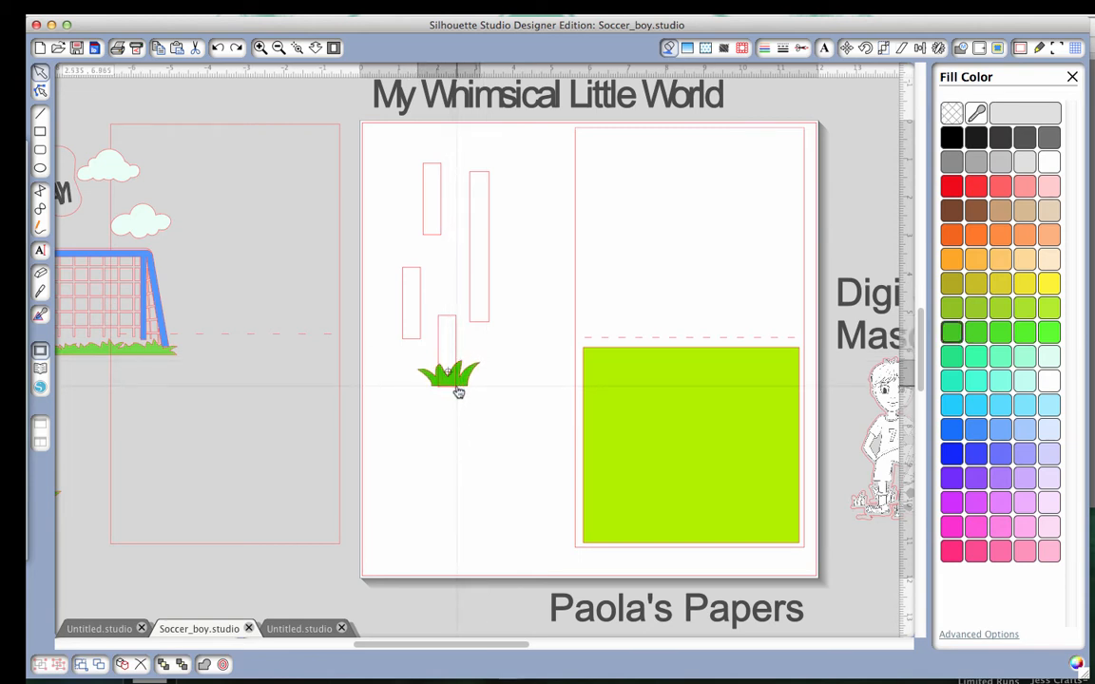
pyautogui.click(457, 390)
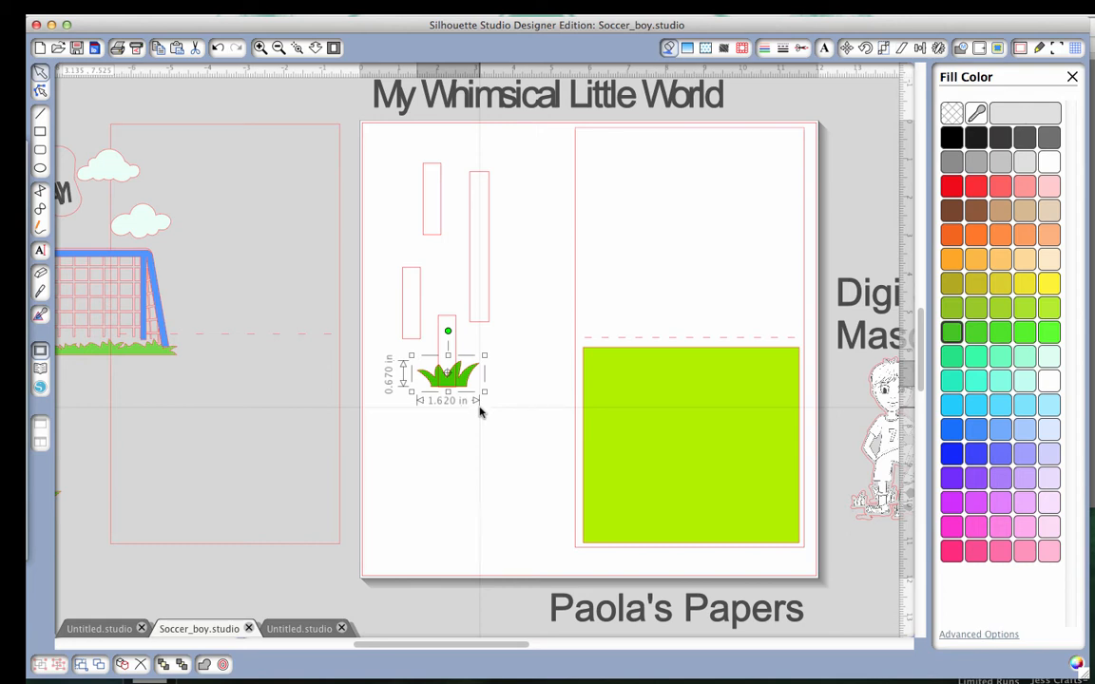
# Pull the short strip off the grass tuft and space the four strips apart above it.
pyautogui.moveTo(456, 333); pyautogui.dragTo(465, 250)
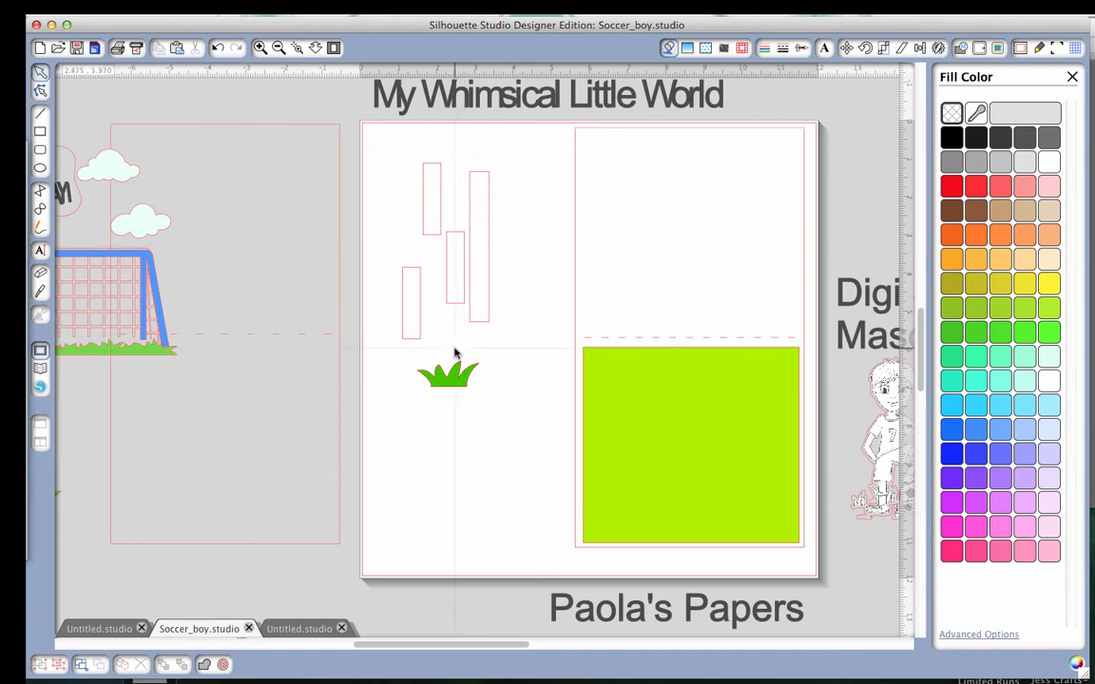
pyautogui.moveTo(458, 302); pyautogui.dragTo(447, 325)
pyautogui.click(485, 322)
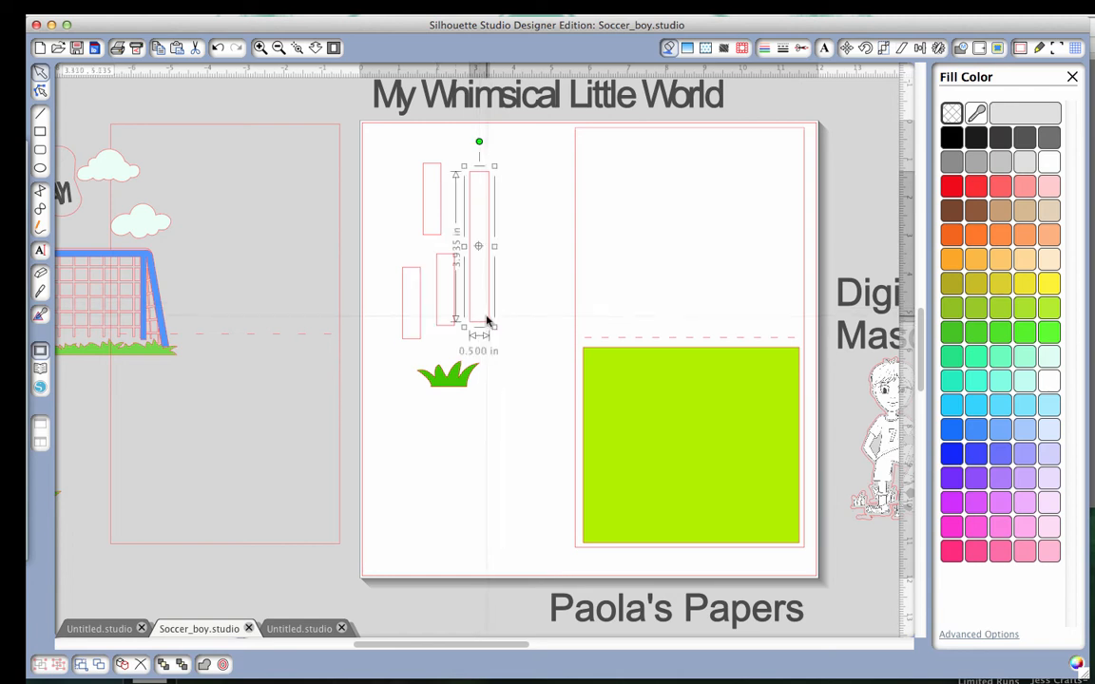
pyautogui.moveTo(482, 324); pyautogui.dragTo(494, 326)
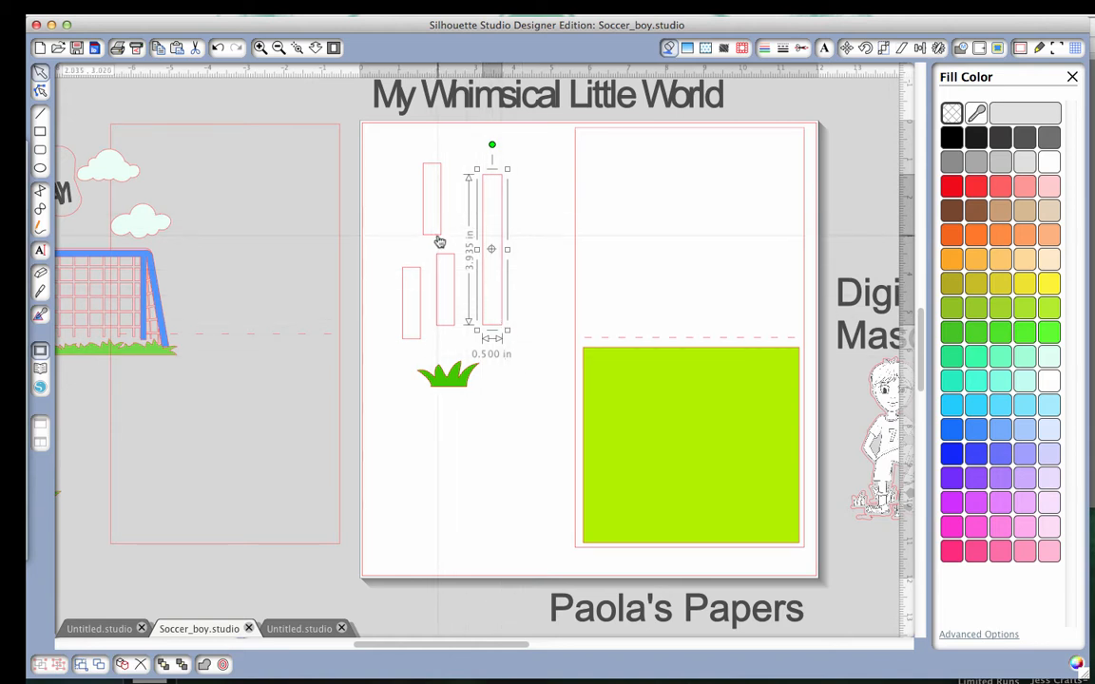
pyautogui.moveTo(440, 241); pyautogui.dragTo(459, 246)
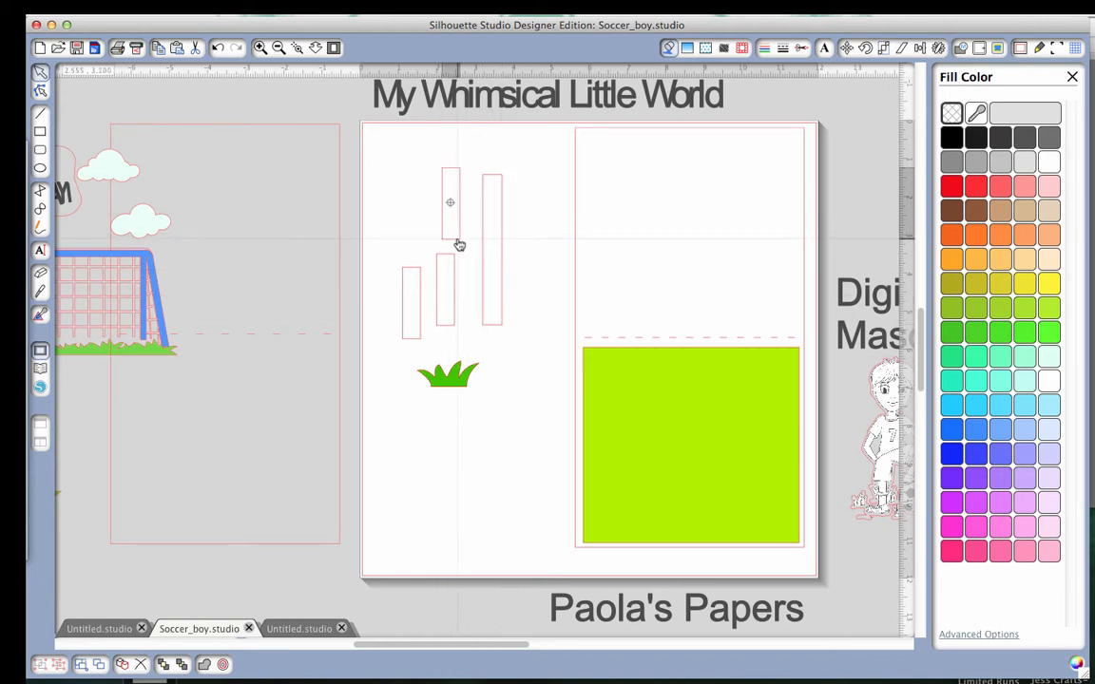
pyautogui.moveTo(450, 325)
pyautogui.mouseDown()
pyautogui.moveTo(467, 325)
pyautogui.moveTo(416, 344)
pyautogui.moveTo(432, 331)
pyautogui.mouseUp()
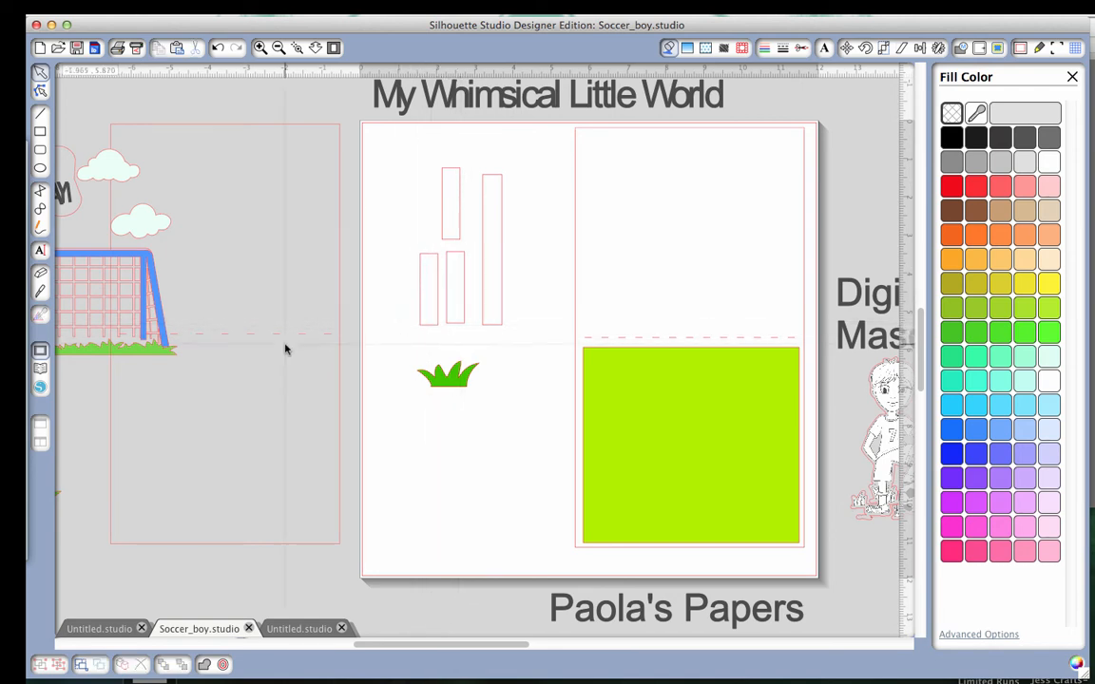
# Move all four strips off the page past the card base, and bring the other two grass tufts onto the page.
pyautogui.moveTo(409, 162); pyautogui.dragTo(901, 250)
pyautogui.hscroll(-5, 222, 364)
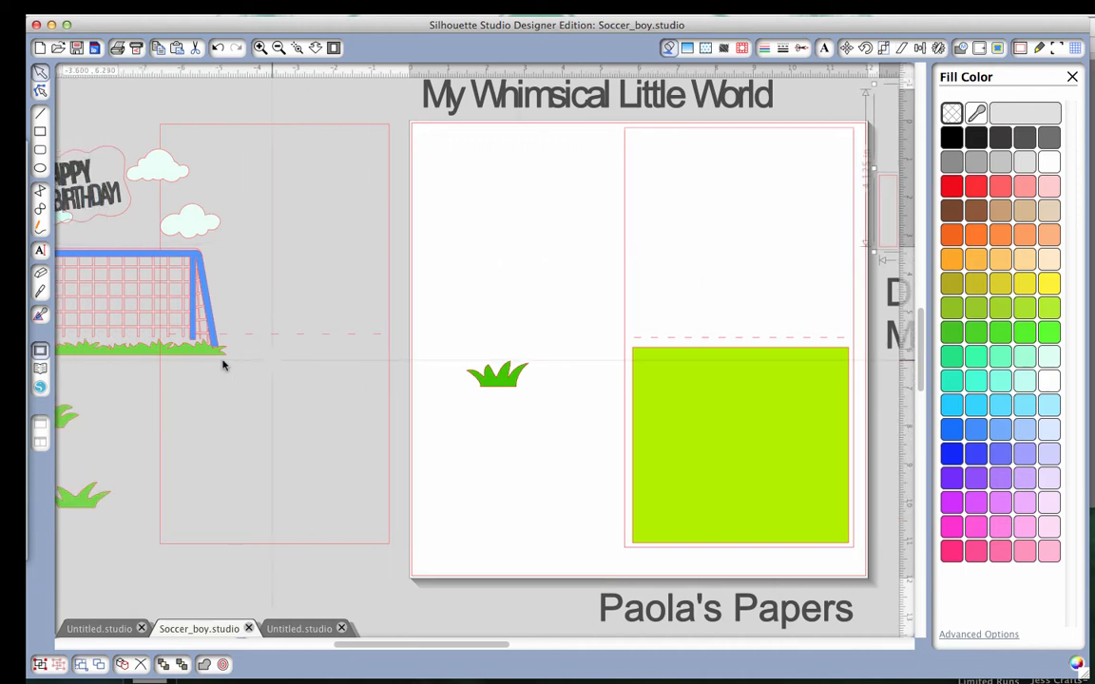
pyautogui.moveTo(107, 416); pyautogui.dragTo(557, 326)
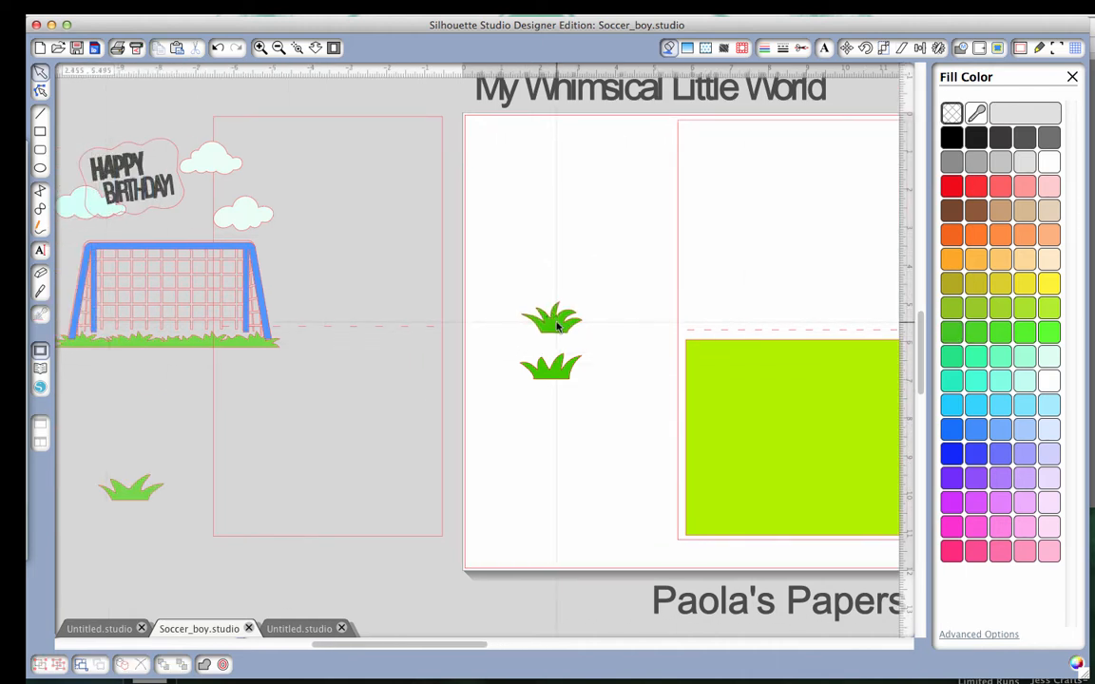
pyautogui.moveTo(142, 496); pyautogui.dragTo(594, 425)
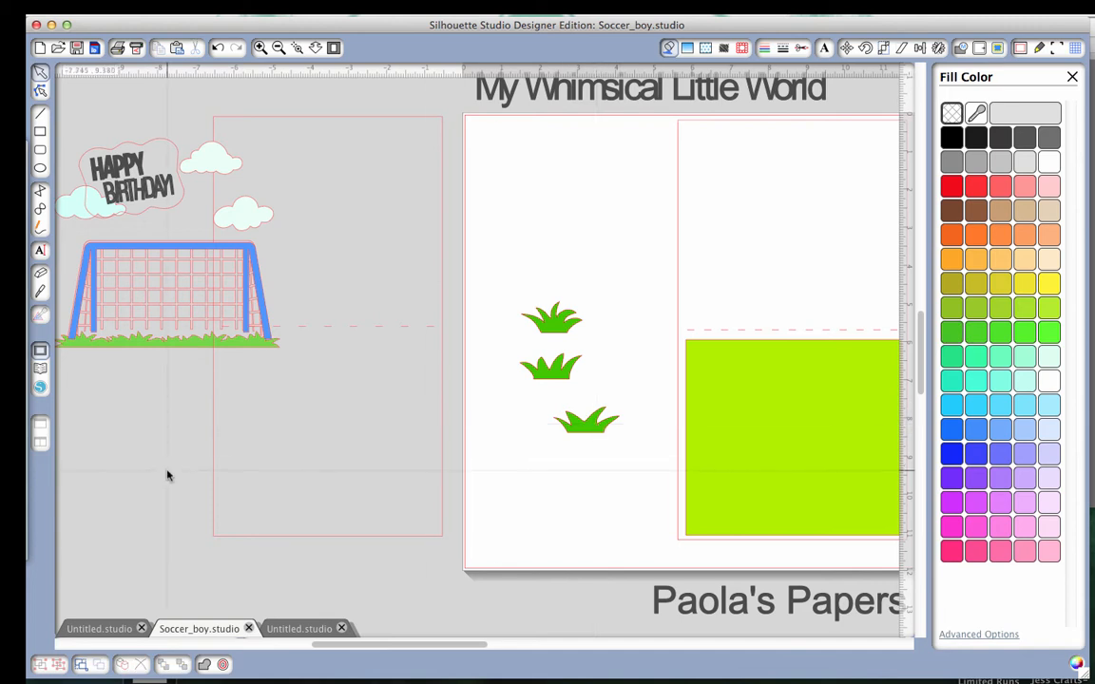
# Arrange the three grass tufts on the lime green panel: one at mid-left, one at mid-right and one near the lower edge.
pyautogui.hscroll(-4, 166, 472)
pyautogui.hscroll(15, 165, 473)
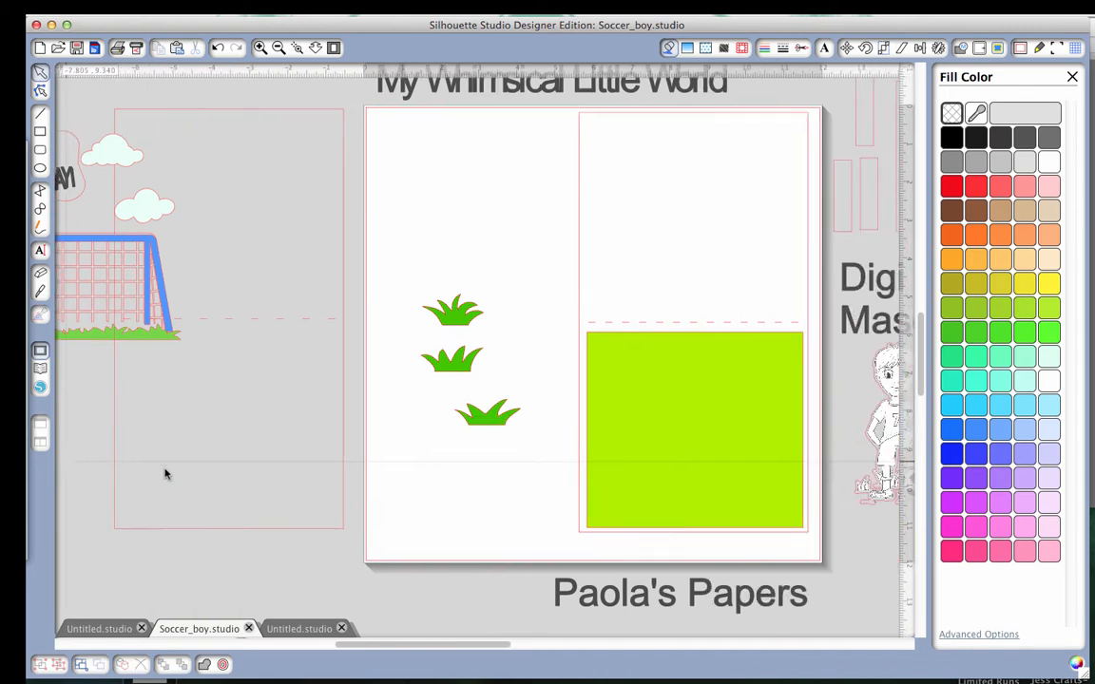
pyautogui.hscroll(3, 165, 473)
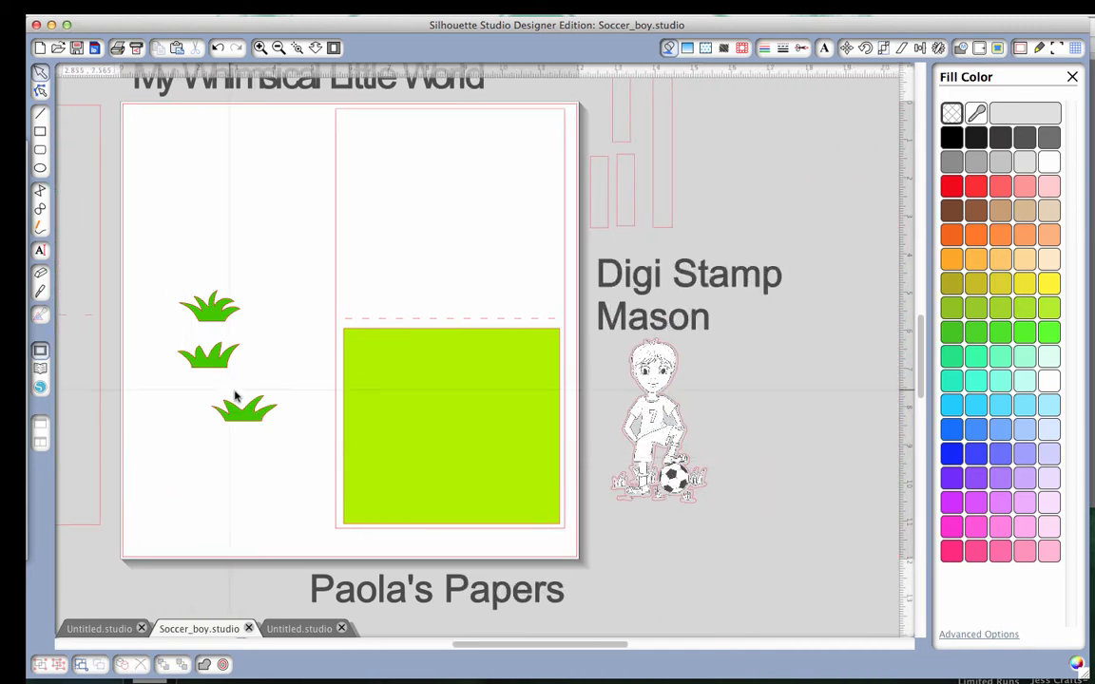
pyautogui.moveTo(215, 357); pyautogui.dragTo(385, 420)
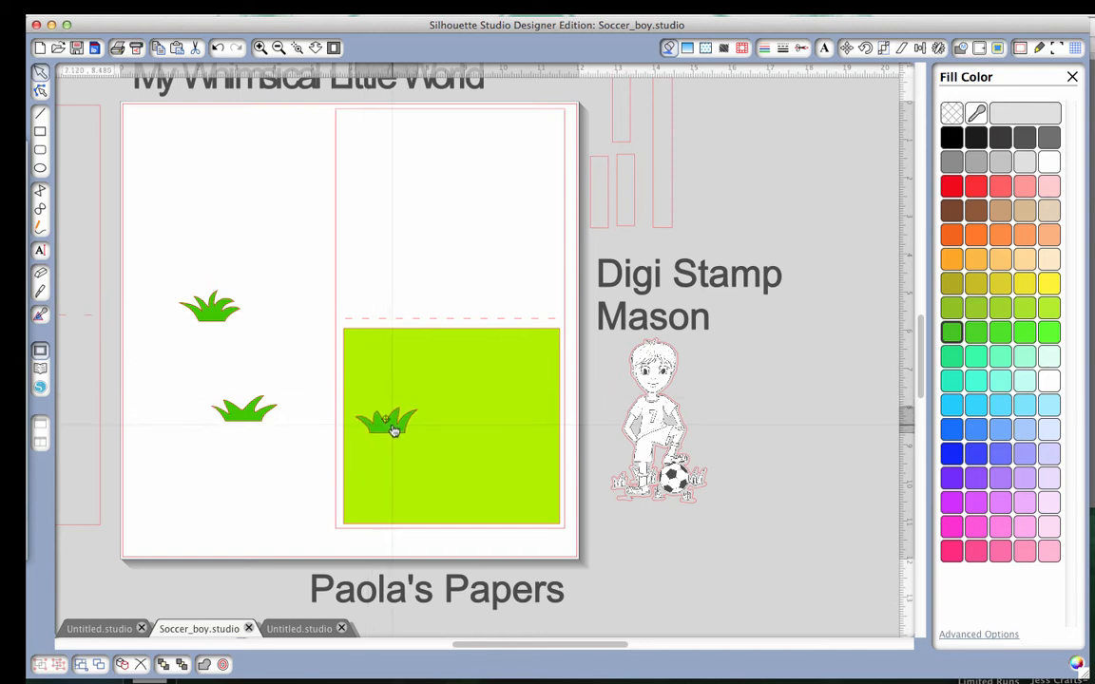
pyautogui.moveTo(262, 425); pyautogui.dragTo(524, 379)
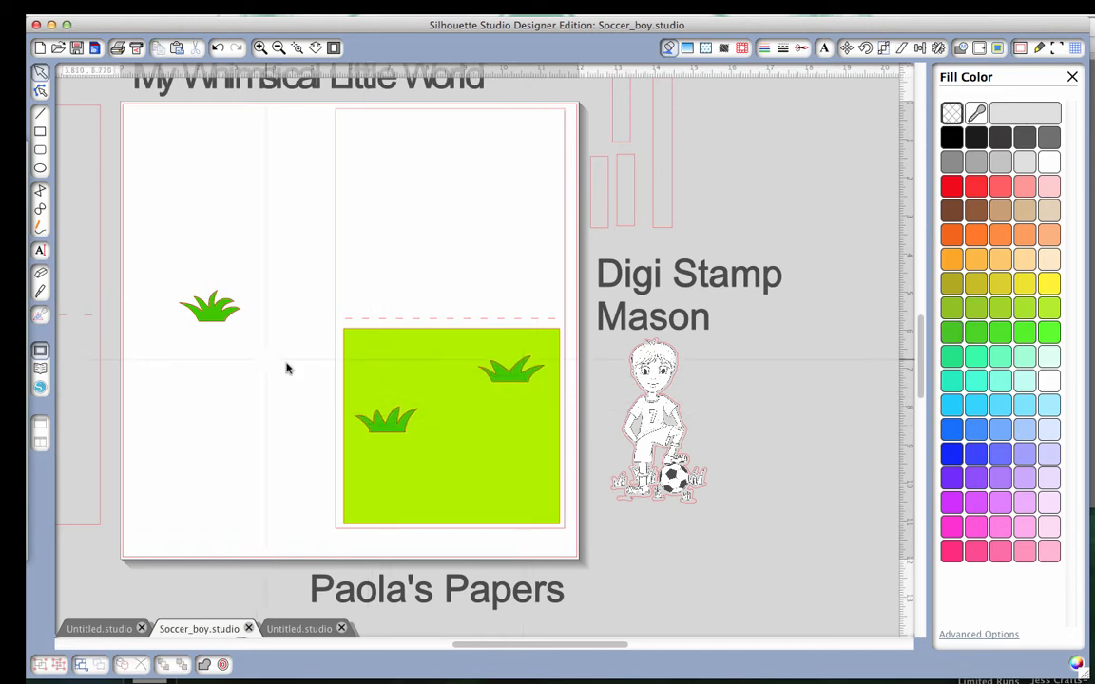
pyautogui.moveTo(226, 325); pyautogui.dragTo(505, 480)
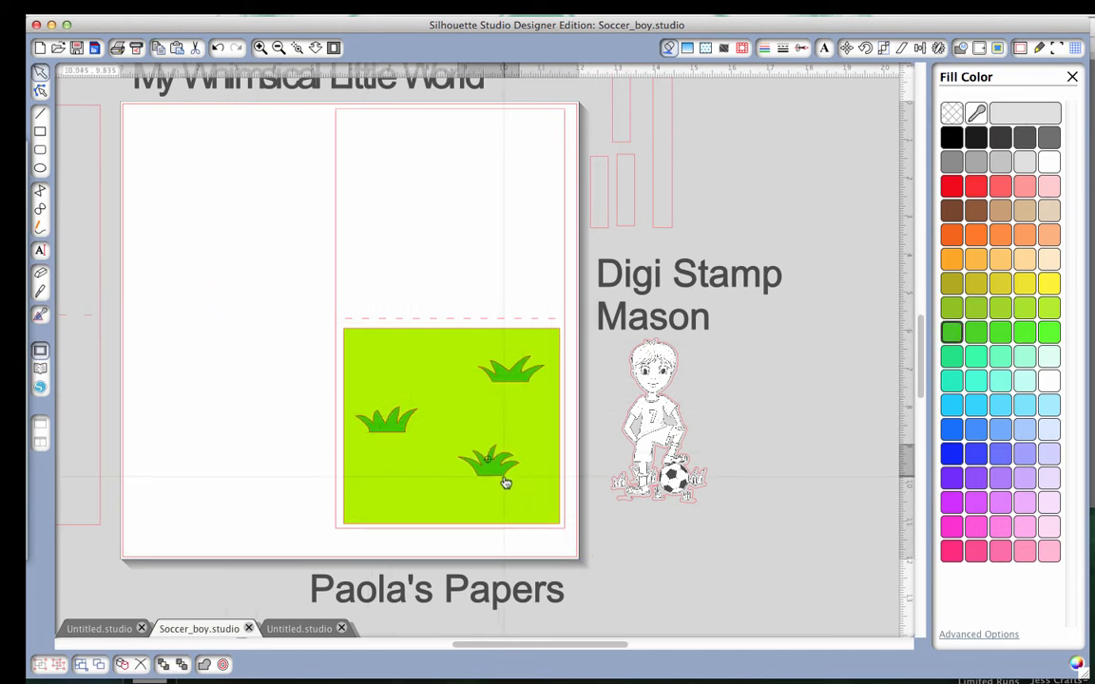
pyautogui.moveTo(516, 384); pyautogui.dragTo(519, 414)
pyautogui.moveTo(499, 474); pyautogui.dragTo(443, 501)
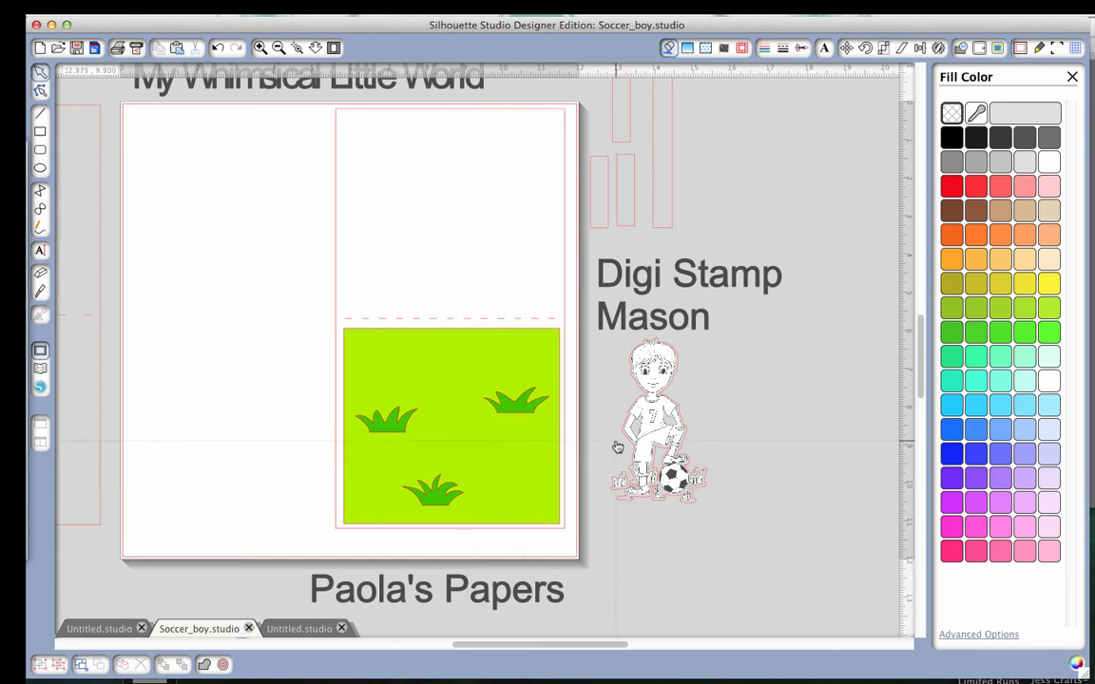
# Try a short strip against the left grass tuft on the green panel, and return it beside the other strips.
pyautogui.hscroll(-3, 258, 325)
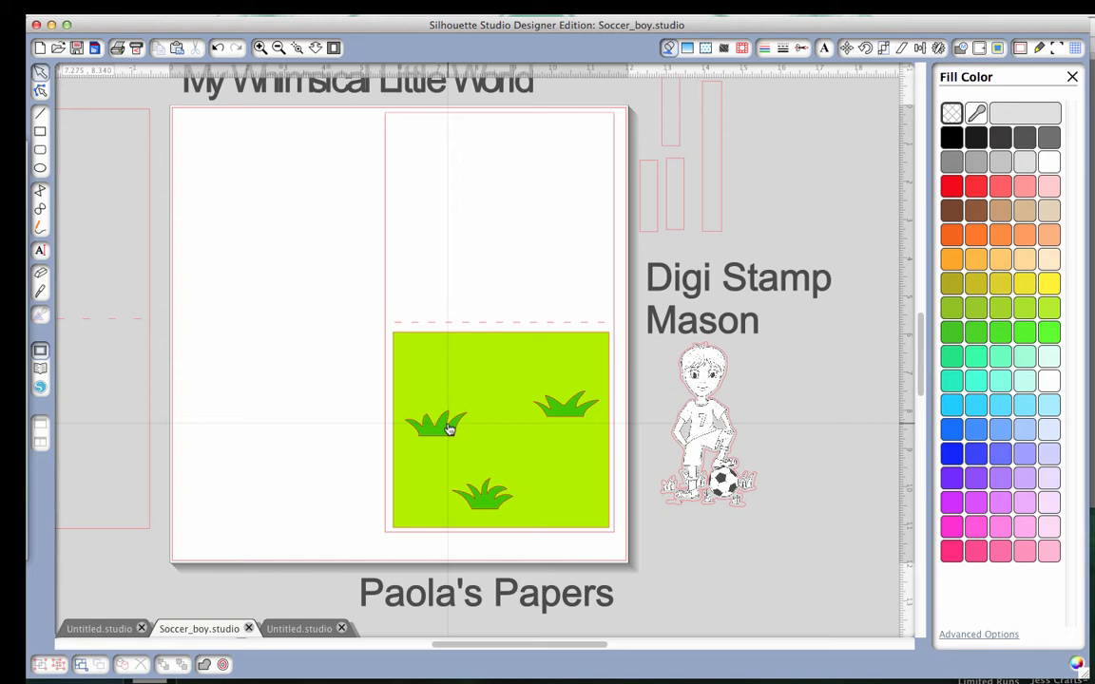
pyautogui.hscroll(-5, 450, 429)
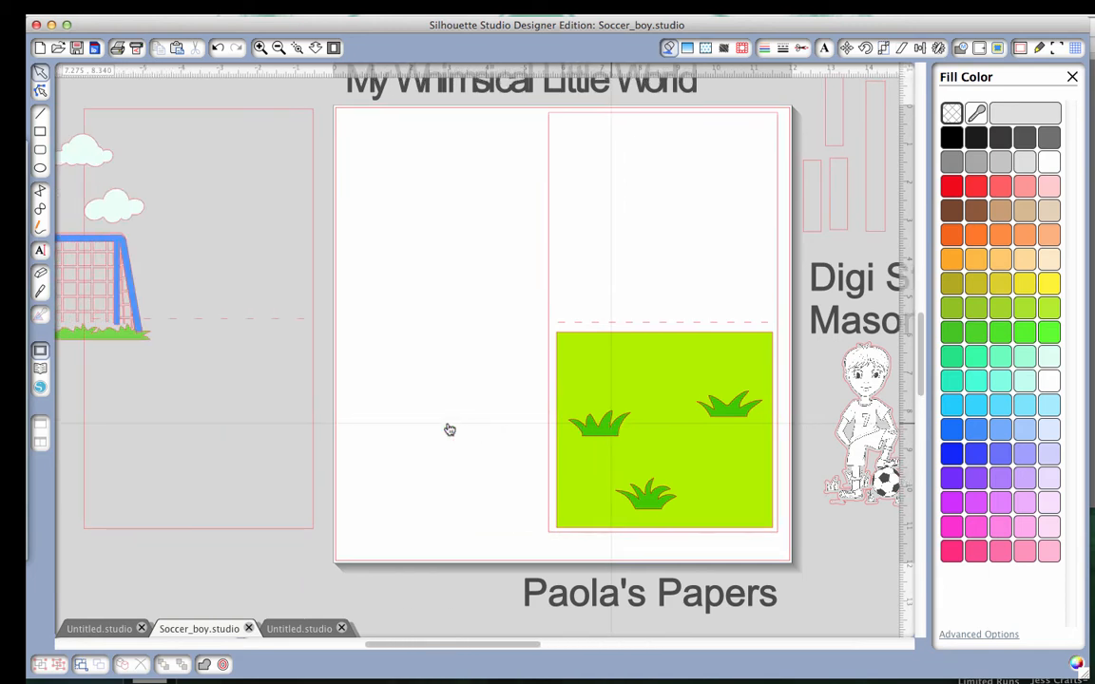
pyautogui.hscroll(3, 450, 430)
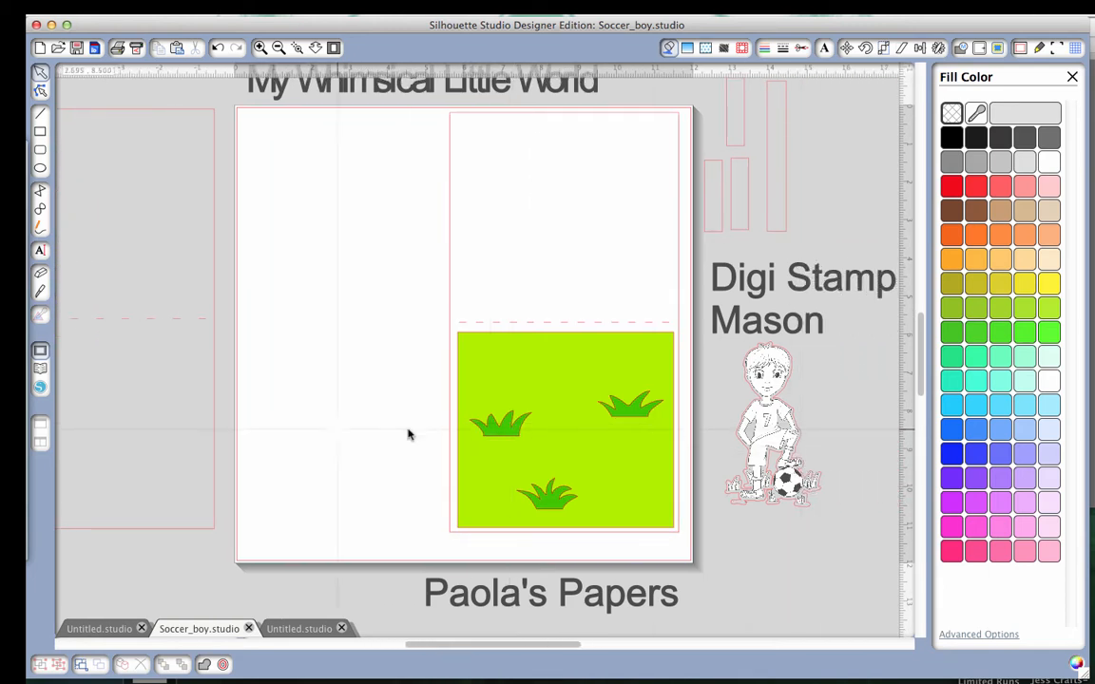
pyautogui.moveTo(707, 231); pyautogui.dragTo(492, 435)
pyautogui.moveTo(491, 436); pyautogui.dragTo(709, 230)
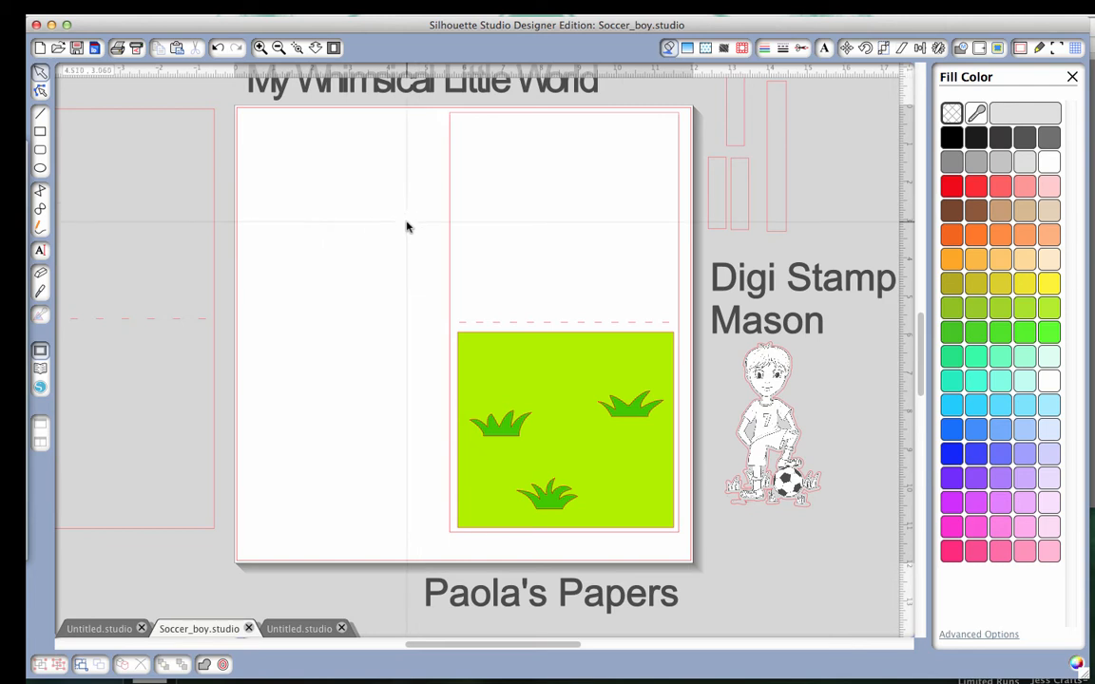
# Move the soccer boy stamp onto the card so it stands on the upper part of the green panel, across the fold line.
pyautogui.hscroll(2, 408, 227)
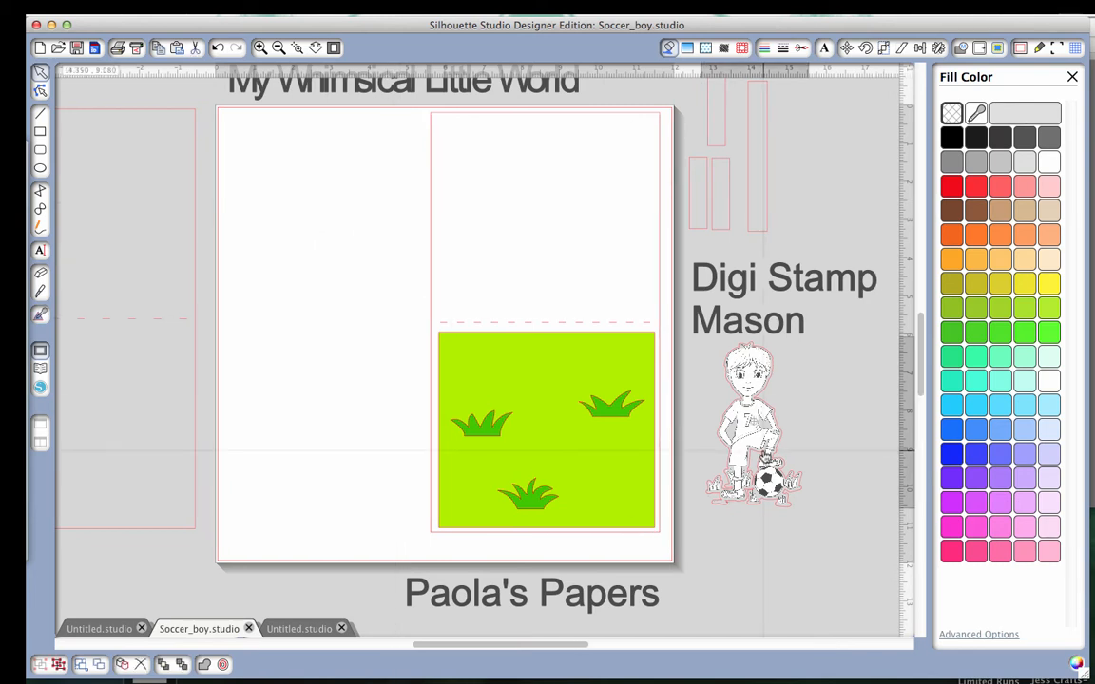
pyautogui.moveTo(750, 418)
pyautogui.mouseDown()
pyautogui.moveTo(538, 289)
pyautogui.moveTo(566, 311)
pyautogui.moveTo(549, 319)
pyautogui.moveTo(590, 372)
pyautogui.moveTo(611, 427)
pyautogui.mouseUp()
pyautogui.press('Escape')
pyautogui.moveTo(583, 382); pyautogui.dragTo(583, 356)
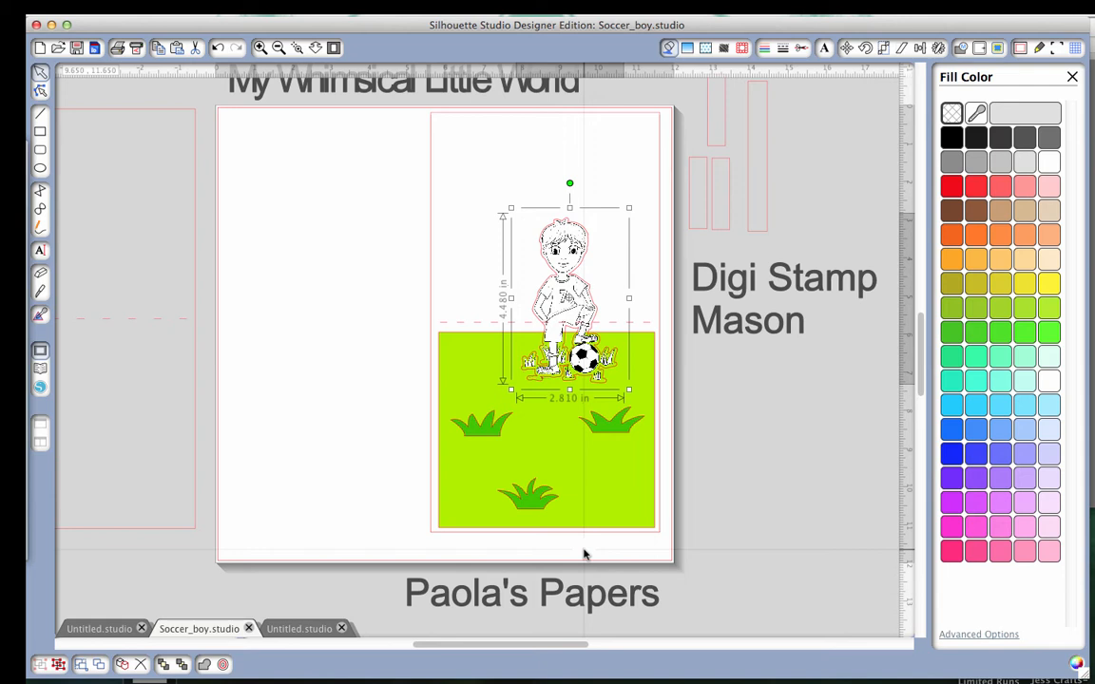
# Try mirroring the soccer boy stamp below itself, and undo the mirrored copy.
pyautogui.click(937, 49)
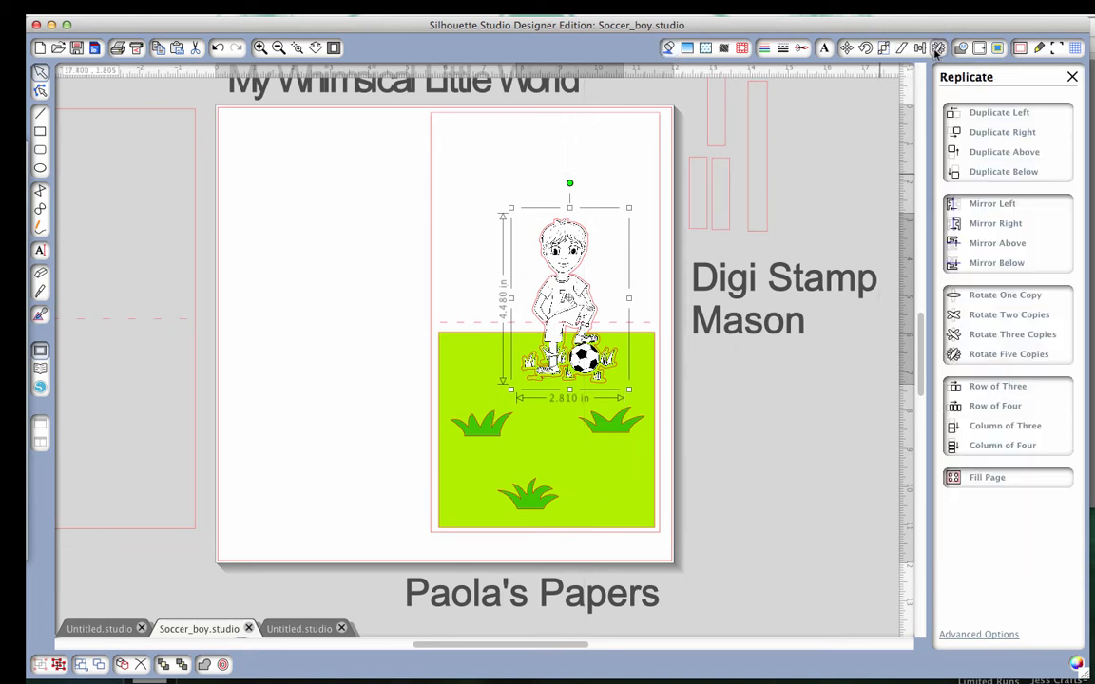
pyautogui.click(1003, 267)
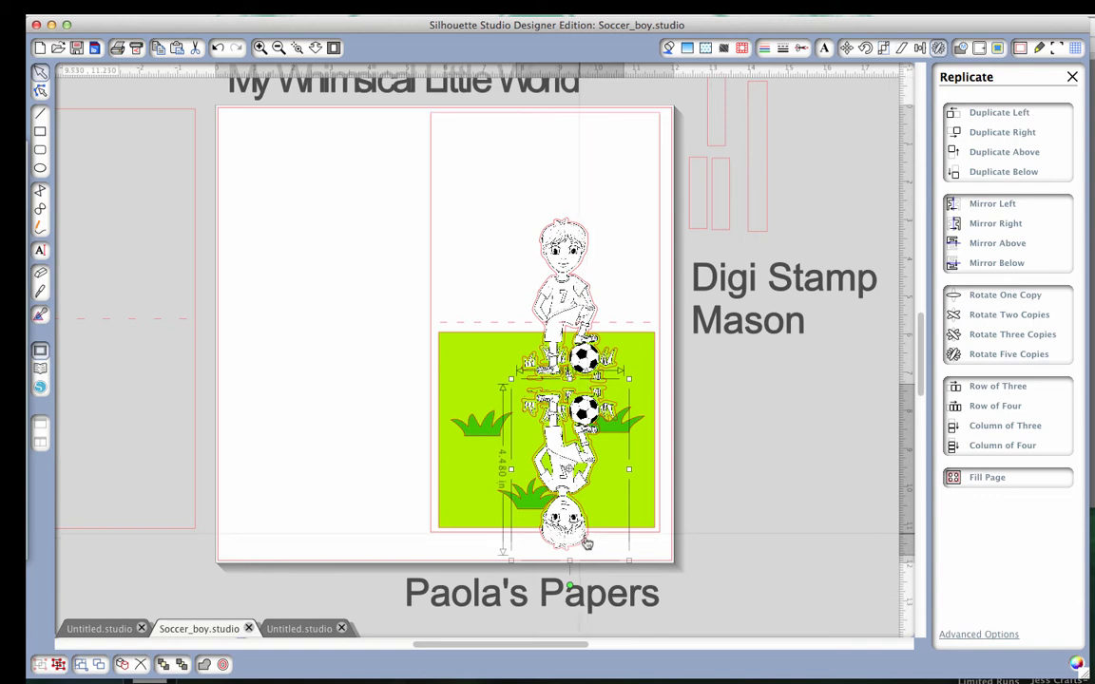
pyautogui.press('super+z')
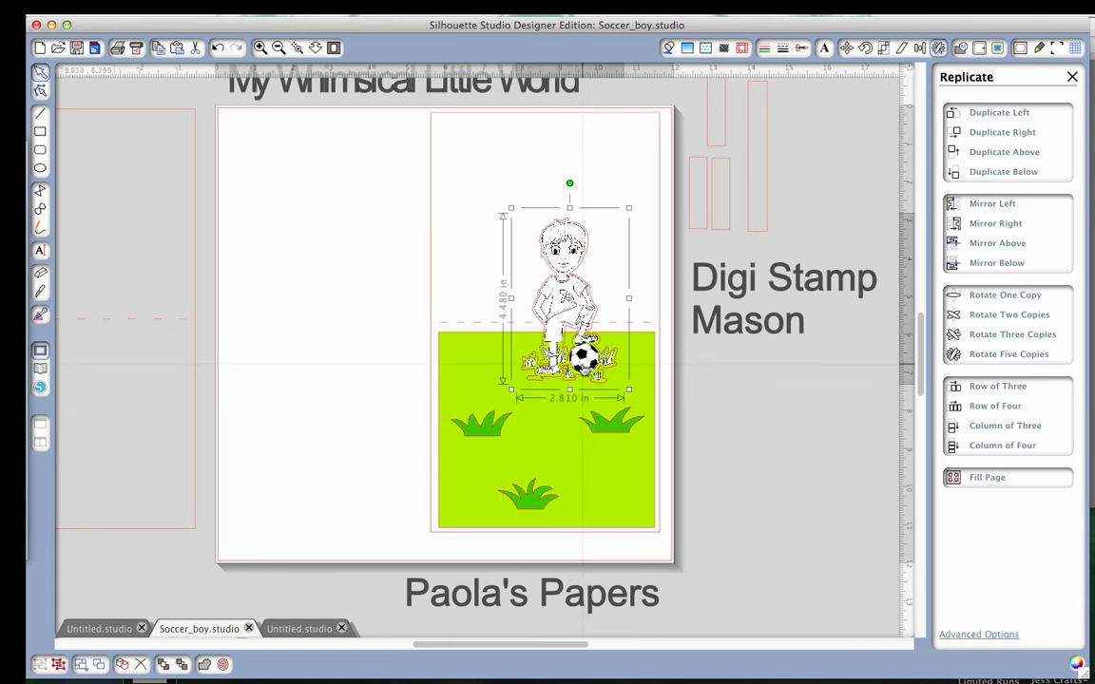
# Nudge the soccer boy stamp higher on the card, mirror a copy below it, and move the copy up until their feet overlap.
pyautogui.press('Up')
pyautogui.press('Up')
pyautogui.press('Up')
pyautogui.press('Up')
pyautogui.press('Up')
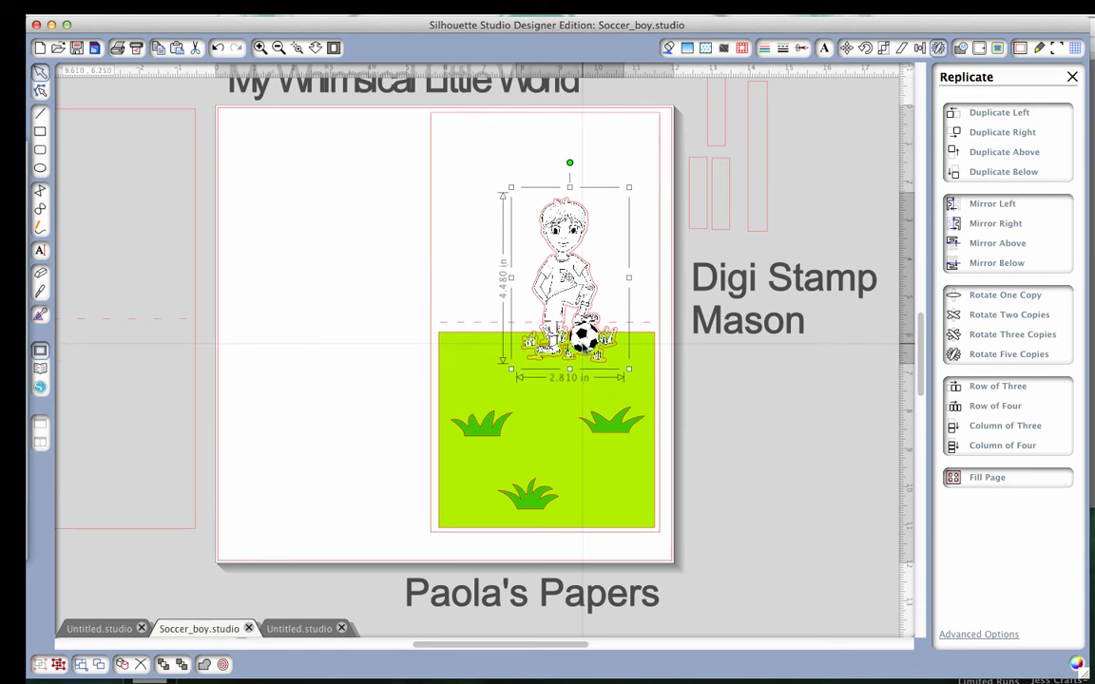
pyautogui.click(1009, 263)
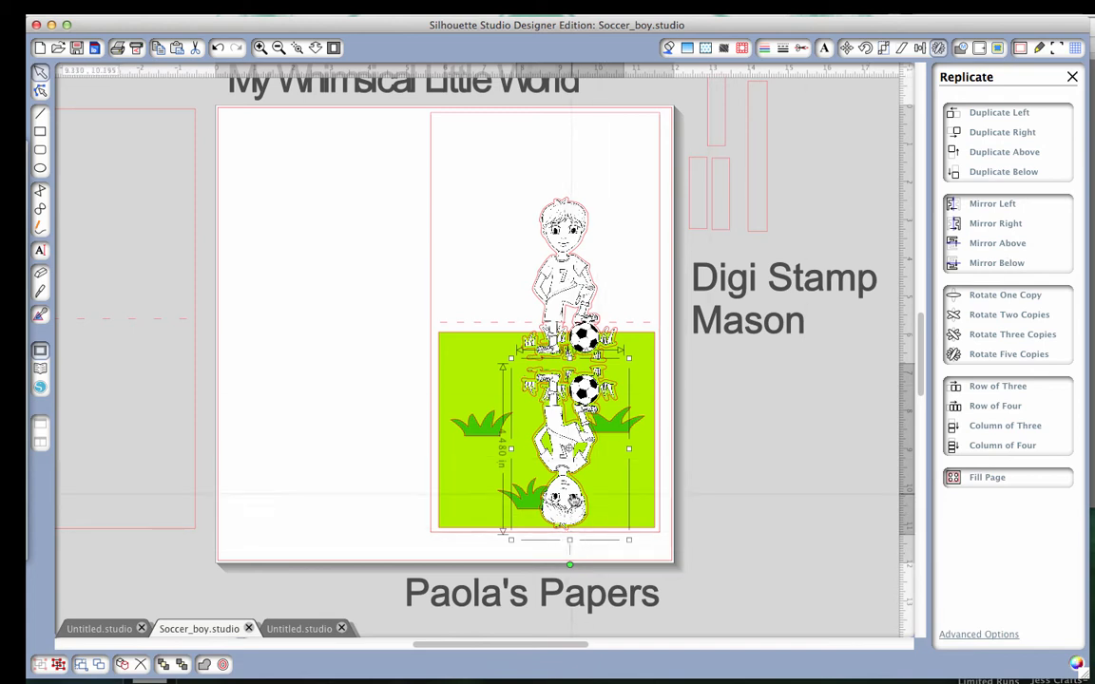
pyautogui.moveTo(568, 495); pyautogui.dragTo(566, 480)
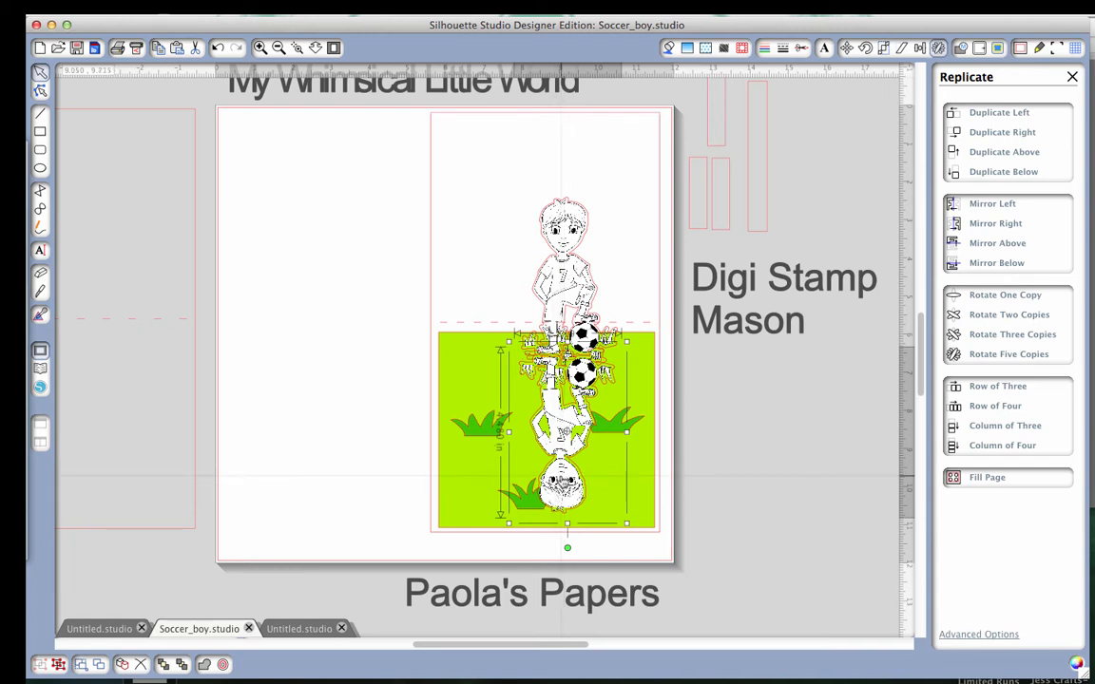
# Move the mirrored soccer boy copy lower, shift the upright boy slightly down and left, and delete the mirrored copy.
pyautogui.moveTo(566, 480); pyautogui.dragTo(565, 494)
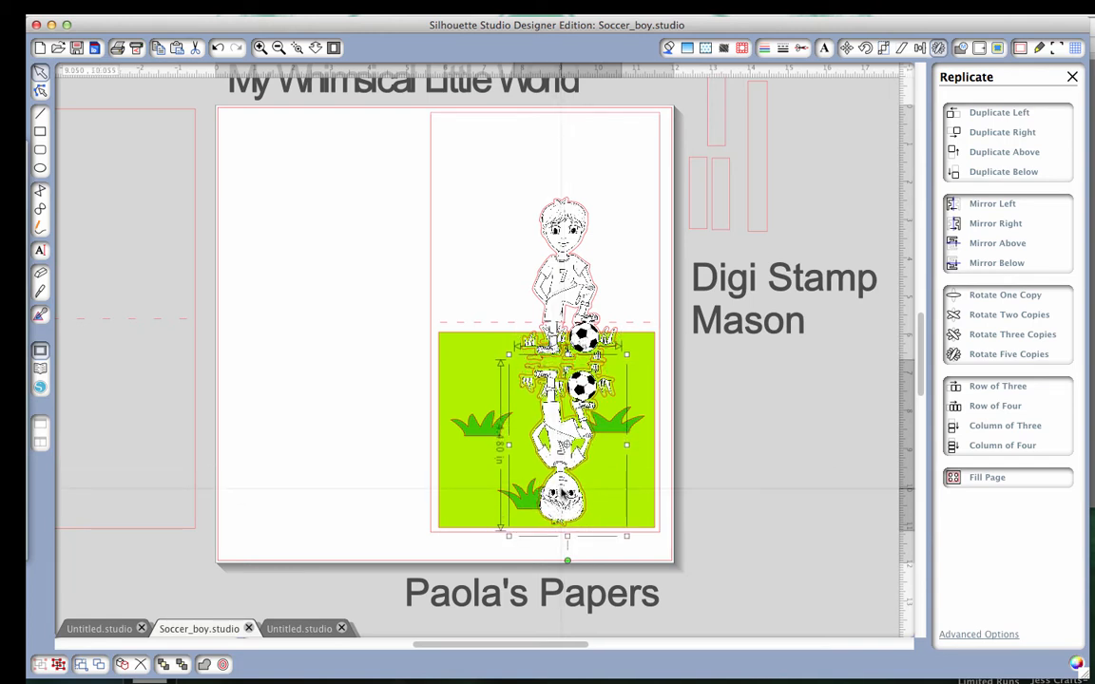
pyautogui.click(562, 291)
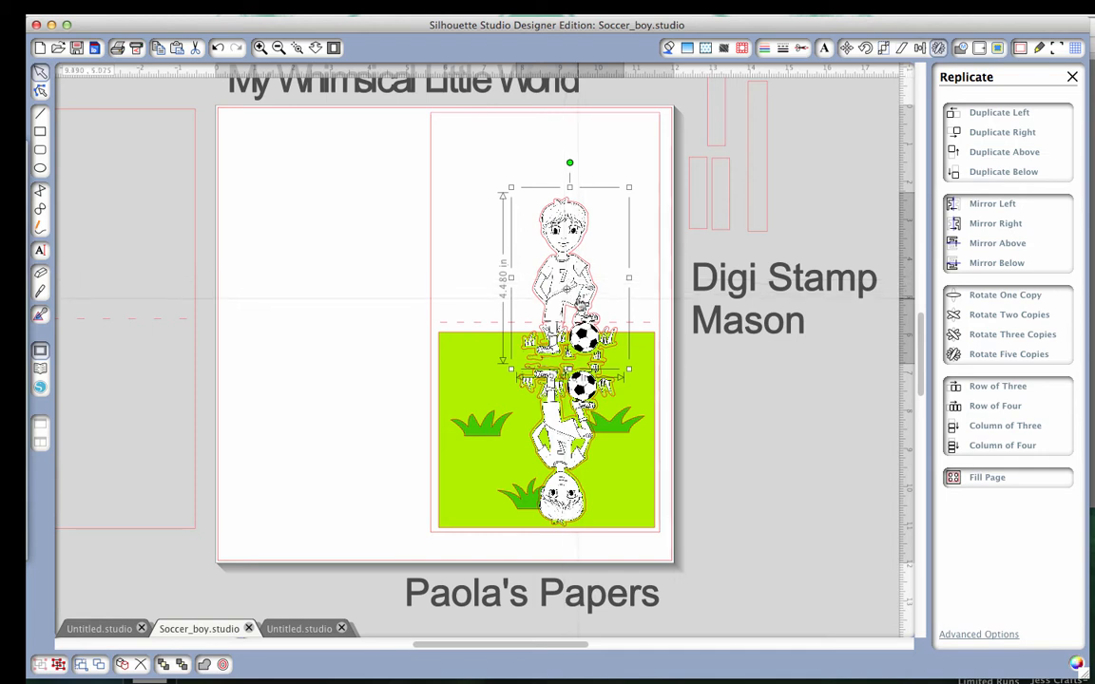
pyautogui.moveTo(581, 303); pyautogui.dragTo(577, 311)
pyautogui.click(571, 437)
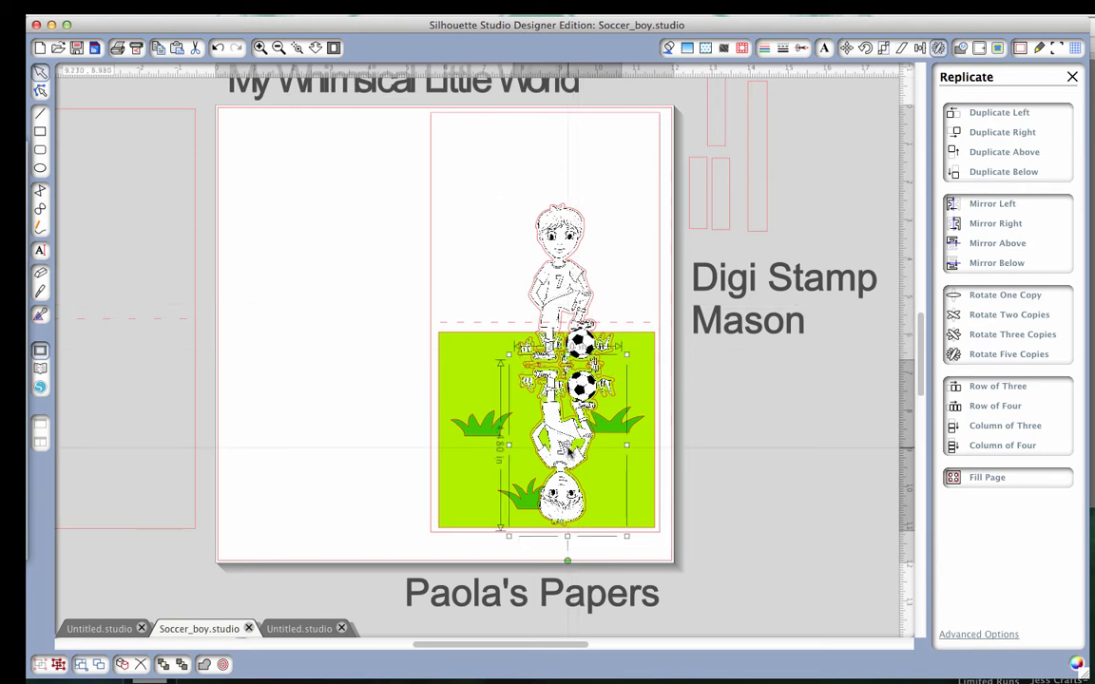
pyautogui.press('Delete')
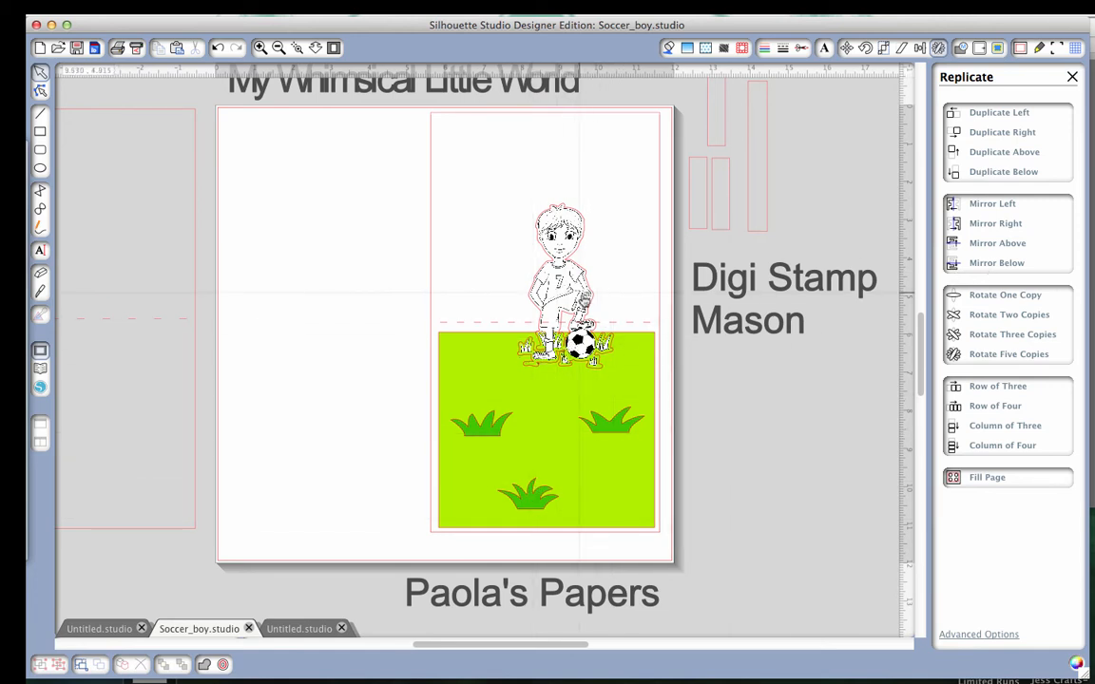
# Try mirroring the soccer boy stamp below itself with the copy raised toward its feet, and delete the mirrored copy.
pyautogui.click(527, 274)
pyautogui.click(991, 266)
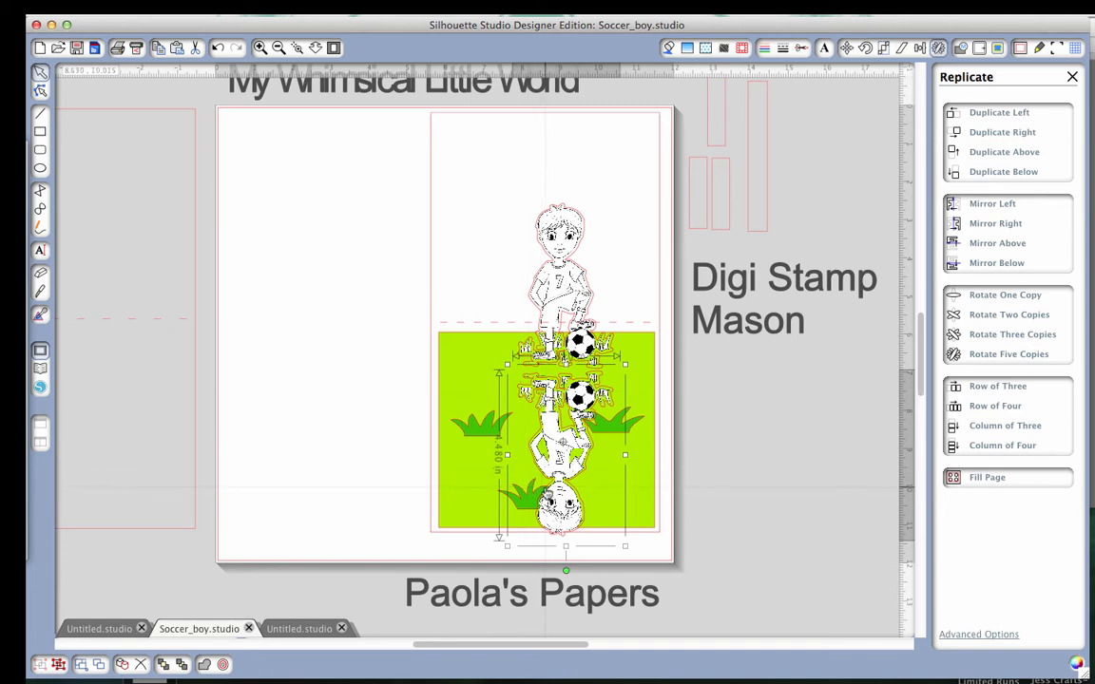
pyautogui.moveTo(563, 522); pyautogui.dragTo(562, 508)
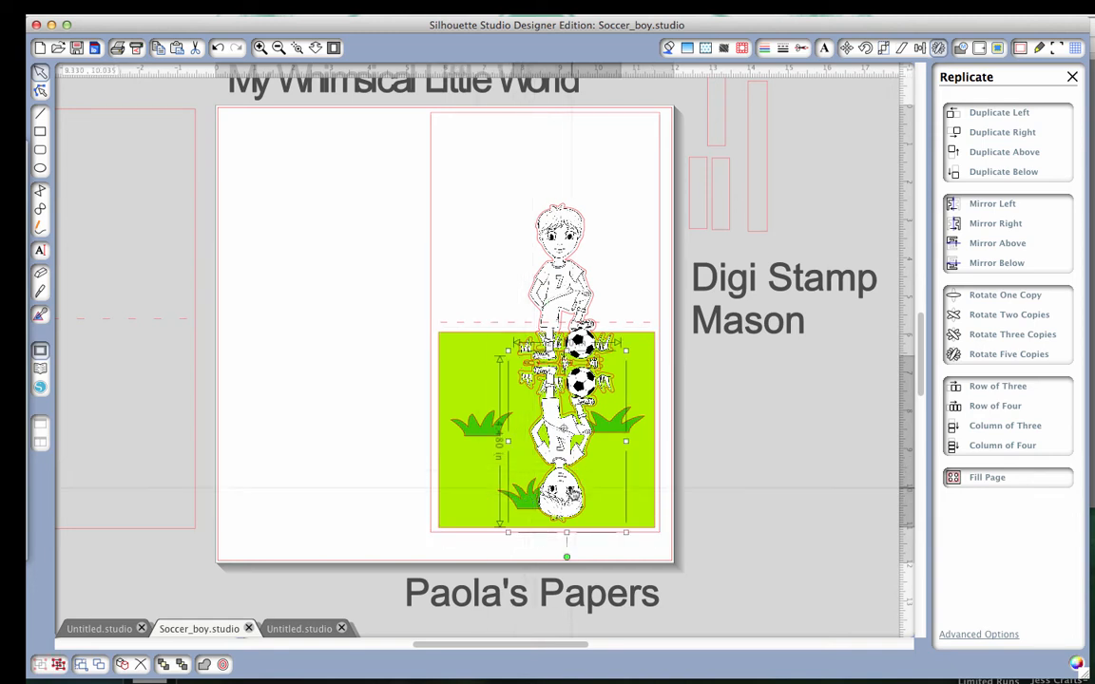
pyautogui.press('Delete')
# Try mirroring the lowest grass tuft below itself, and delete the mirrored copy.
pyautogui.click(526, 495)
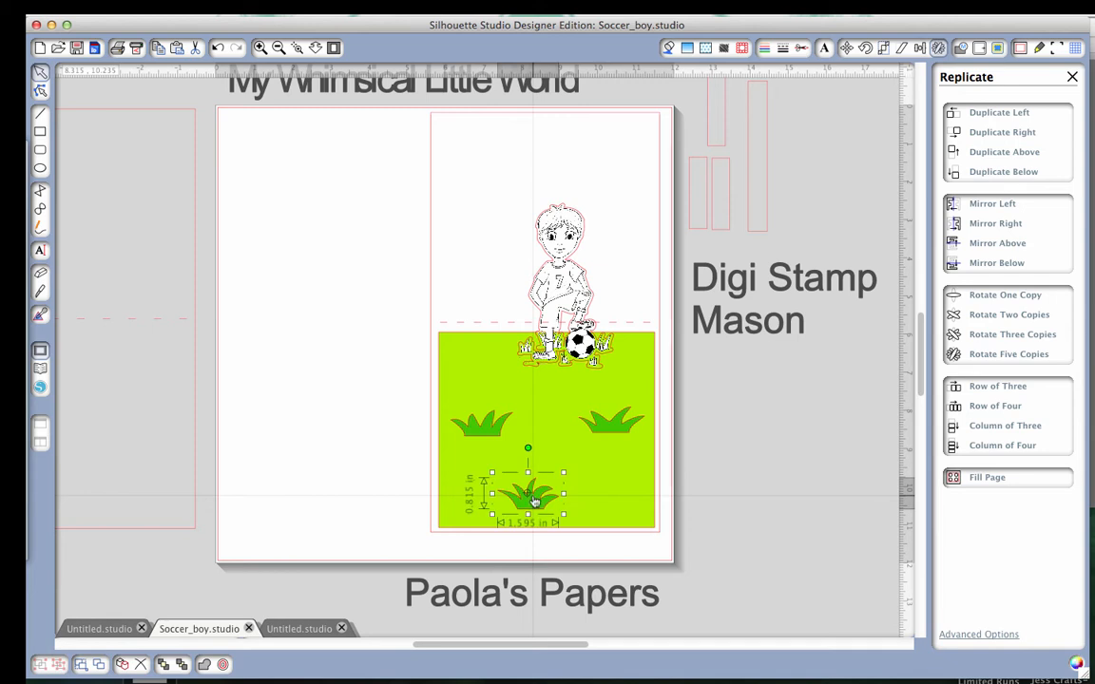
pyautogui.click(996, 262)
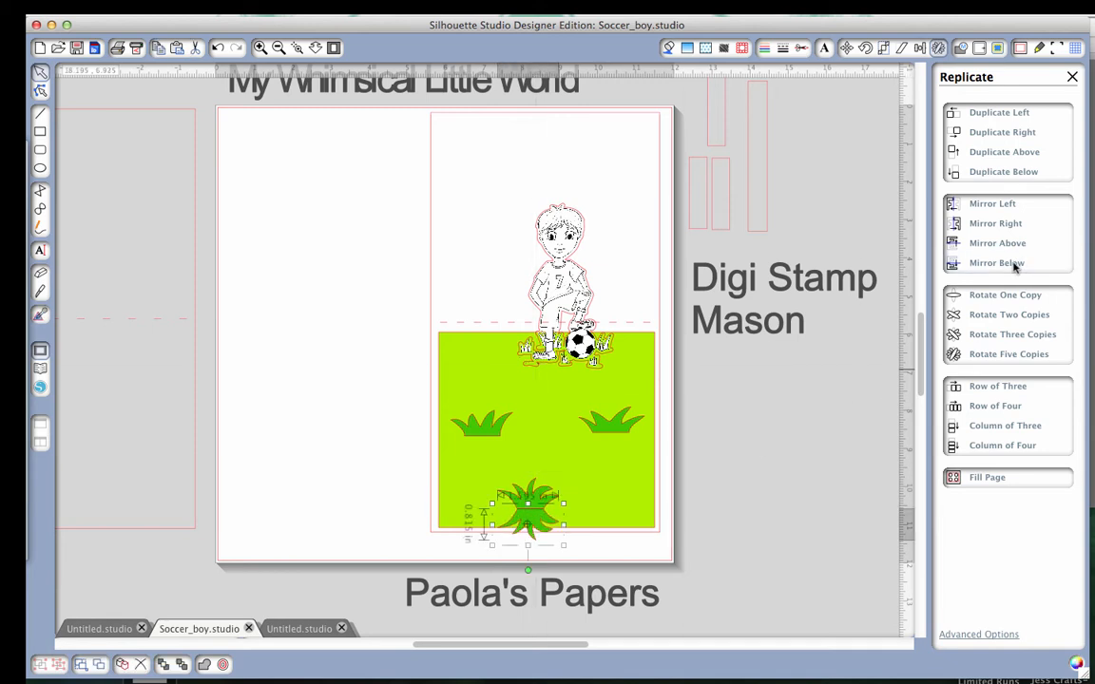
pyautogui.press('Delete')
# Move the lowest grass tuft up and left on the green panel, mirror a copy below it, and nudge the copy down.
pyautogui.click(537, 498)
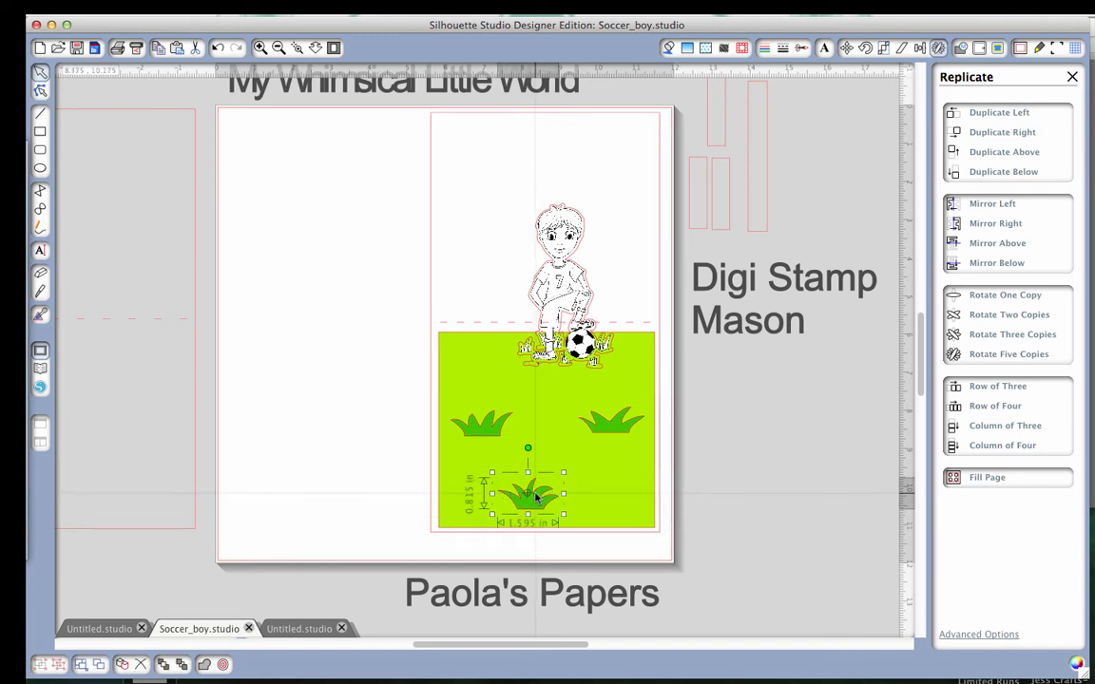
pyautogui.moveTo(537, 498); pyautogui.dragTo(518, 483)
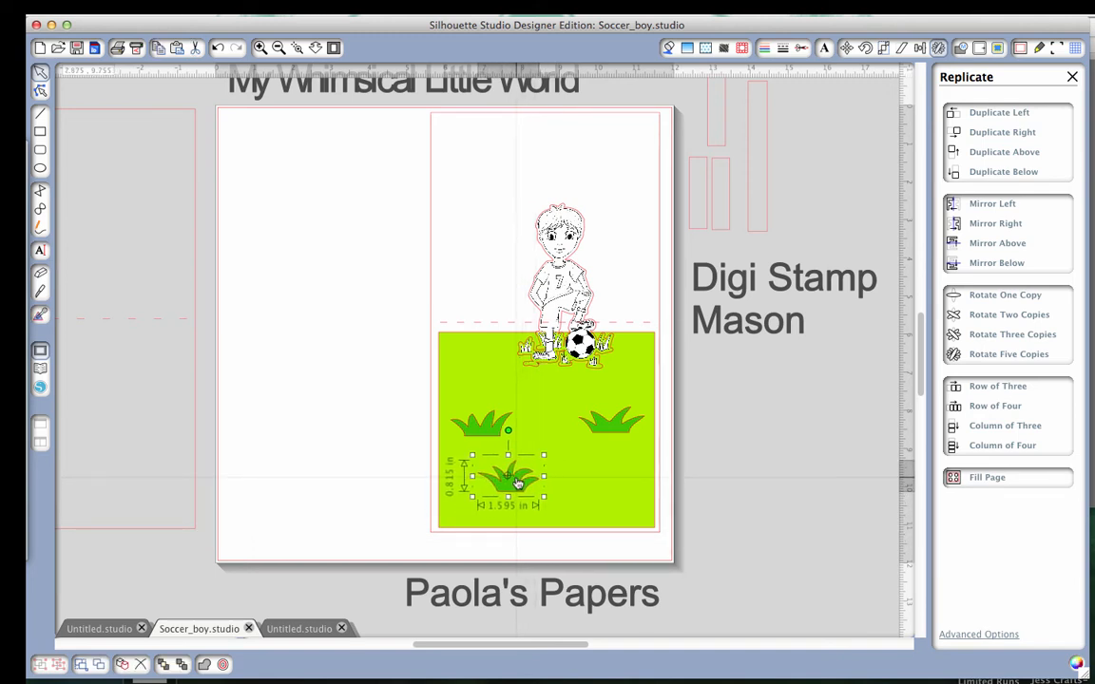
pyautogui.click(1005, 264)
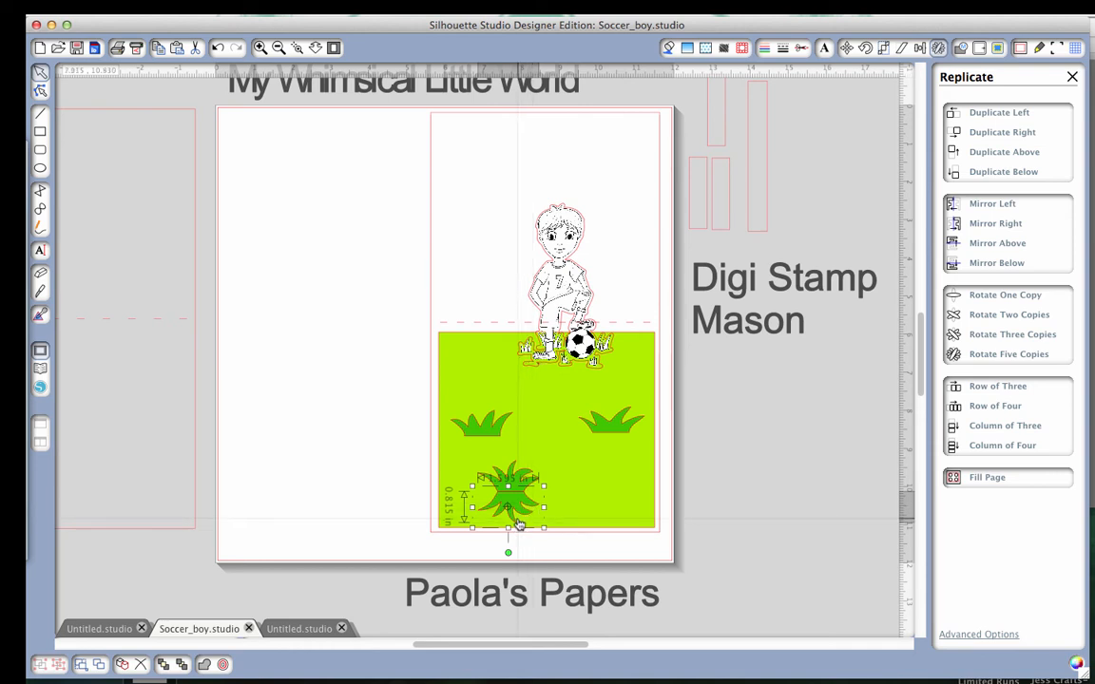
pyautogui.press('Down')
pyautogui.press('Down')
pyautogui.press('Down')
pyautogui.press('Down')
pyautogui.press('Down')
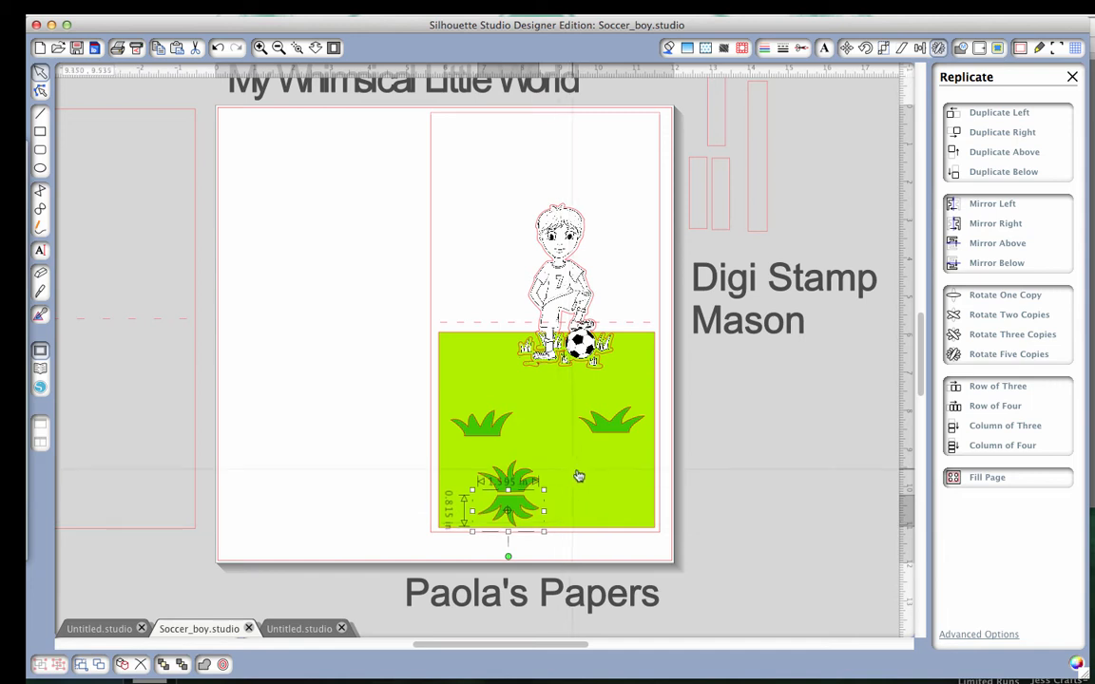
# Replace the original lowest tuft with an upright one mirrored above the flipped copy, and delete the flipped copy.
pyautogui.click(514, 477)
pyautogui.press('Delete')
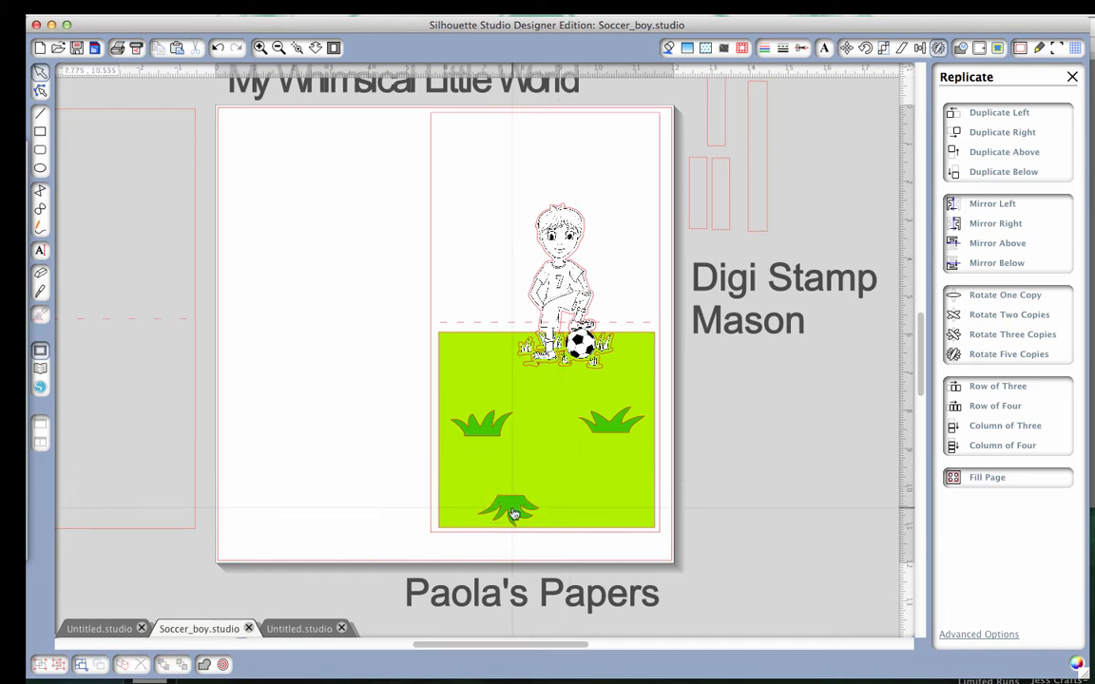
pyautogui.click(510, 505)
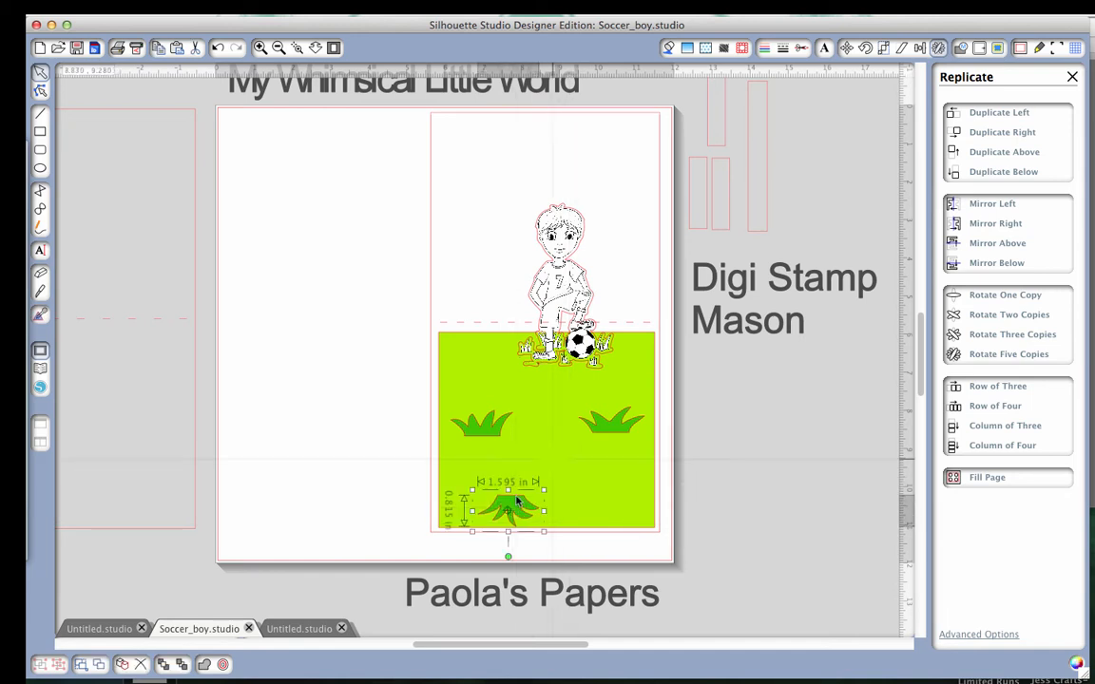
pyautogui.click(998, 242)
pyautogui.moveTo(514, 483); pyautogui.dragTo(516, 515)
pyautogui.press('Delete')
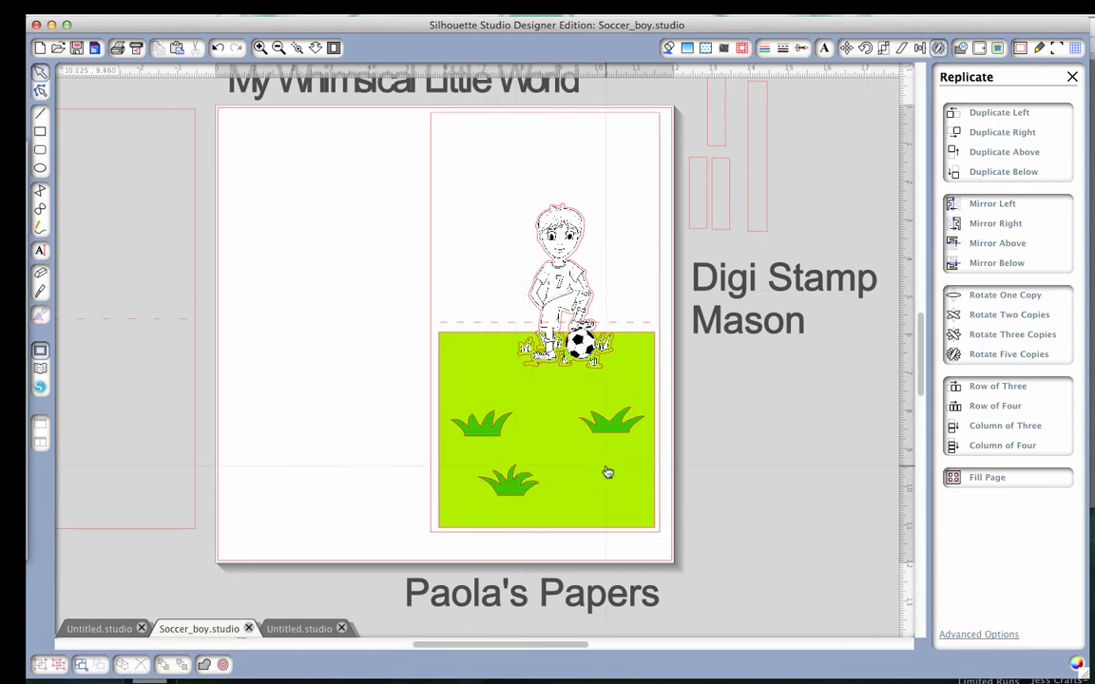
# Shift the right grass tuft toward the panel's right edge and shrink it to about 1.38 by 0.54 in.
pyautogui.click(614, 424)
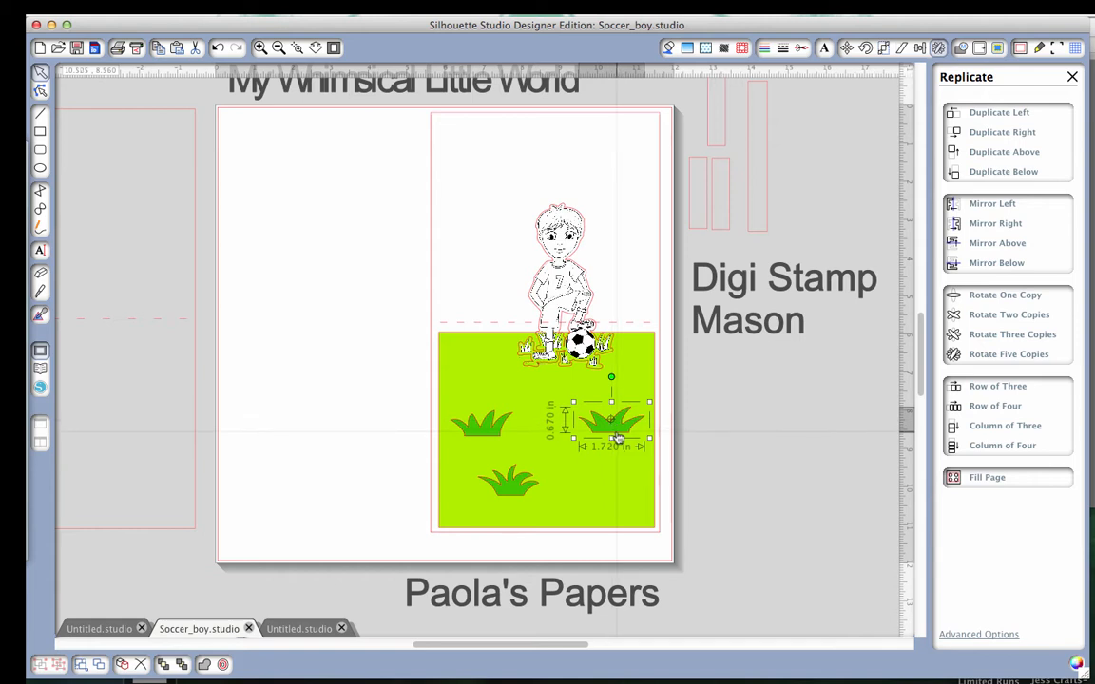
pyautogui.moveTo(616, 432); pyautogui.dragTo(624, 433)
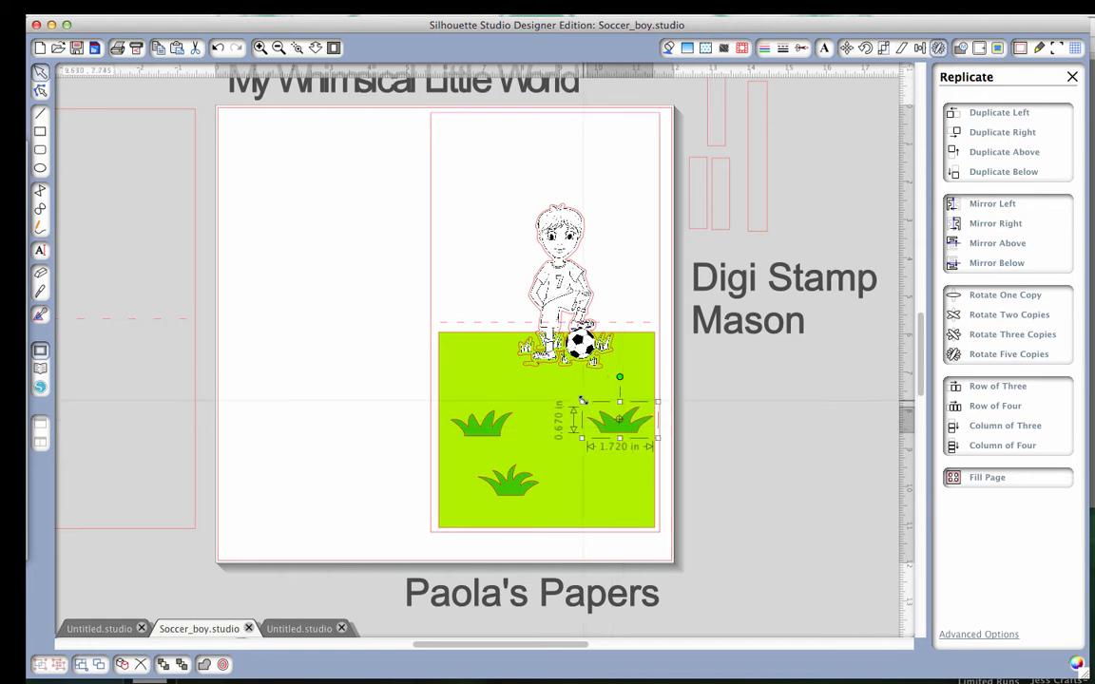
pyautogui.moveTo(581, 403); pyautogui.dragTo(594, 406)
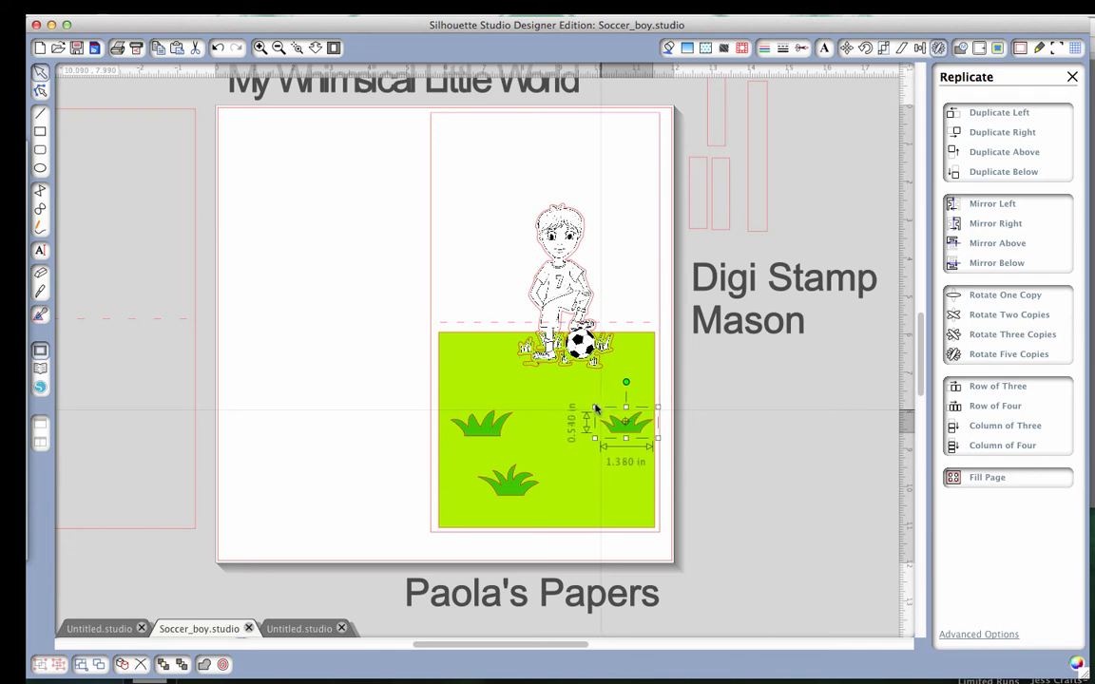
# Enlarge the left grass tuft on the green panel to about 1.715 by 0.71 in.
pyautogui.click(487, 428)
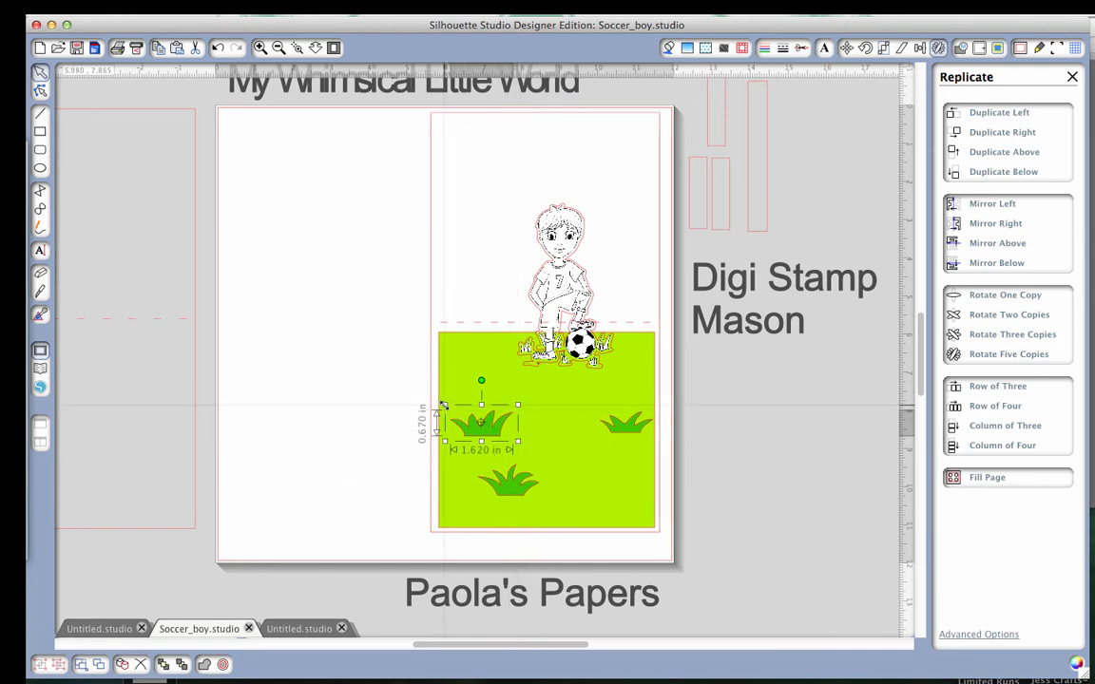
pyautogui.moveTo(445, 406); pyautogui.dragTo(443, 405)
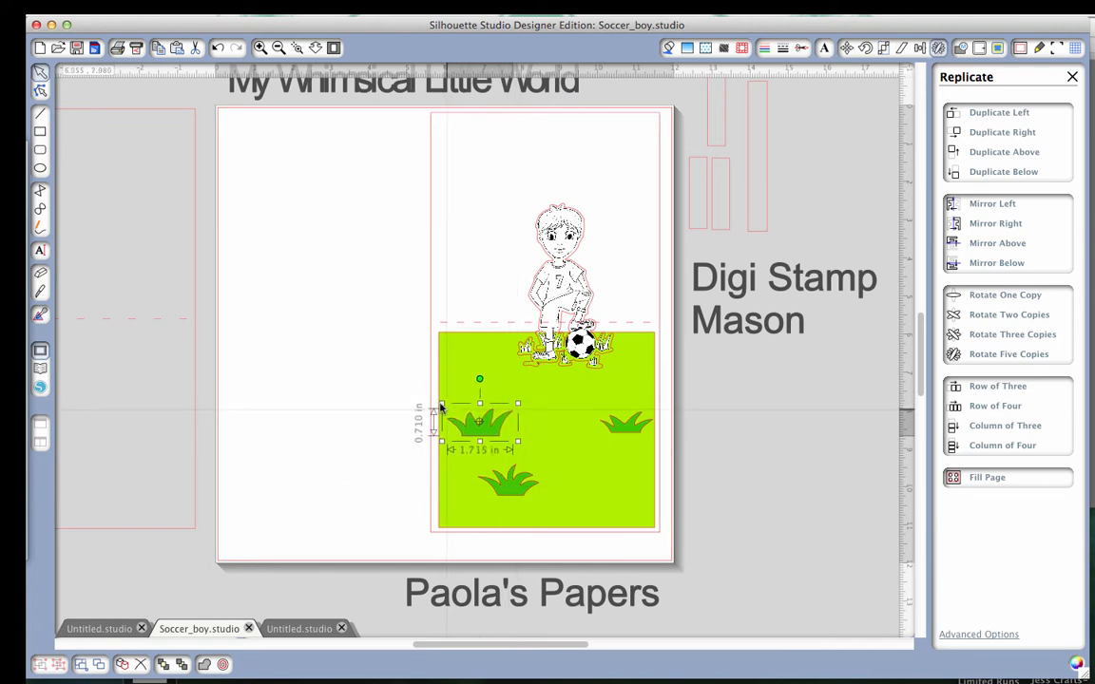
pyautogui.click(589, 526)
# Try a mirrored soccer boy below the upright one, nudge it until the feet line up, and delete the mirrored copy.
pyautogui.click(512, 243)
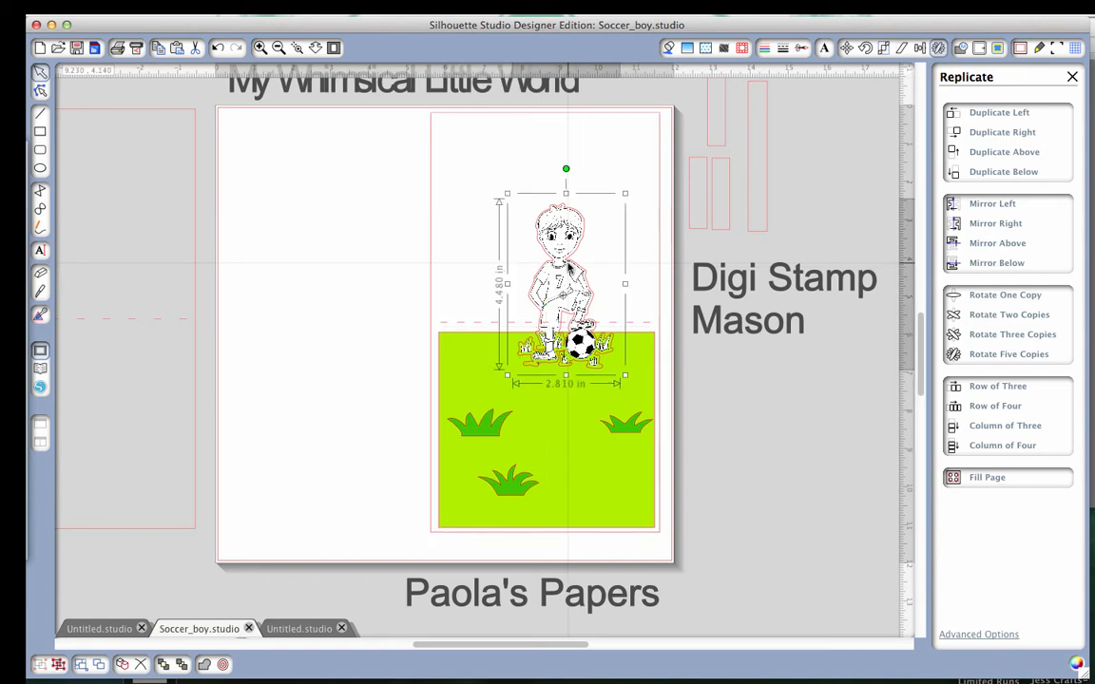
pyautogui.click(996, 264)
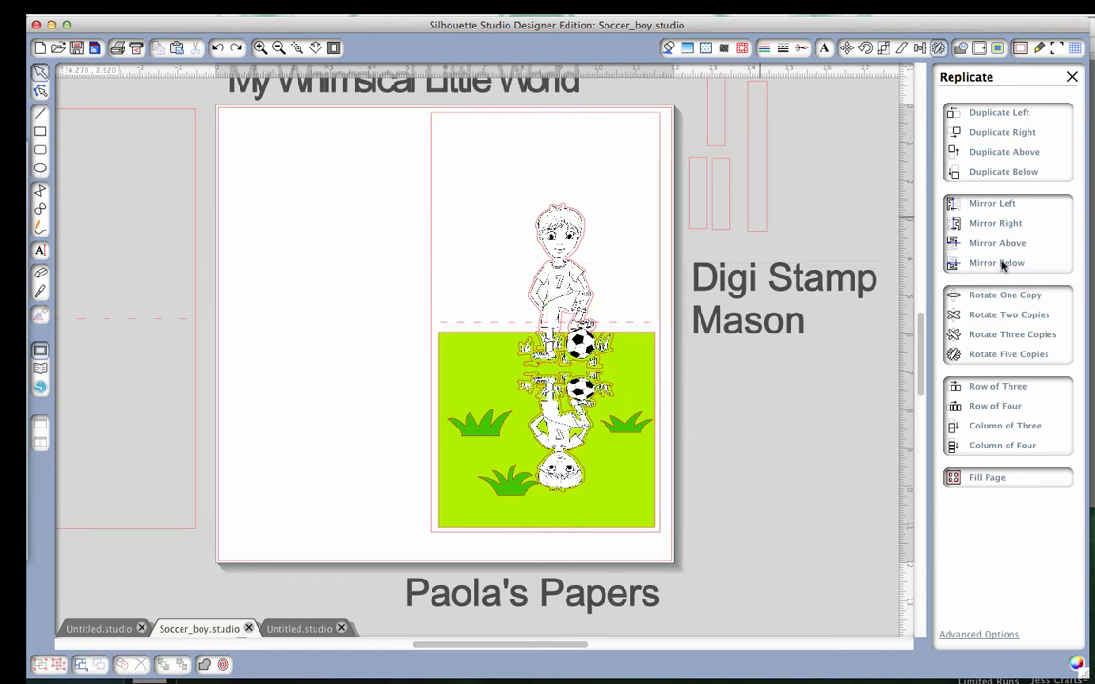
pyautogui.press('Up')
pyautogui.press('Up')
pyautogui.press('Up')
pyautogui.press('Up')
pyautogui.press('Up')
pyautogui.press('Up')
pyautogui.press('Up')
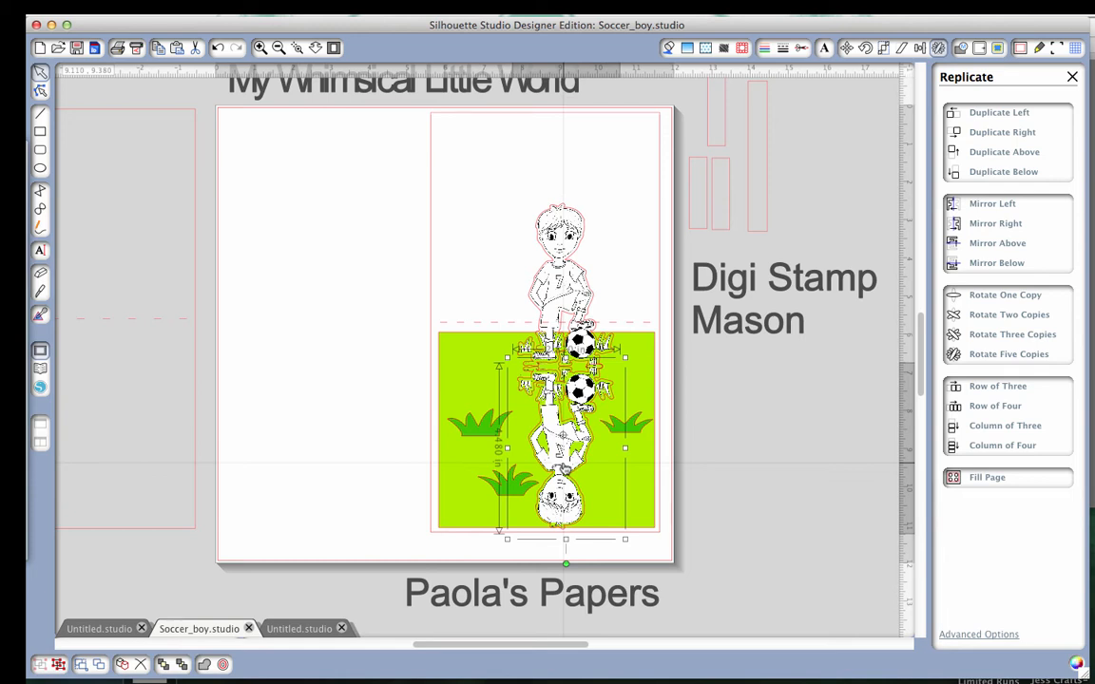
pyautogui.press('Up')
pyautogui.press('Up')
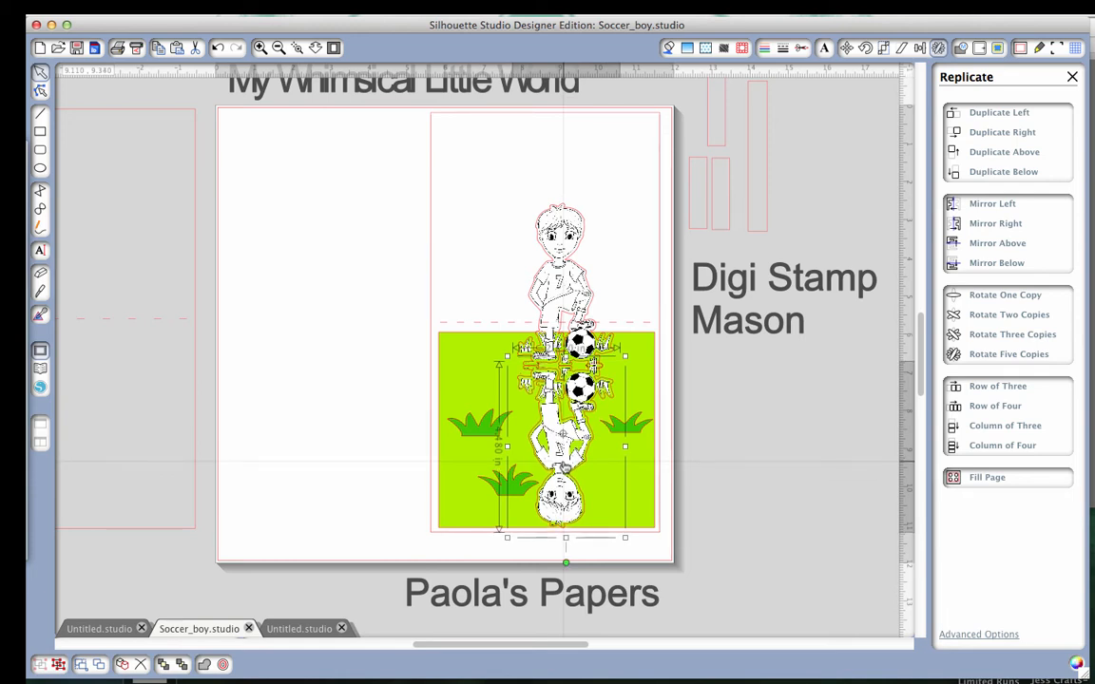
pyautogui.press('Down')
pyautogui.click(710, 566)
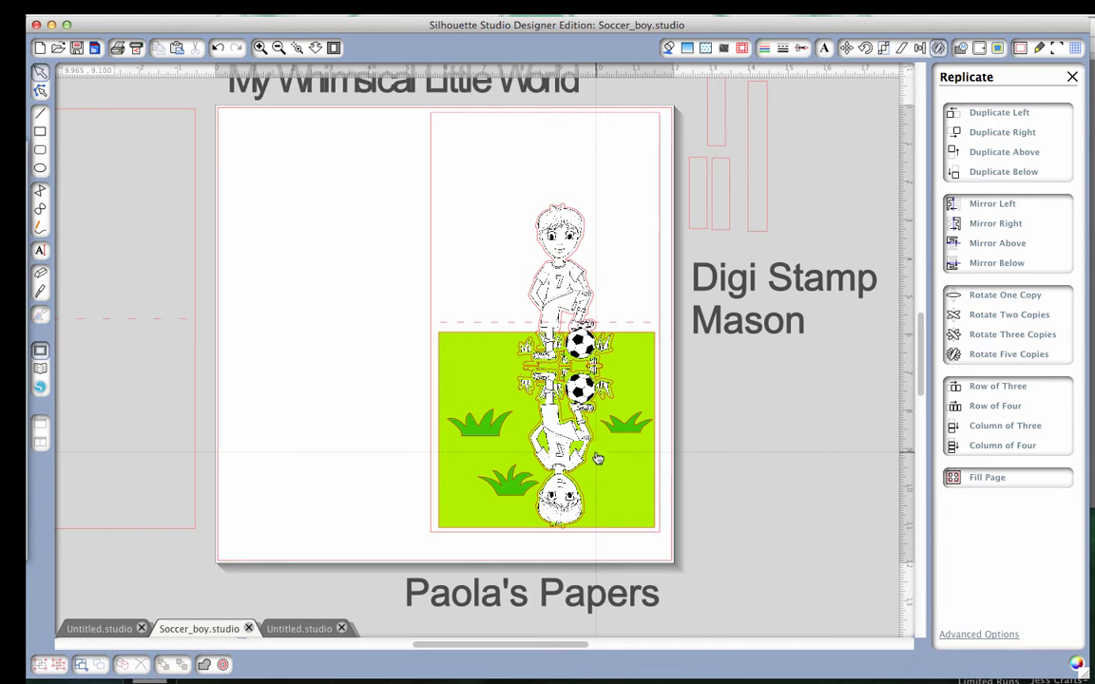
pyautogui.click(559, 449)
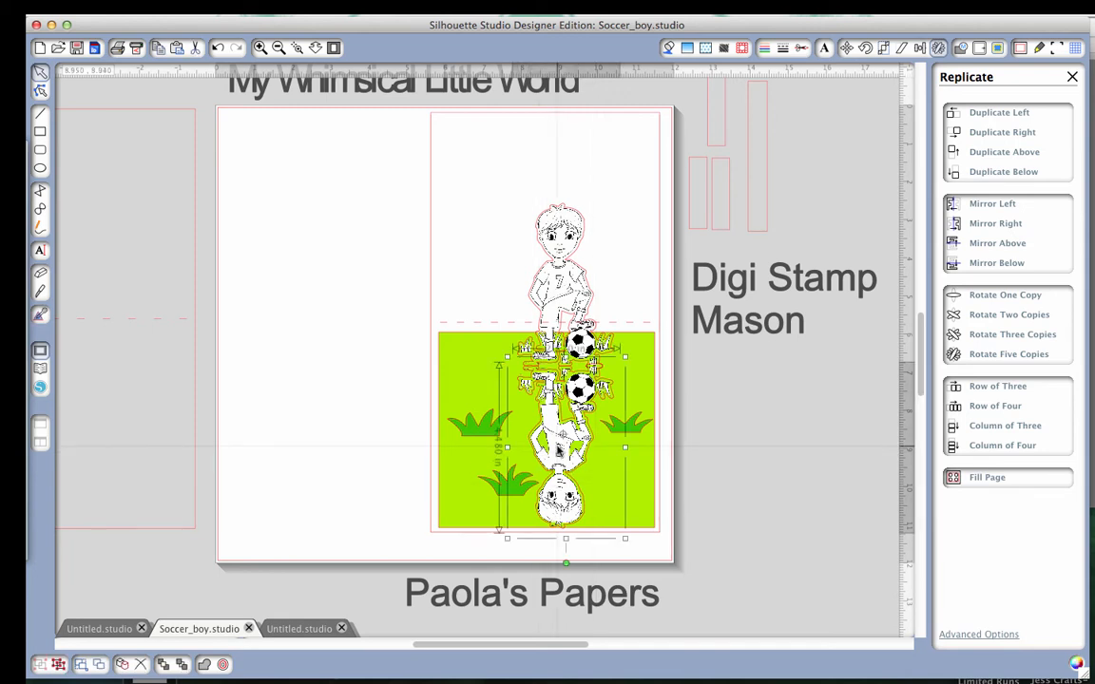
pyautogui.press('Delete')
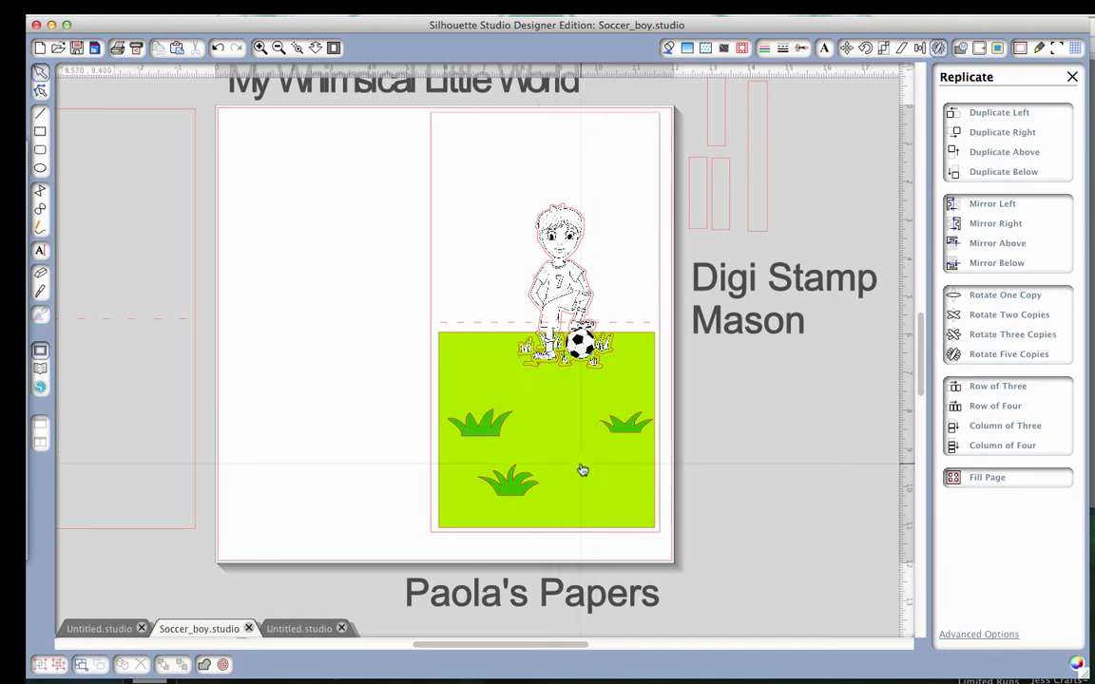
# Move the blue goal frame and its net together onto the blank upper area of the page beside the card.
pyautogui.hscroll(-3, 330, 311)
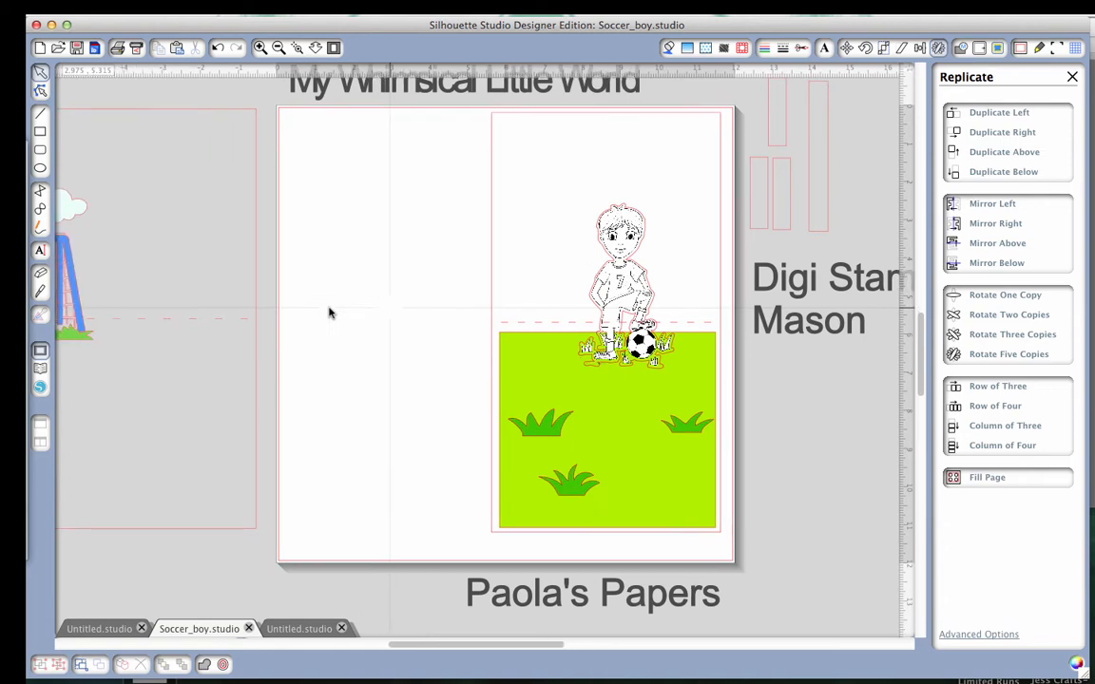
pyautogui.hscroll(-6, 330, 312)
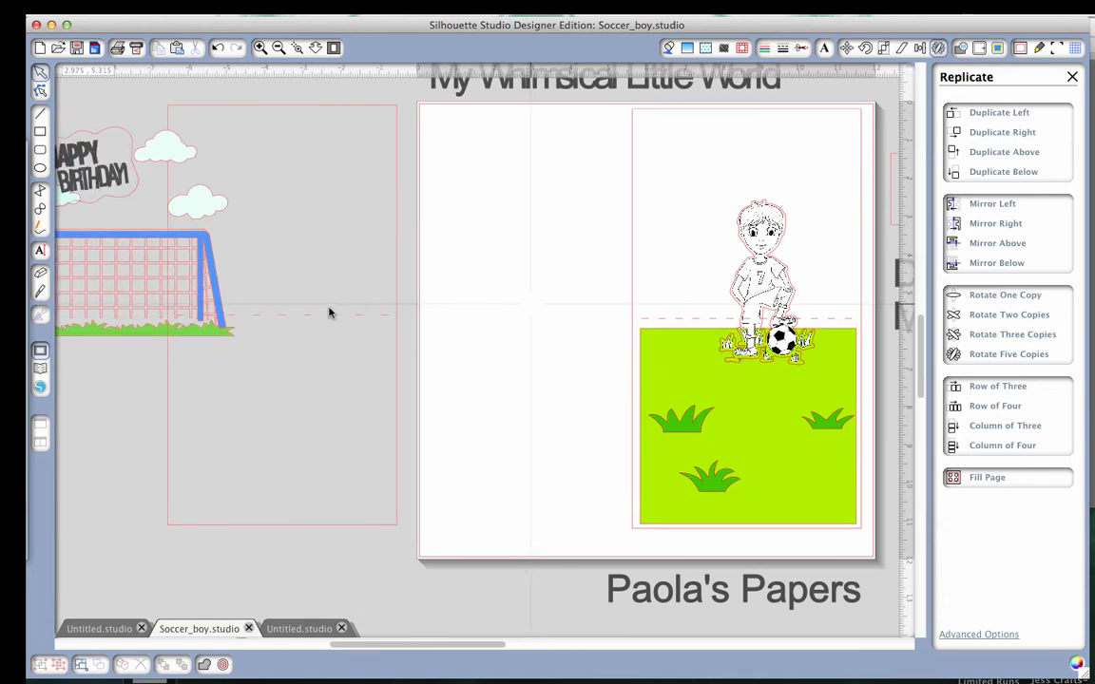
pyautogui.hscroll(-1, 330, 312)
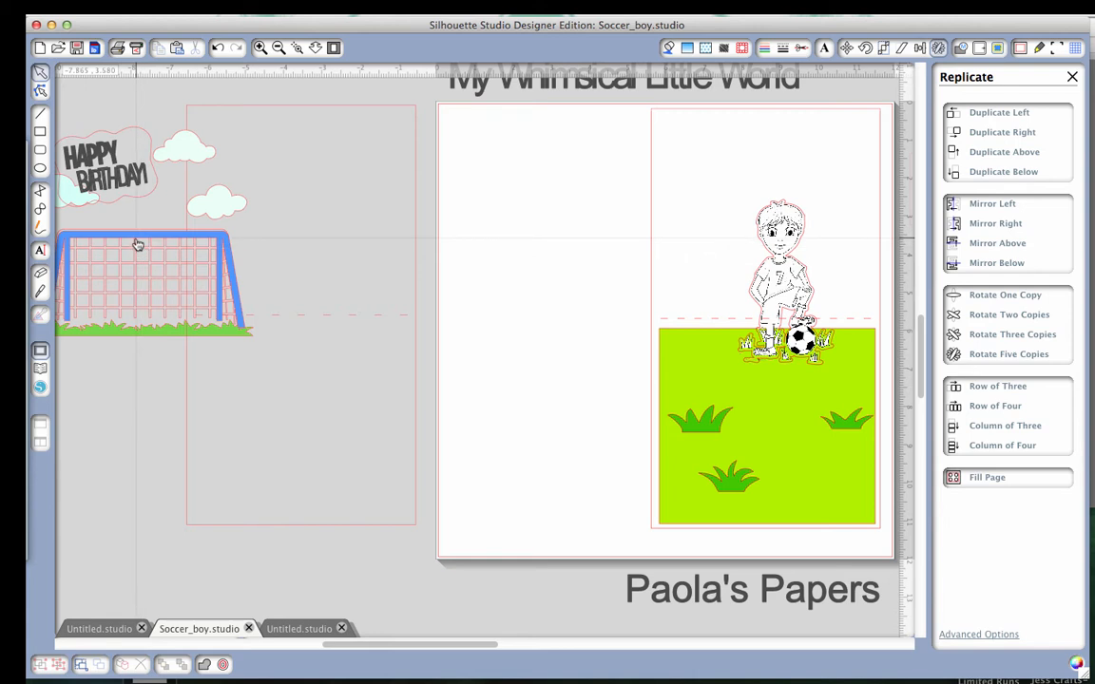
pyautogui.moveTo(137, 244); pyautogui.dragTo(560, 184)
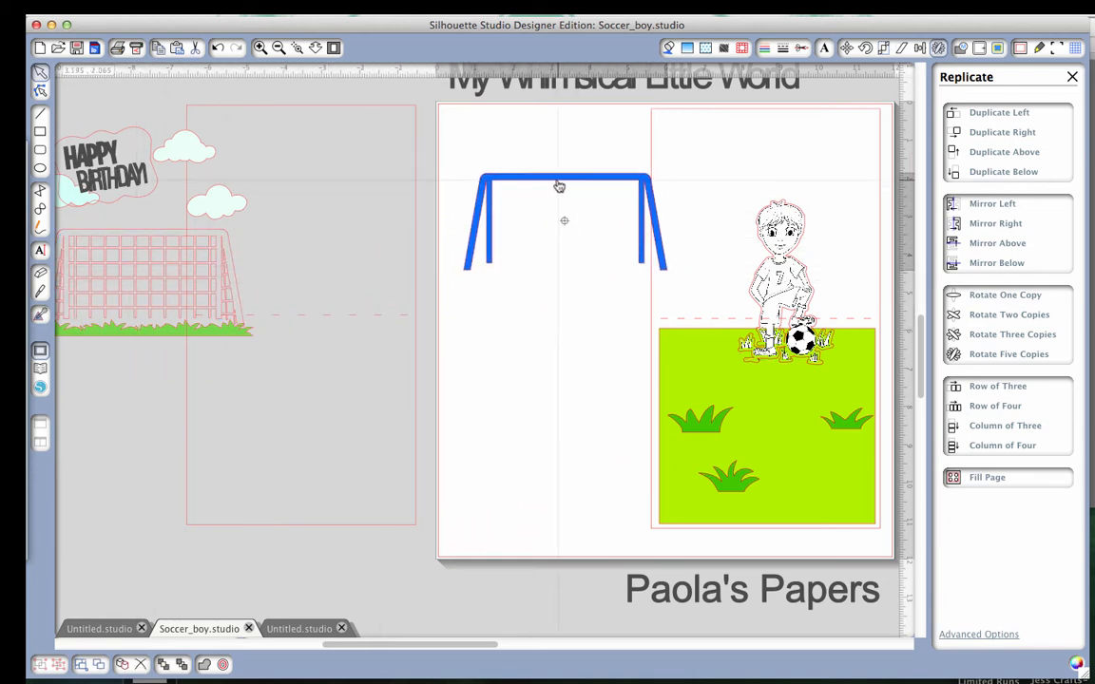
pyautogui.moveTo(140, 245); pyautogui.dragTo(562, 190)
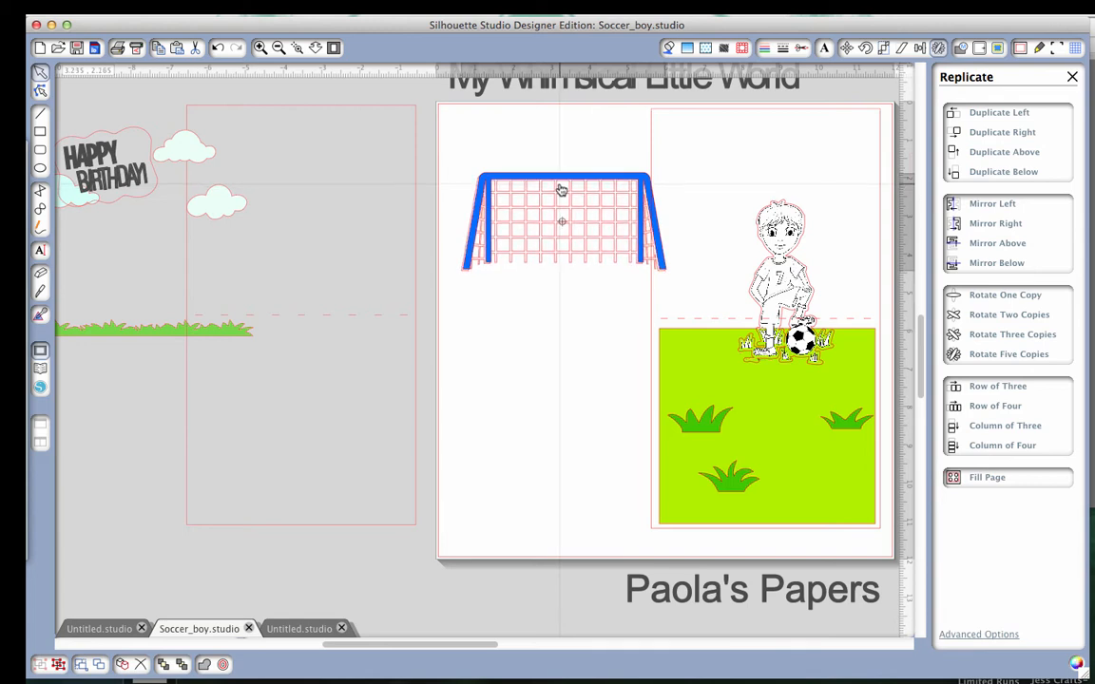
# Move the long grass strip onto the page along the base of the soccer goal.
pyautogui.click(316, 305)
pyautogui.moveTo(112, 333); pyautogui.dragTo(542, 277)
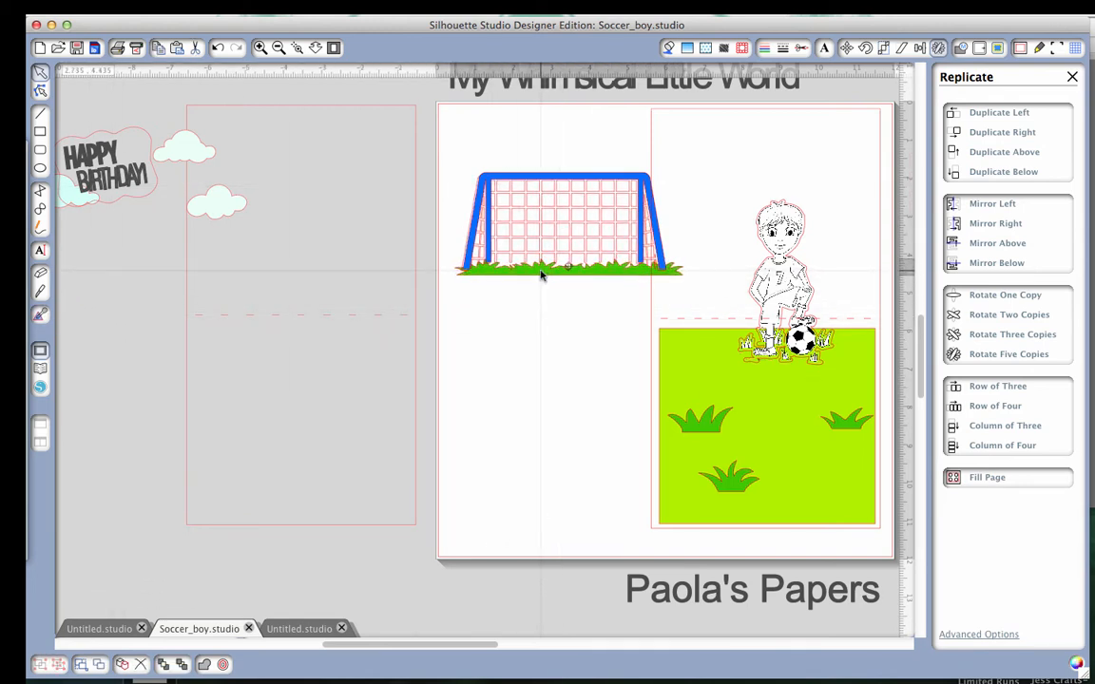
pyautogui.click(534, 278)
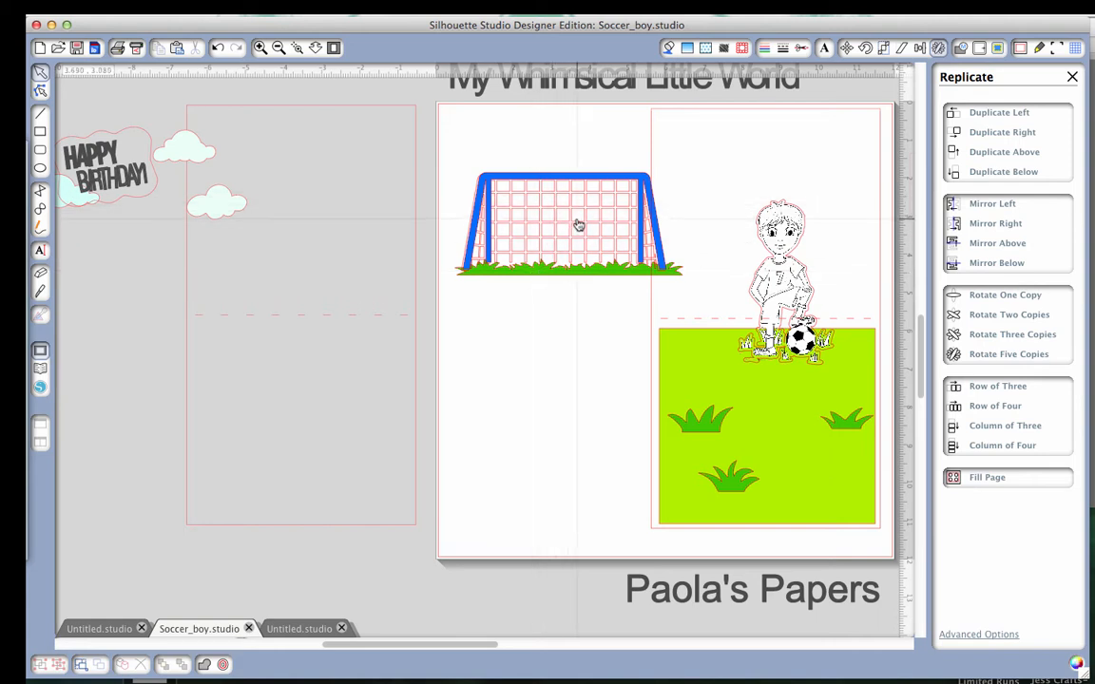
pyautogui.hscroll(5, 590, 237)
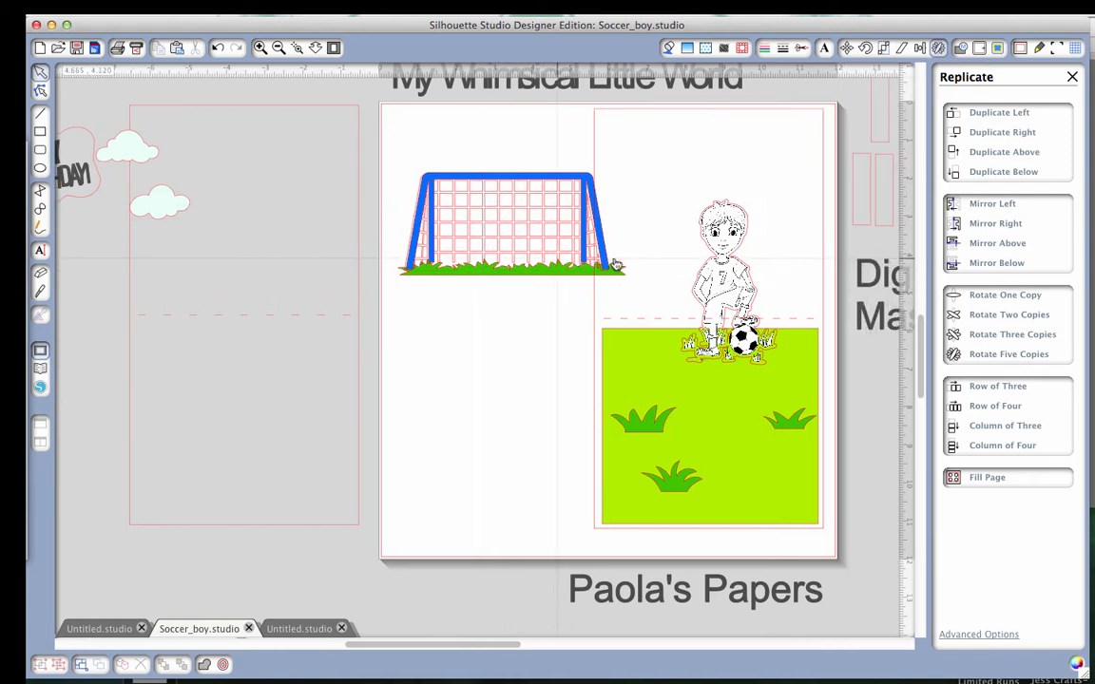
# Move the blue goal frame off its net to the blank area just below the grass strip.
pyautogui.hscroll(1, 615, 265)
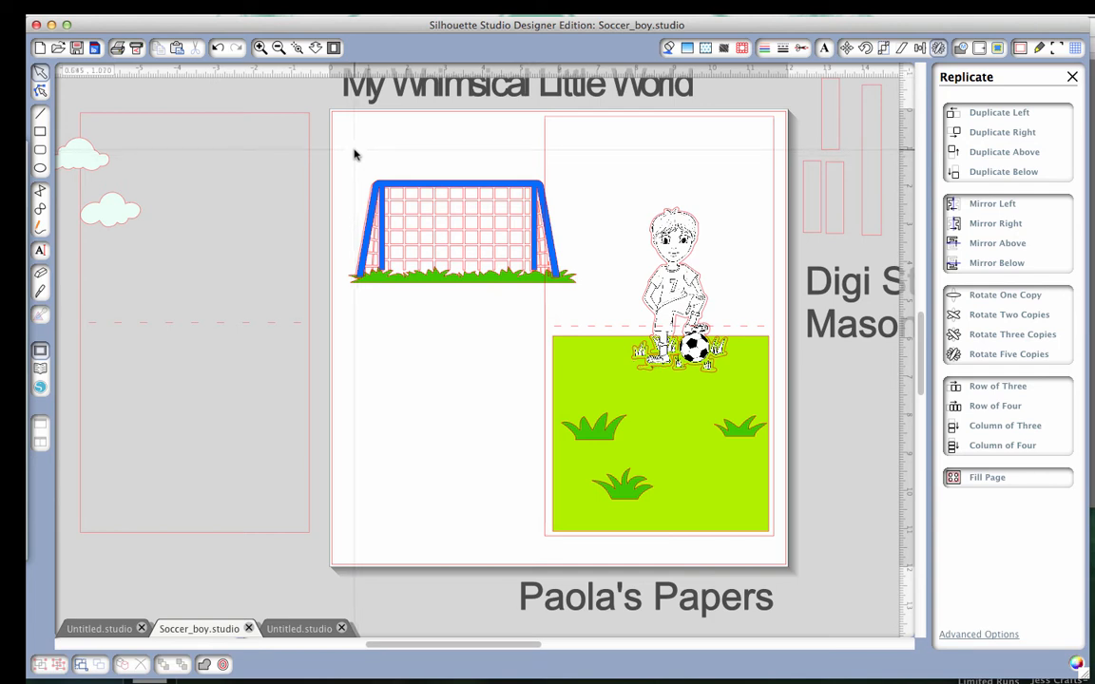
pyautogui.moveTo(402, 187); pyautogui.dragTo(396, 305)
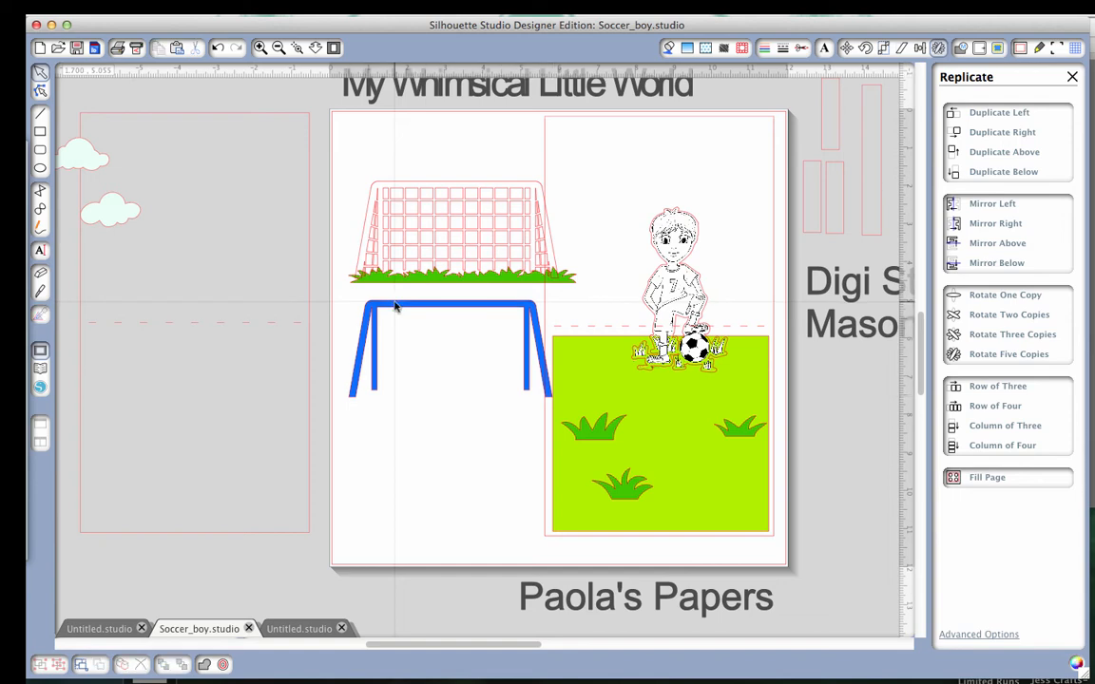
# Insert the soccer goal design from the library's Recent Downloads and shift it clear of the existing goal pieces.
pyautogui.click(40, 368)
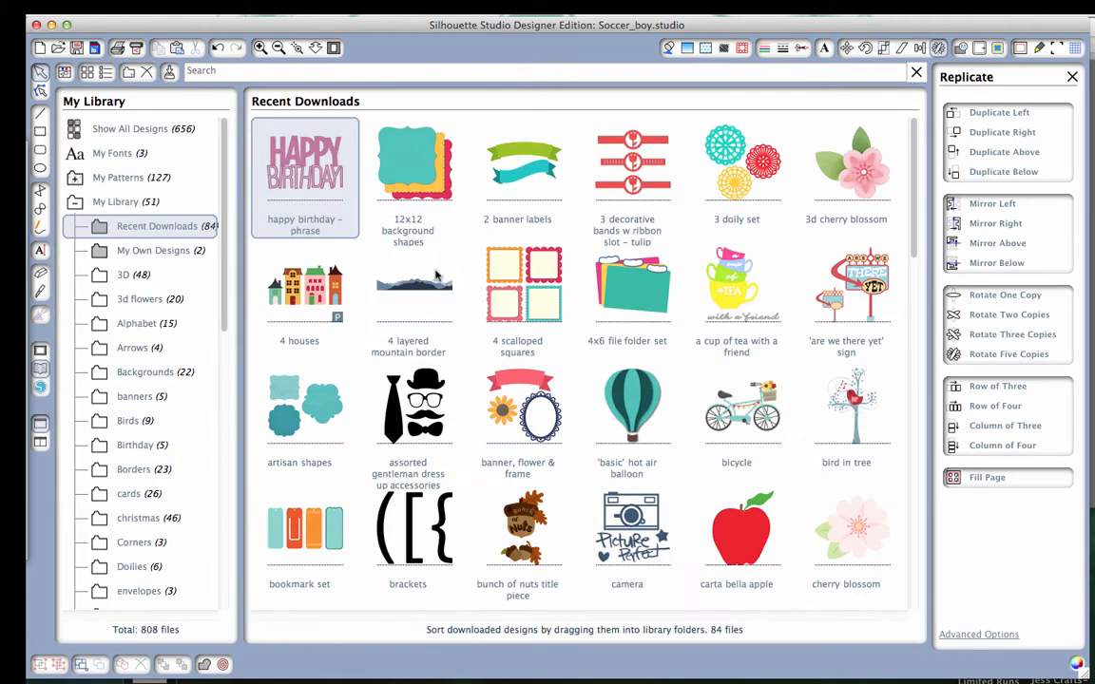
pyautogui.scroll(-5, 740, 328)
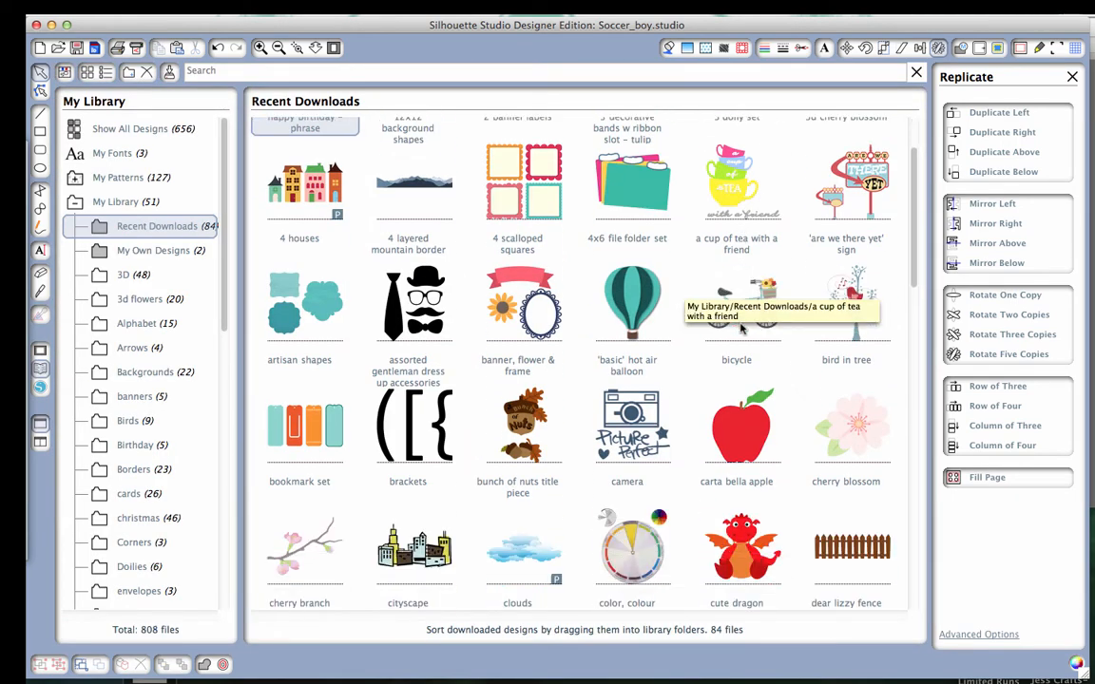
pyautogui.scroll(-6, 740, 328)
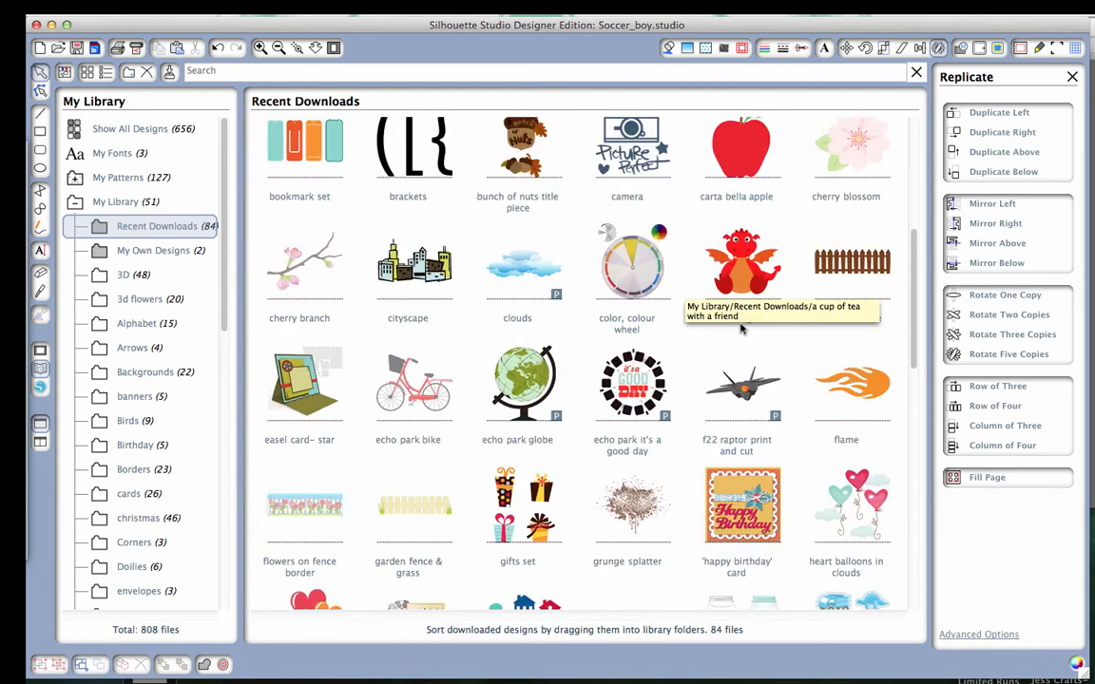
pyautogui.scroll(-7, 740, 328)
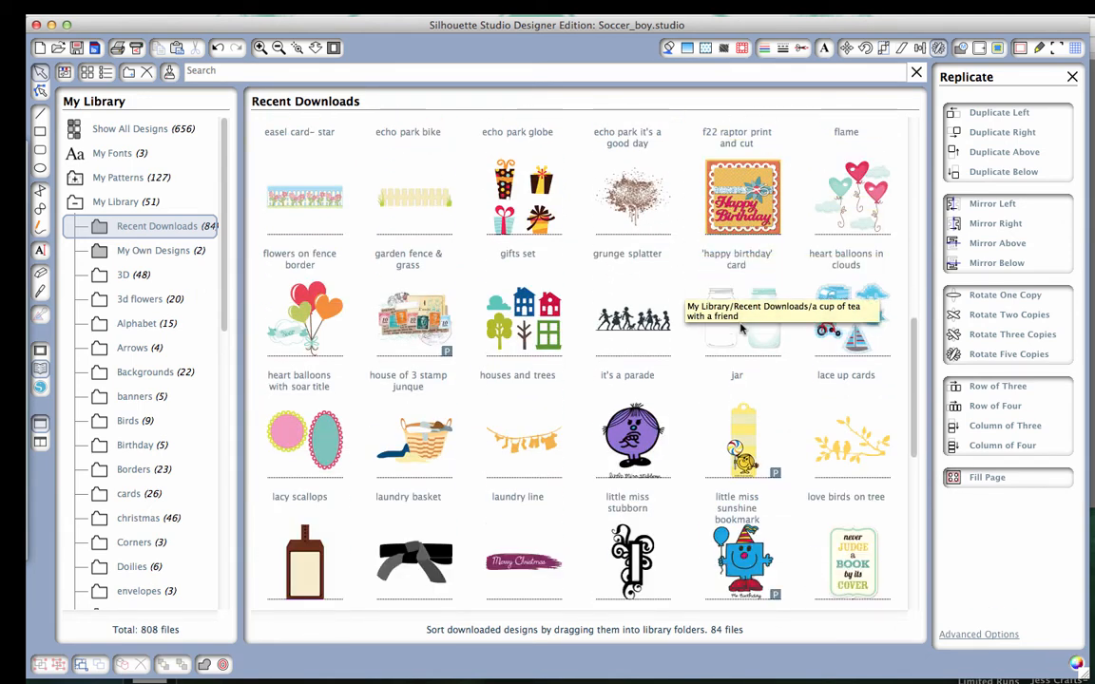
pyautogui.scroll(-8, 740, 328)
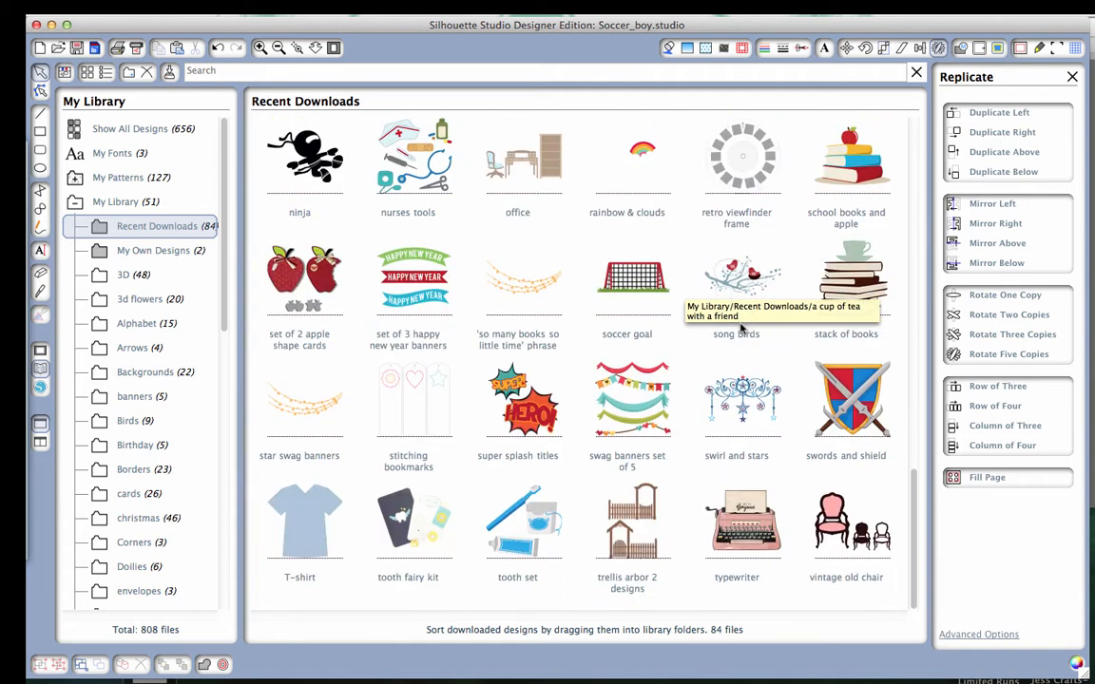
pyautogui.click(629, 272)
pyautogui.doubleClick(629, 272)
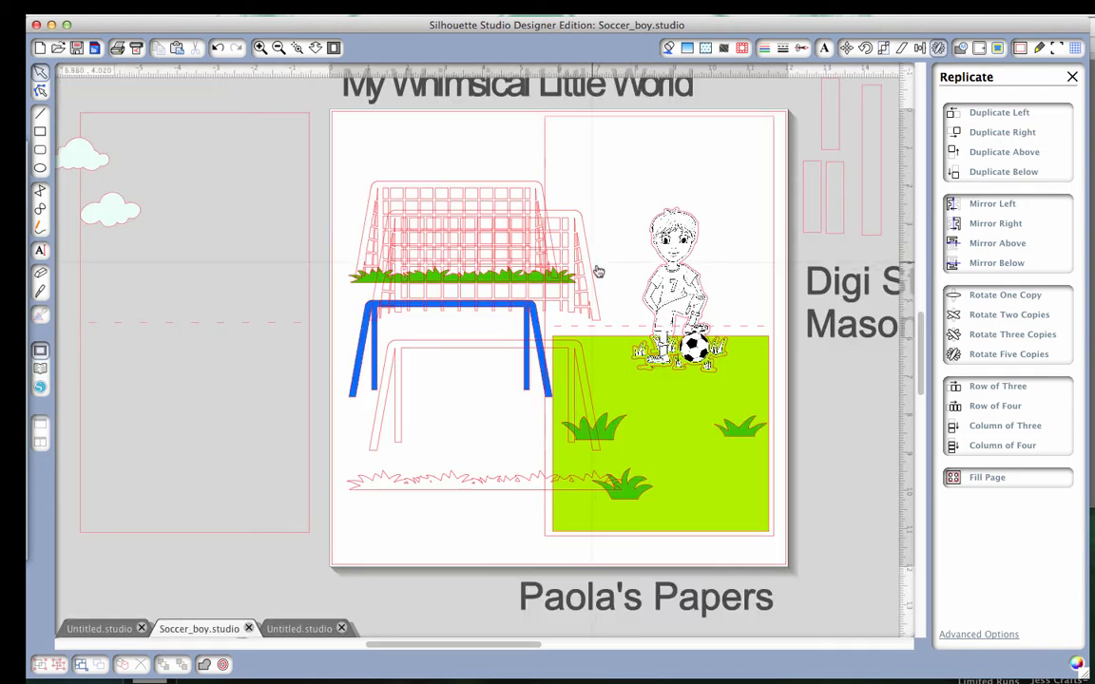
pyautogui.moveTo(591, 276); pyautogui.dragTo(697, 382)
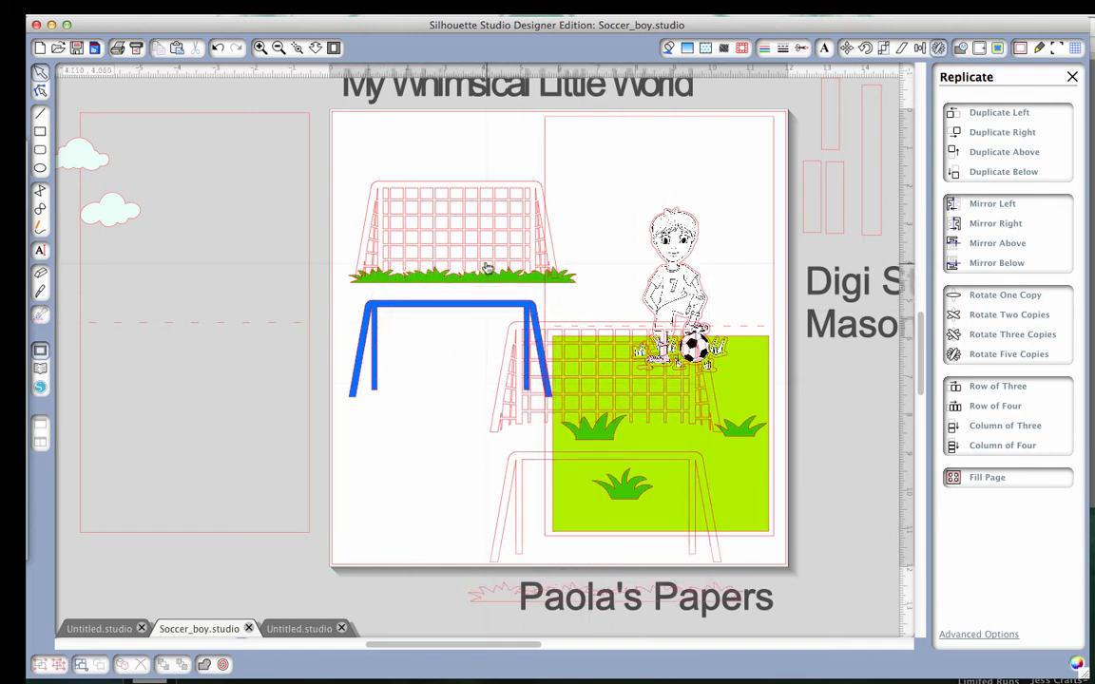
# Move the finished blue frame, its net and the green grass strip off the page onto the spare card outline.
pyautogui.moveTo(445, 310); pyautogui.dragTo(167, 235)
pyautogui.moveTo(458, 249); pyautogui.dragTo(186, 244)
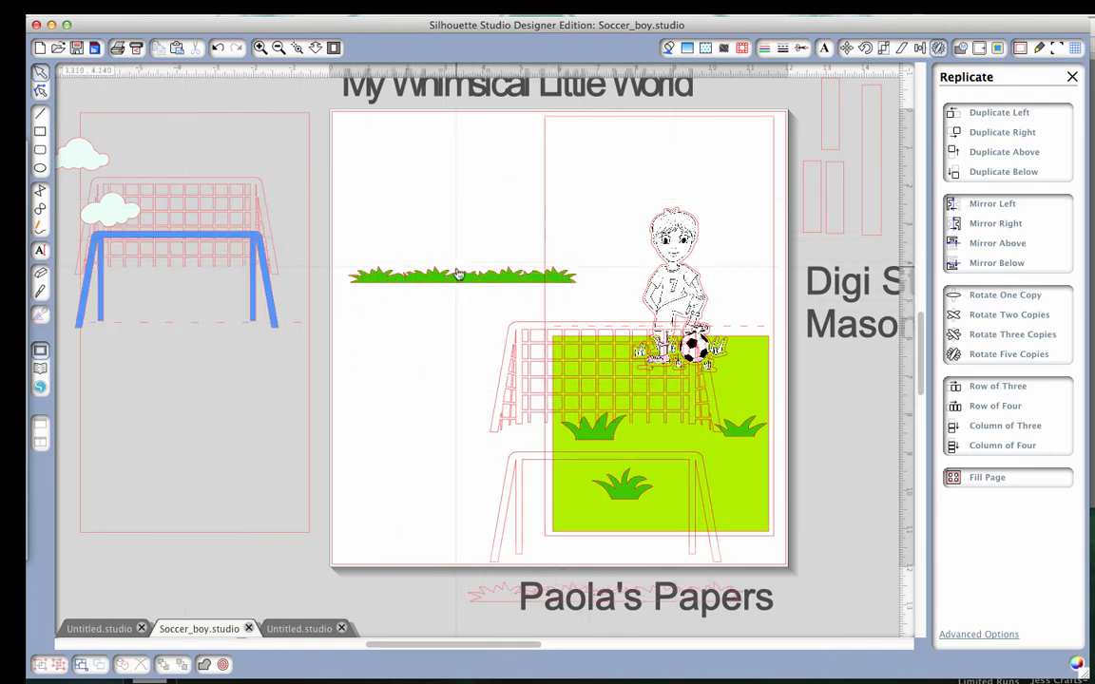
pyautogui.moveTo(458, 274); pyautogui.dragTo(242, 312)
# Move the newly inserted soccer goal outlines onto the blank page area beside the card.
pyautogui.moveTo(520, 364); pyautogui.dragTo(388, 203)
pyautogui.moveTo(338, 322); pyautogui.dragTo(274, 325)
pyautogui.moveTo(514, 306); pyautogui.dragTo(503, 283)
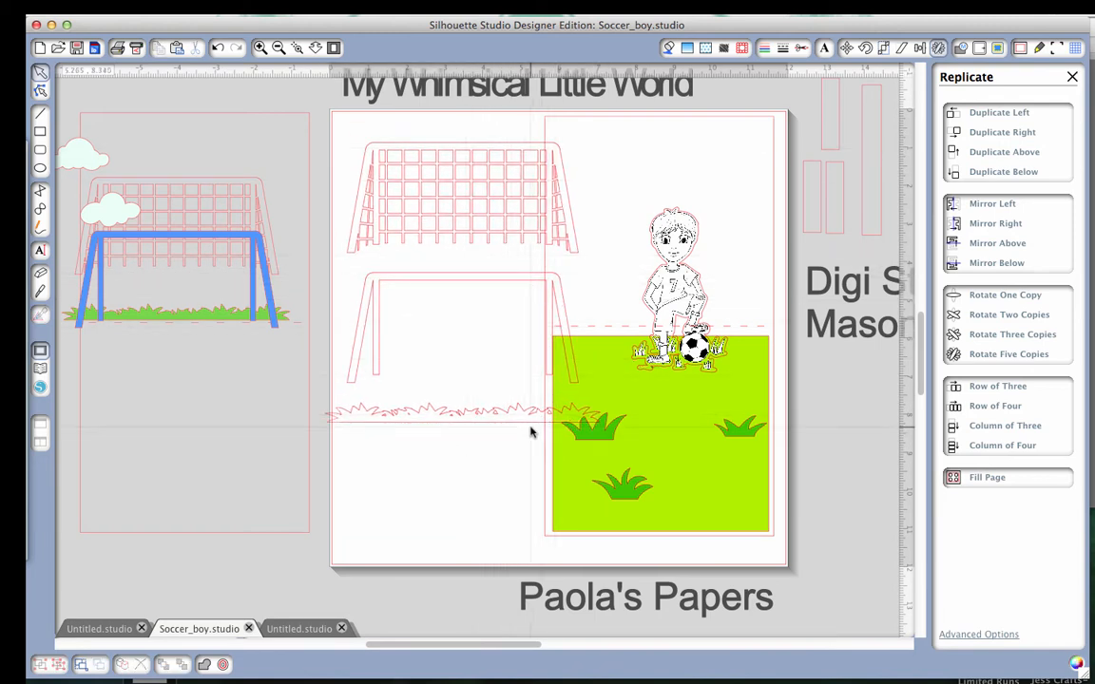
# Scale the inserted soccer goal to about 6.36 by 6.465 in against the card width, and return it to the blank page area.
pyautogui.click(505, 153)
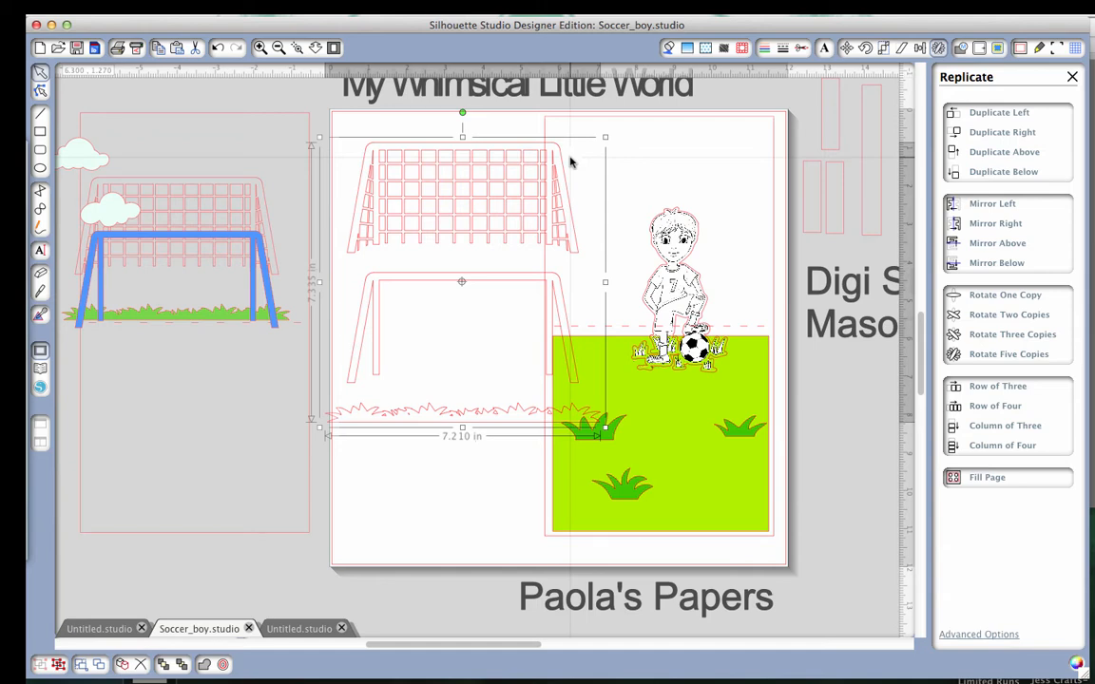
pyautogui.moveTo(602, 136); pyautogui.dragTo(567, 180)
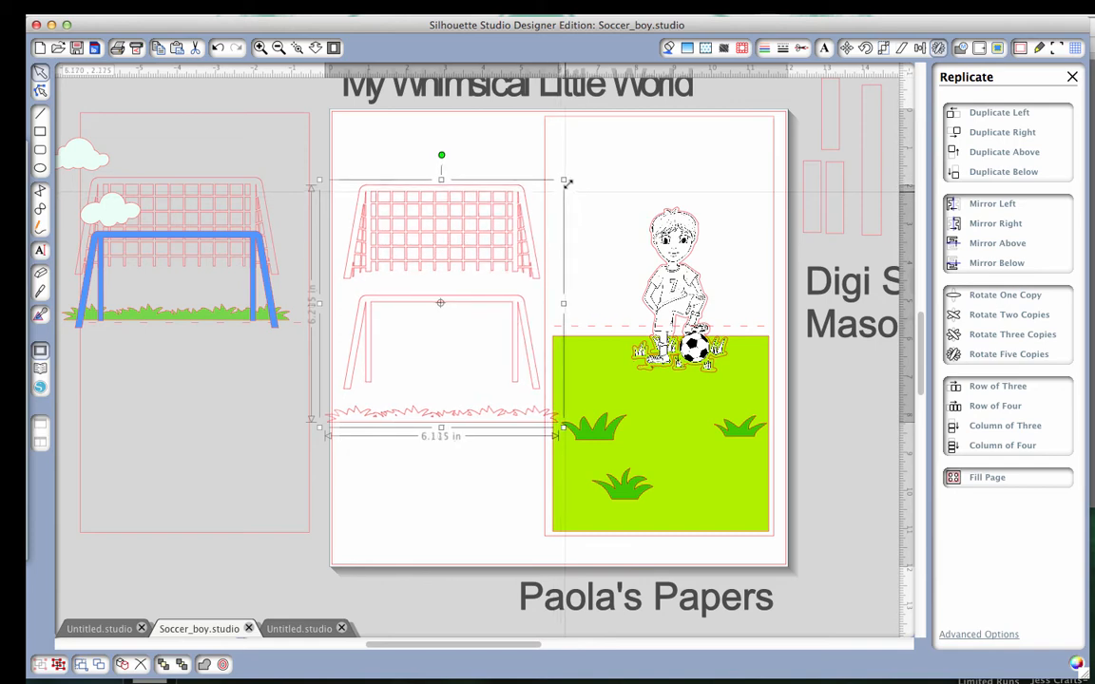
pyautogui.moveTo(525, 215); pyautogui.dragTo(745, 260)
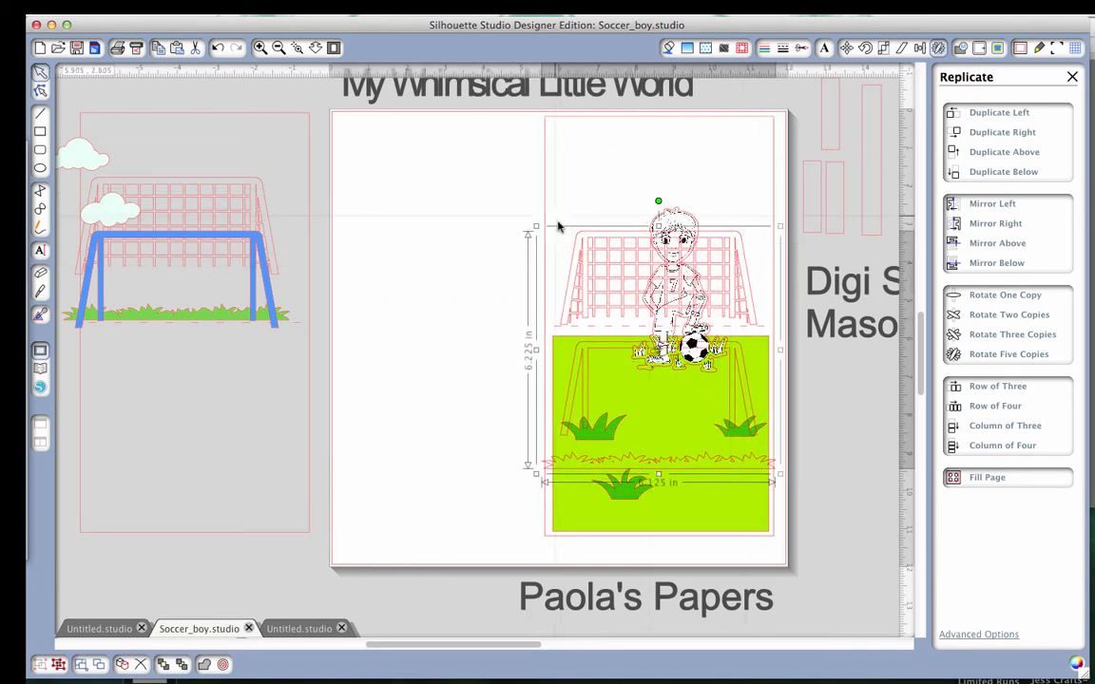
pyautogui.moveTo(535, 226); pyautogui.dragTo(584, 245)
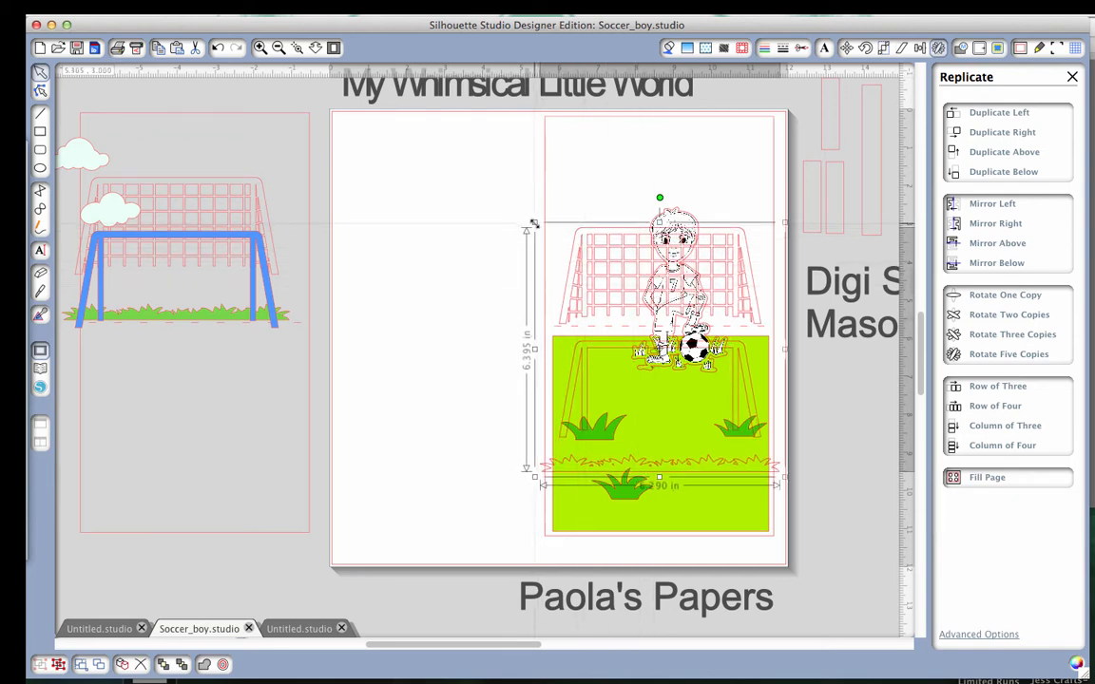
pyautogui.moveTo(534, 223); pyautogui.dragTo(531, 219)
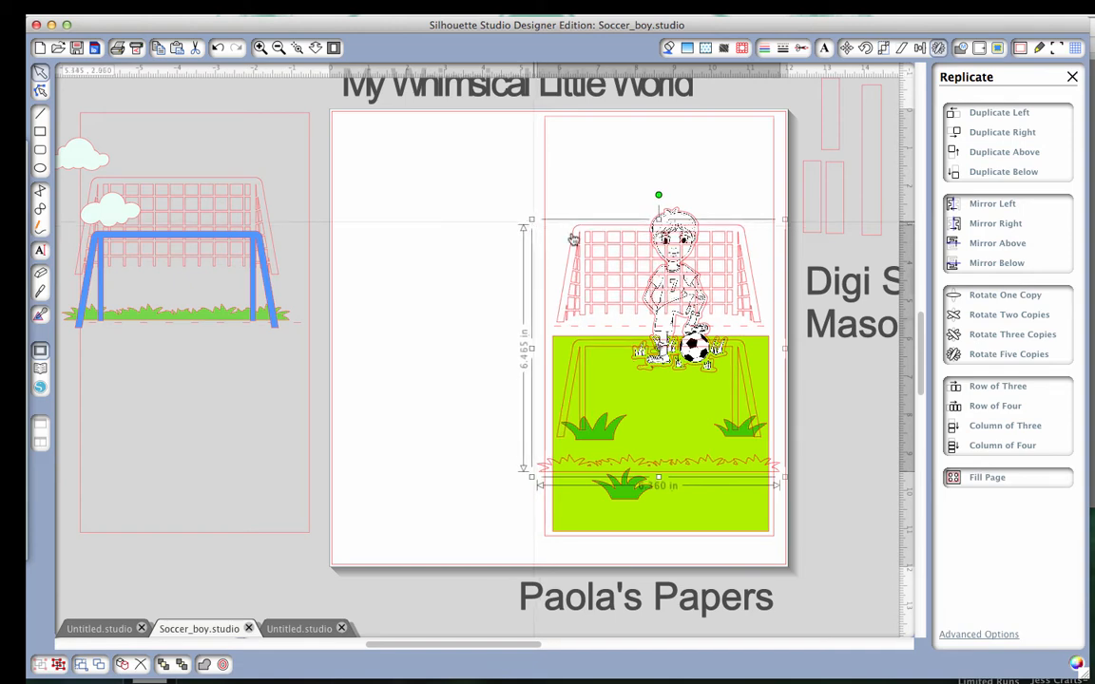
pyautogui.moveTo(624, 281); pyautogui.dragTo(398, 236)
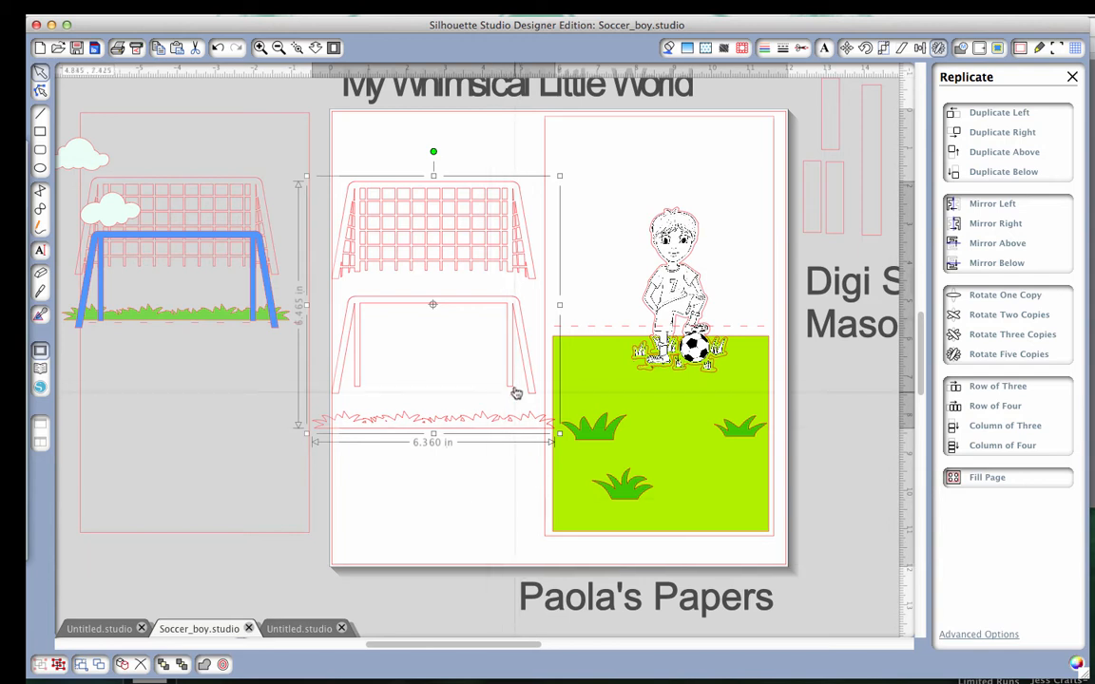
pyautogui.moveTo(514, 383); pyautogui.dragTo(511, 379)
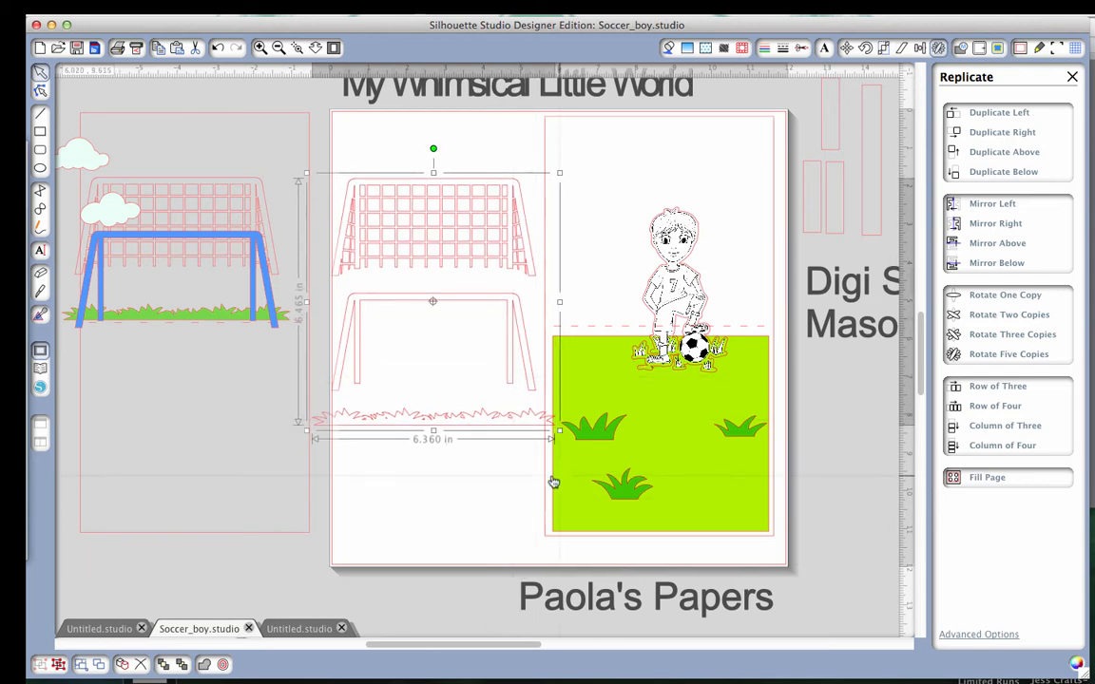
# Ungroup the inserted soccer goal into its separate net, frame and grass pieces.
pyautogui.rightClick(507, 358)
pyautogui.click(541, 553)
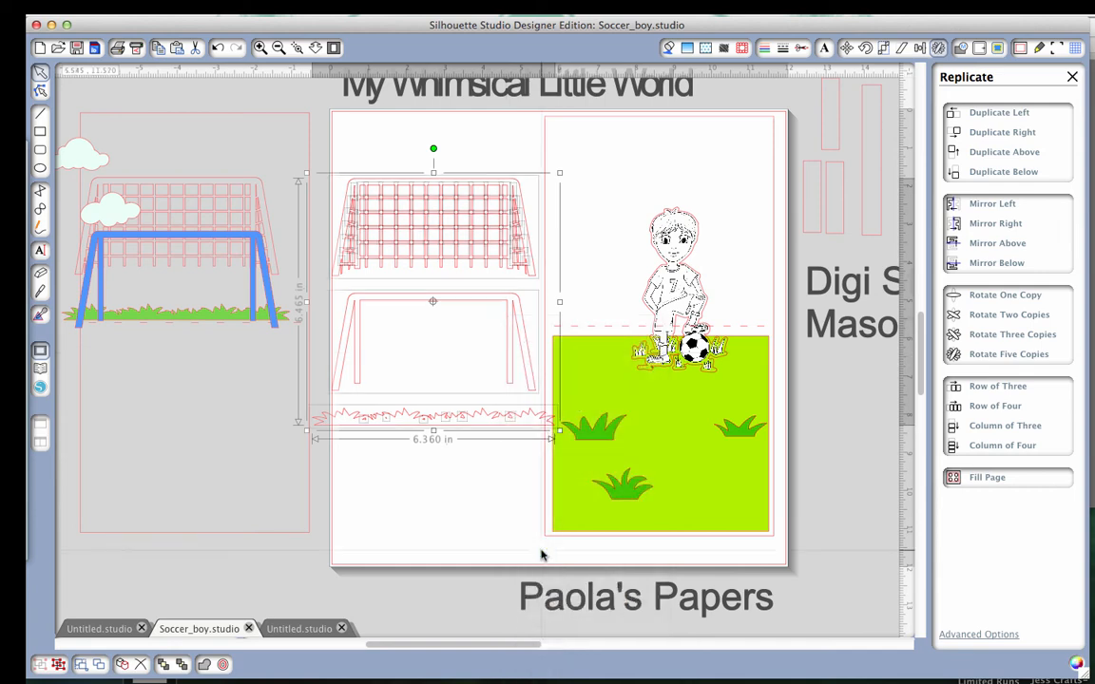
pyautogui.click(468, 503)
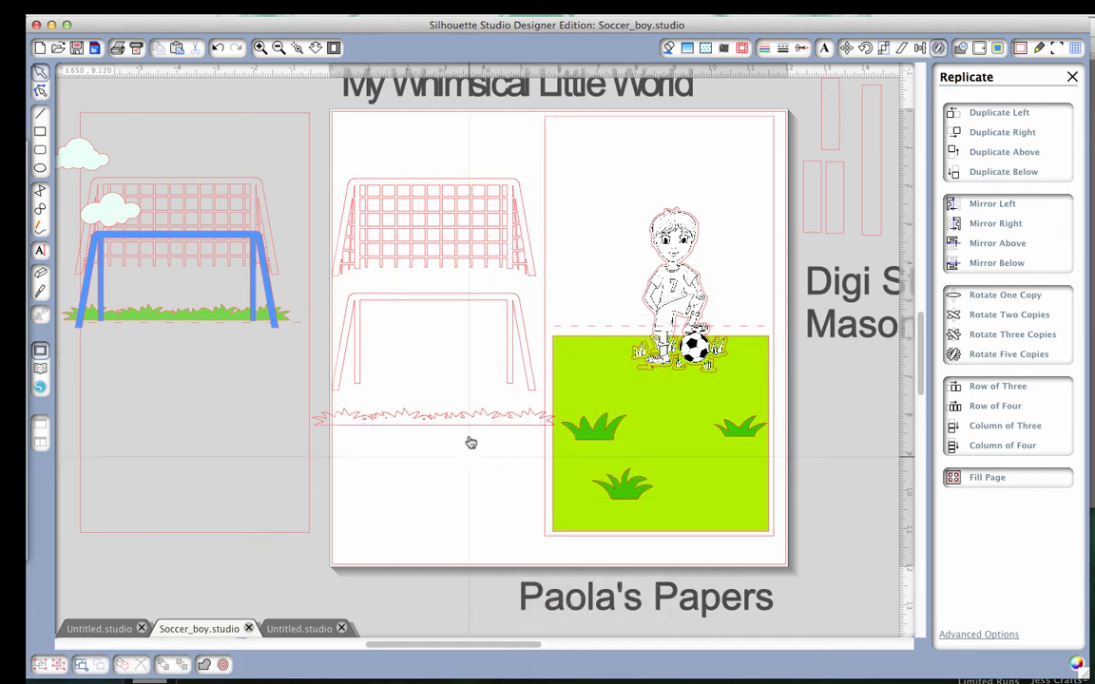
pyautogui.click(498, 261)
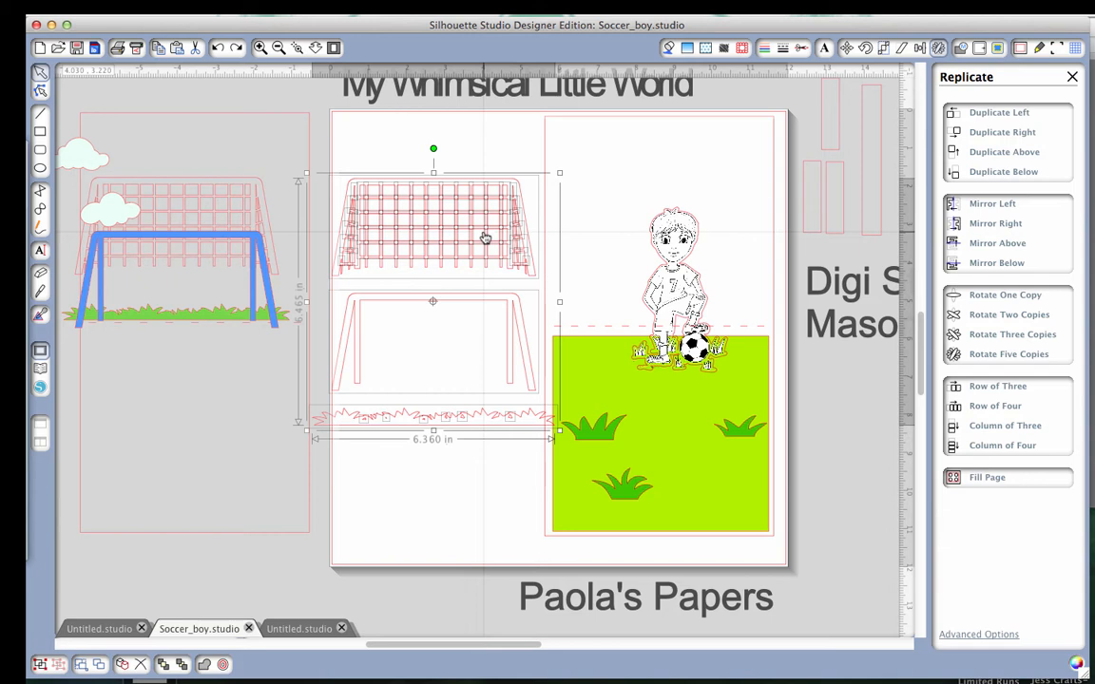
pyautogui.click(472, 496)
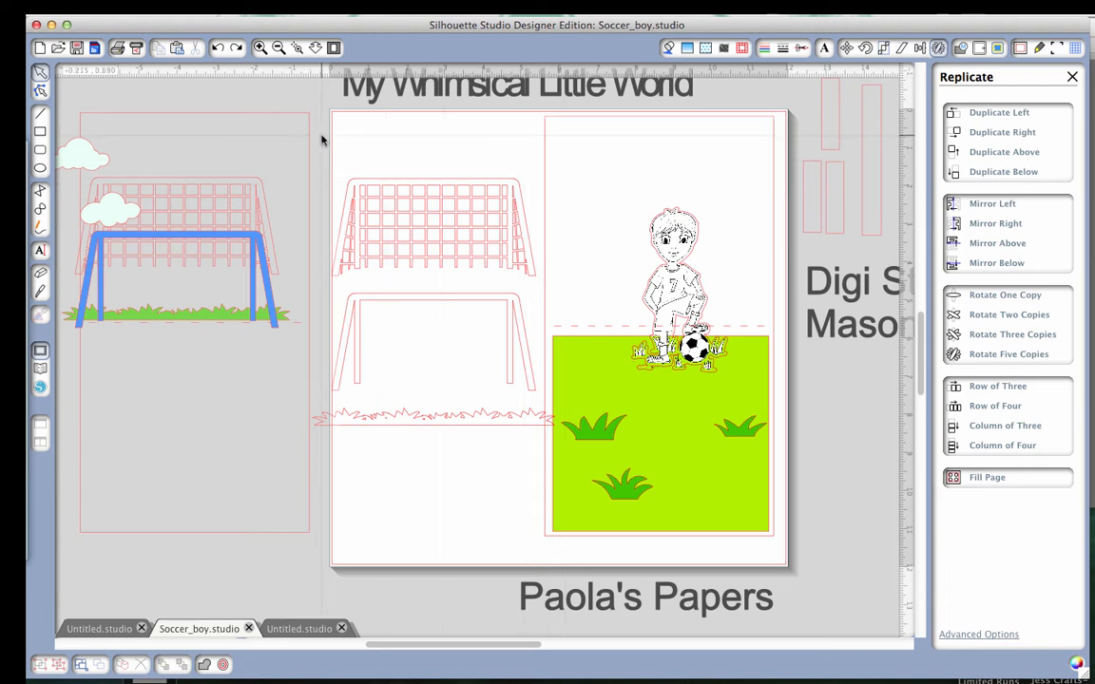
# Group all pieces of the goal net and move the grouped net up, away from the frame.
pyautogui.moveTo(322, 141); pyautogui.dragTo(531, 291)
pyautogui.rightClick(482, 245)
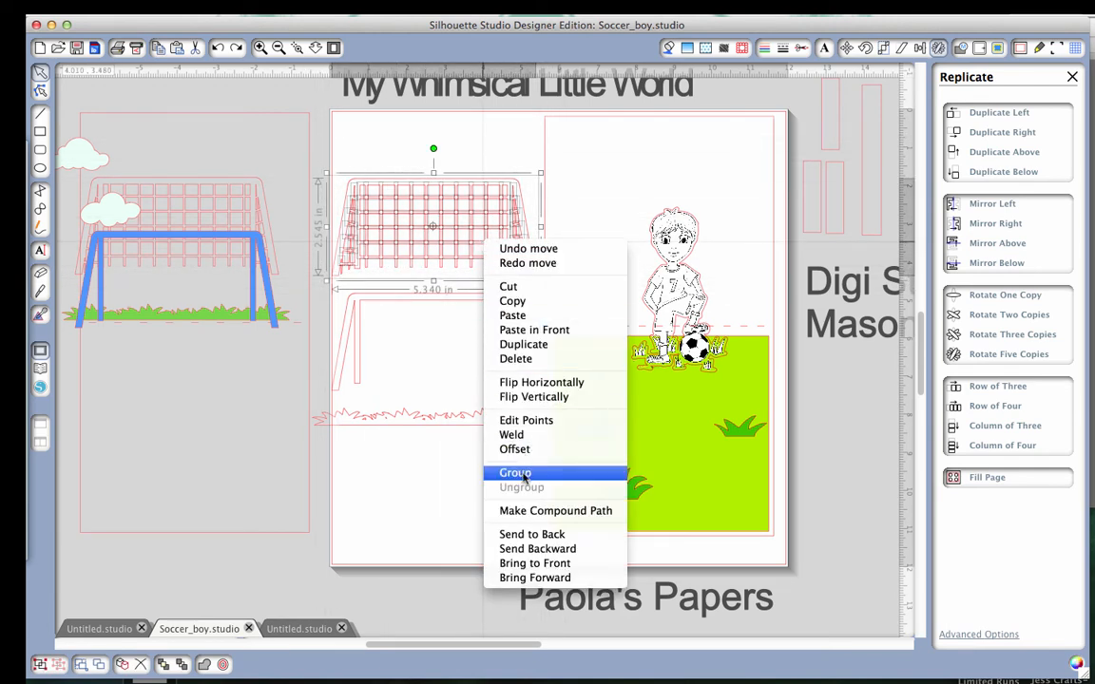
pyautogui.click(475, 427)
pyautogui.moveTo(484, 240); pyautogui.dragTo(481, 204)
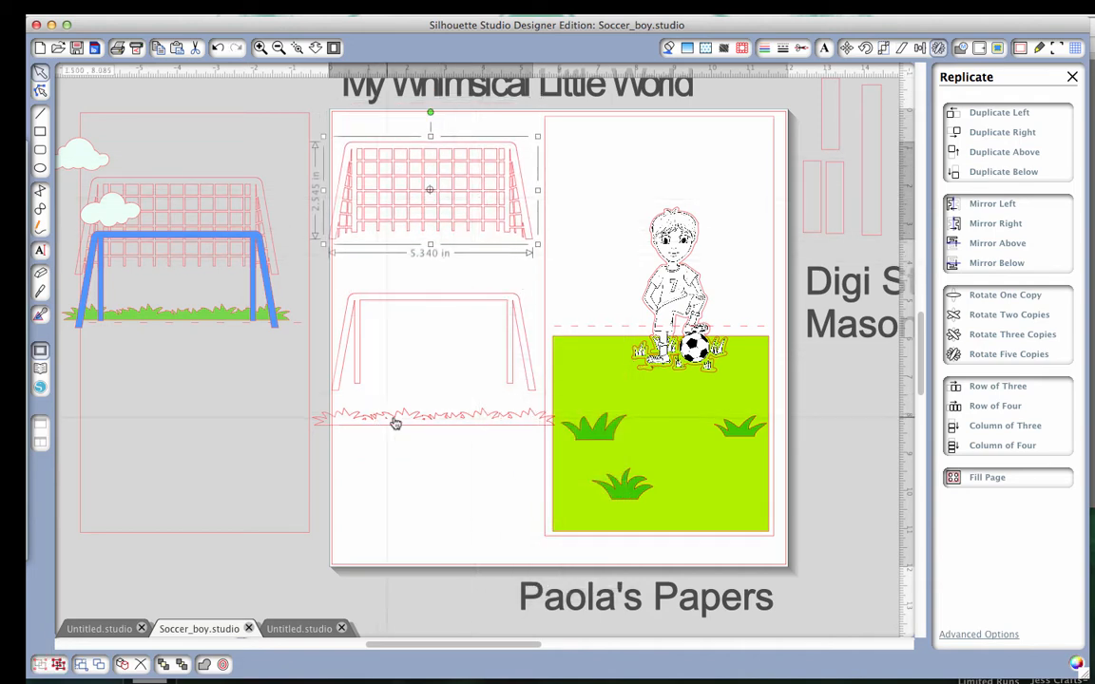
# Separate the grass strip from its small stray pieces, and delete the whole trial goal with its net, frame and grass.
pyautogui.moveTo(407, 426); pyautogui.dragTo(408, 476)
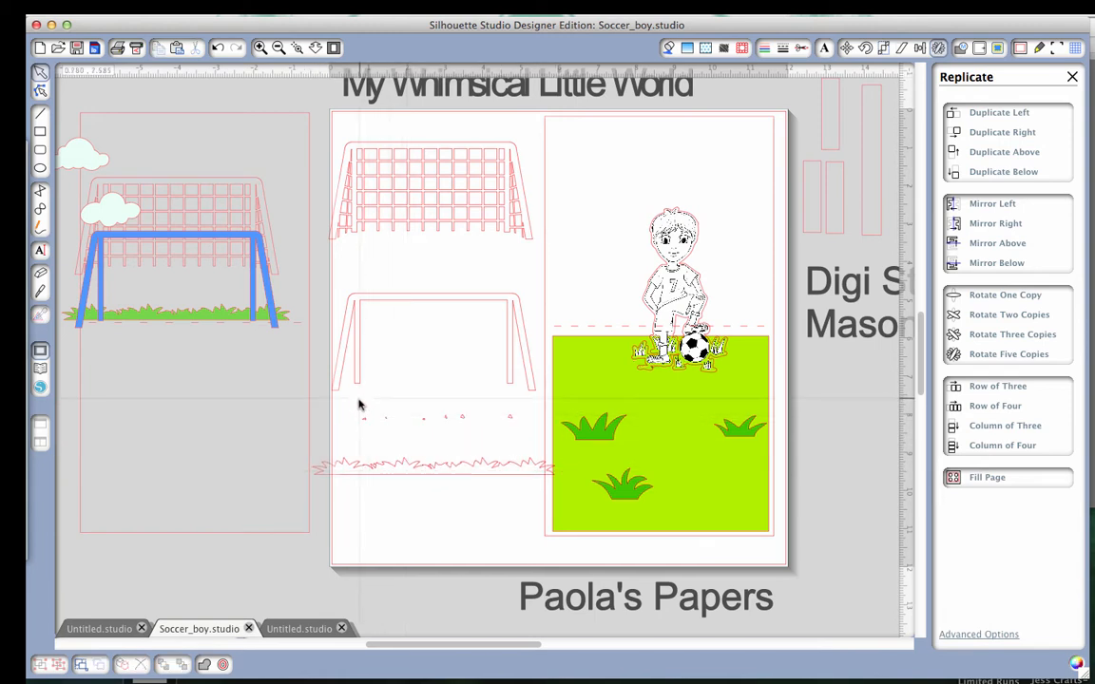
pyautogui.moveTo(361, 447); pyautogui.dragTo(511, 416)
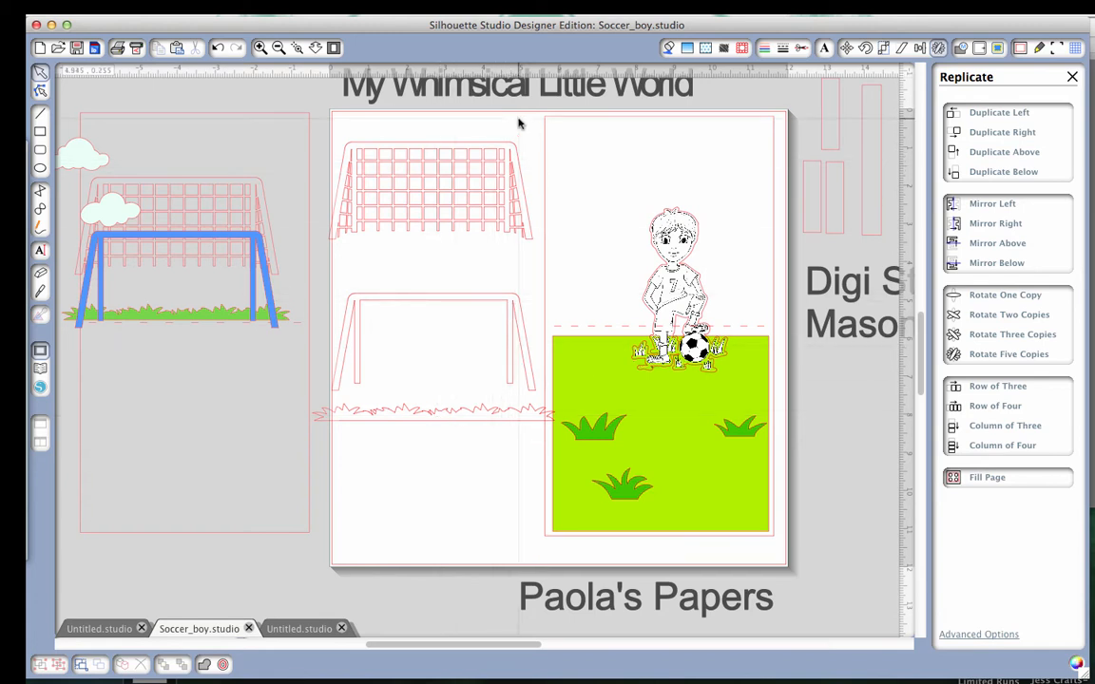
pyautogui.moveTo(519, 124); pyautogui.dragTo(472, 483)
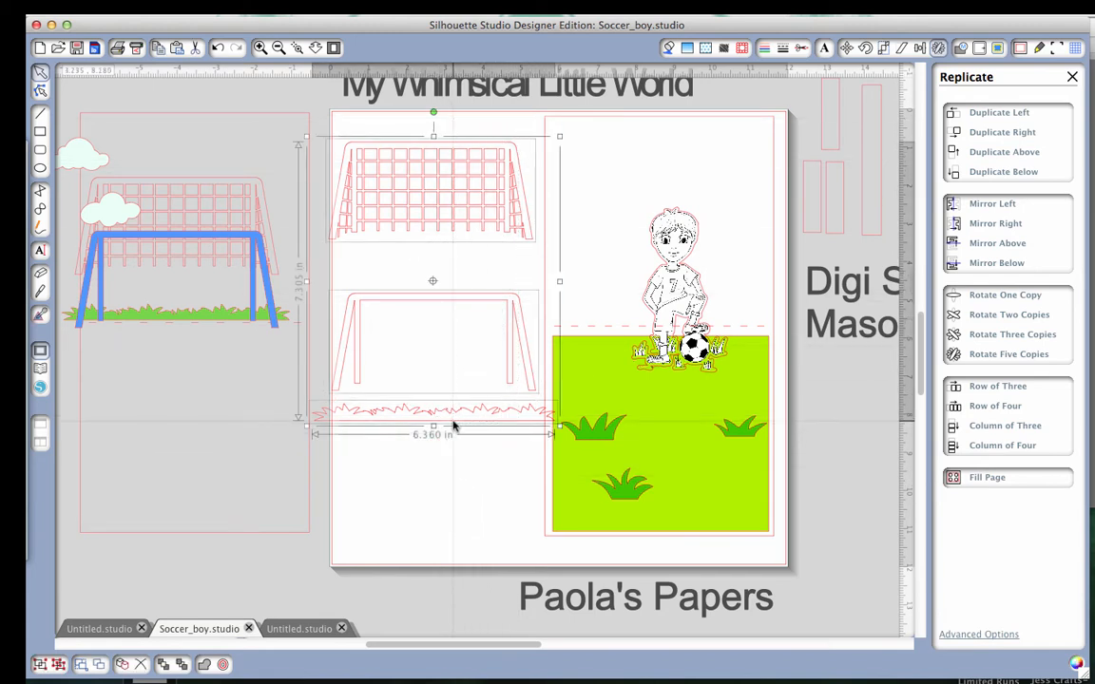
pyautogui.press('Delete')
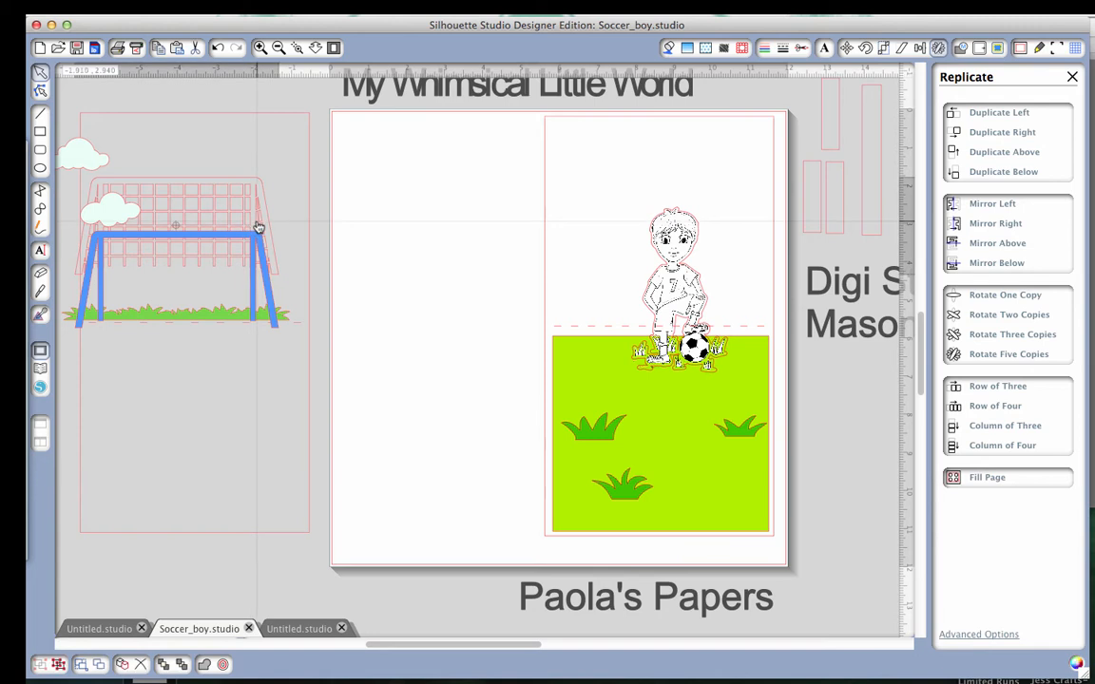
# Place the finished net, blue frame and grass strip on the card behind the soccer boy, just above the green panel.
pyautogui.moveTo(257, 227); pyautogui.dragTo(516, 258)
pyautogui.moveTo(394, 217); pyautogui.dragTo(621, 236)
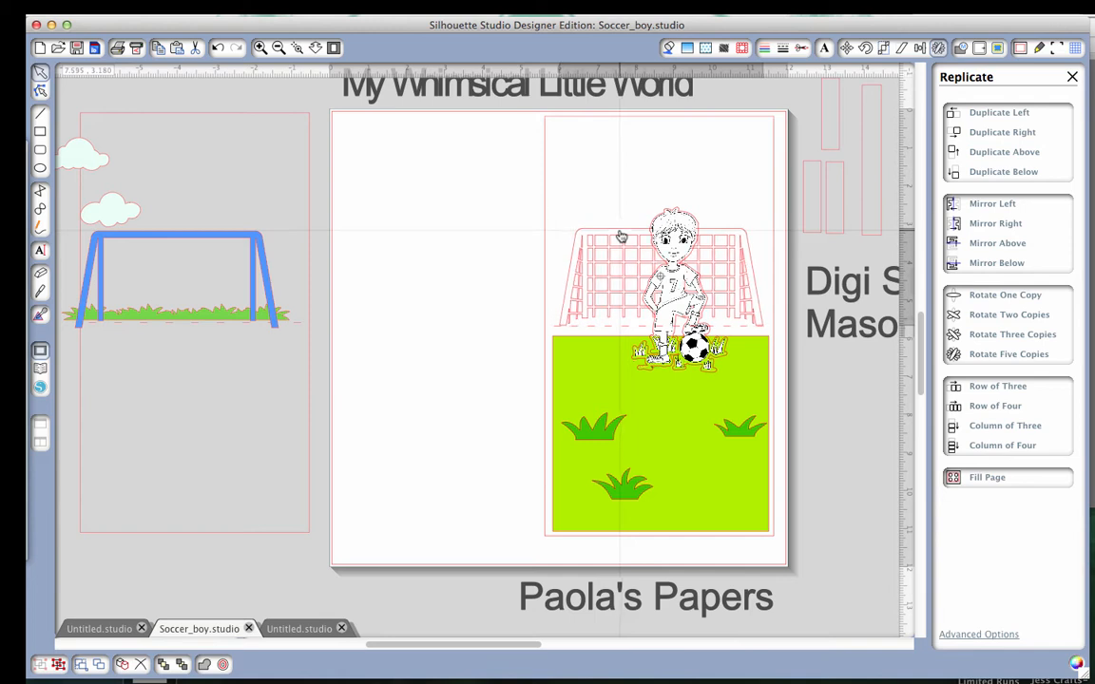
pyautogui.moveTo(246, 247)
pyautogui.mouseDown()
pyautogui.moveTo(631, 226)
pyautogui.moveTo(732, 241)
pyautogui.mouseUp()
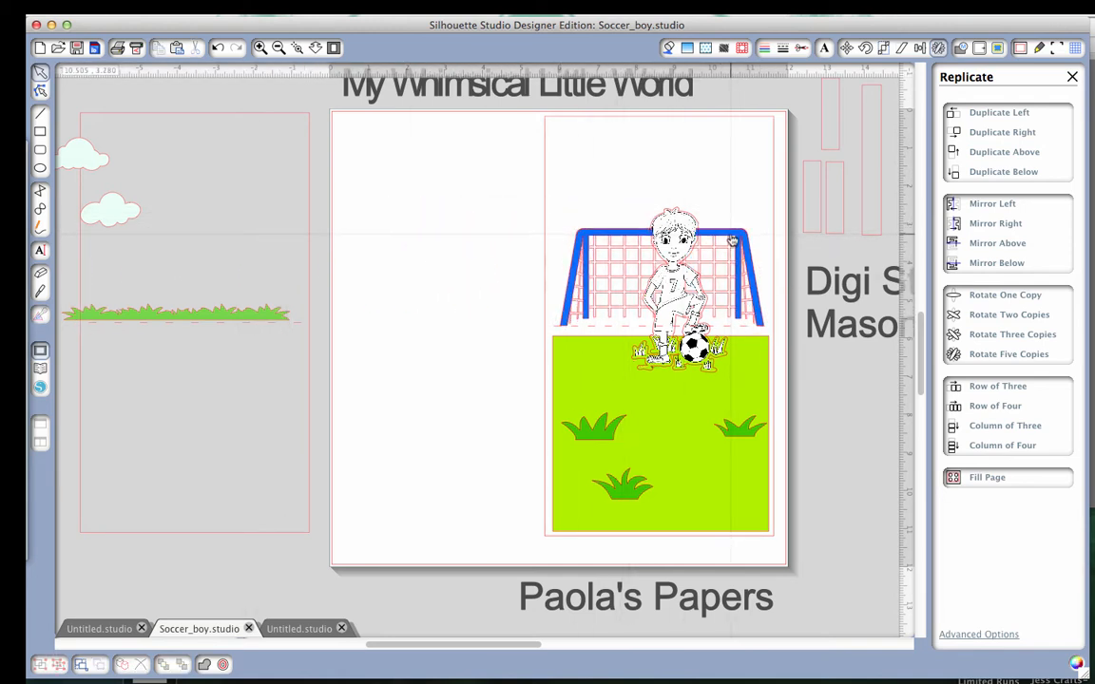
pyautogui.moveTo(237, 316)
pyautogui.mouseDown()
pyautogui.moveTo(665, 285)
pyautogui.moveTo(735, 321)
pyautogui.moveTo(727, 323)
pyautogui.mouseUp()
# Move the three clouds from the grey workspace onto the blank upper area of the page beside the card.
pyautogui.hscroll(3, 397, 386)
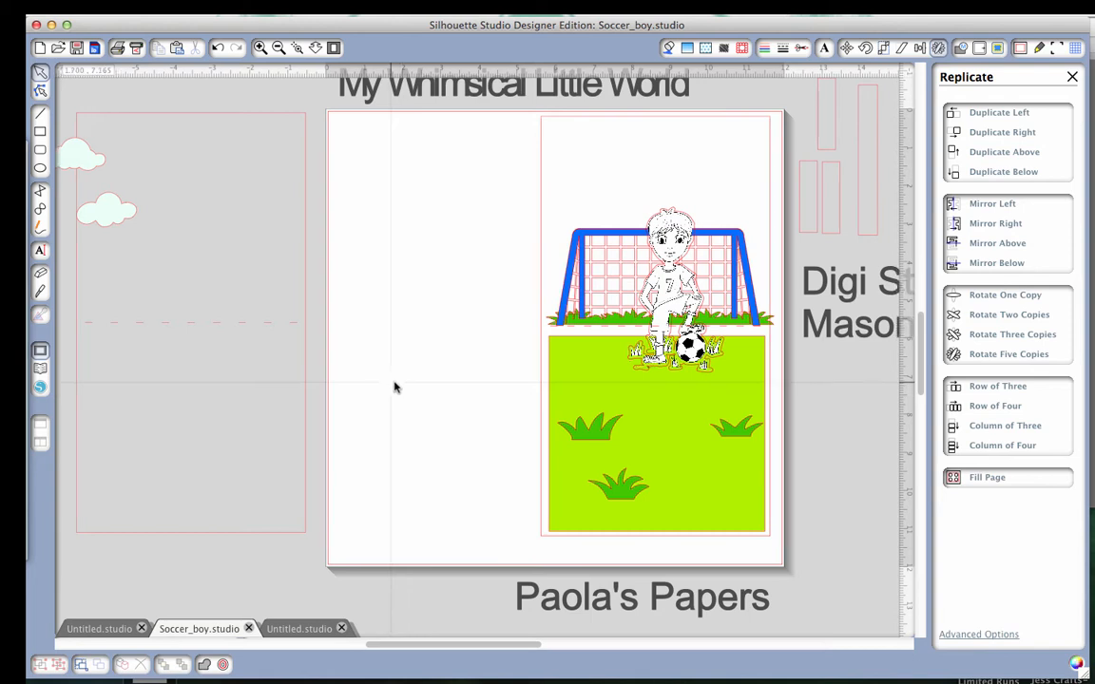
pyautogui.hscroll(-2, 171, 213)
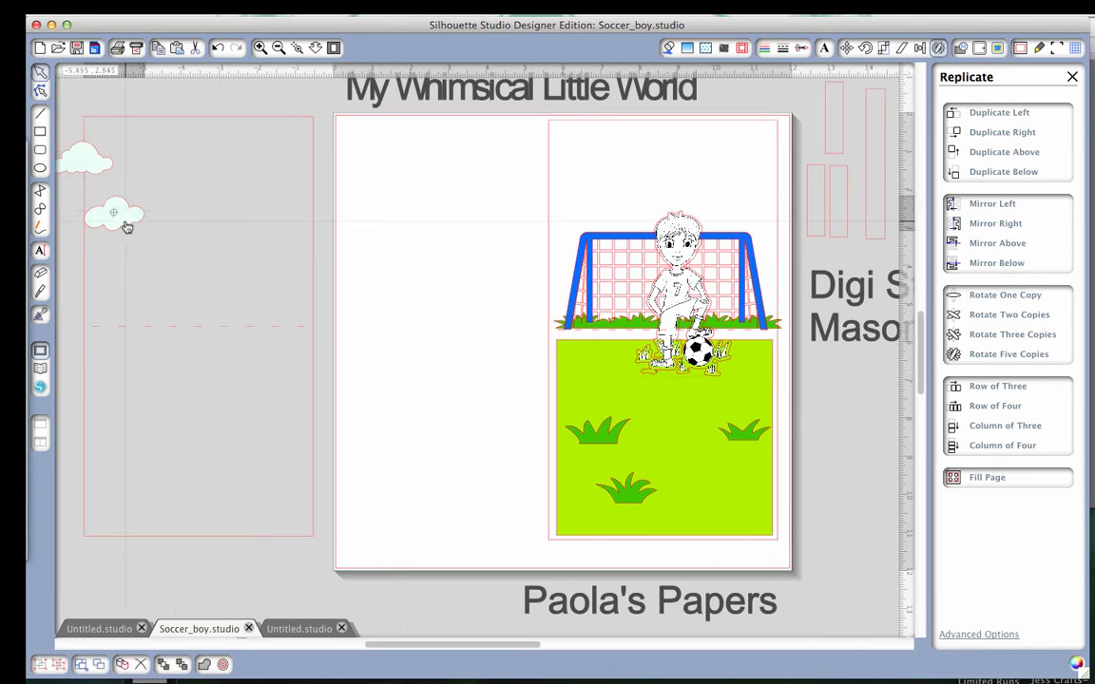
pyautogui.moveTo(111, 215); pyautogui.dragTo(434, 220)
pyautogui.moveTo(107, 176); pyautogui.dragTo(477, 183)
pyautogui.hscroll(-10, 485, 283)
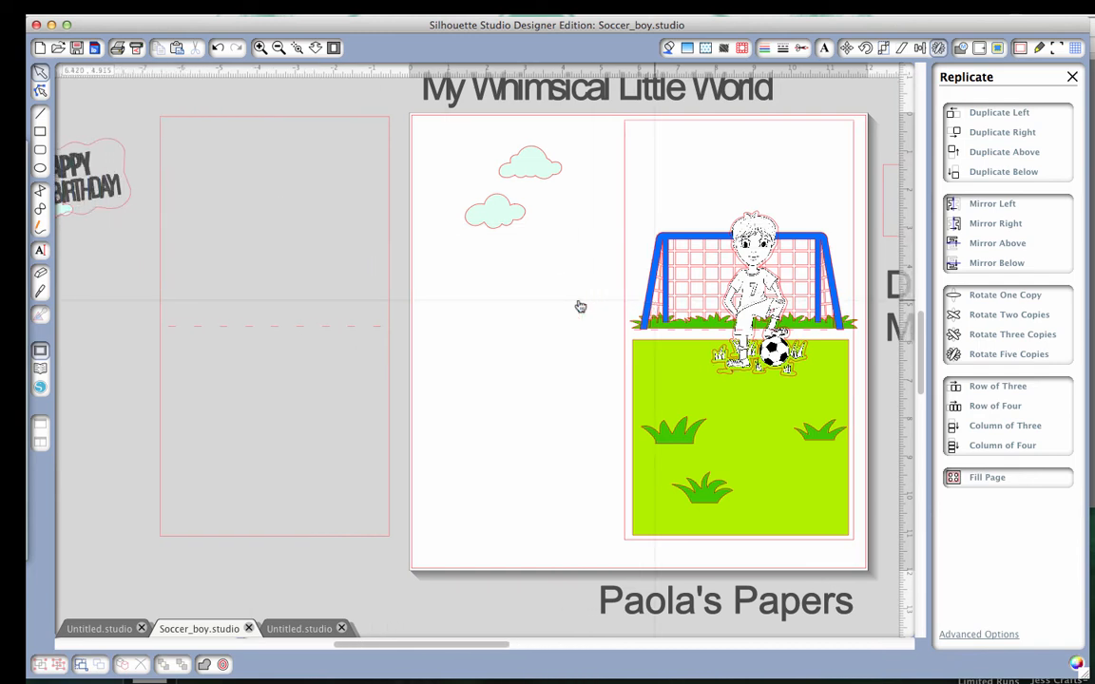
pyautogui.moveTo(90, 201); pyautogui.dragTo(570, 244)
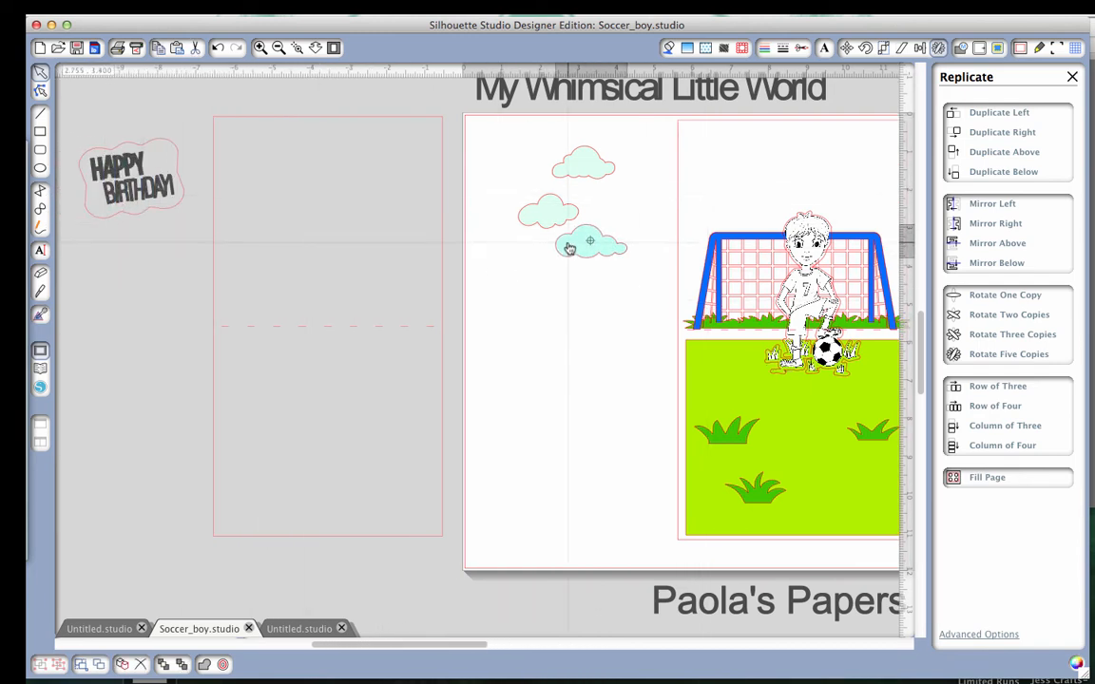
# Bring the Happy Birthday phrase next to the page and place the three clouds on the card above the goal.
pyautogui.moveTo(123, 171); pyautogui.dragTo(403, 169)
pyautogui.hscroll(12, 672, 181)
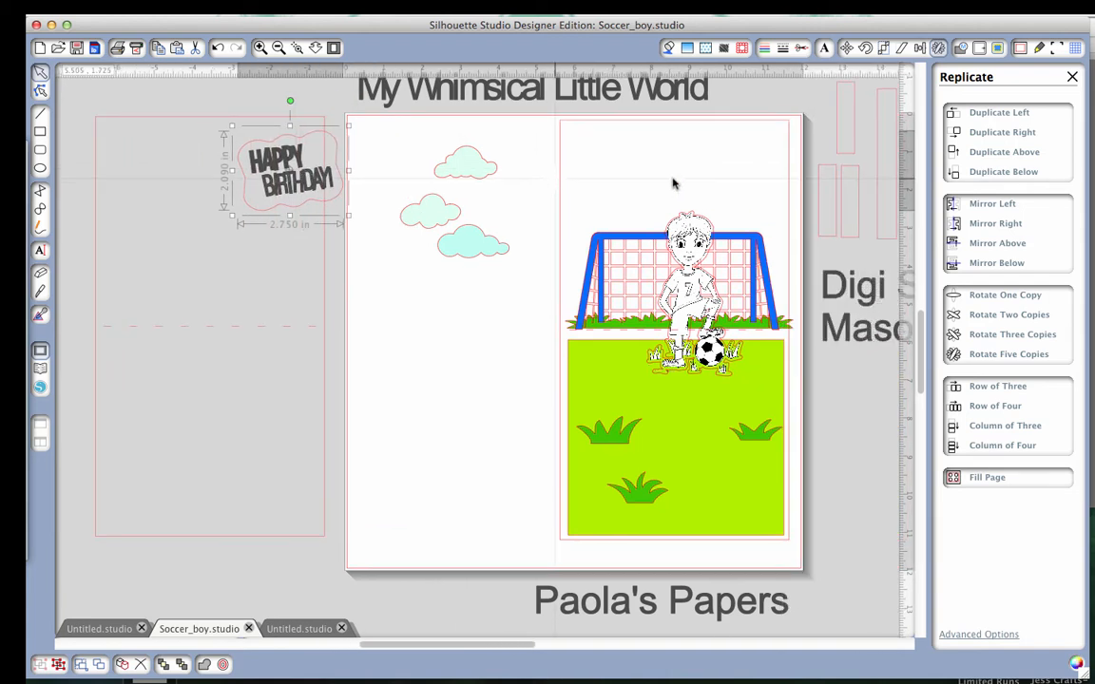
pyautogui.moveTo(427, 174); pyautogui.dragTo(563, 163)
pyautogui.moveTo(409, 222); pyautogui.dragTo(709, 157)
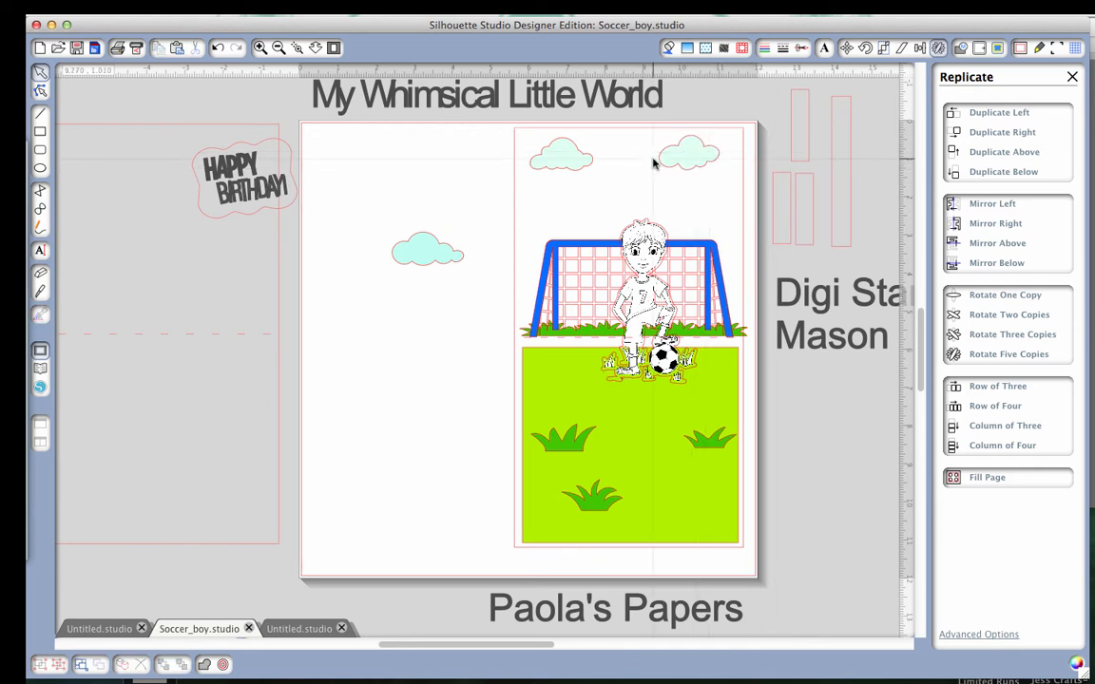
pyautogui.moveTo(447, 258); pyautogui.dragTo(652, 202)
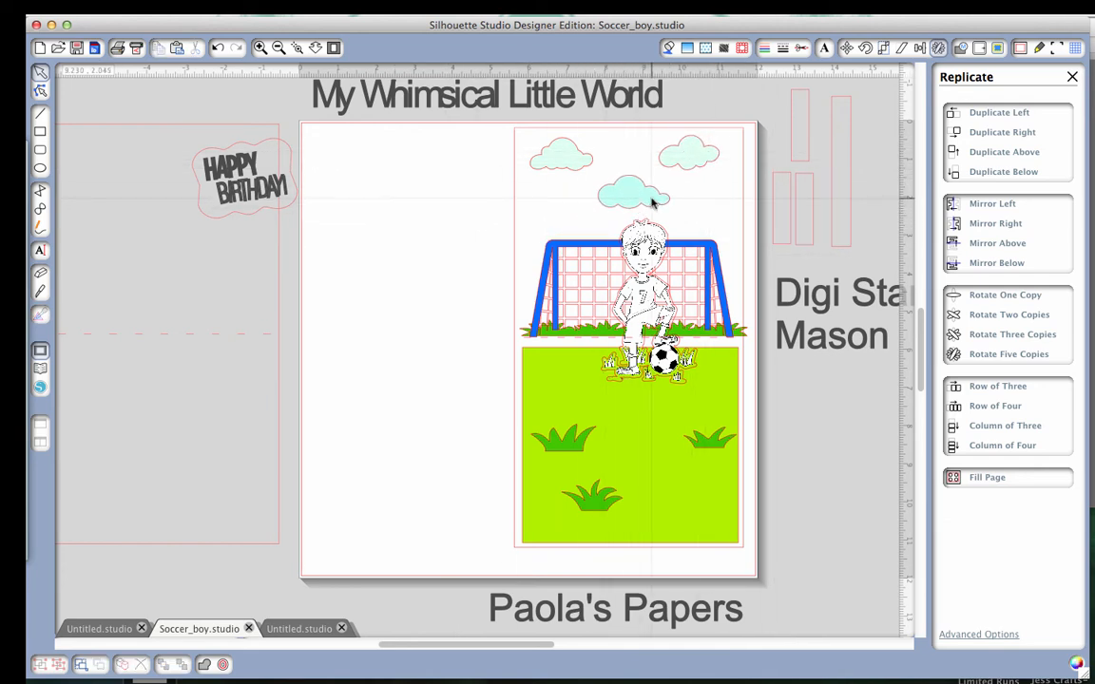
# Nudge the three clouds to even out their spacing in the card's sky area.
pyautogui.moveTo(562, 167); pyautogui.dragTo(559, 174)
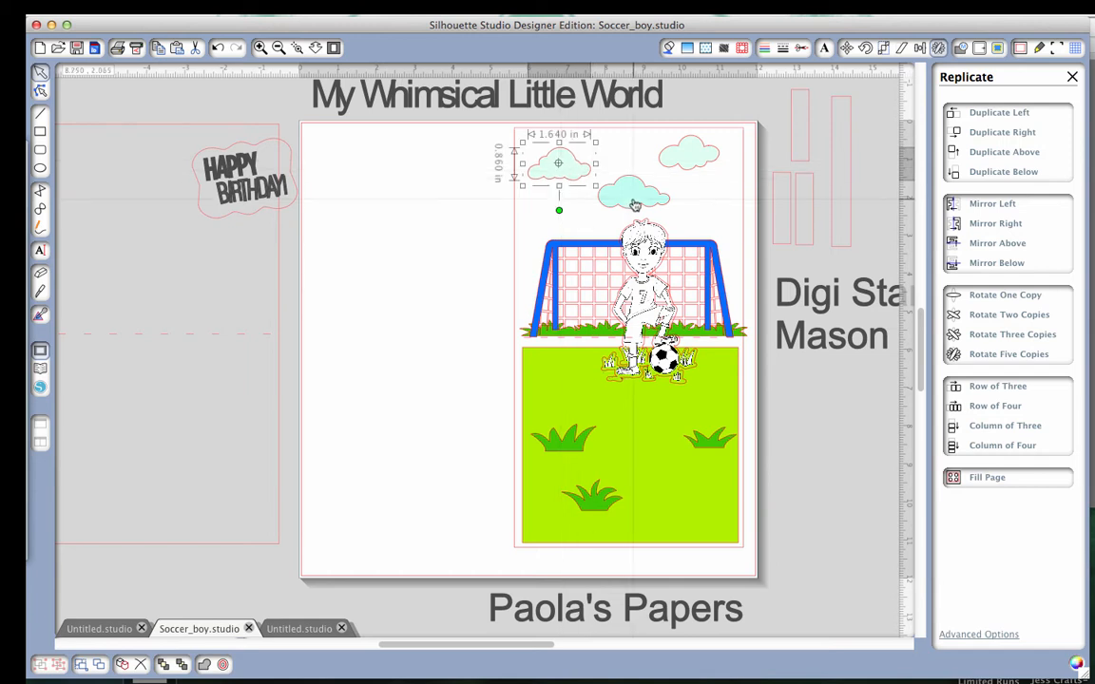
pyautogui.moveTo(647, 208); pyautogui.dragTo(650, 204)
pyautogui.moveTo(705, 164); pyautogui.dragTo(702, 164)
pyautogui.hscroll(2, 701, 168)
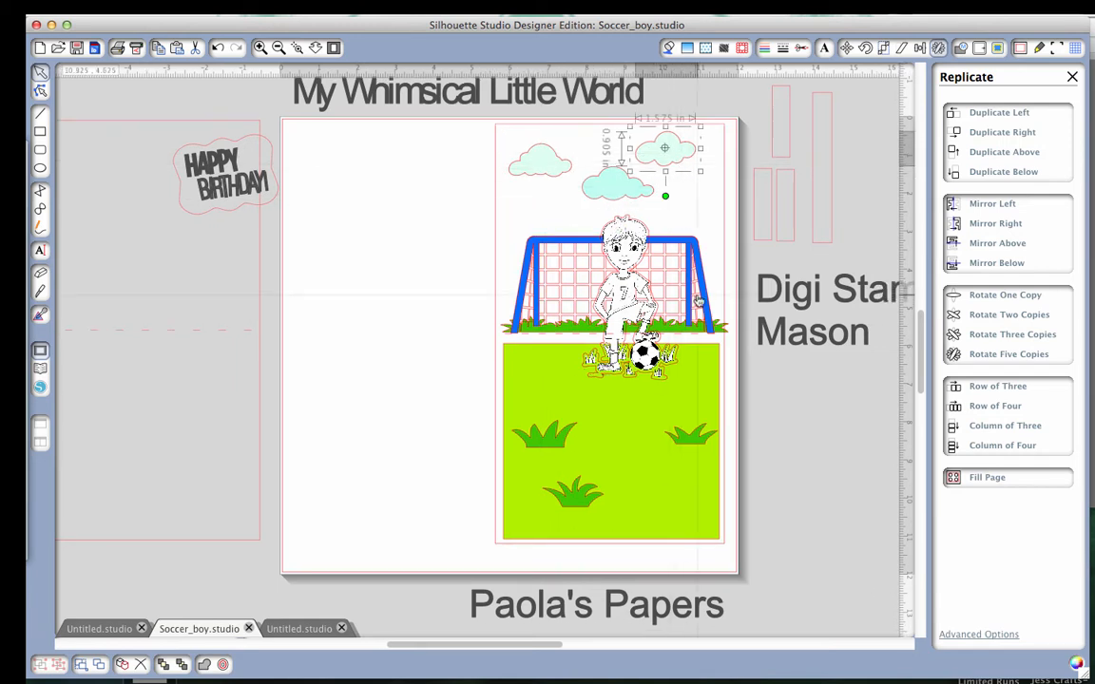
pyautogui.hscroll(2, 699, 300)
pyautogui.click(731, 449)
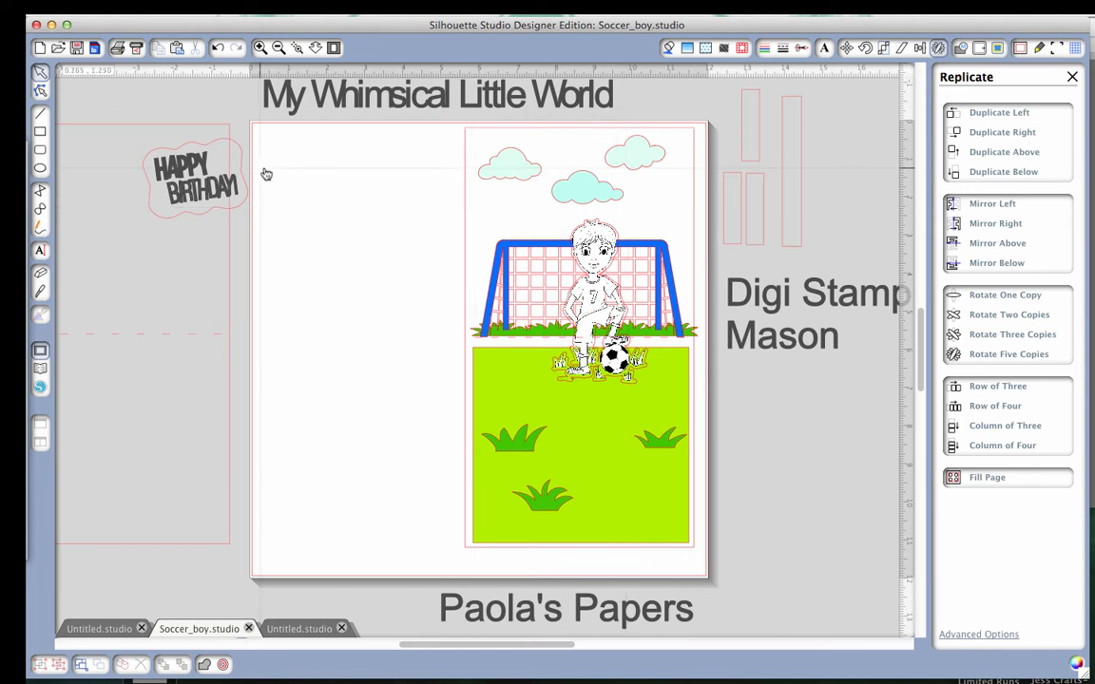
# Move the Happy Birthday phrase onto the blank area of the page beside the card.
pyautogui.moveTo(193, 202); pyautogui.dragTo(352, 249)
pyautogui.click(412, 308)
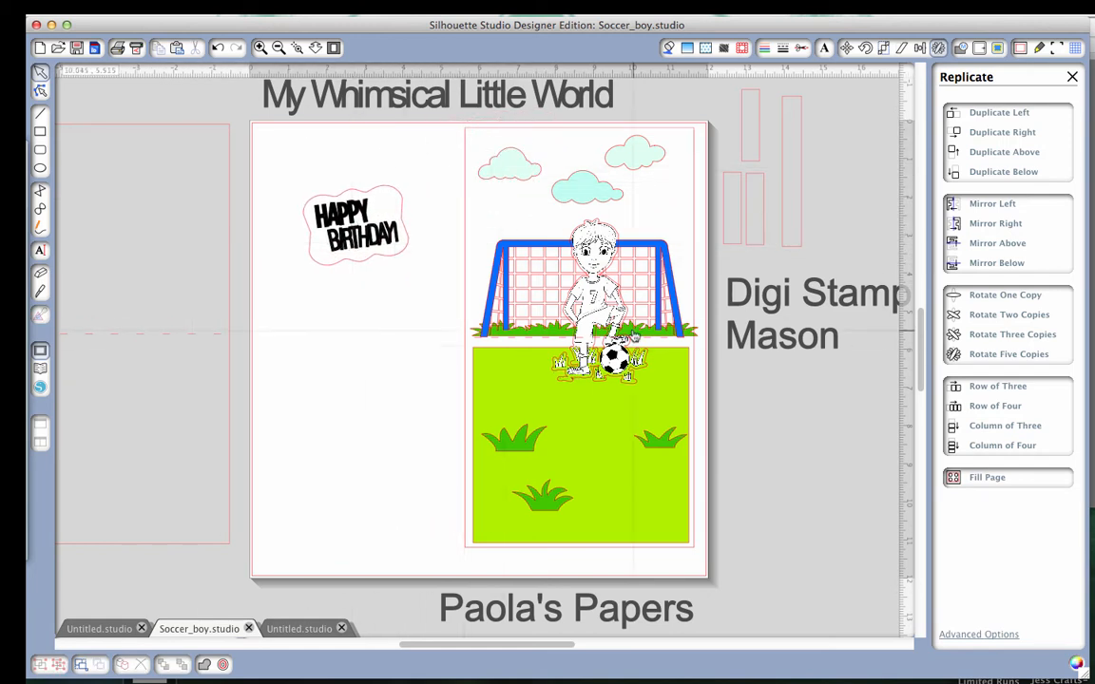
pyautogui.hscroll(3, 634, 336)
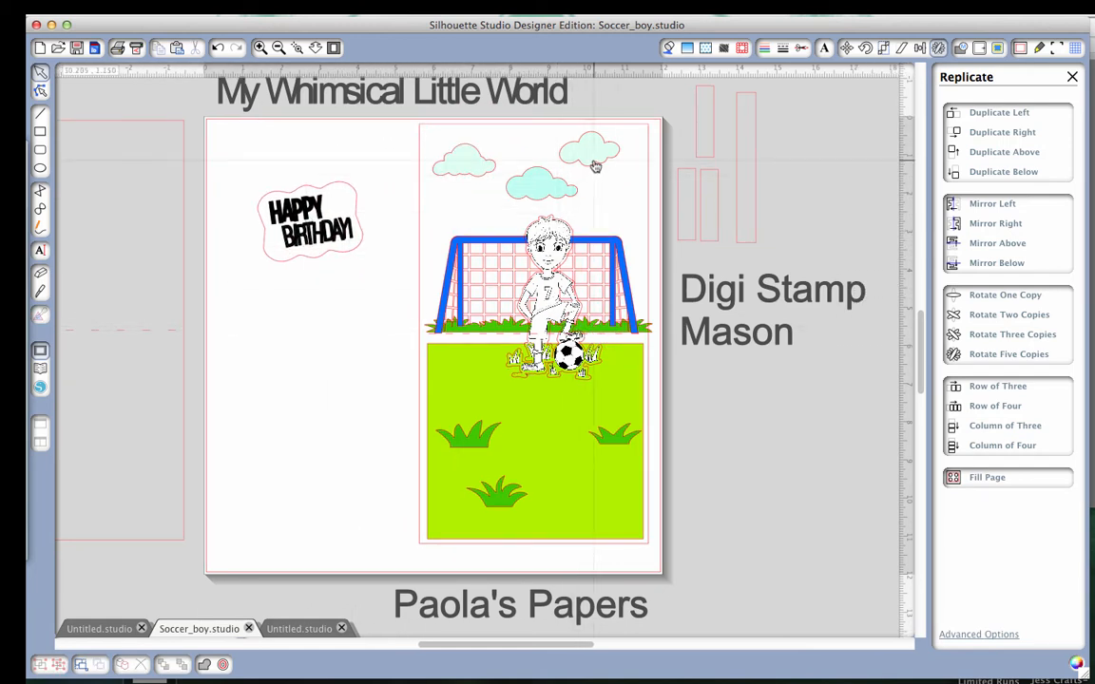
# Shift the upper-right and middle clouds slightly right and adjust the left cloud to spread them across the card.
pyautogui.moveTo(595, 166); pyautogui.dragTo(586, 204)
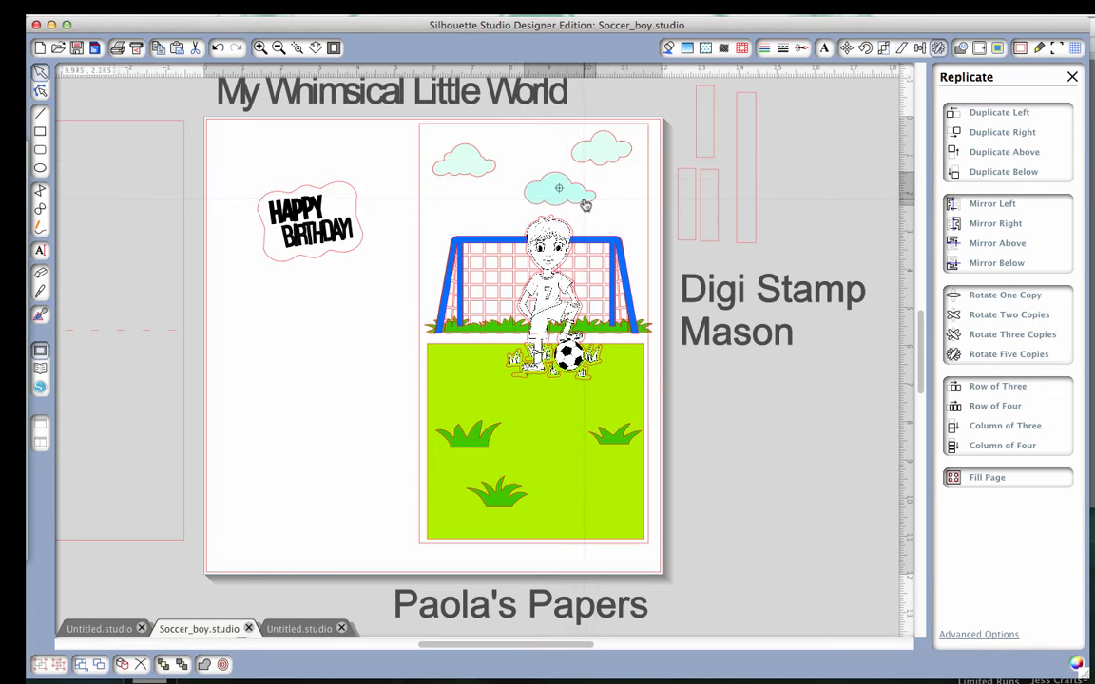
pyautogui.click(585, 202)
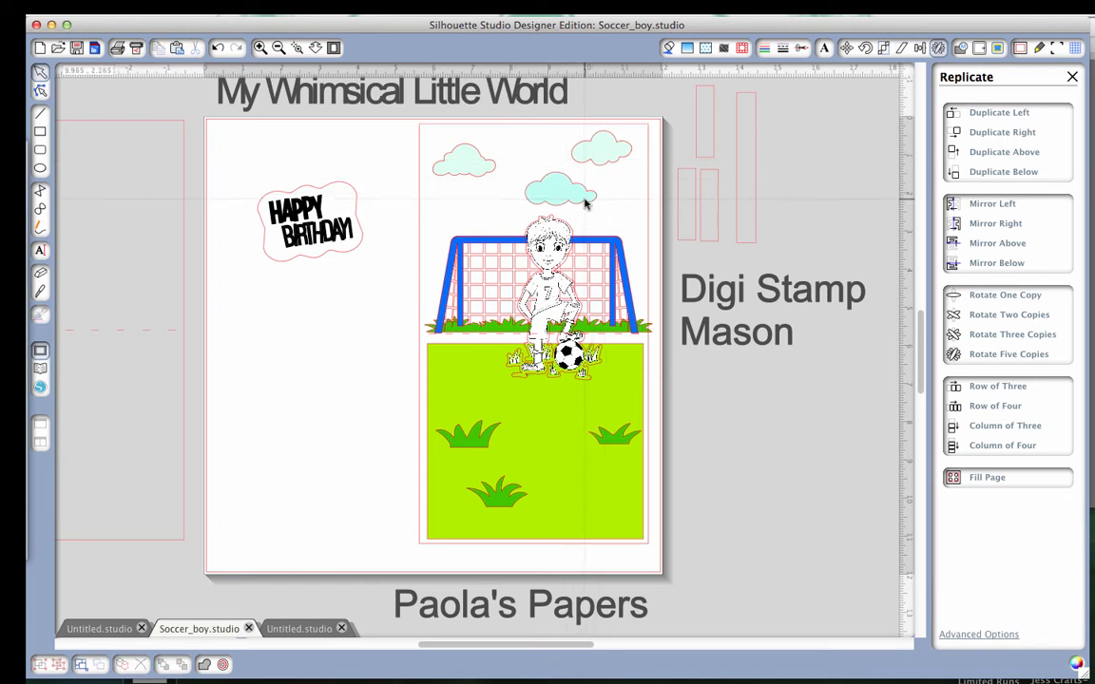
pyautogui.click(485, 173)
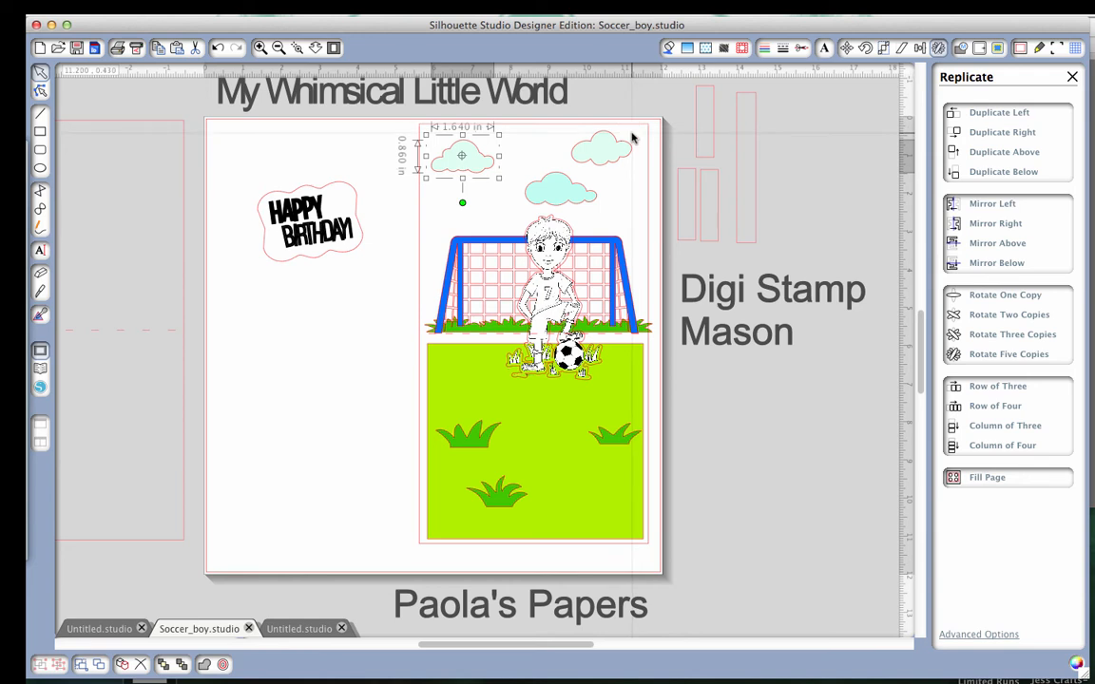
pyautogui.click(338, 317)
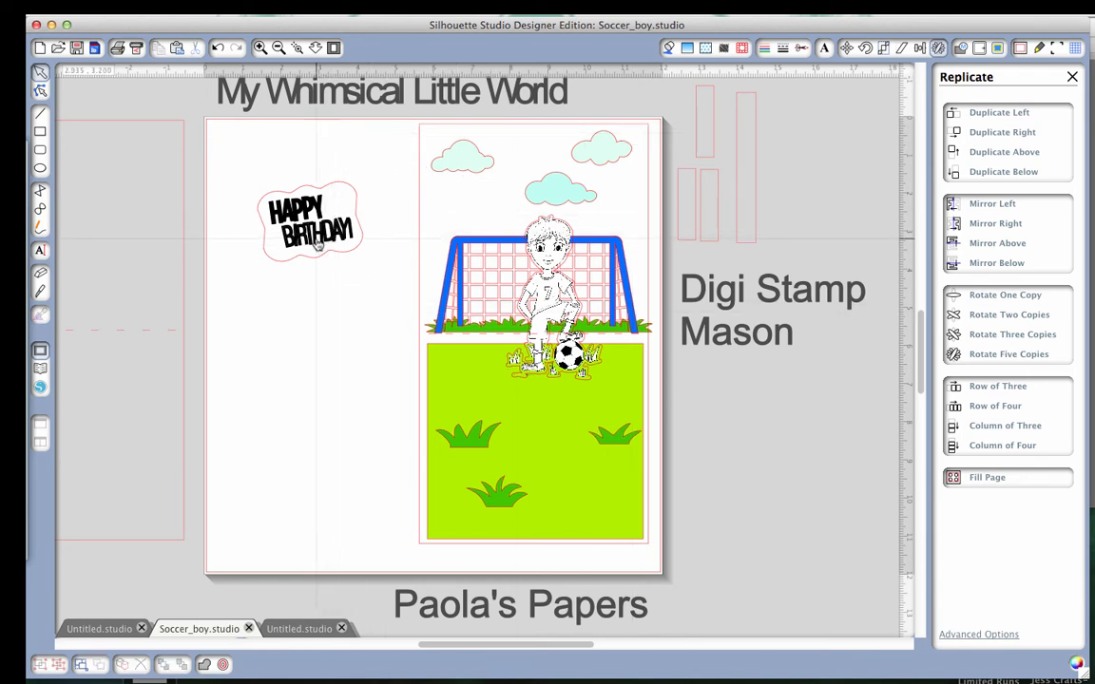
# Try the Happy Birthday phrase over the clouds before returning it beside the card, and browse the library's recent downloads.
pyautogui.moveTo(328, 240); pyautogui.dragTo(514, 191)
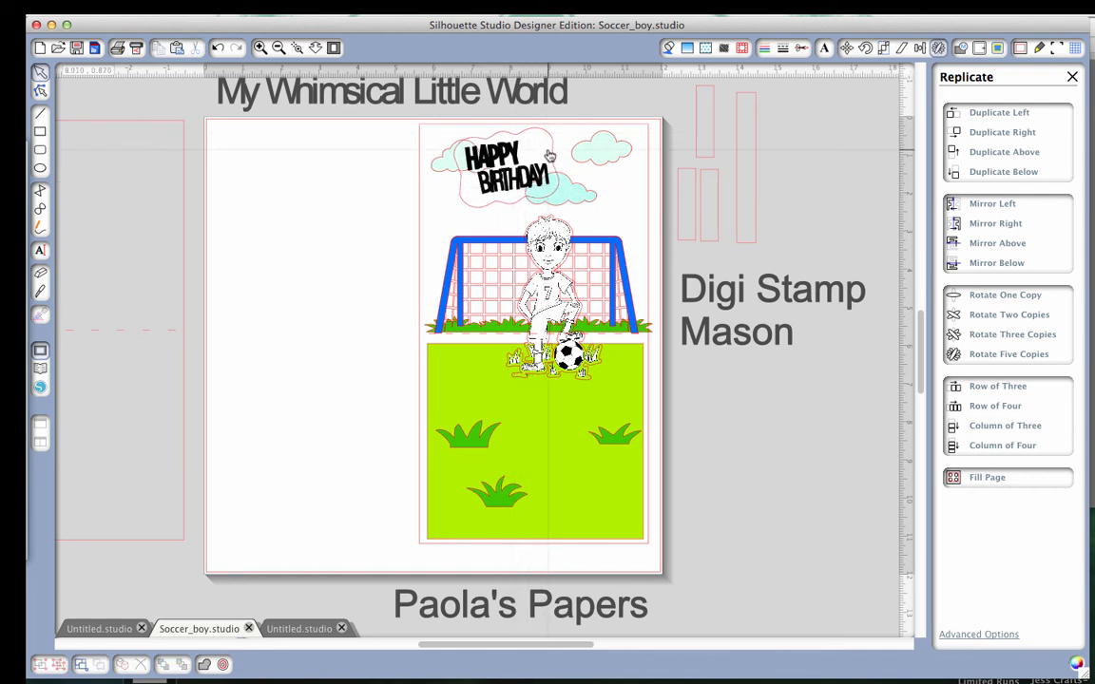
pyautogui.moveTo(550, 155); pyautogui.dragTo(388, 272)
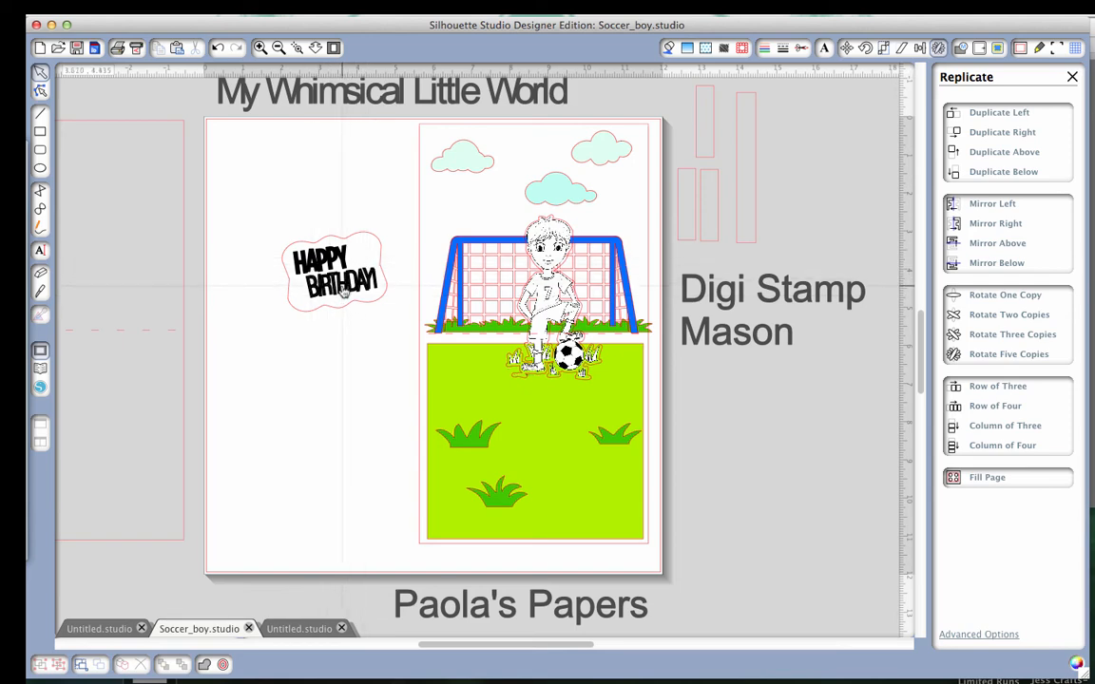
pyautogui.click(40, 371)
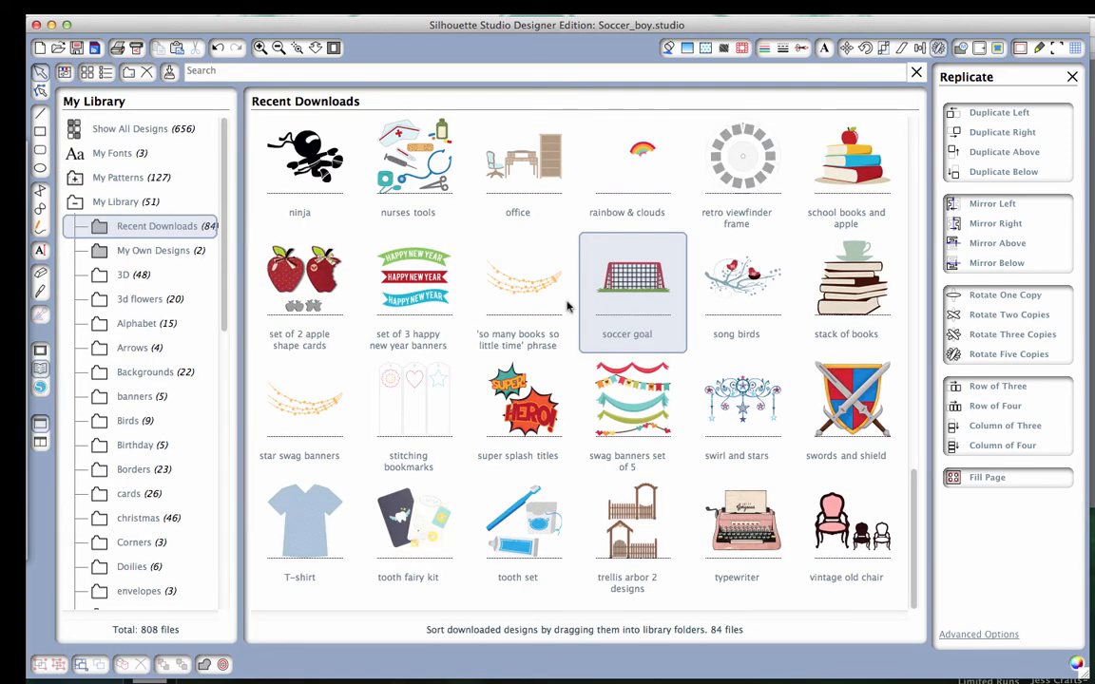
pyautogui.scroll(15, 575, 355)
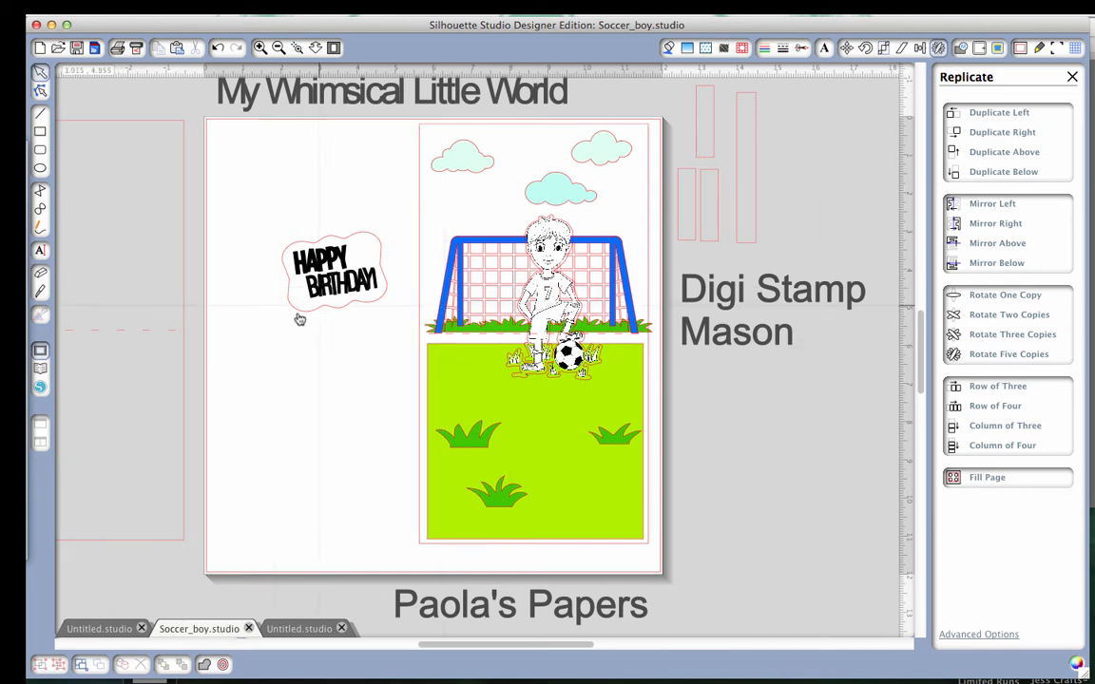
# Place the Happy Birthday phrase over the left and middle clouds, shifting both clouds outward so they peek out on either side.
pyautogui.moveTo(331, 302); pyautogui.dragTo(497, 202)
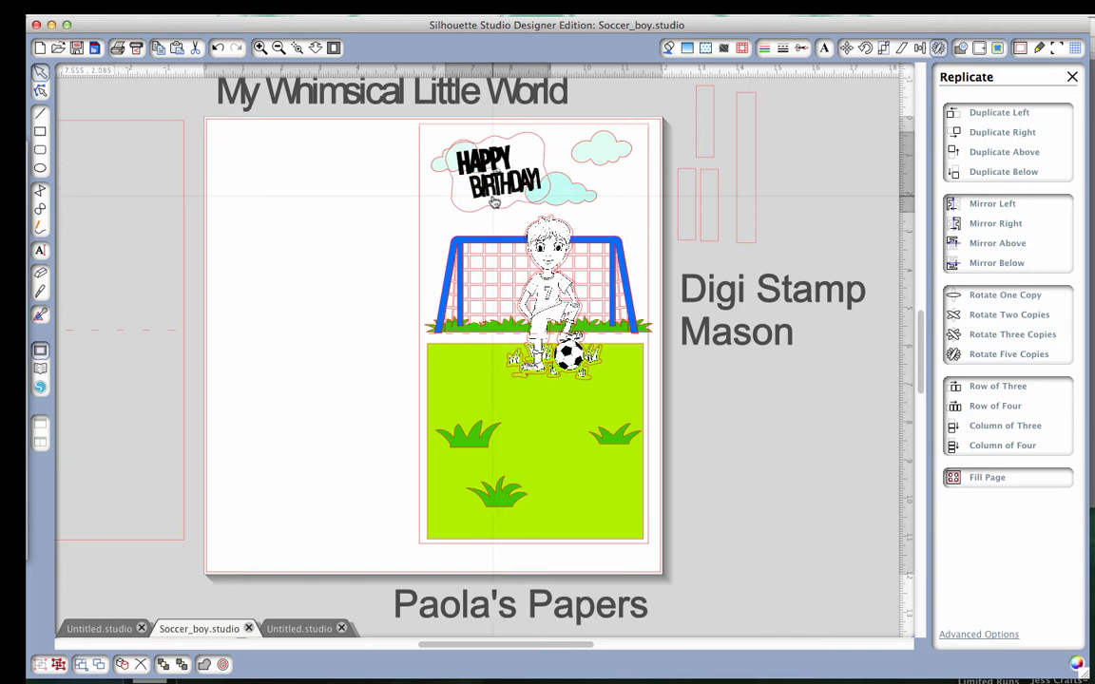
pyautogui.click(434, 171)
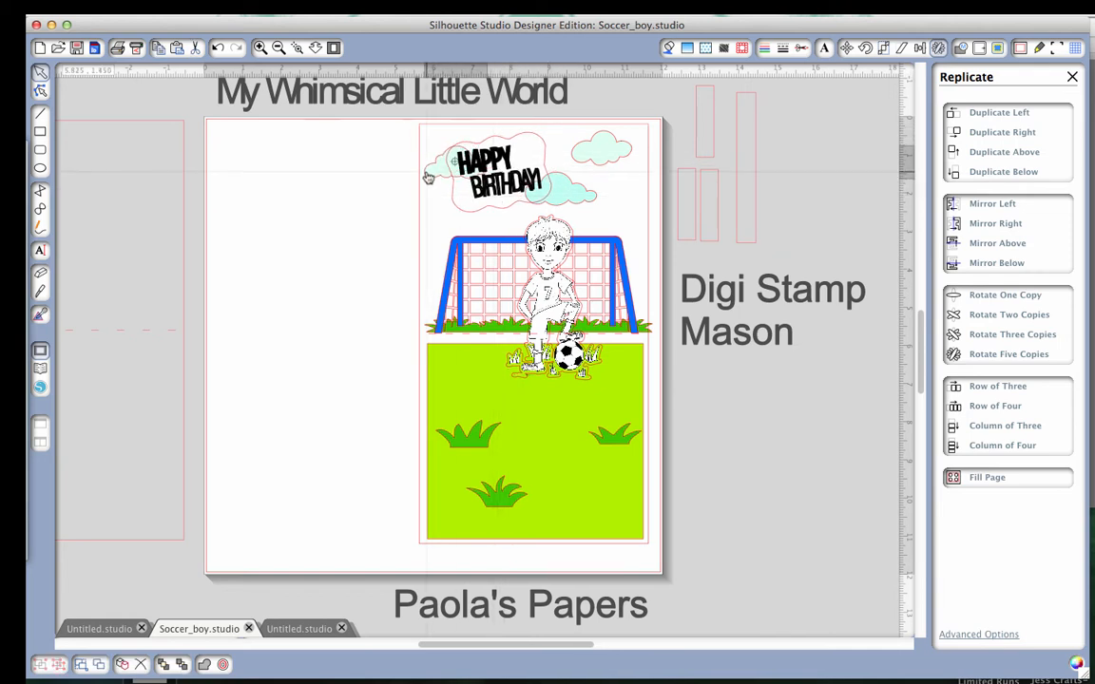
pyautogui.click(571, 203)
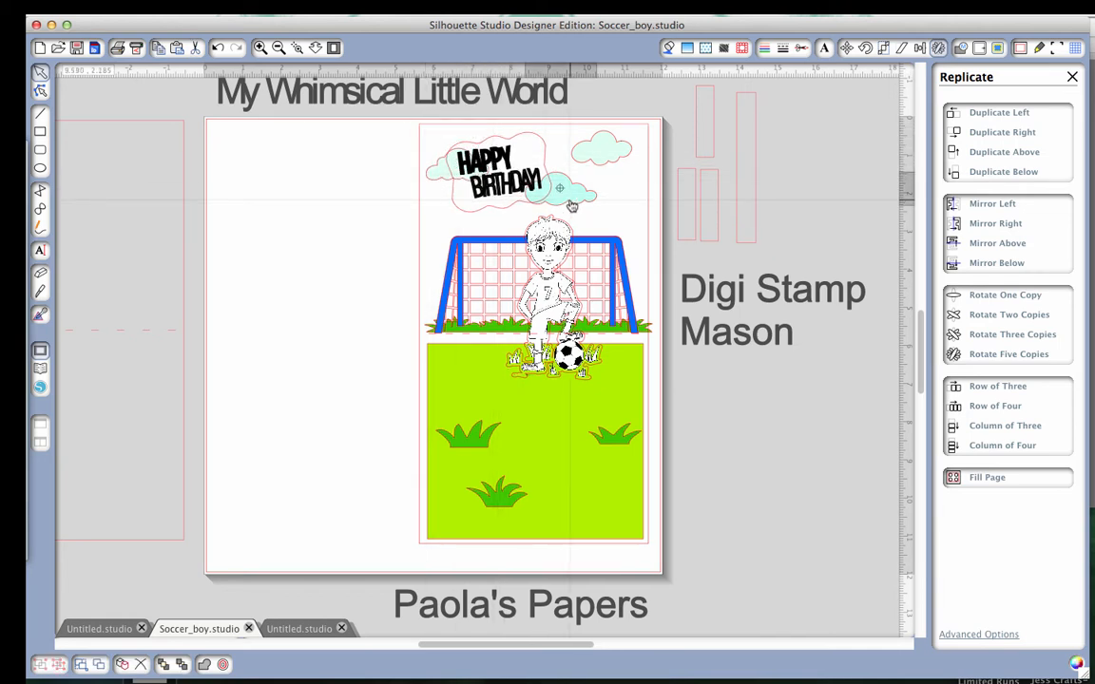
pyautogui.moveTo(489, 203); pyautogui.dragTo(497, 198)
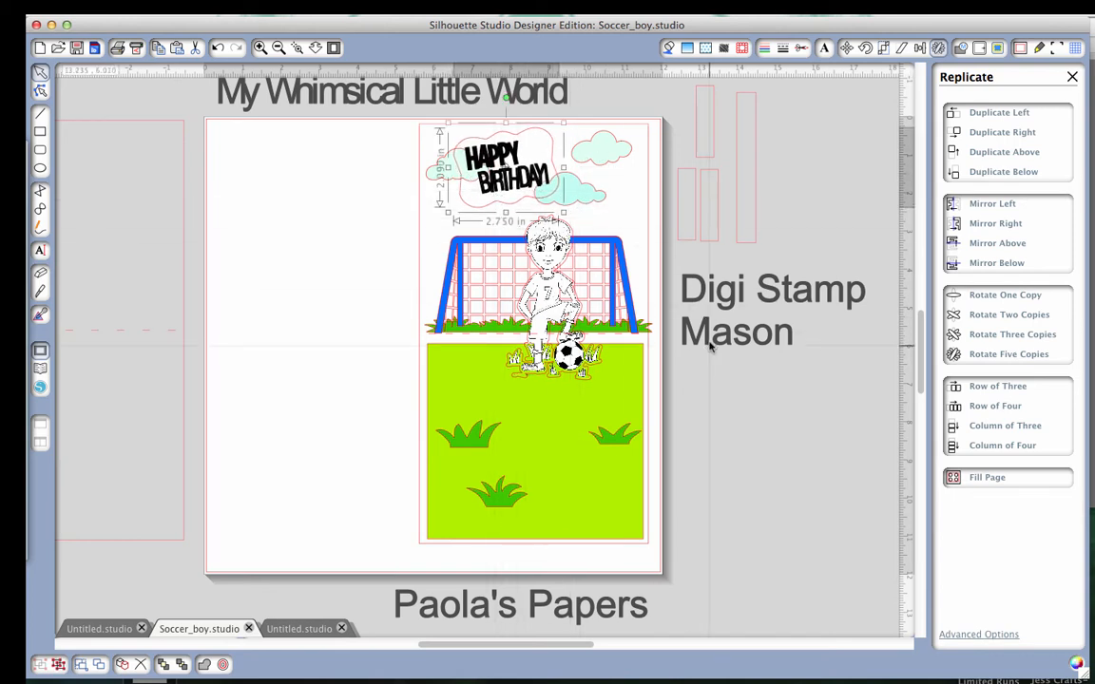
pyautogui.click(745, 416)
pyautogui.hscroll(3, 744, 416)
pyautogui.scroll(1, 745, 416)
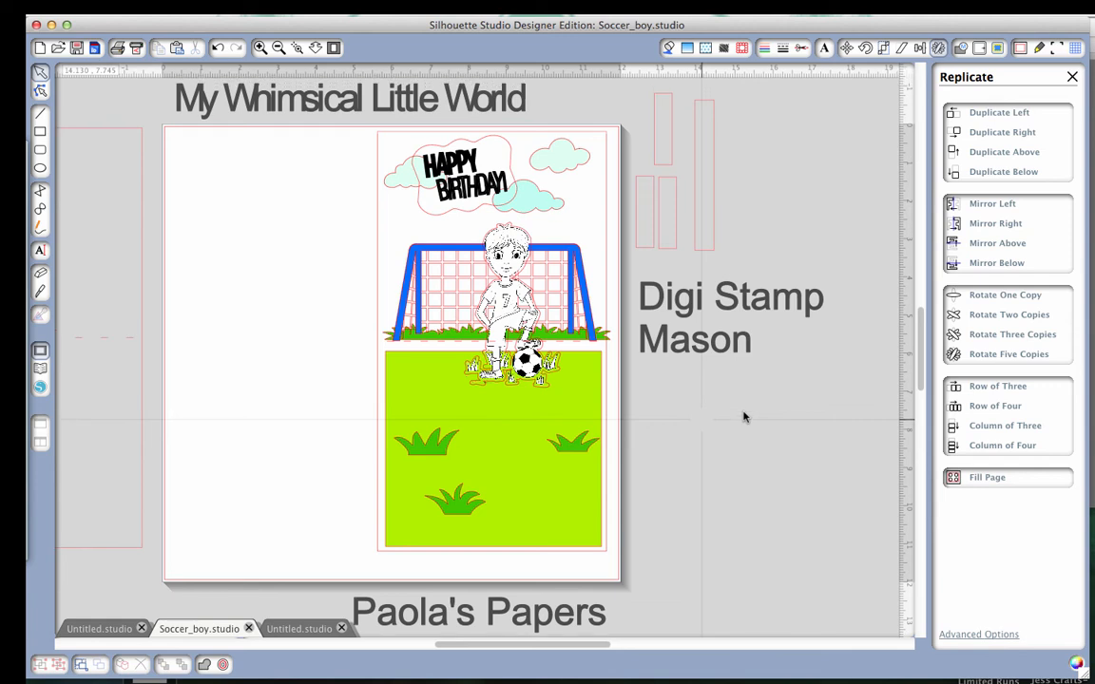
pyautogui.hscroll(2, 746, 416)
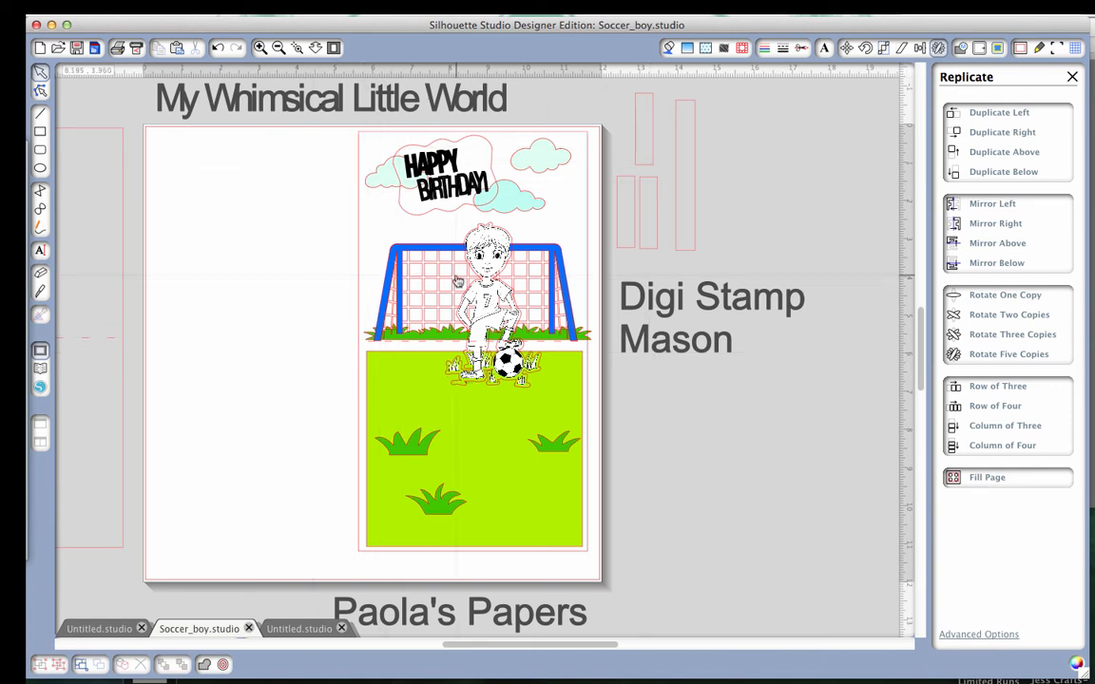
# Move the soccer boy with his outline off the card onto the blank area of the page beside it.
pyautogui.moveTo(492, 311); pyautogui.dragTo(285, 314)
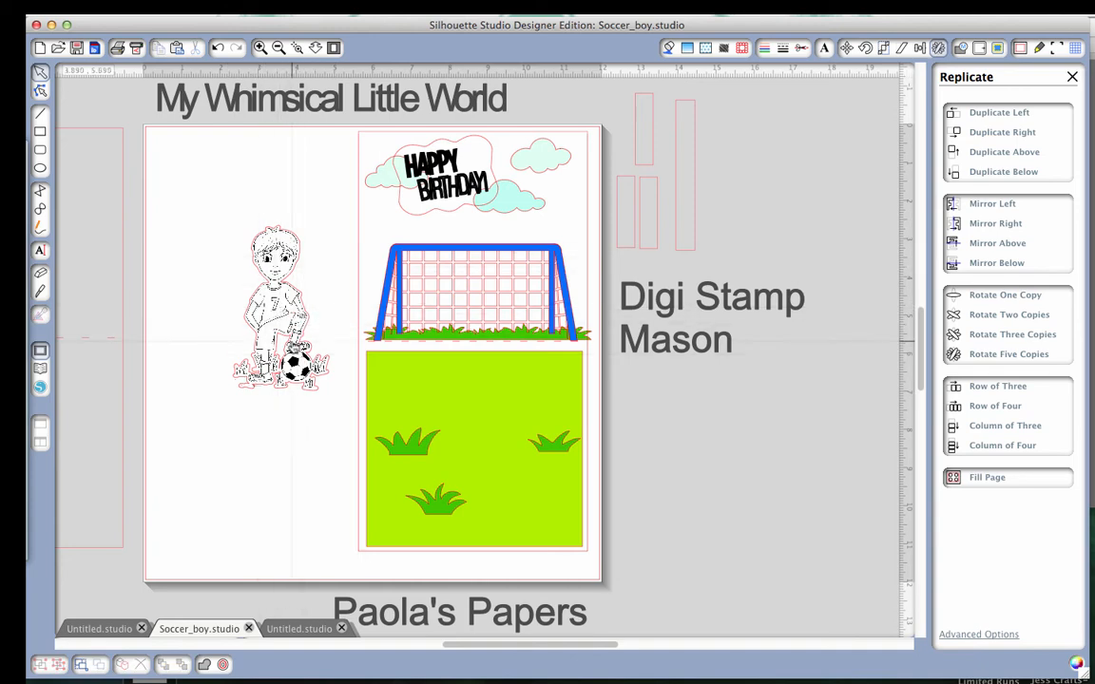
pyautogui.moveTo(347, 117)
pyautogui.mouseDown()
pyautogui.moveTo(368, 390)
pyautogui.moveTo(384, 112)
pyautogui.moveTo(365, 123)
pyautogui.mouseUp()
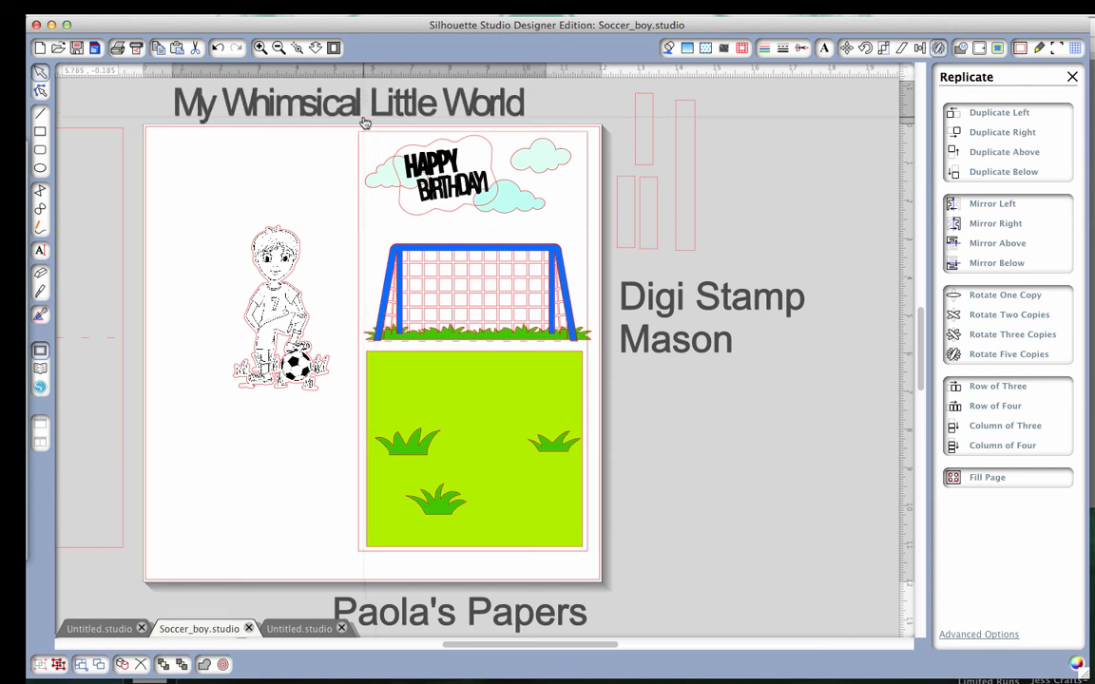
pyautogui.click(369, 138)
pyautogui.press('super+a')
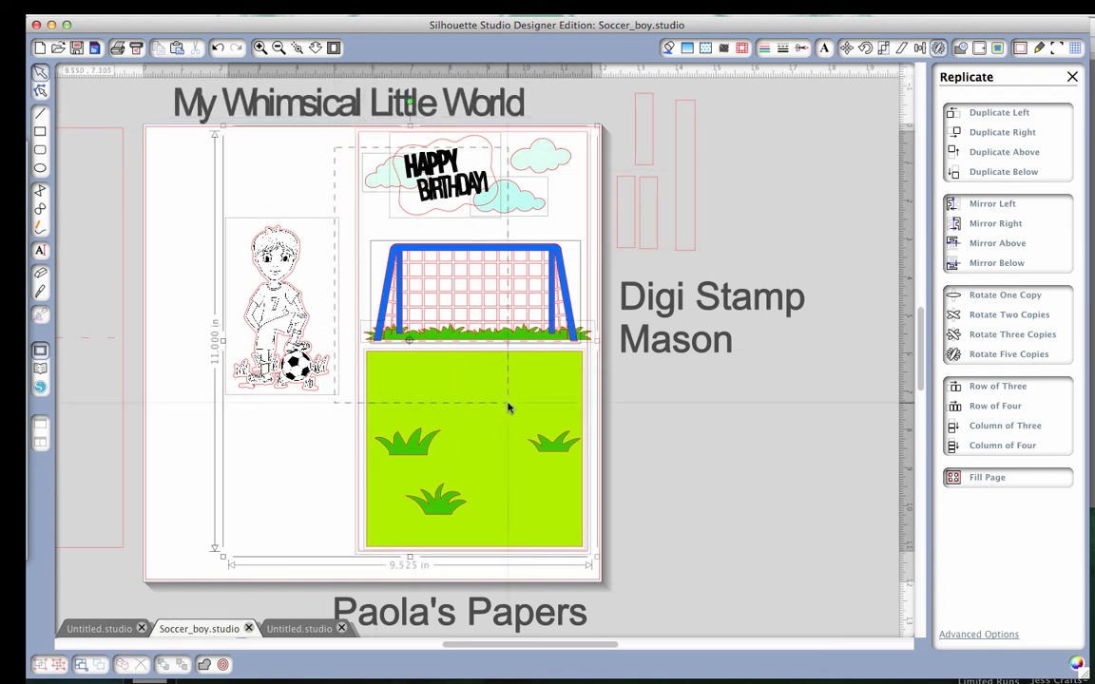
pyautogui.click(727, 439)
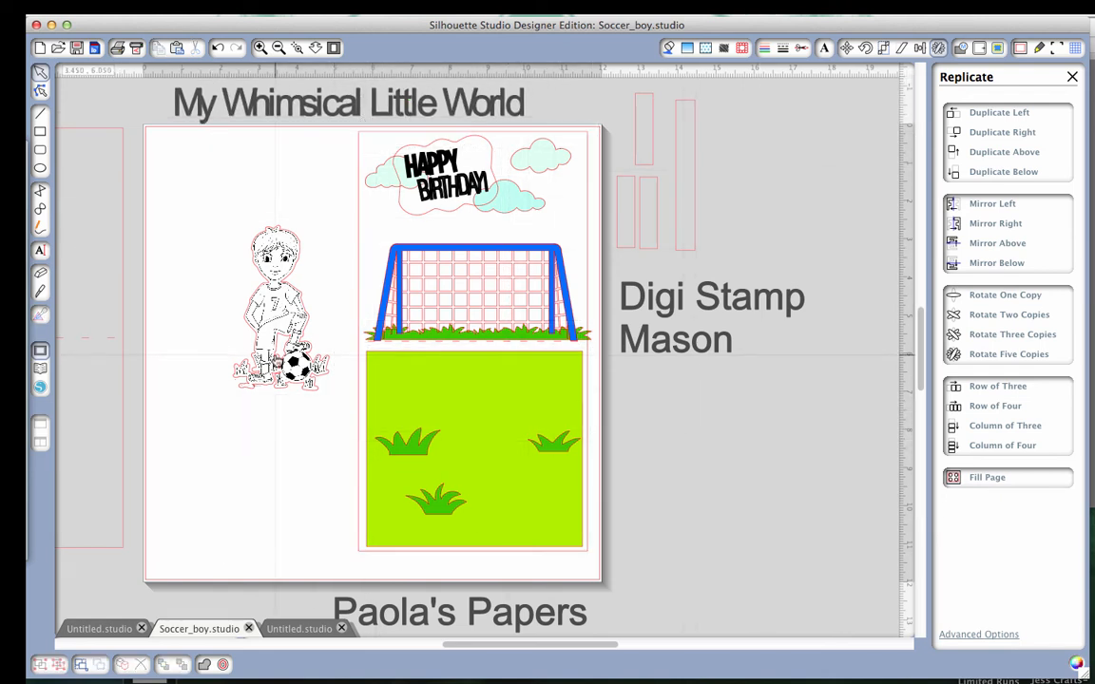
# Copy the soccer boy with his outline and paste it into a new 12 by 12 in document.
pyautogui.rightClick(285, 378)
pyautogui.click(290, 377)
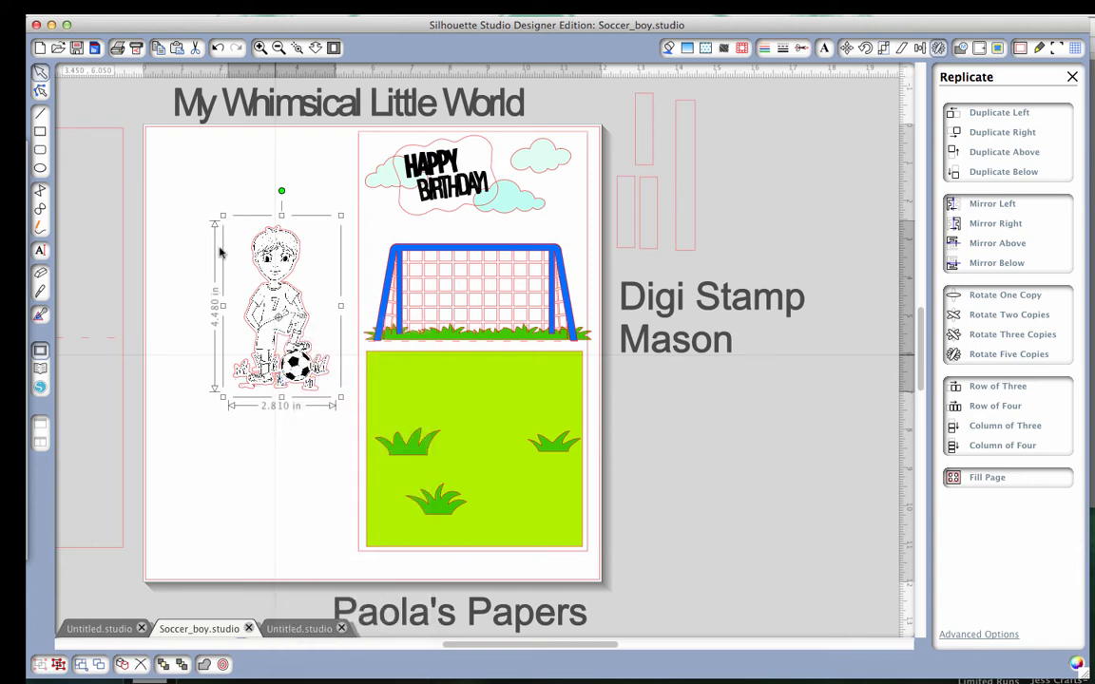
pyautogui.click(157, 14)
pyautogui.click(167, 23)
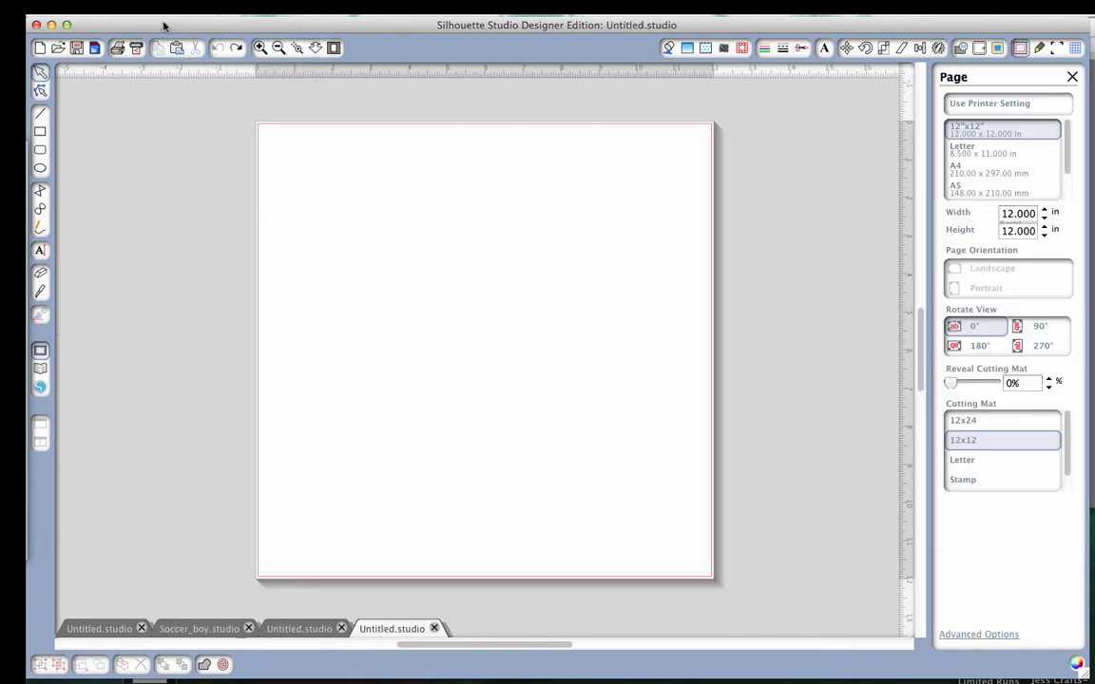
pyautogui.rightClick(444, 265)
pyautogui.click(459, 286)
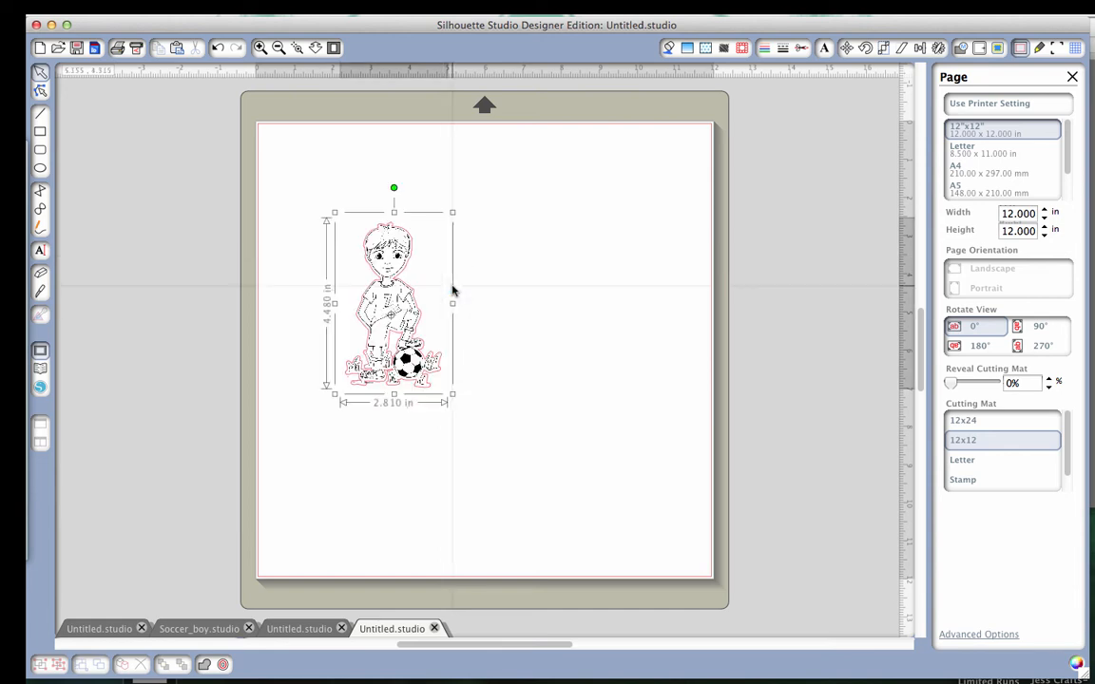
# Move the pasted soccer boy toward the page's middle and enlarge it to about 4.575 by 7.29 in.
pyautogui.moveTo(377, 313); pyautogui.dragTo(438, 314)
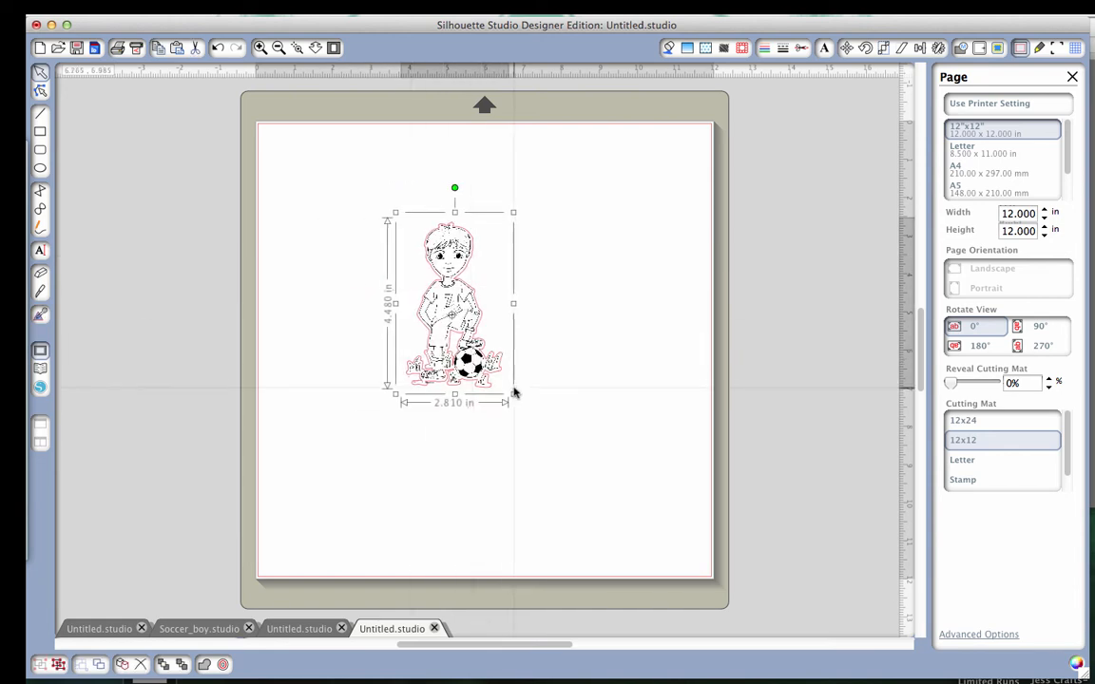
pyautogui.moveTo(513, 393); pyautogui.dragTo(611, 467)
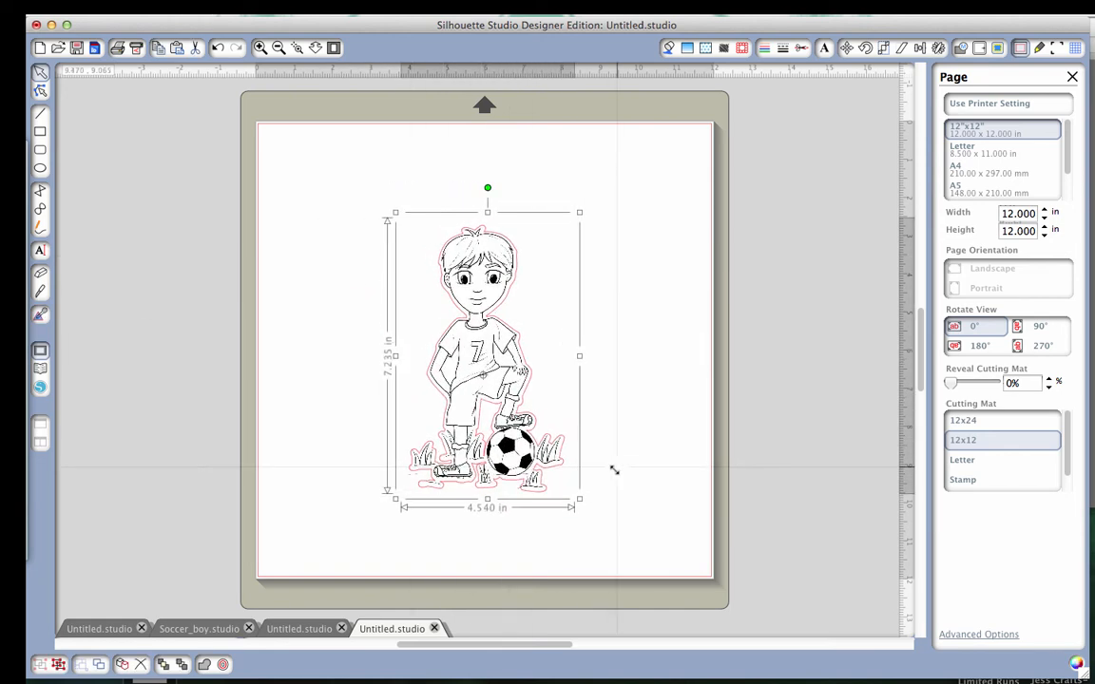
pyautogui.click(624, 405)
# Ungroup the enlarged soccer boy, pull the drawing away from its red offset outline, and delete the outline.
pyautogui.click(471, 363)
pyautogui.rightClick(470, 363)
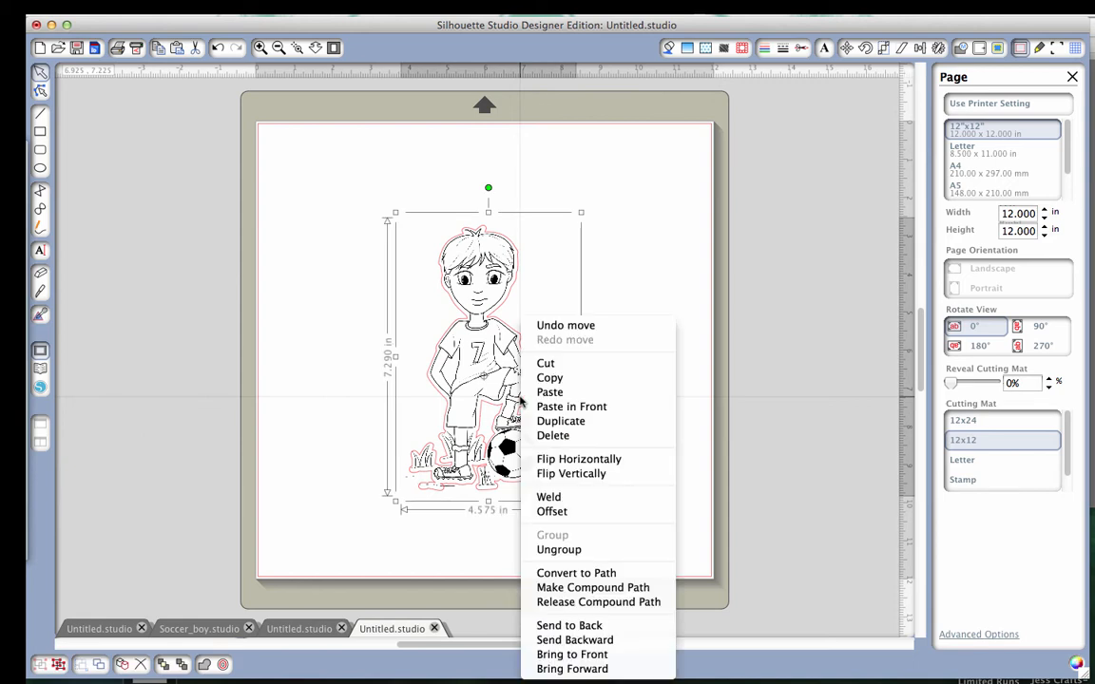
pyautogui.click(563, 551)
pyautogui.moveTo(448, 357); pyautogui.dragTo(223, 357)
pyautogui.moveTo(361, 228); pyautogui.dragTo(575, 518)
pyautogui.press('Delete')
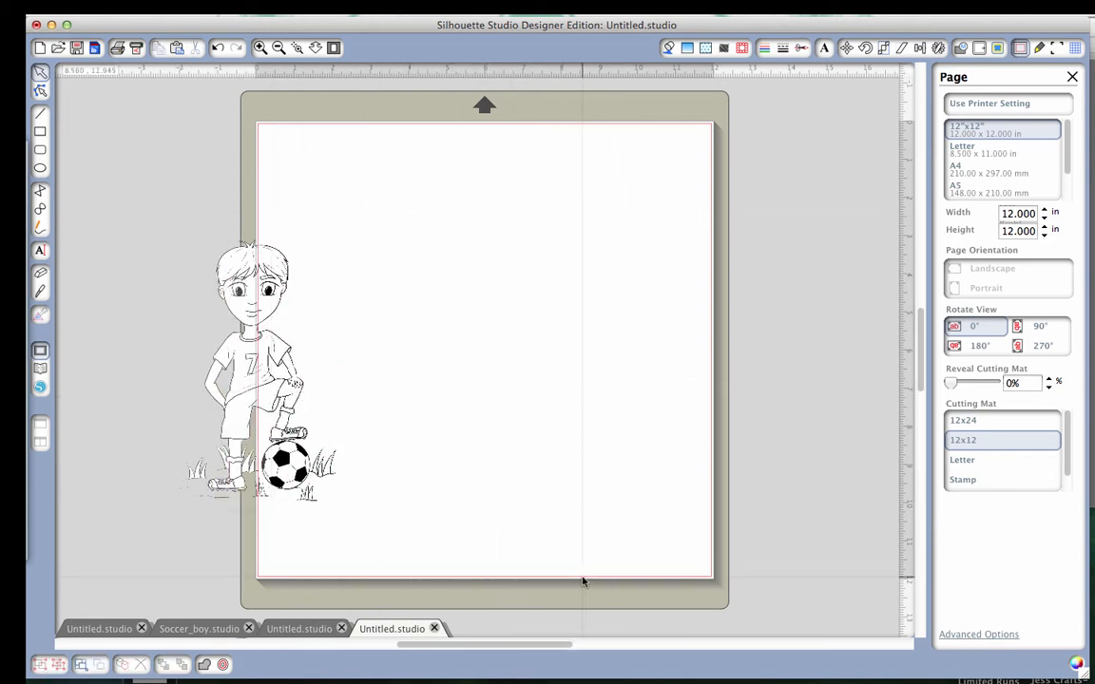
# Centre the boy drawing on the page, and move it out to the grey workspace beside the page.
pyautogui.moveTo(256, 371); pyautogui.dragTo(480, 340)
pyautogui.click(674, 420)
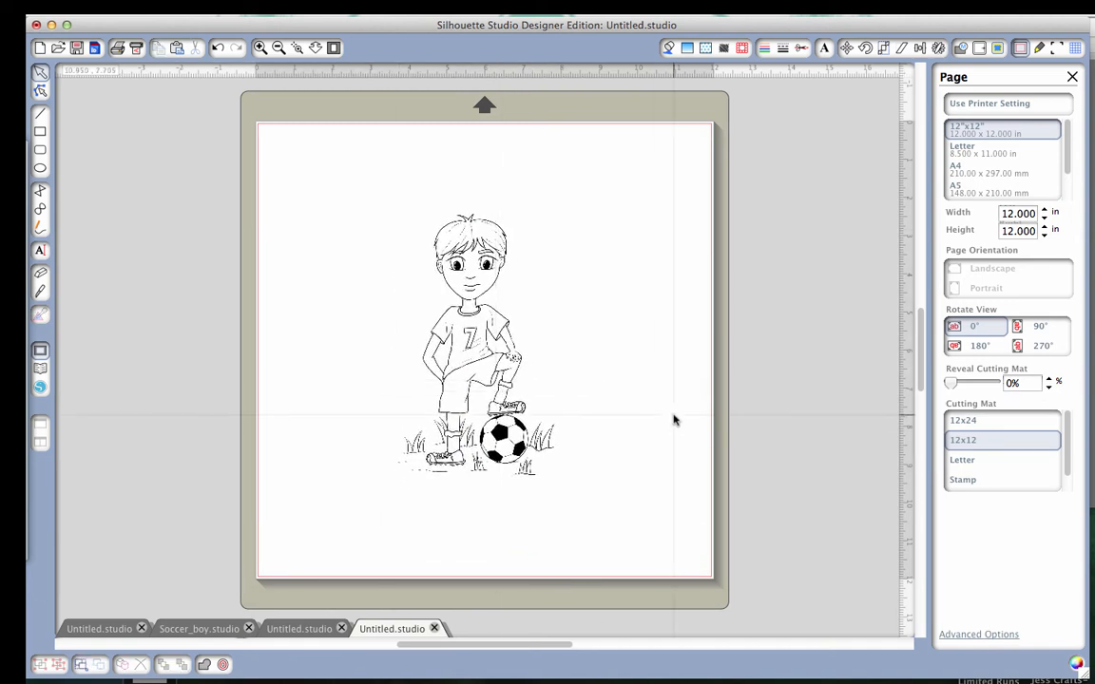
pyautogui.moveTo(481, 362); pyautogui.dragTo(248, 390)
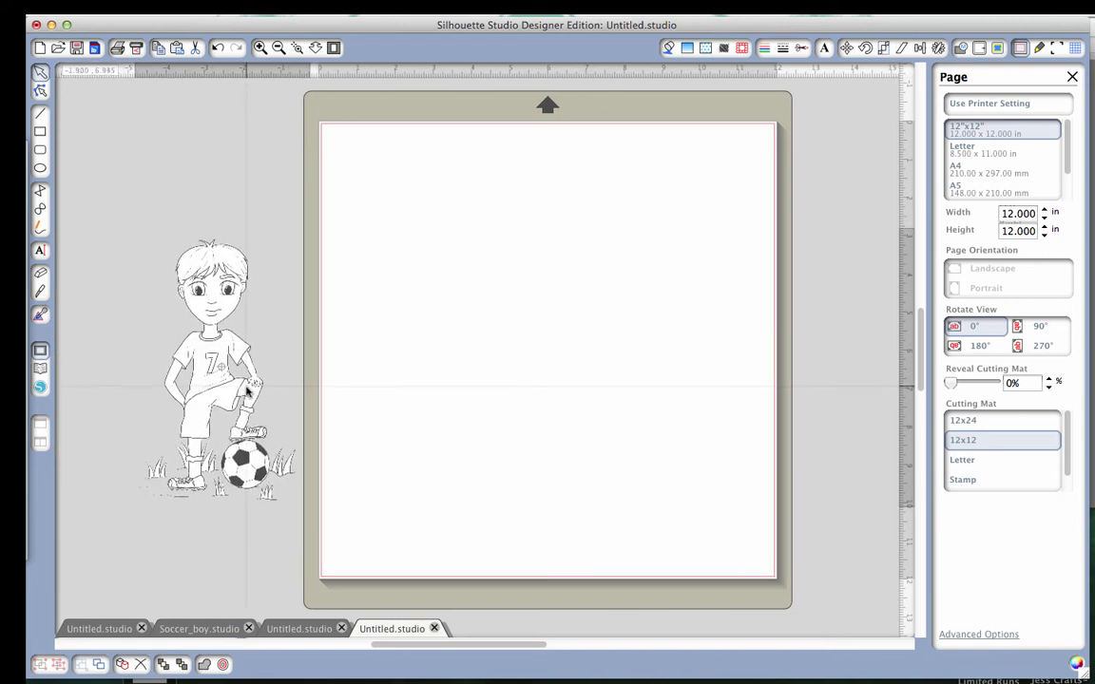
# Move the soccer boy drawing from the grey workspace back onto the page and place it near the middle.
pyautogui.click(248, 390)
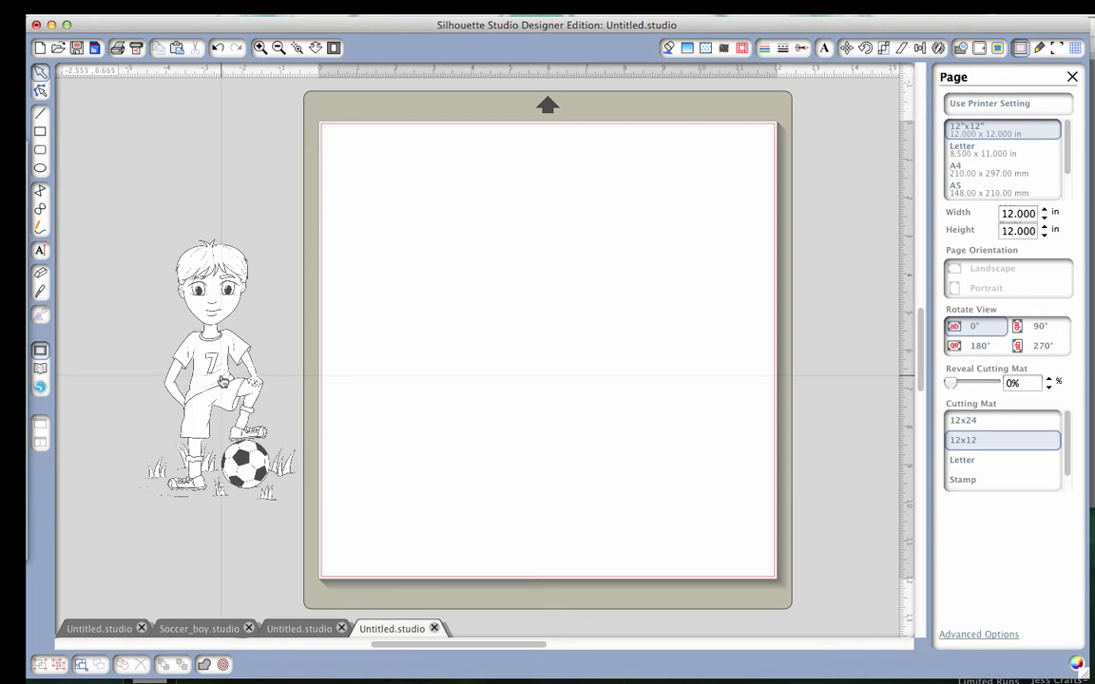
pyautogui.moveTo(226, 378); pyautogui.dragTo(557, 366)
pyautogui.hscroll(5, 557, 366)
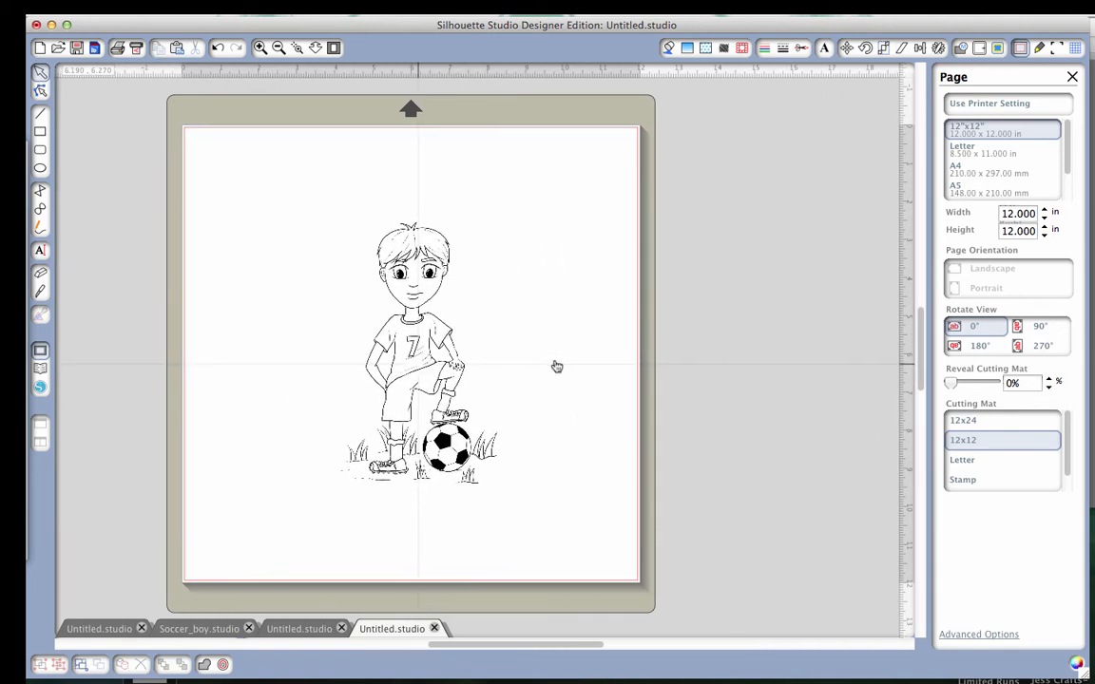
pyautogui.hscroll(-1, 557, 366)
pyautogui.moveTo(447, 387); pyautogui.dragTo(459, 366)
pyautogui.moveTo(480, 405); pyautogui.dragTo(454, 403)
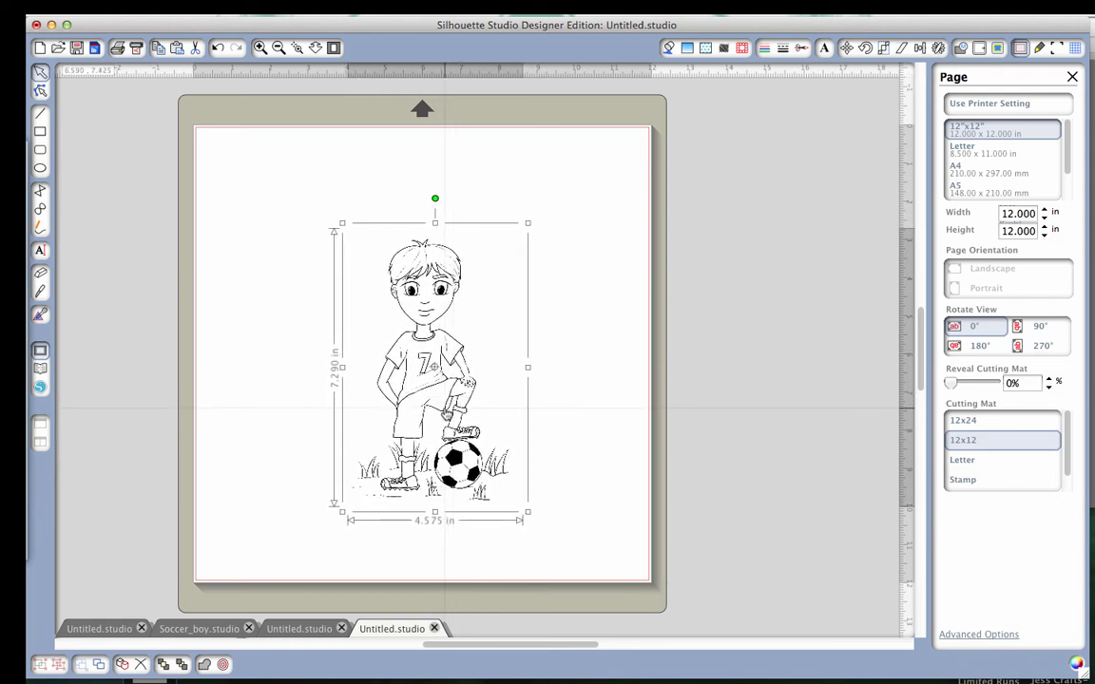
pyautogui.moveTo(450, 413); pyautogui.dragTo(447, 402)
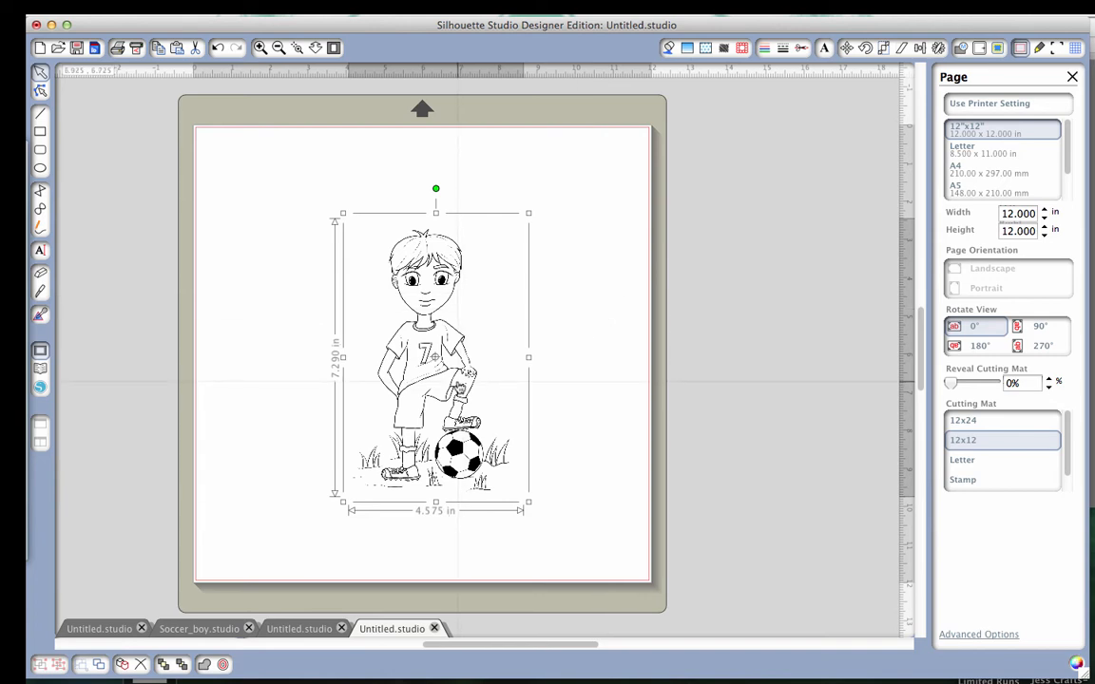
# Select a trace area about 5.26 by 7.85 in around the whole soccer boy drawing.
pyautogui.click(998, 48)
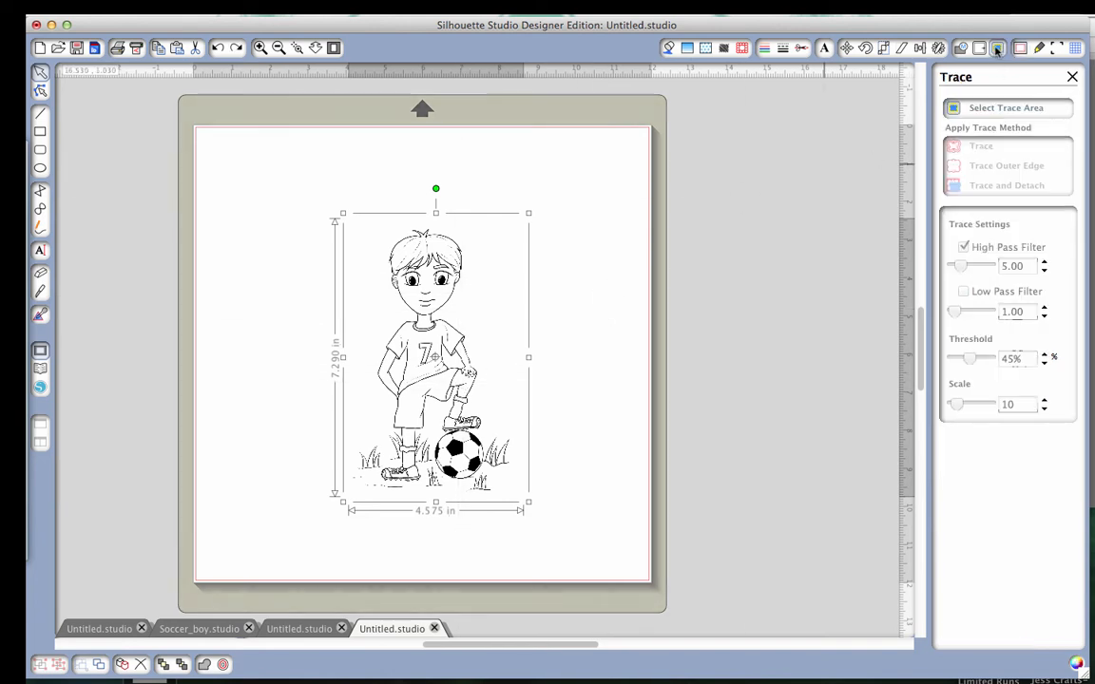
pyautogui.click(974, 109)
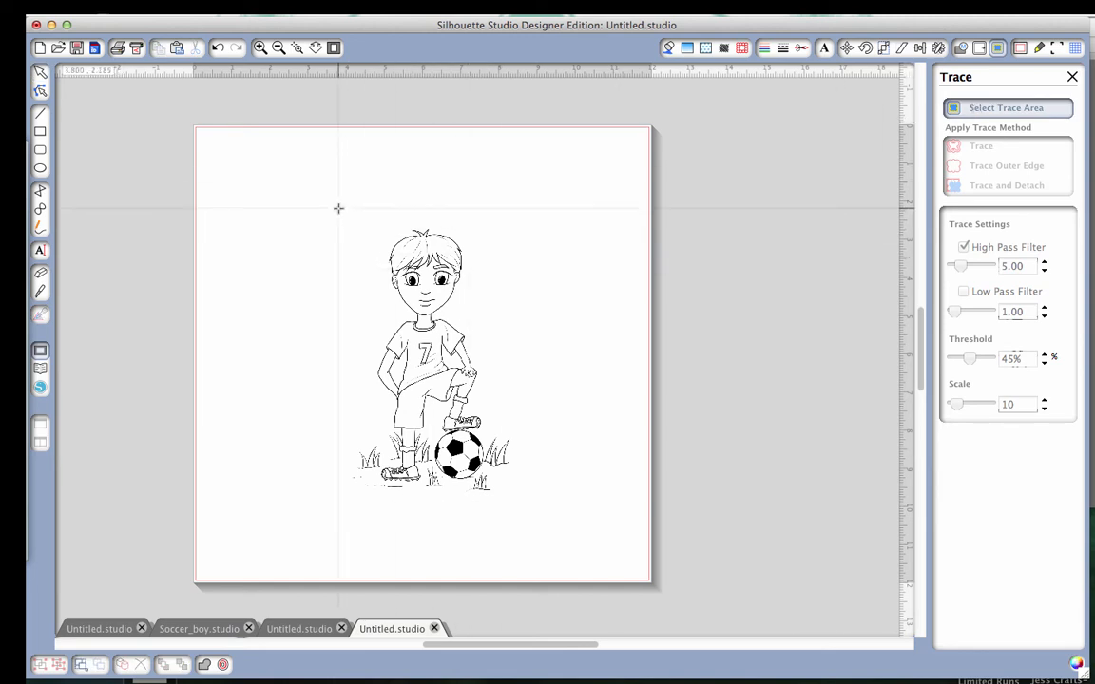
pyautogui.moveTo(337, 208)
pyautogui.mouseDown()
pyautogui.moveTo(344, 238)
pyautogui.moveTo(540, 507)
pyautogui.mouseUp()
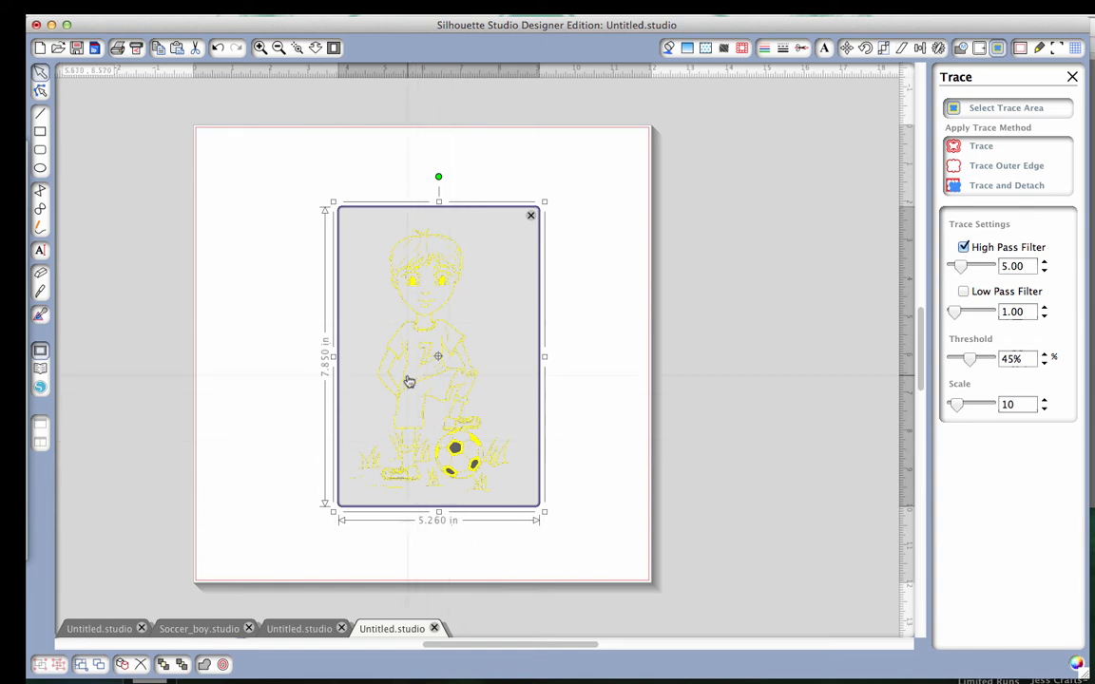
# Try a full trace of the boy's line work, inspect it up close, then undo the trace and a test move of the drawing.
pyautogui.click(982, 147)
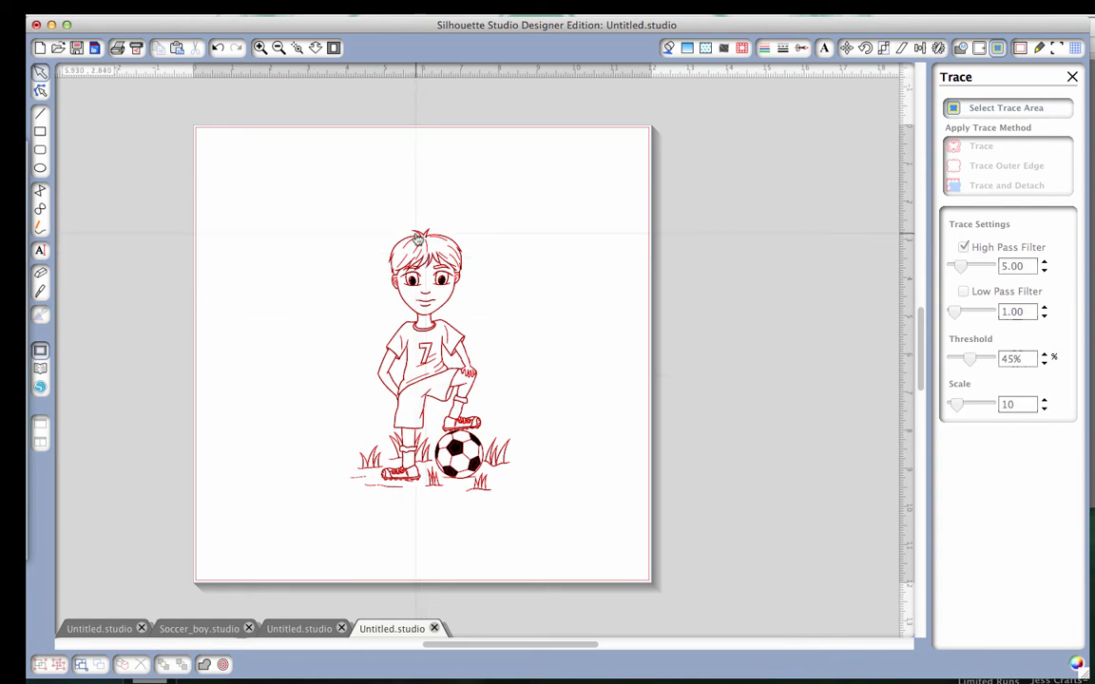
pyautogui.click(260, 48)
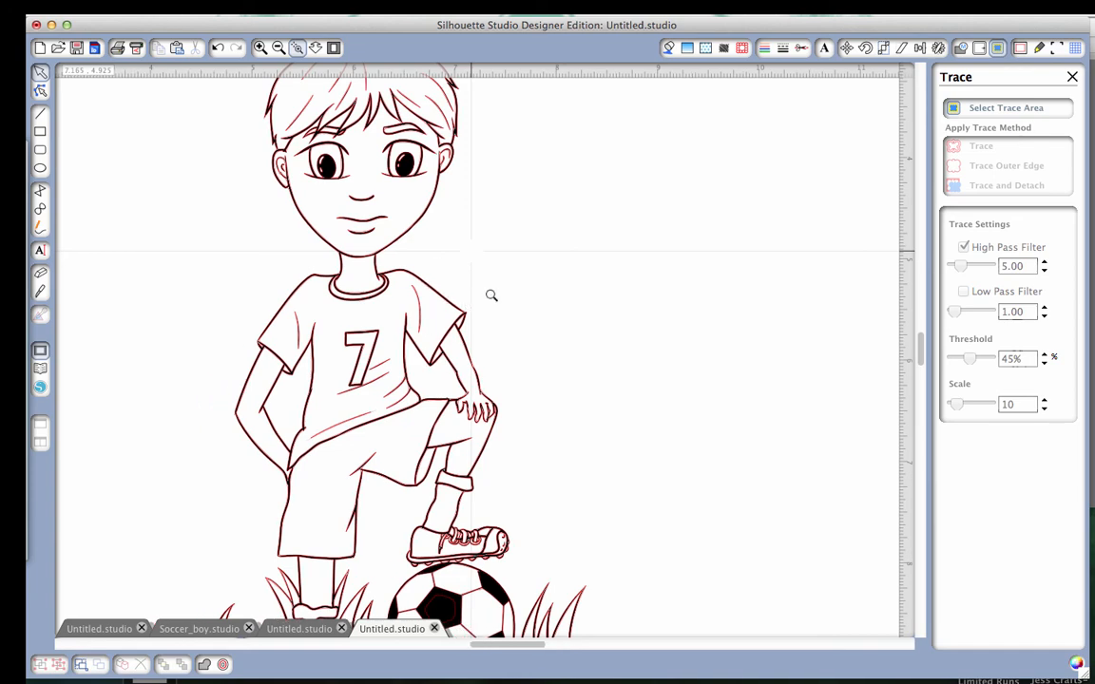
pyautogui.hscroll(3, 491, 296)
pyautogui.scroll(-2, 492, 296)
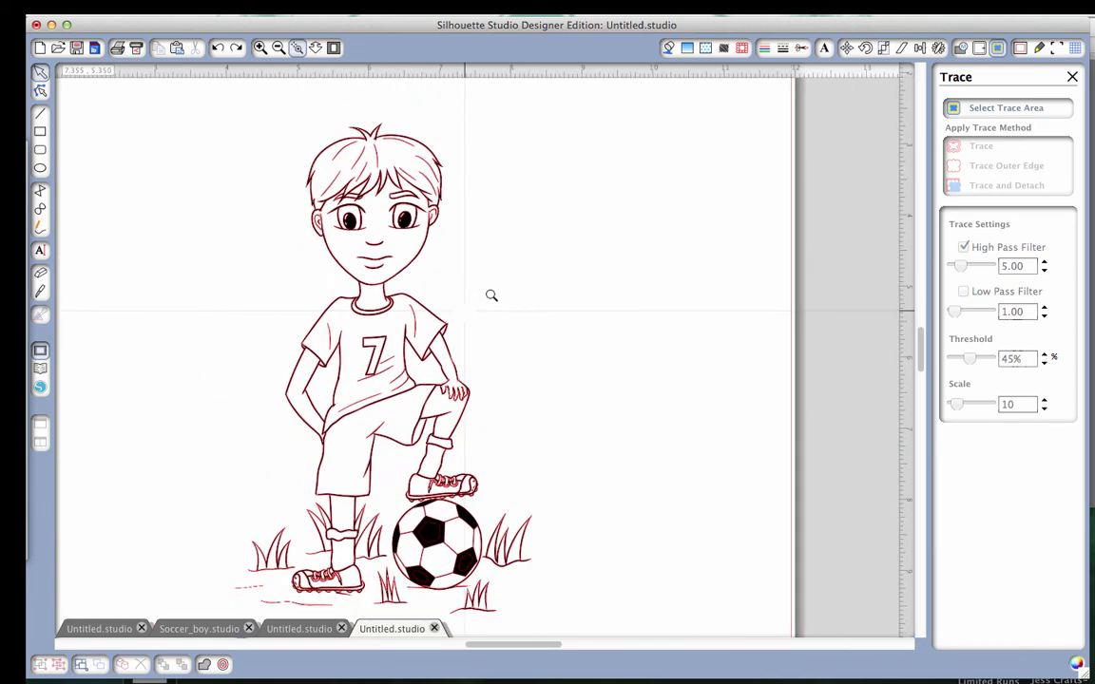
pyautogui.press('super+z')
pyautogui.press('super+z')
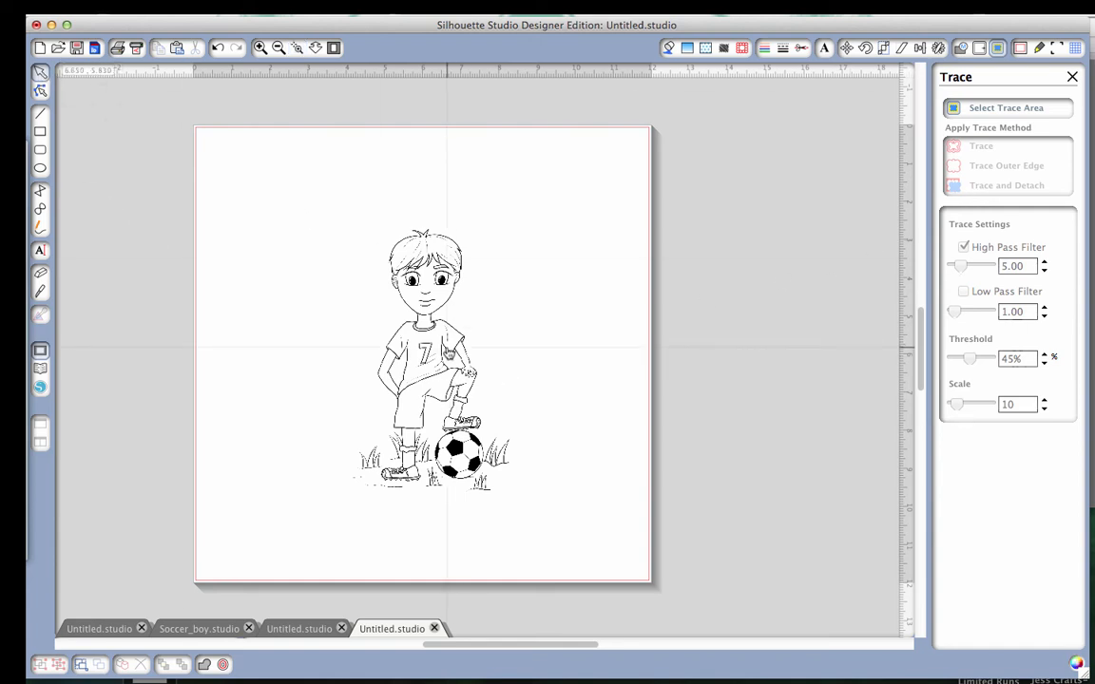
pyautogui.moveTo(409, 323); pyautogui.dragTo(558, 352)
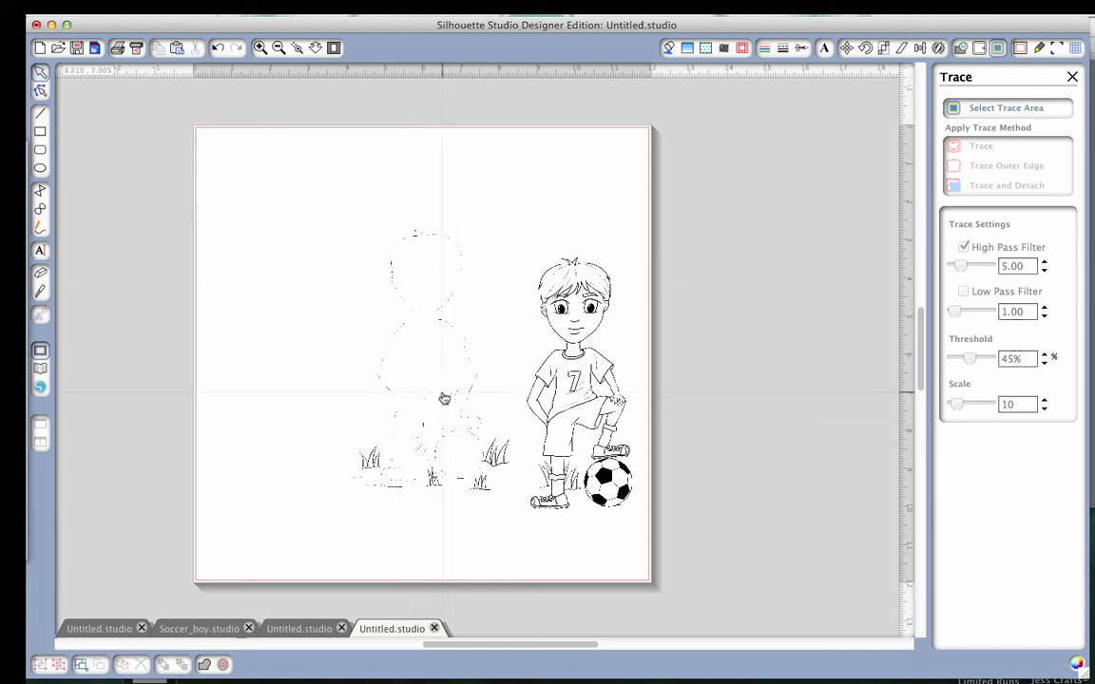
pyautogui.press('super+z')
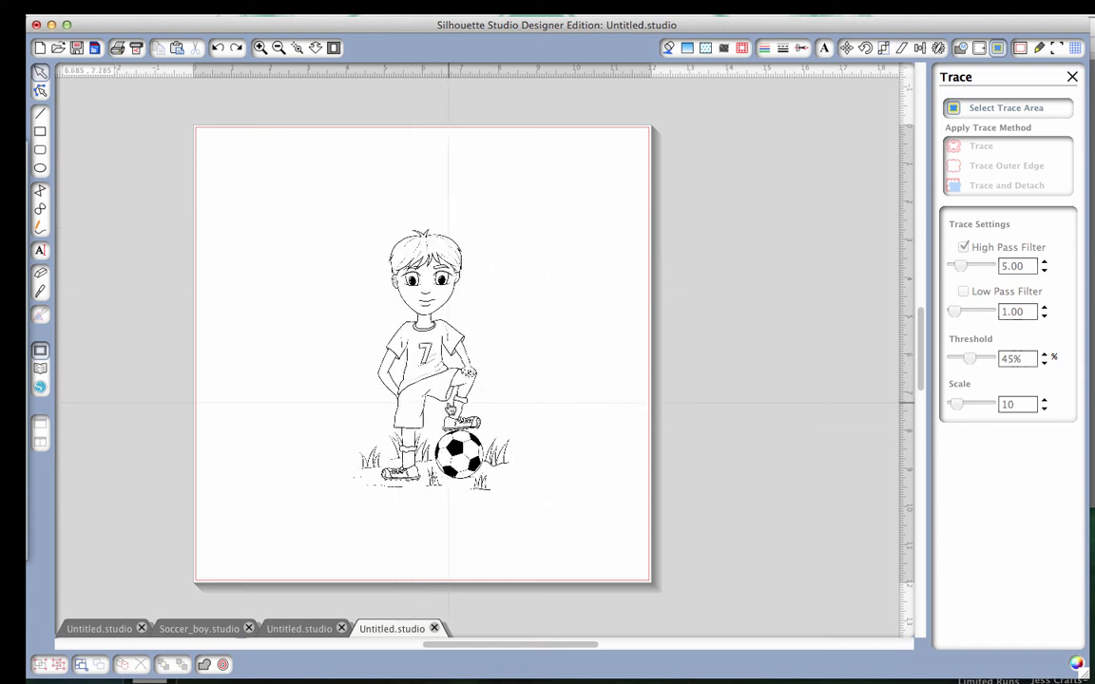
# Trace only the outer edge of the soccer boy drawing within the trace area, and open the offset settings.
pyautogui.click(455, 407)
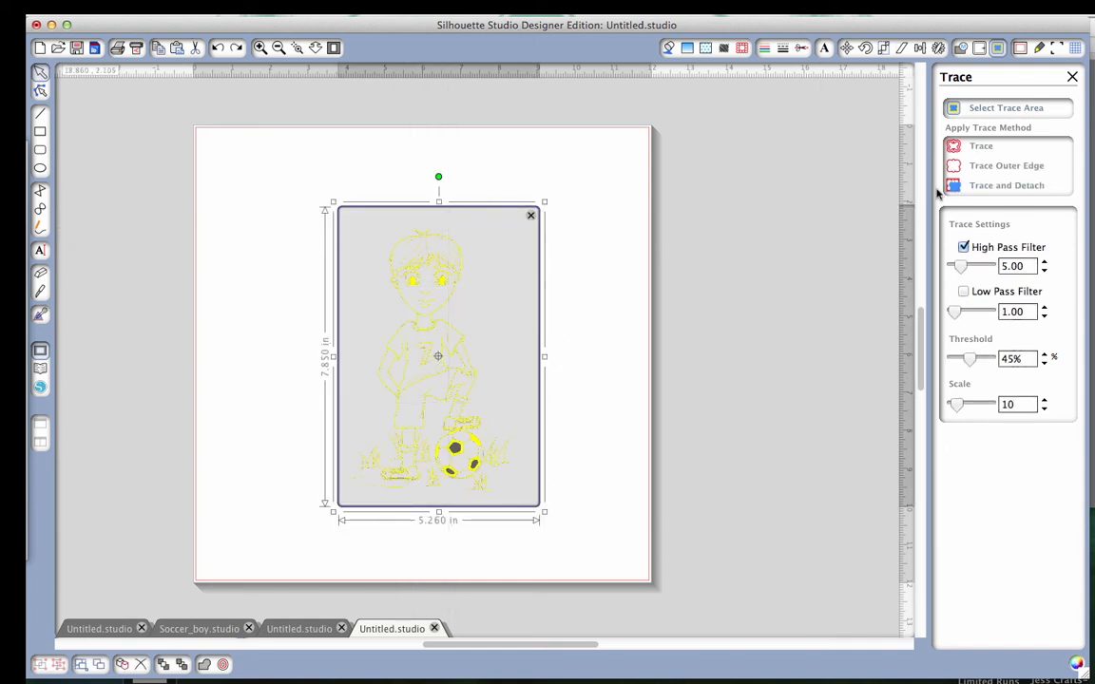
pyautogui.click(993, 168)
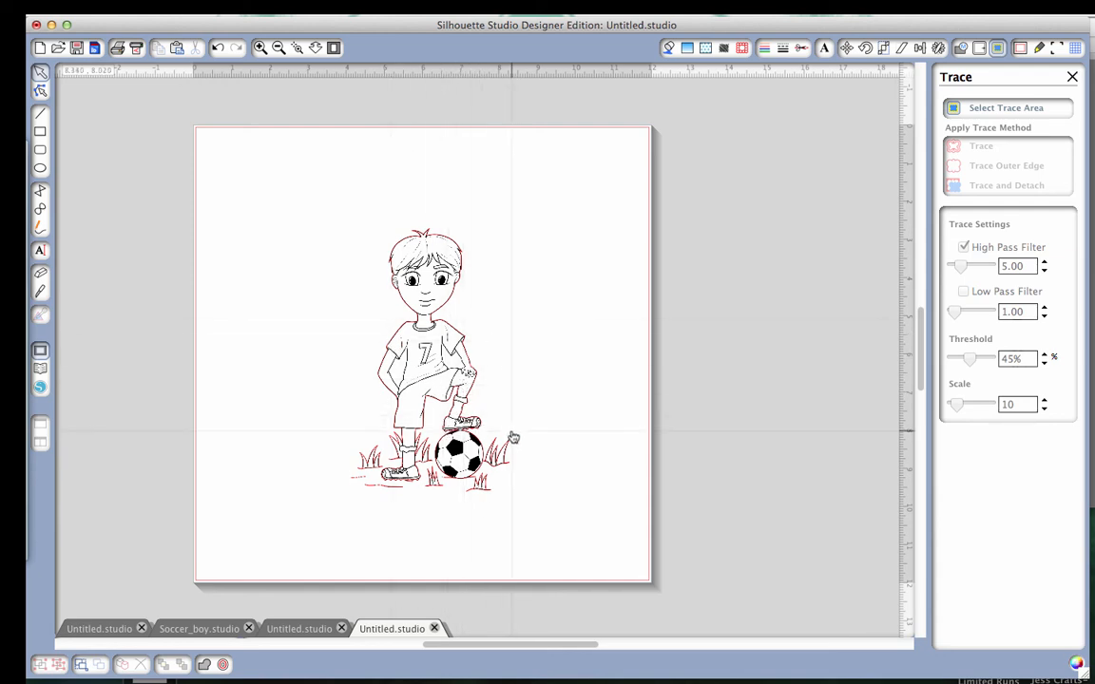
pyautogui.click(979, 49)
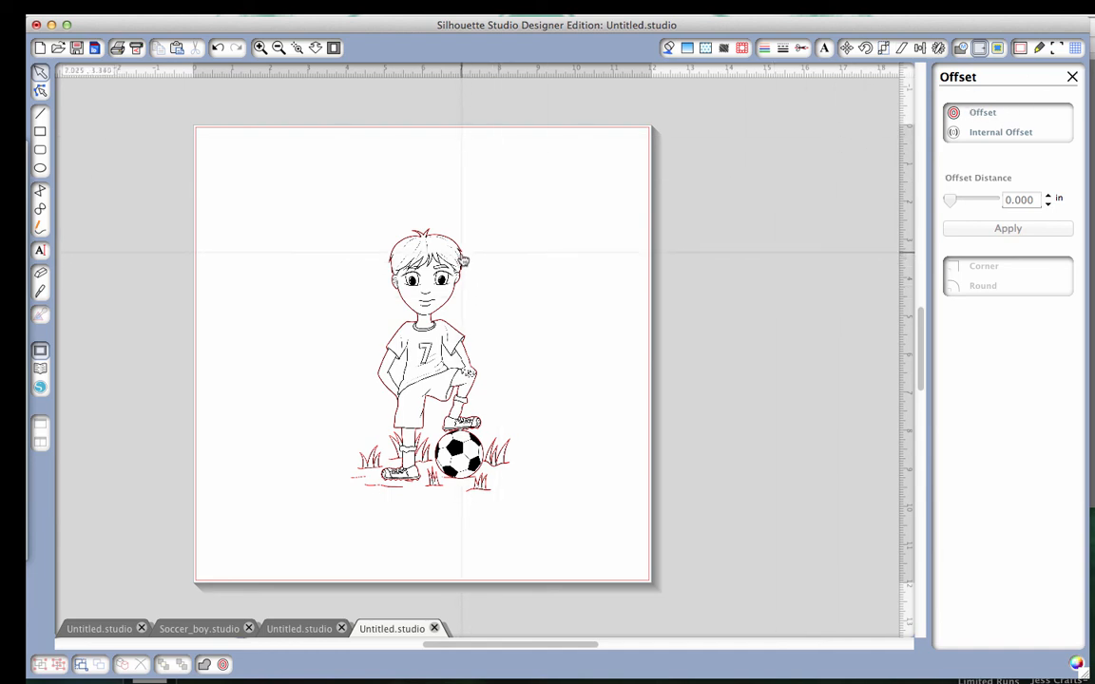
# Offset the traced outline of the soccer boy by 0.050 in with round corners.
pyautogui.click(464, 259)
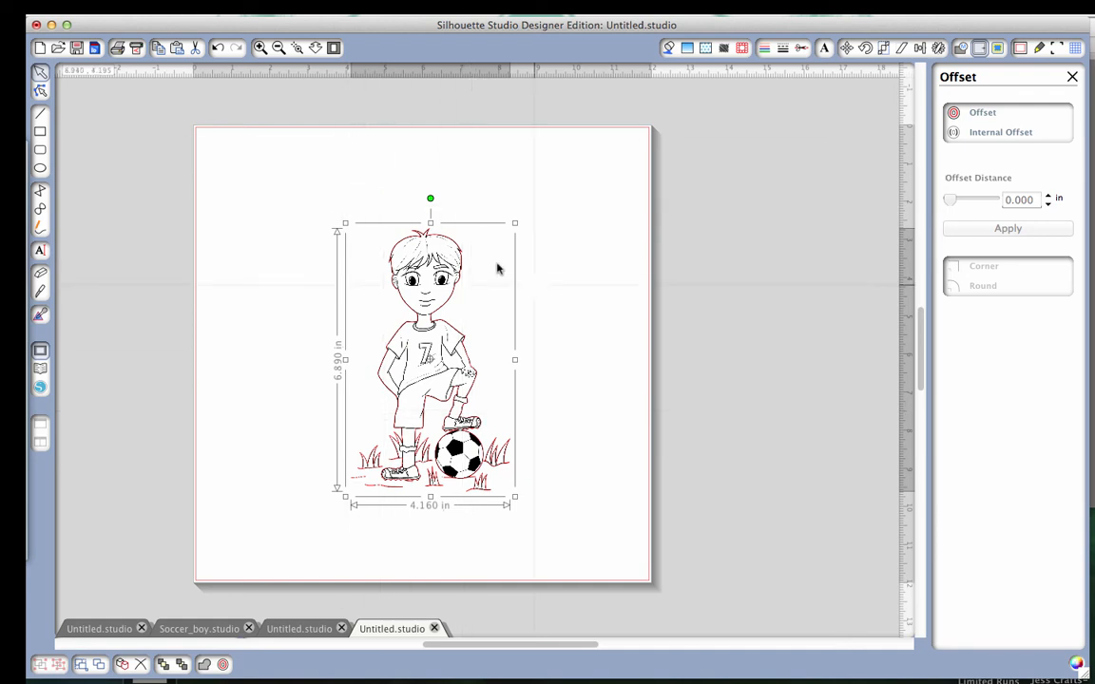
pyautogui.click(992, 113)
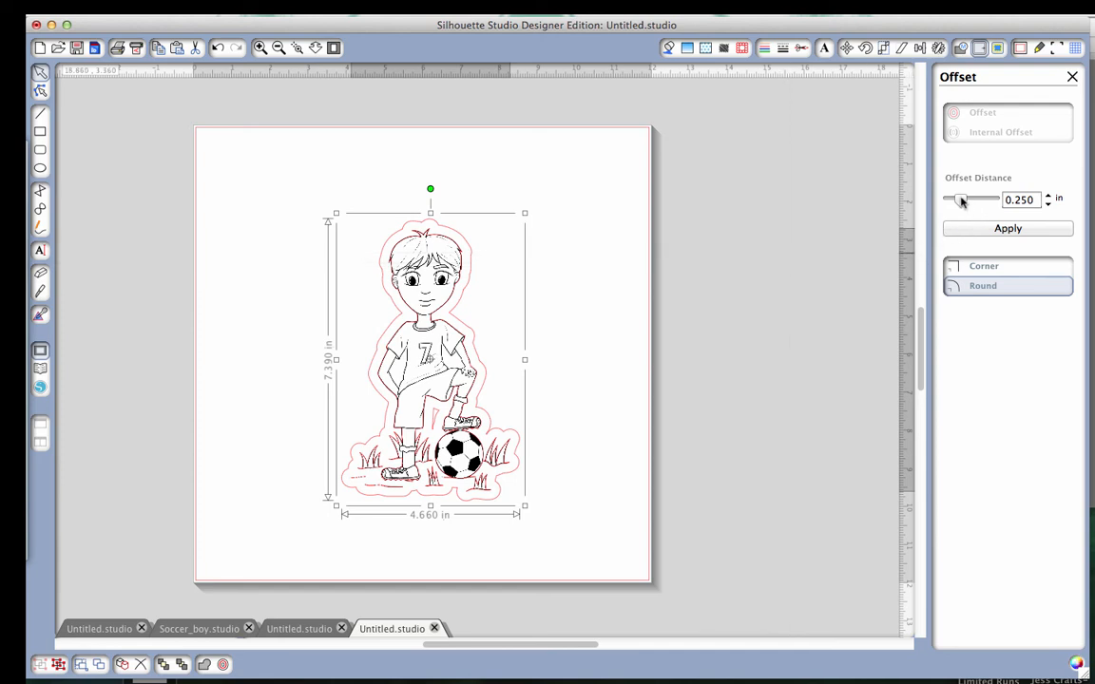
pyautogui.moveTo(962, 200); pyautogui.dragTo(958, 204)
pyautogui.click(1048, 204)
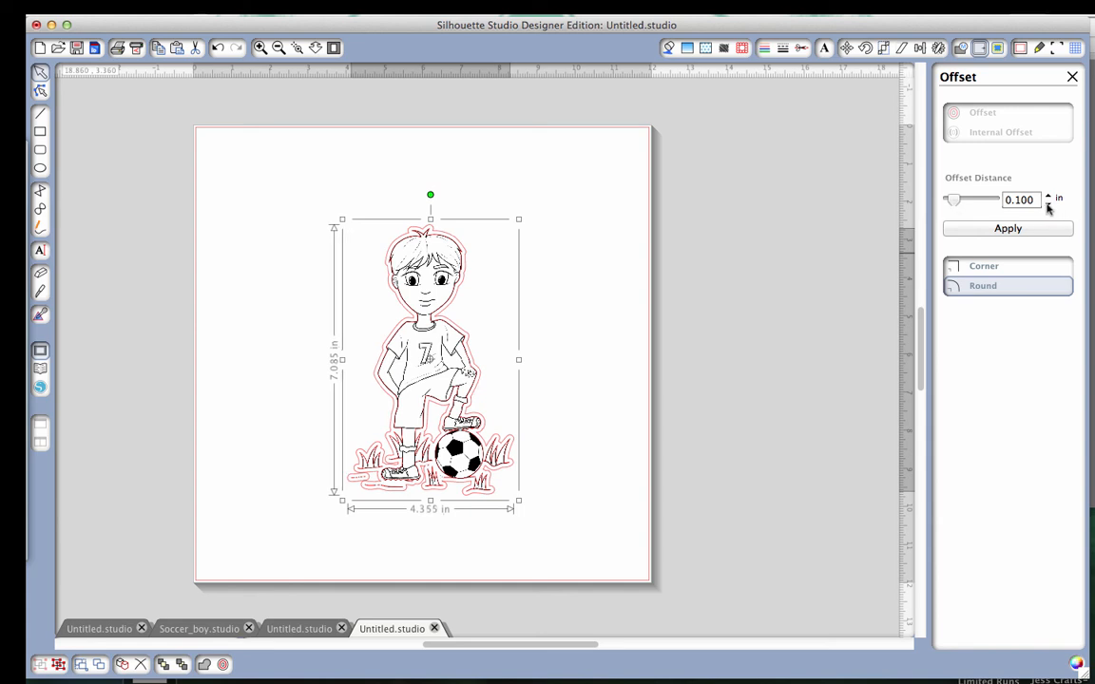
pyautogui.click(1048, 205)
pyautogui.click(1048, 205)
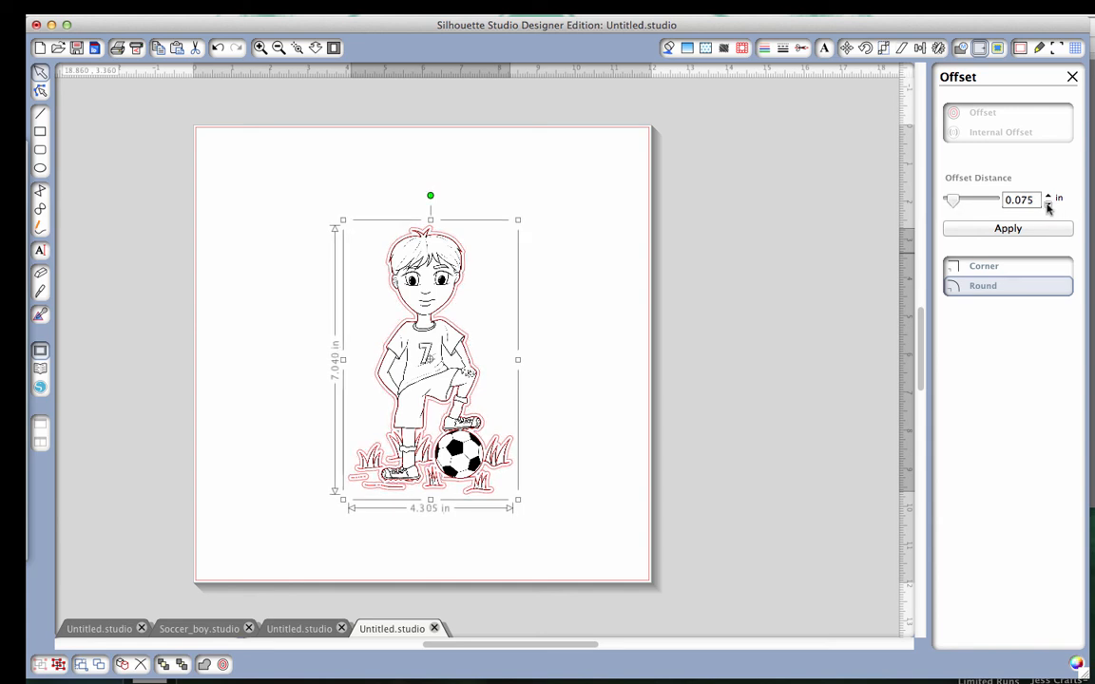
pyautogui.click(1049, 205)
pyautogui.click(1049, 206)
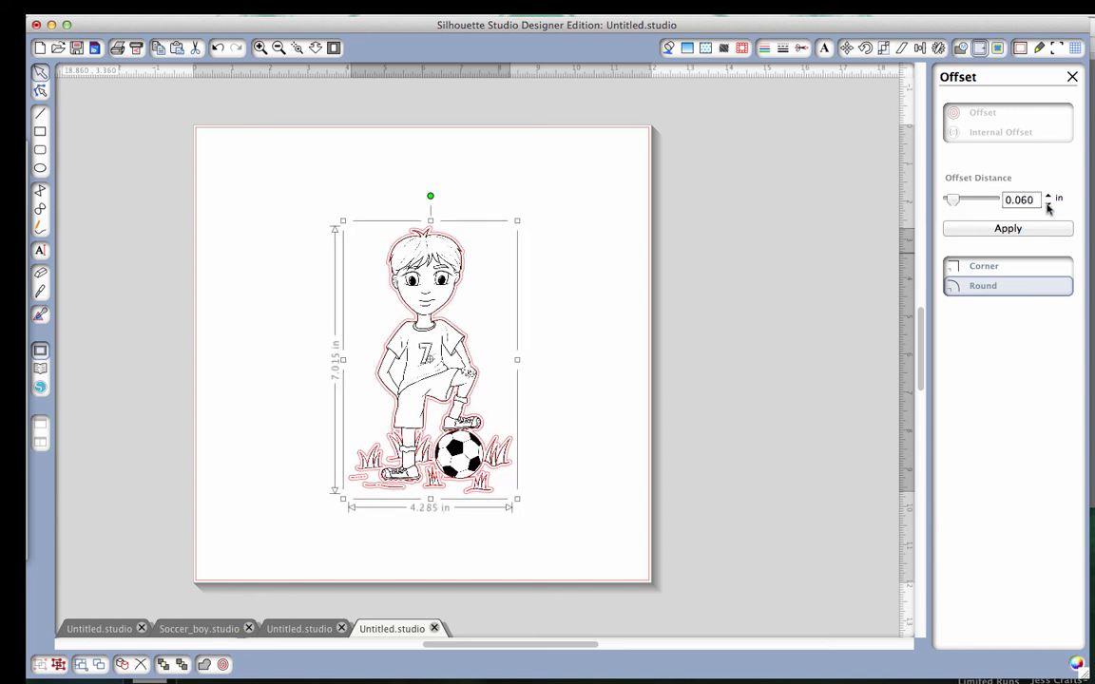
pyautogui.click(1048, 206)
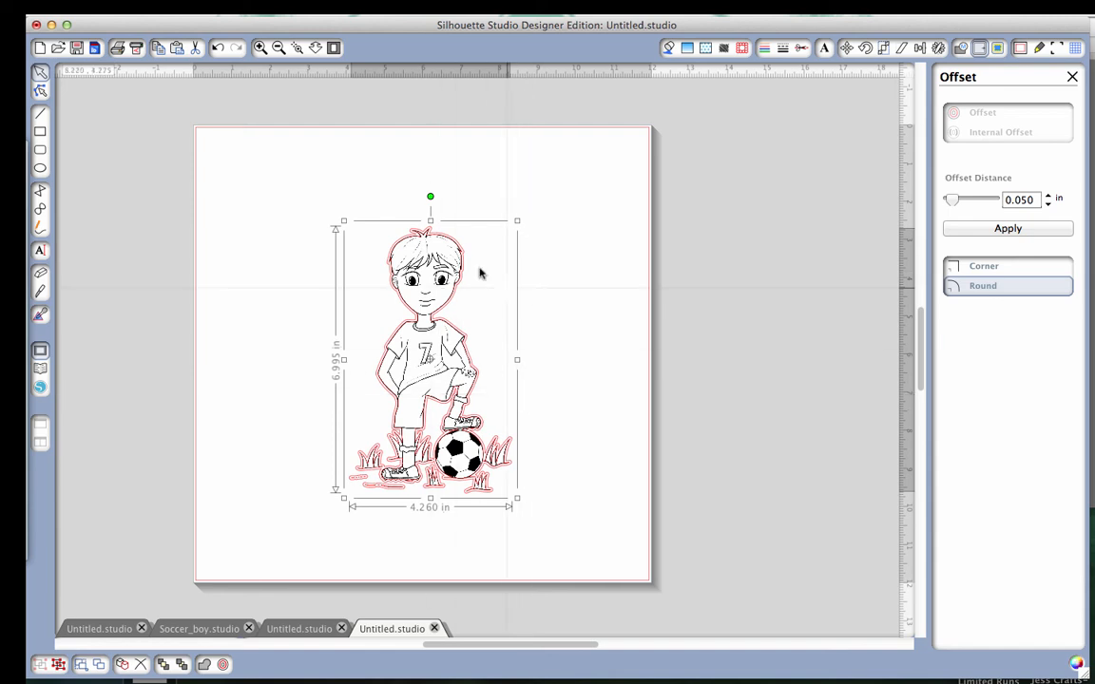
pyautogui.click(1008, 229)
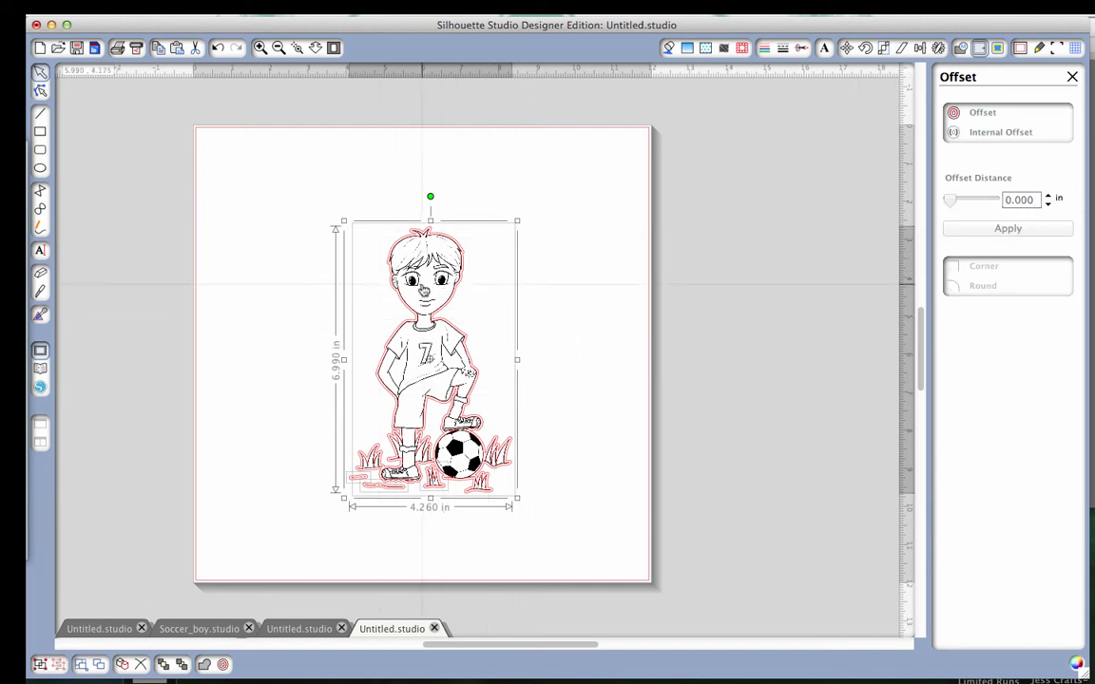
# Delete the original trace line, check the drawing against the offset outline, and set the drawing aside near the page's right edge.
pyautogui.moveTo(425, 290); pyautogui.dragTo(664, 291)
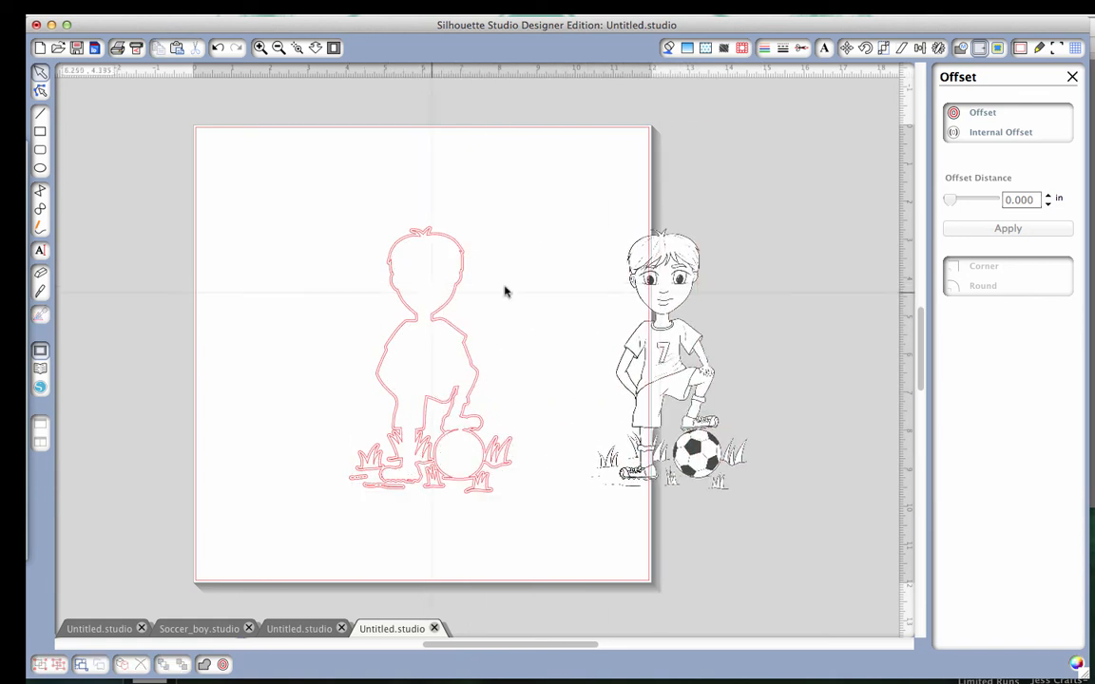
pyautogui.click(392, 267)
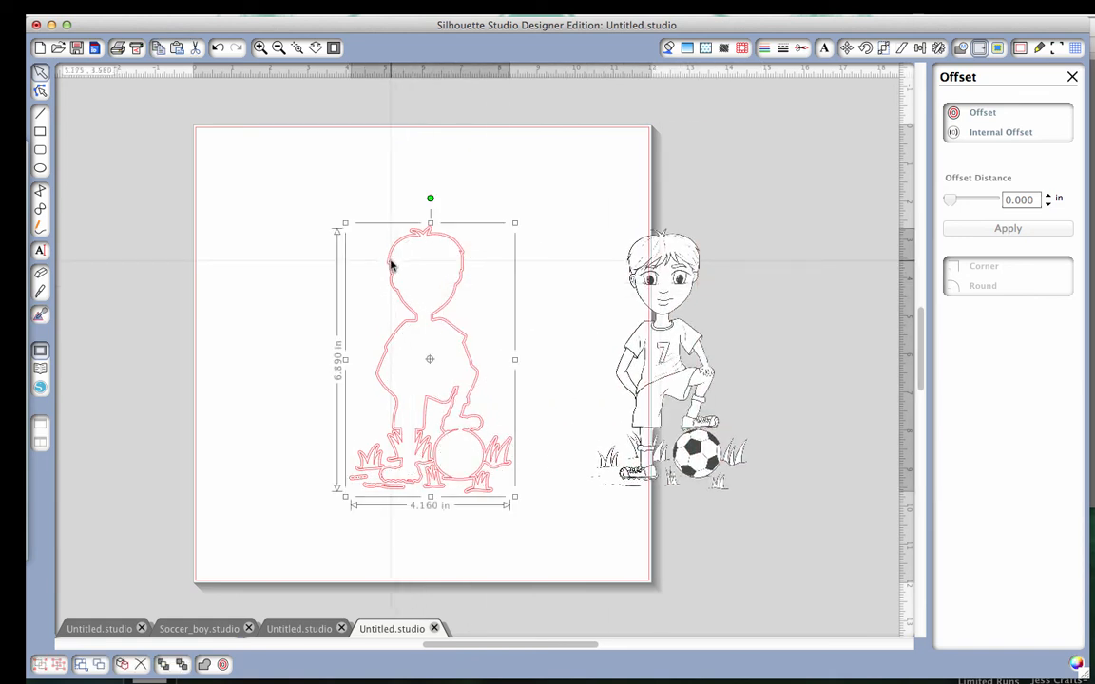
pyautogui.click(391, 266)
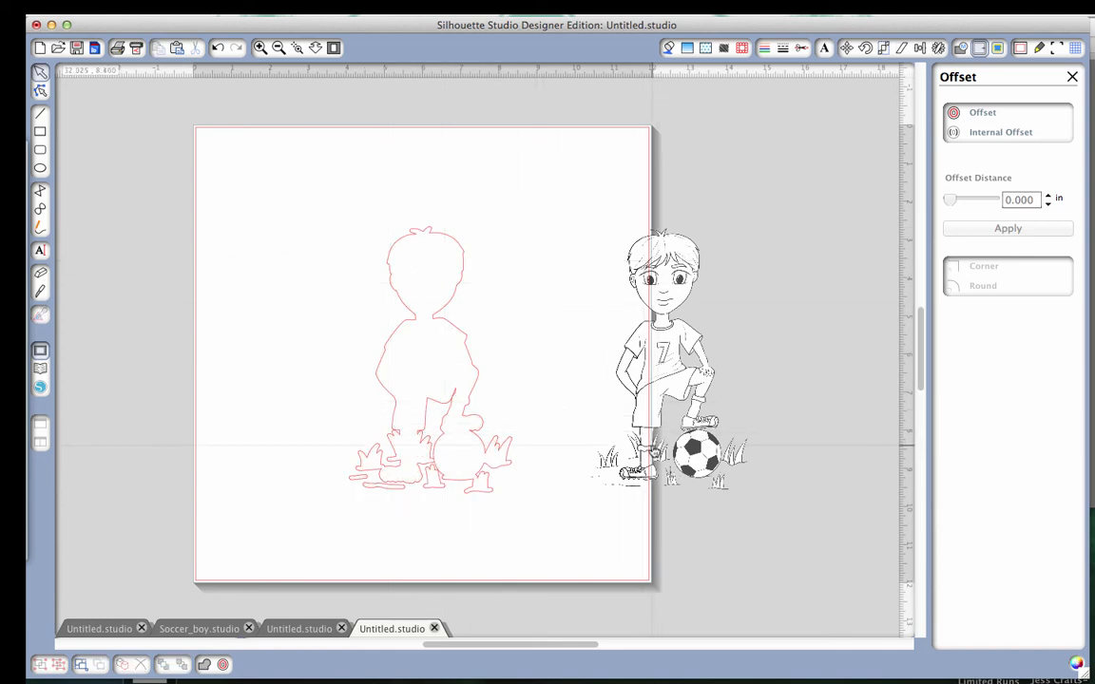
pyautogui.moveTo(645, 439)
pyautogui.mouseDown()
pyautogui.moveTo(415, 443)
pyautogui.moveTo(414, 453)
pyautogui.mouseUp()
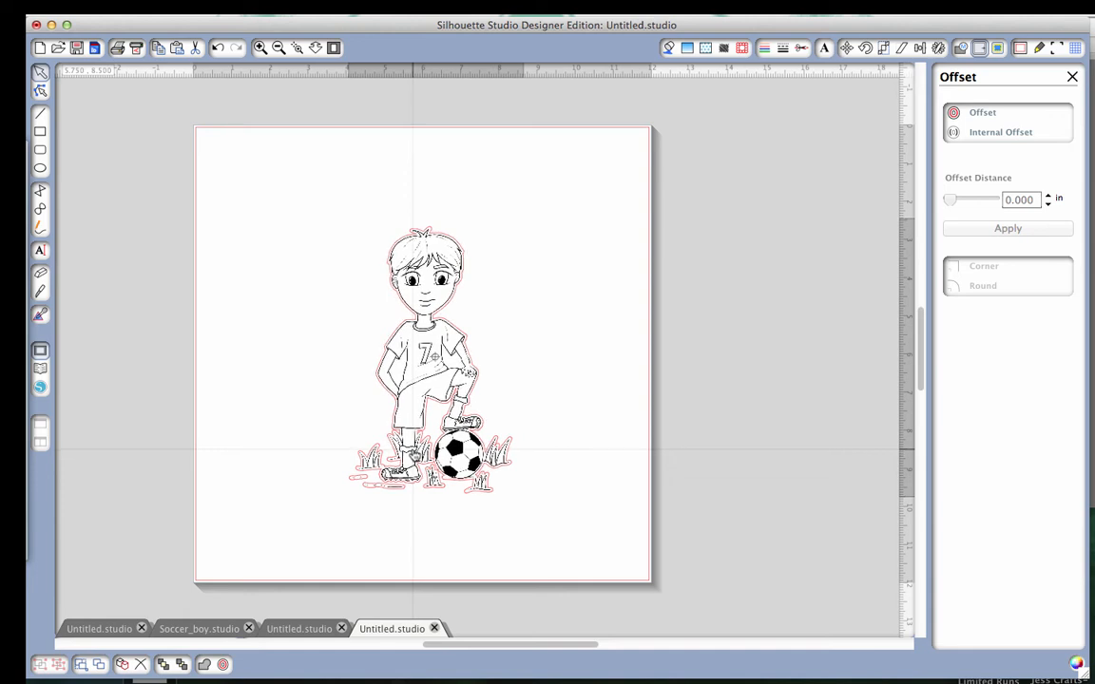
pyautogui.moveTo(414, 453)
pyautogui.mouseDown()
pyautogui.moveTo(407, 443)
pyautogui.moveTo(576, 350)
pyautogui.mouseUp()
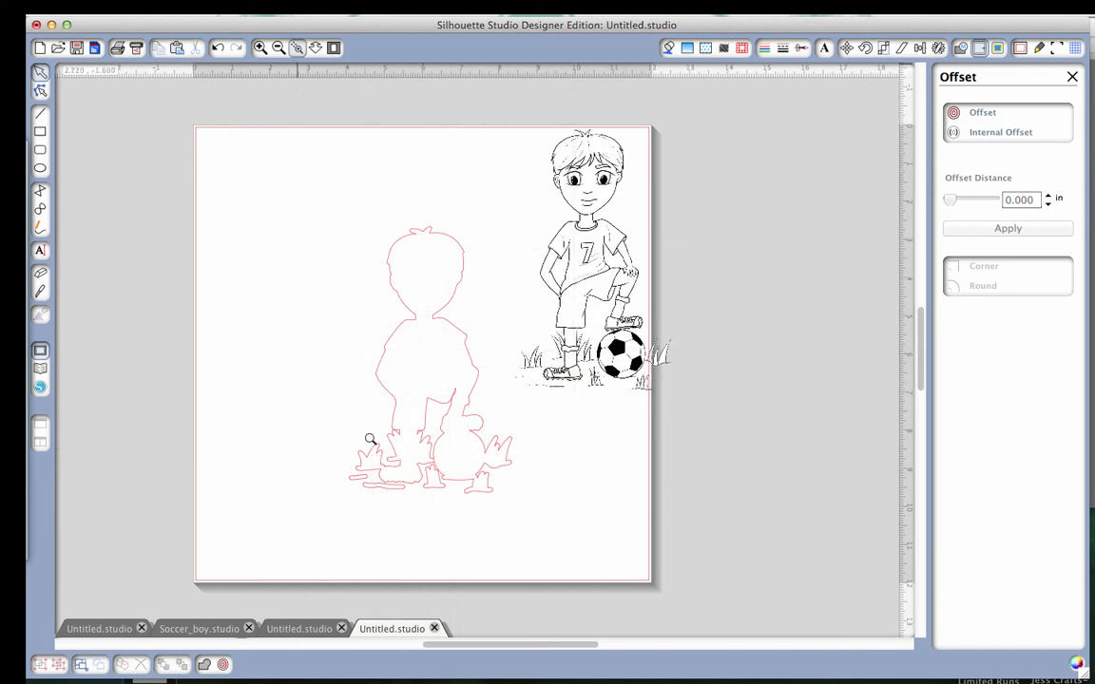
# Examine the offset outline up close around the feet, grass and ball for narrow gaps and separate pieces.
pyautogui.moveTo(371, 439); pyautogui.dragTo(484, 484)
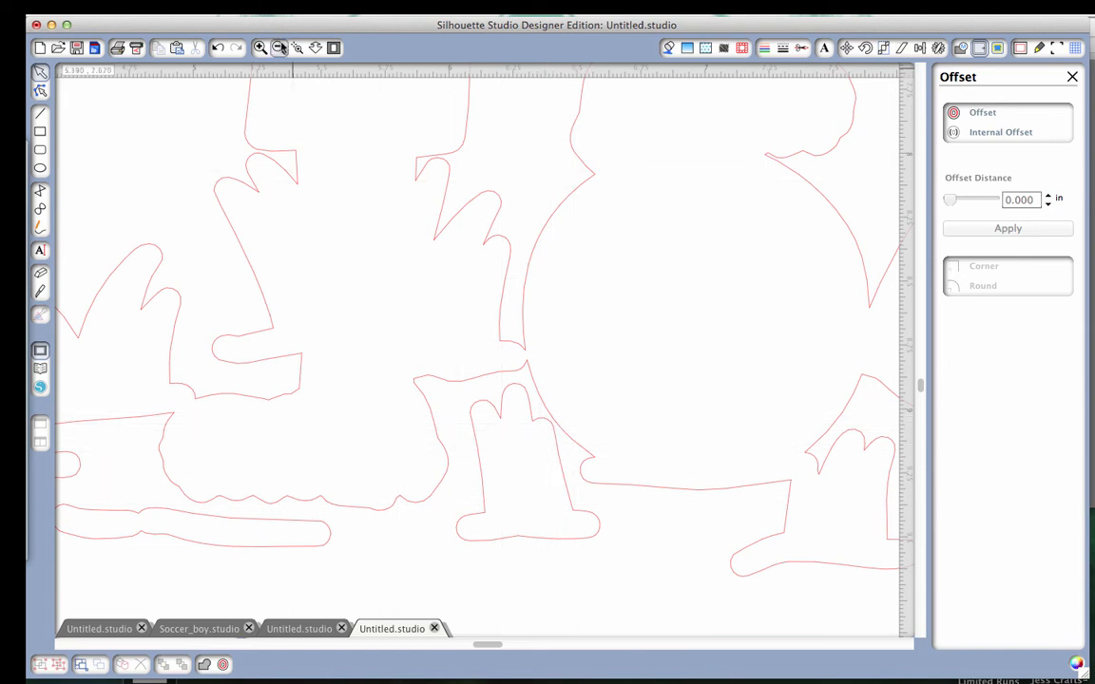
pyautogui.click(279, 47)
pyautogui.click(279, 47)
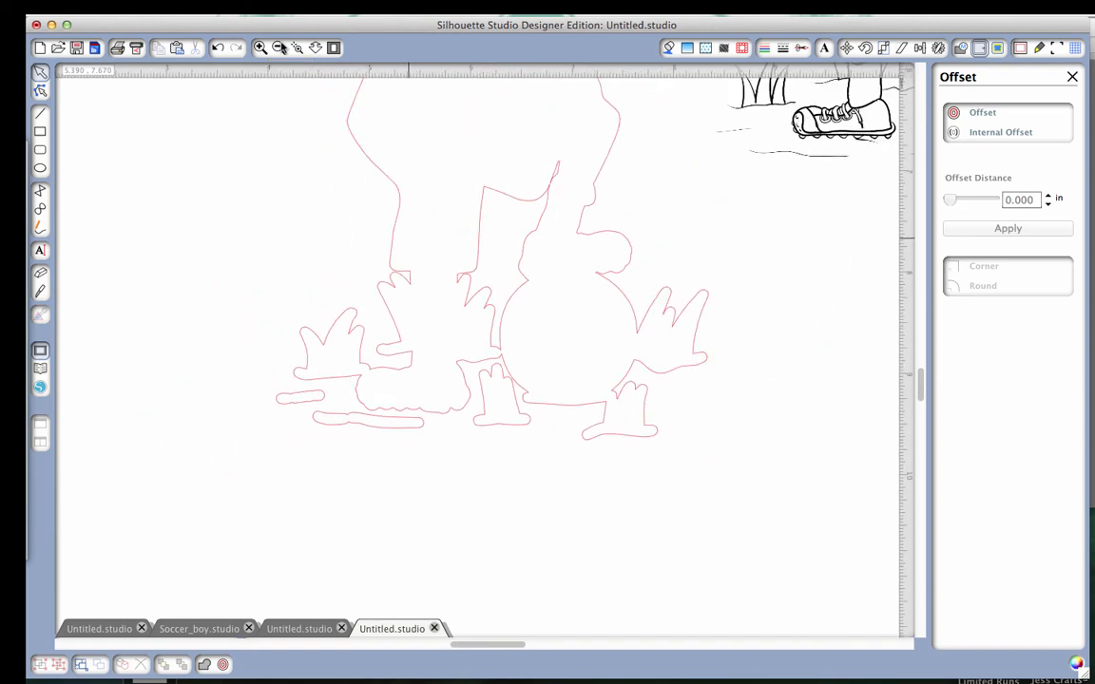
pyautogui.scroll(3, 447, 261)
pyautogui.click(277, 47)
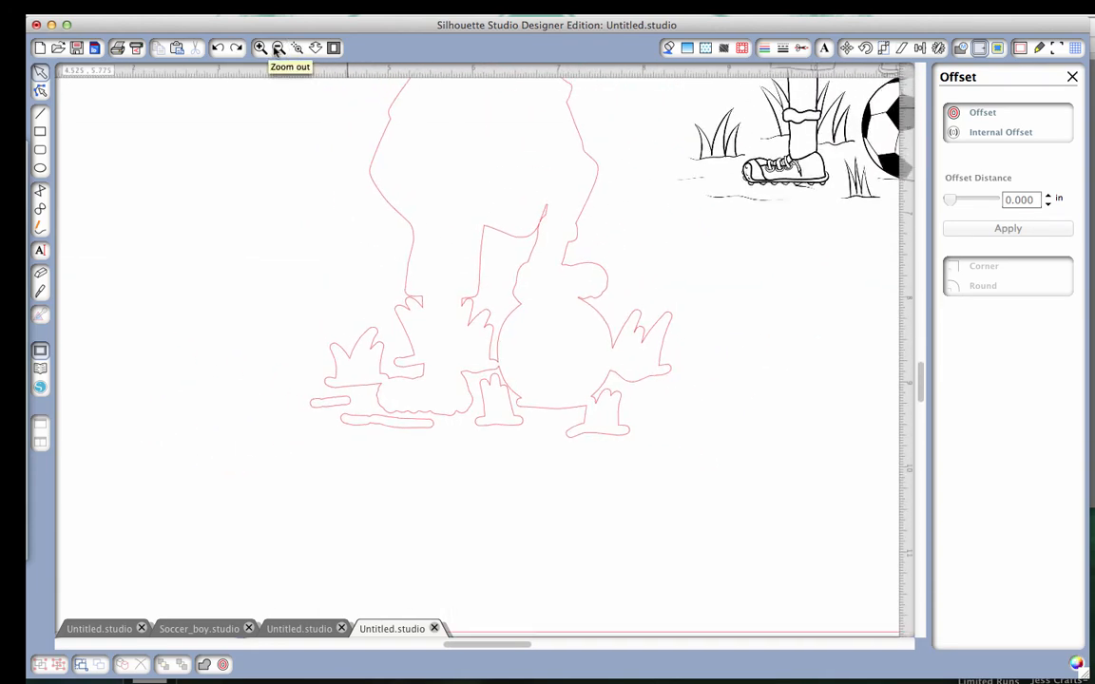
pyautogui.click(278, 47)
pyautogui.scroll(5, 428, 238)
pyautogui.hscroll(1, 428, 237)
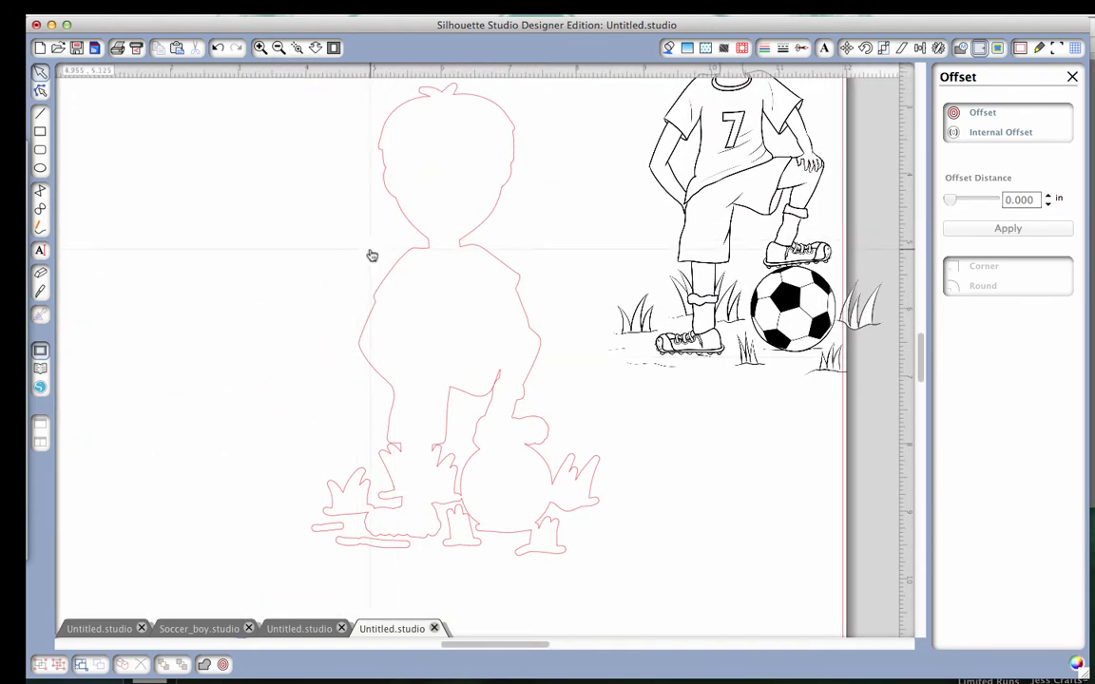
# Delete the offset outline with its separate ground and grass pieces, and move the soccer boy drawing back to the middle of the page.
pyautogui.click(532, 325)
pyautogui.press('Delete')
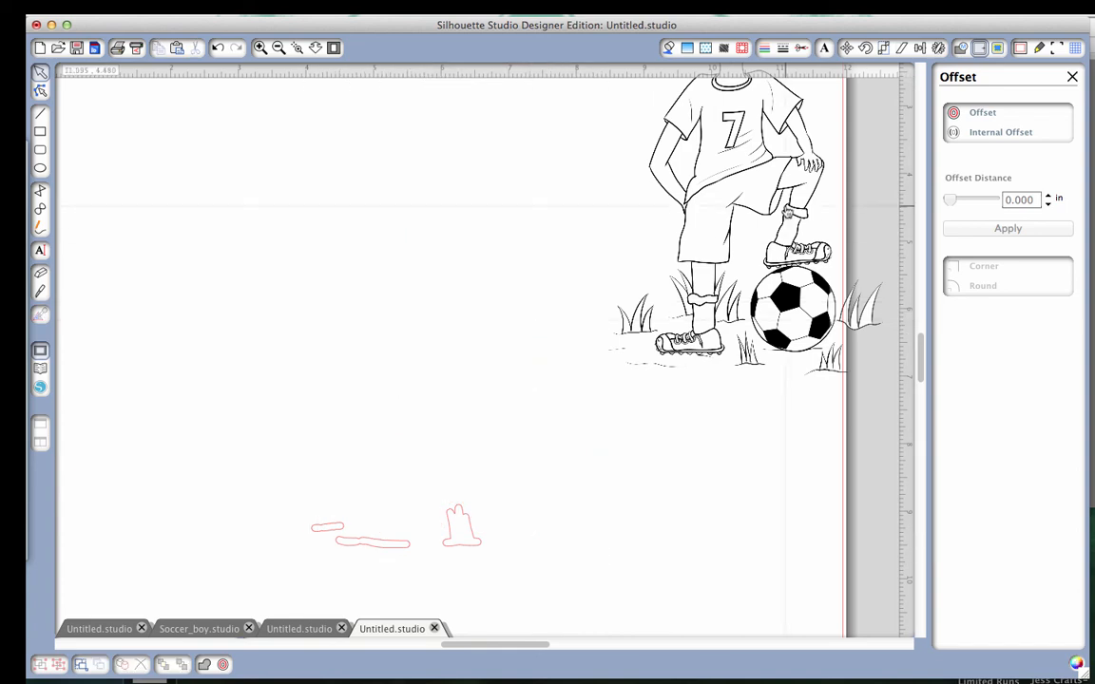
pyautogui.moveTo(271, 433); pyautogui.dragTo(549, 577)
pyautogui.press('Delete')
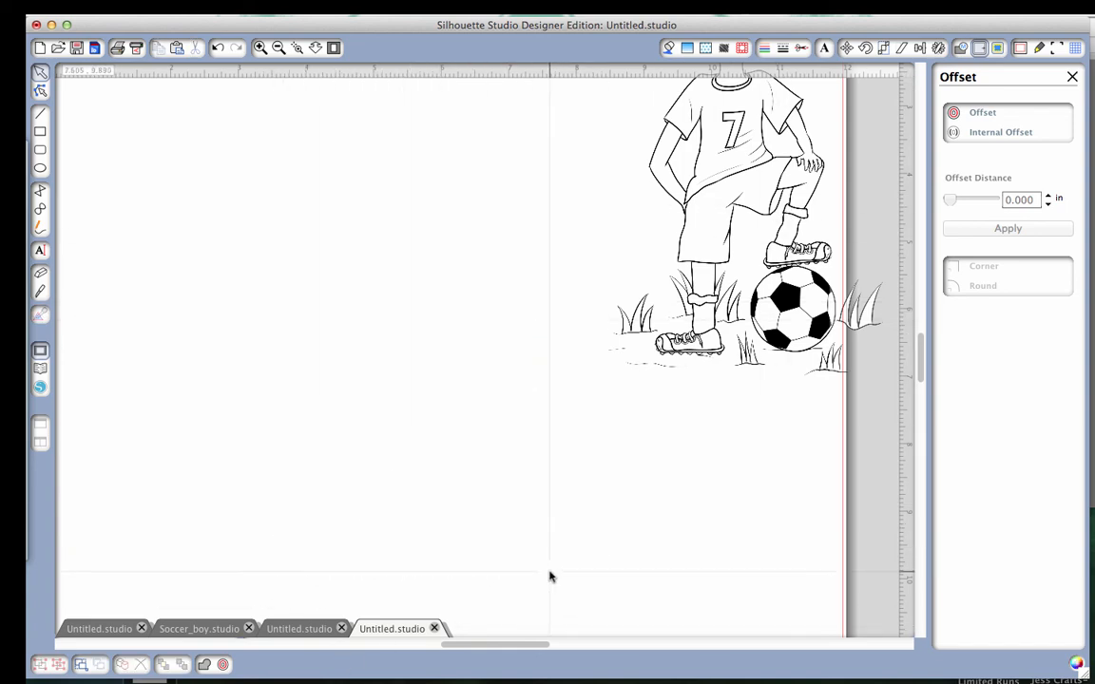
pyautogui.scroll(4, 425, 368)
pyautogui.hscroll(6, 424, 368)
pyautogui.moveTo(425, 368); pyautogui.dragTo(428, 371)
pyautogui.click(428, 371)
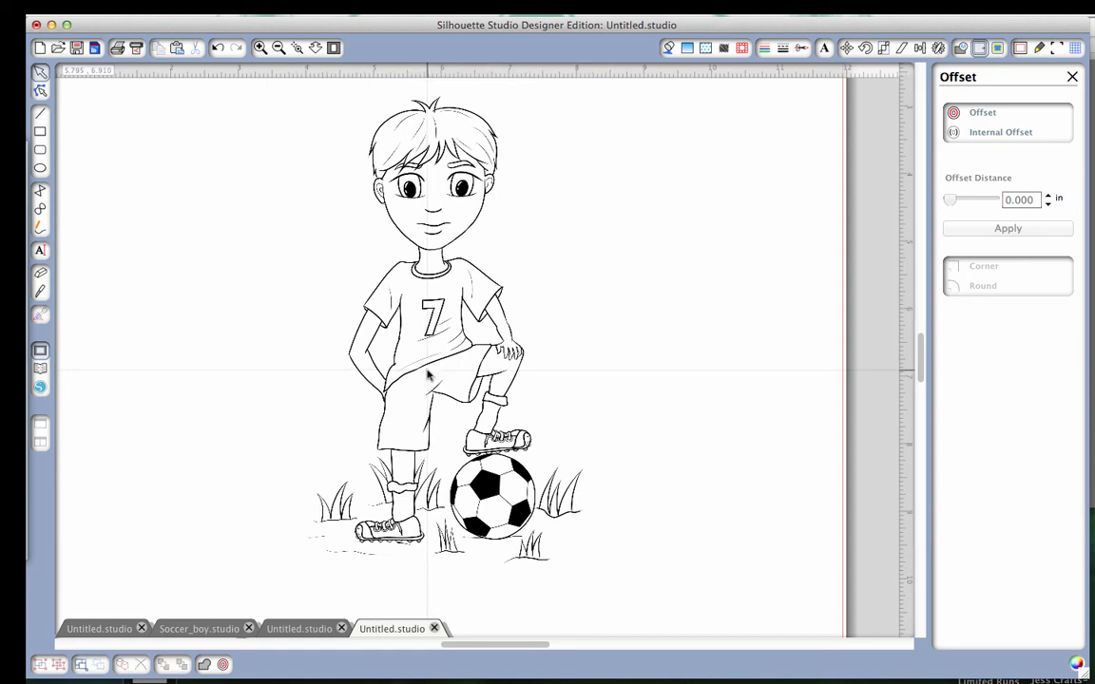
# Trace only the outer edge of the soccer boy drawing within a new trace area about 5.78 by 7.33 in.
pyautogui.click(998, 48)
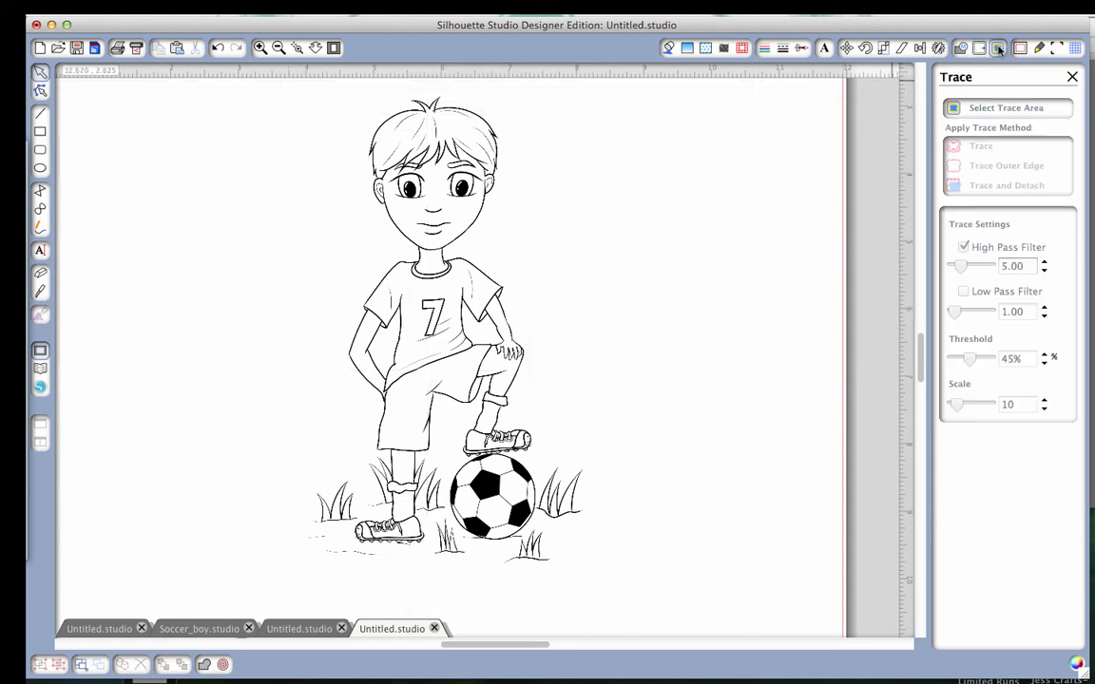
pyautogui.click(996, 111)
pyautogui.moveTo(271, 86)
pyautogui.mouseDown()
pyautogui.moveTo(271, 207)
pyautogui.moveTo(621, 426)
pyautogui.moveTo(663, 580)
pyautogui.mouseUp()
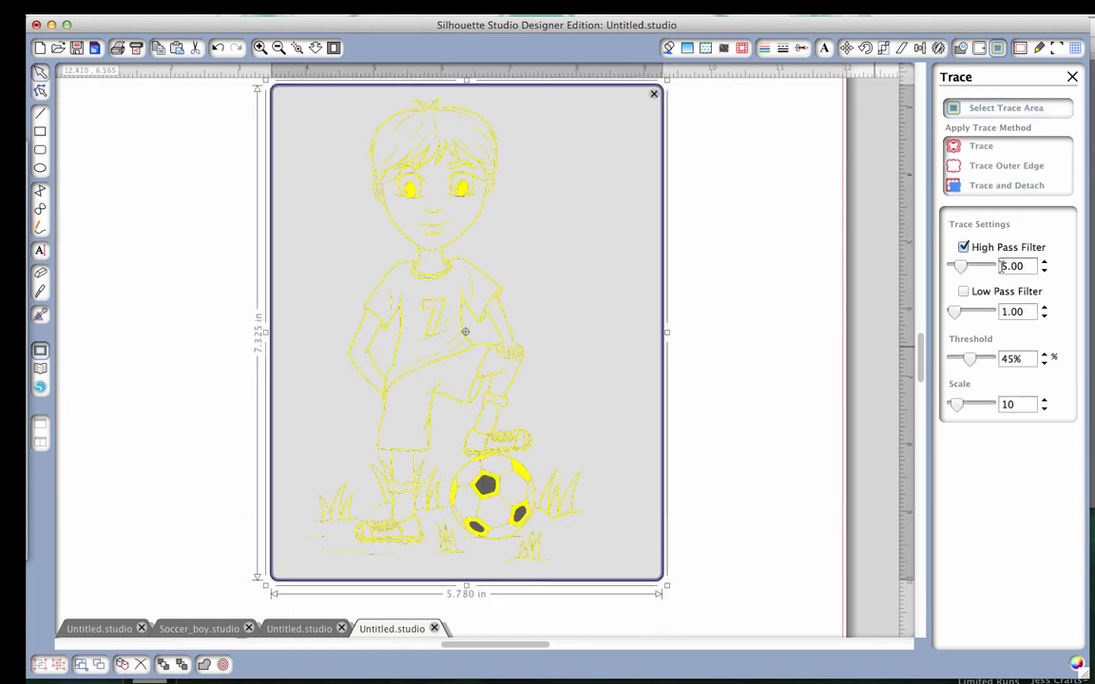
pyautogui.click(982, 168)
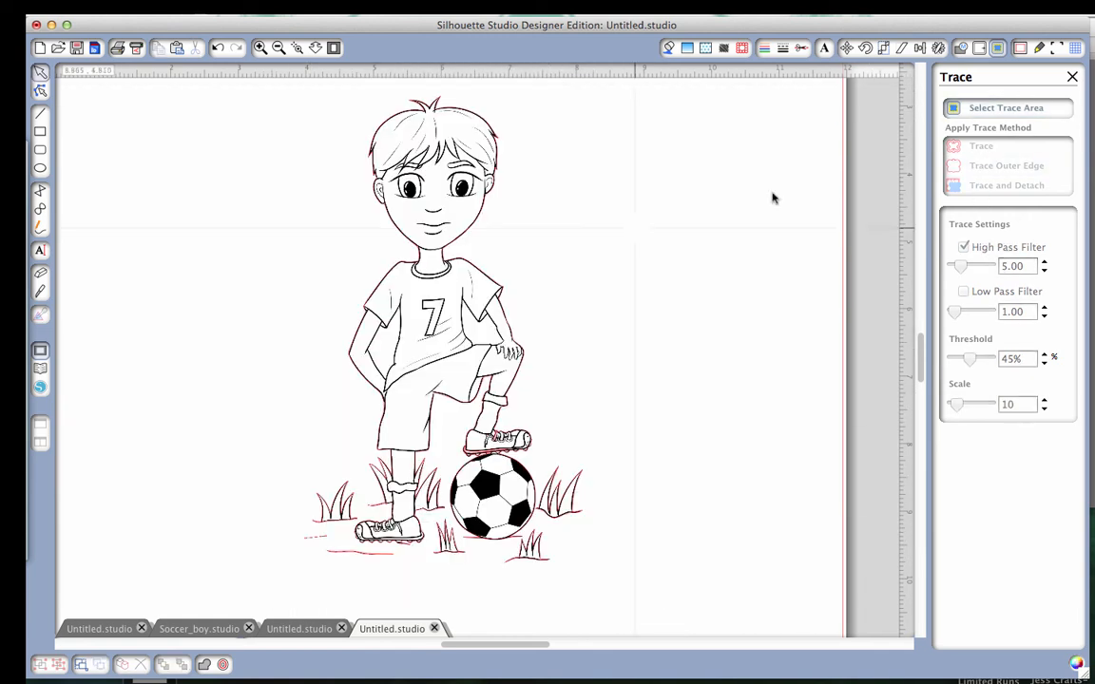
# Offset the new outer-edge trace by 0.065 in with round corners.
pyautogui.click(524, 366)
pyautogui.click(980, 48)
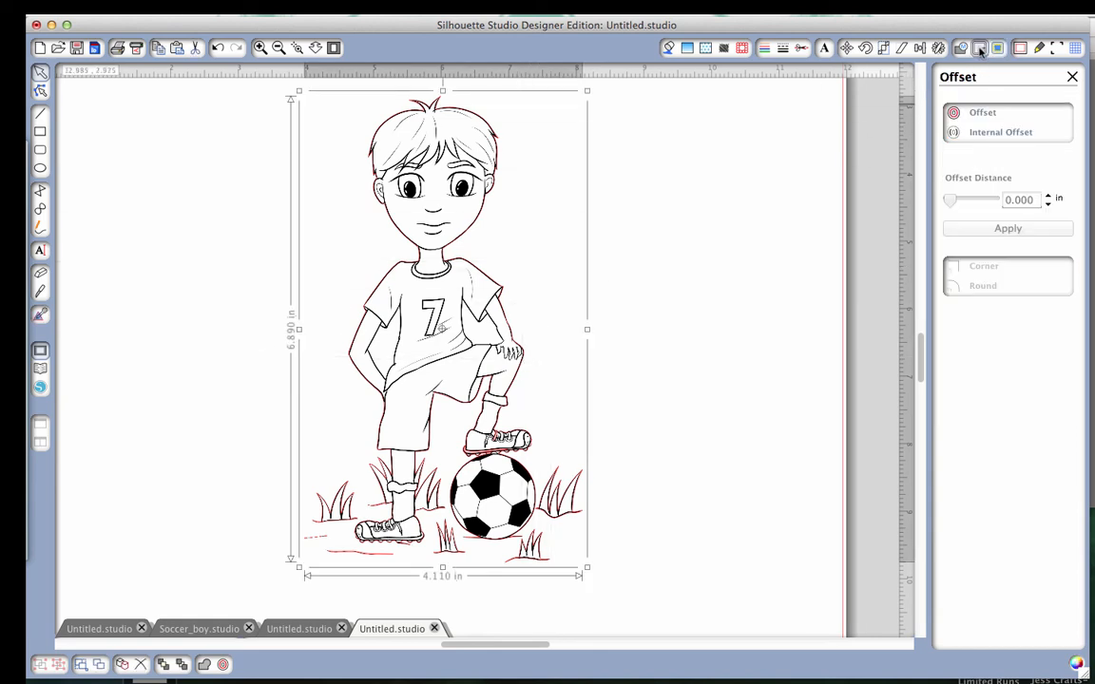
pyautogui.click(983, 114)
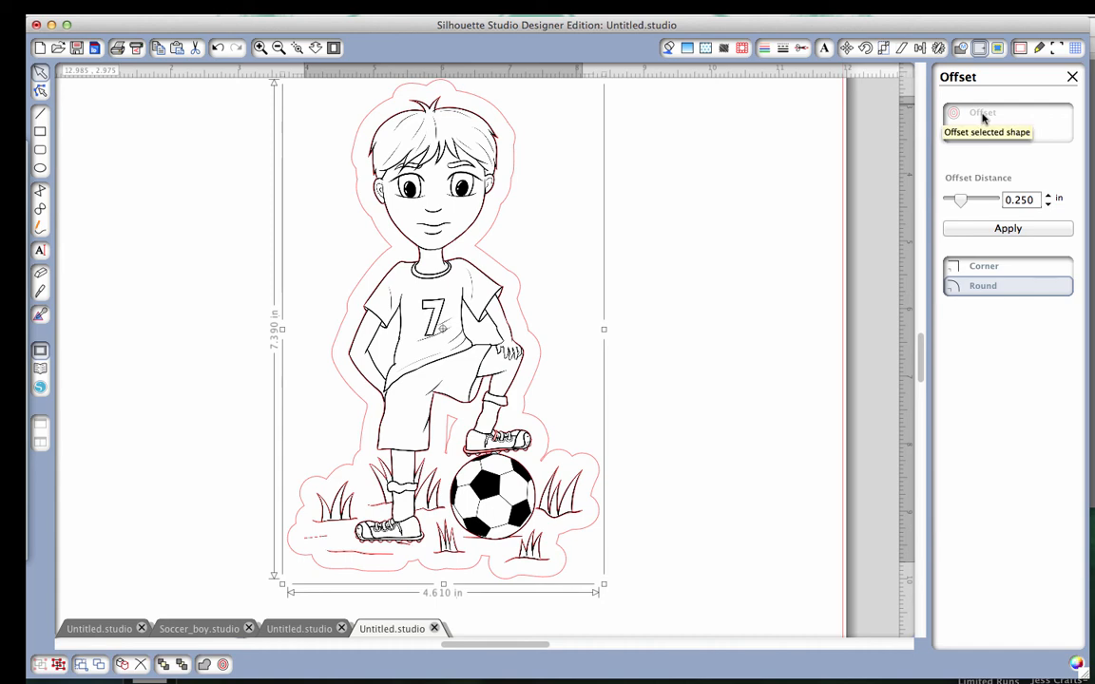
pyautogui.moveTo(967, 202); pyautogui.dragTo(957, 202)
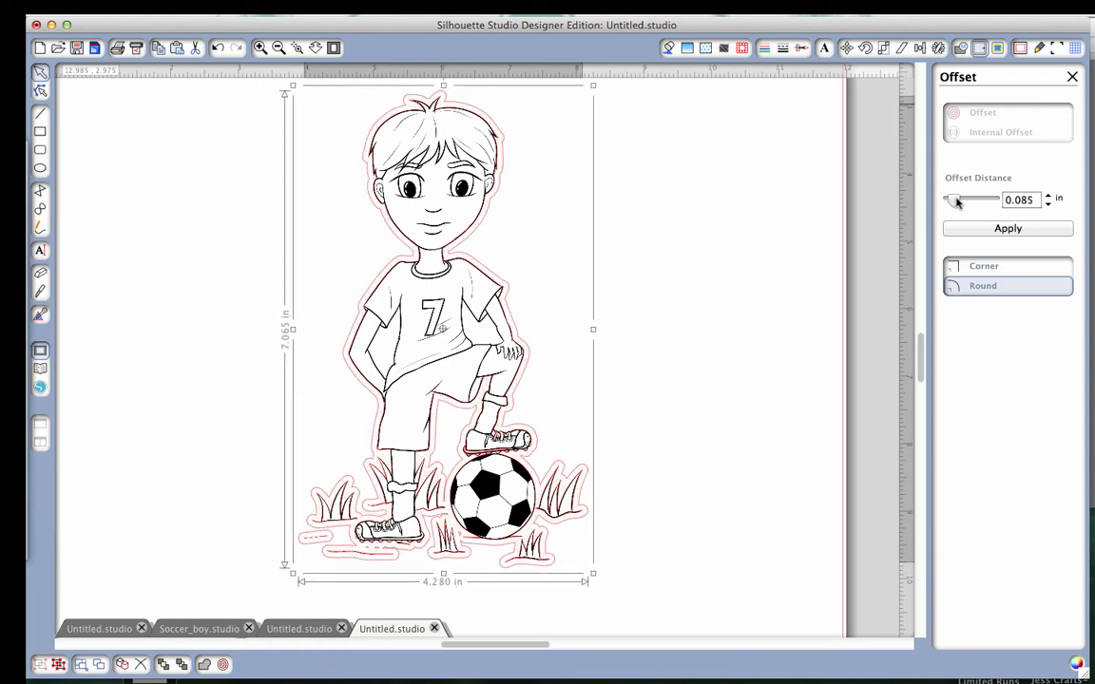
pyautogui.click(1047, 206)
pyautogui.click(1047, 207)
pyautogui.click(1047, 206)
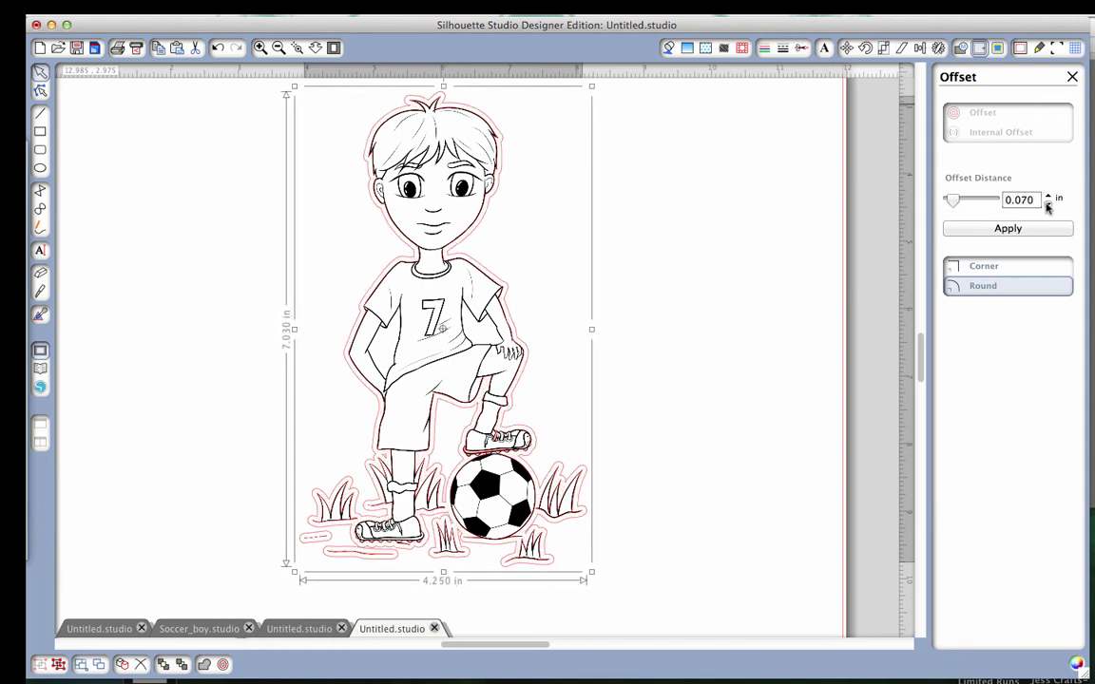
pyautogui.click(1048, 206)
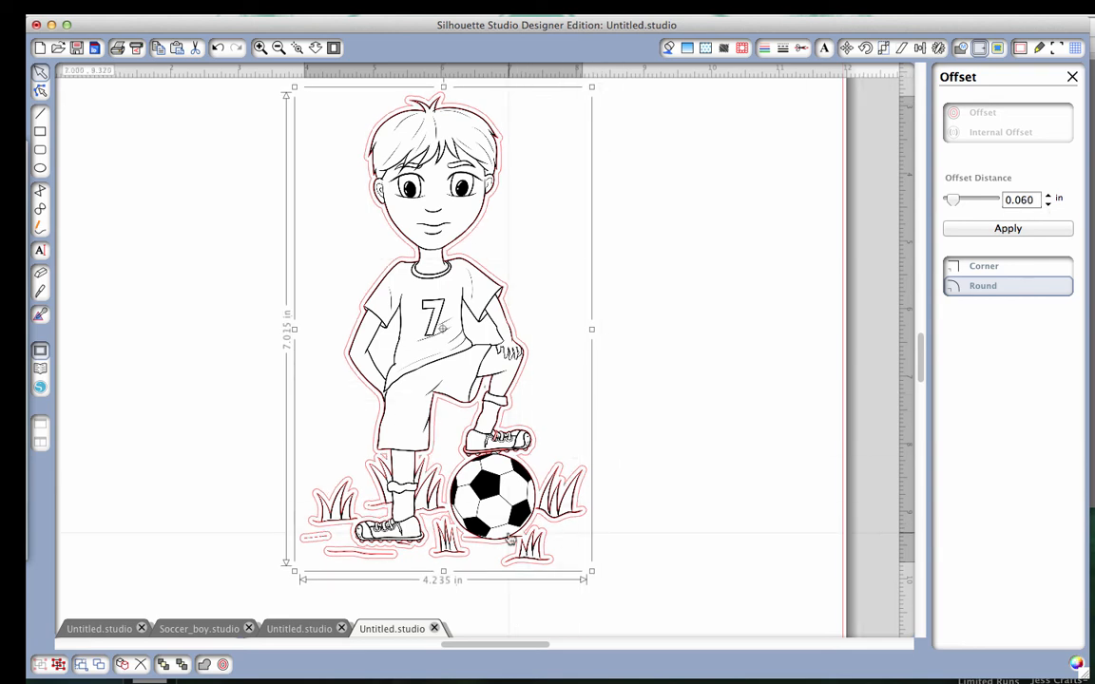
pyautogui.click(1047, 199)
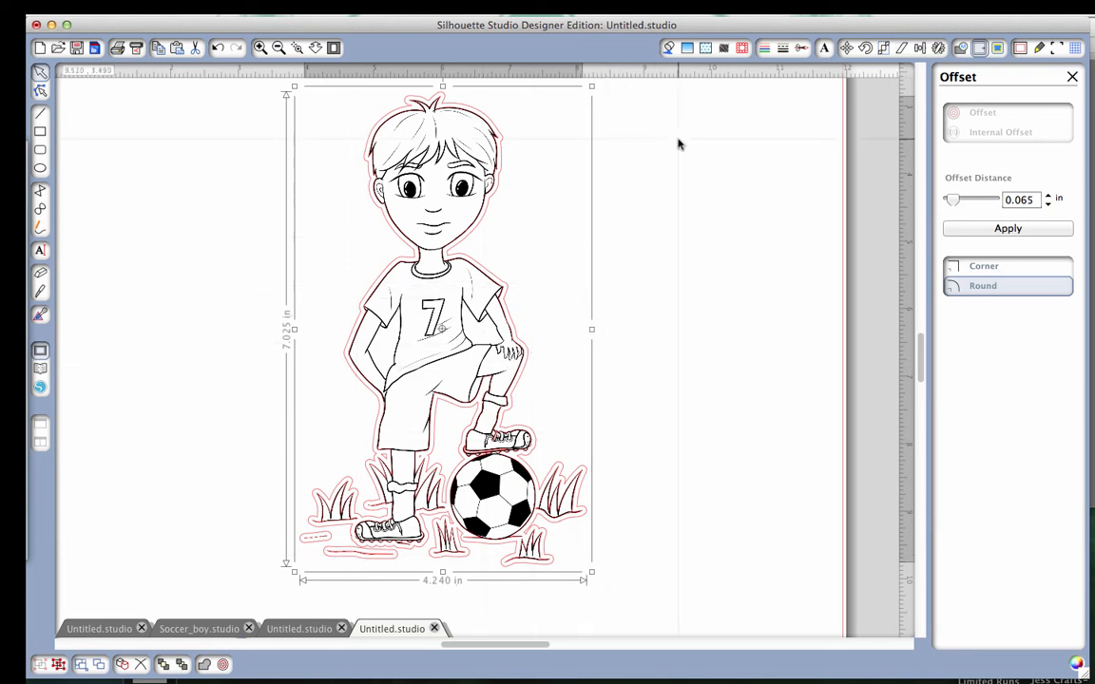
pyautogui.click(995, 231)
# Move the drawing off the trace lines to the page's right edge and delete the inner trace line, keeping the offset outline.
pyautogui.moveTo(401, 324); pyautogui.dragTo(713, 327)
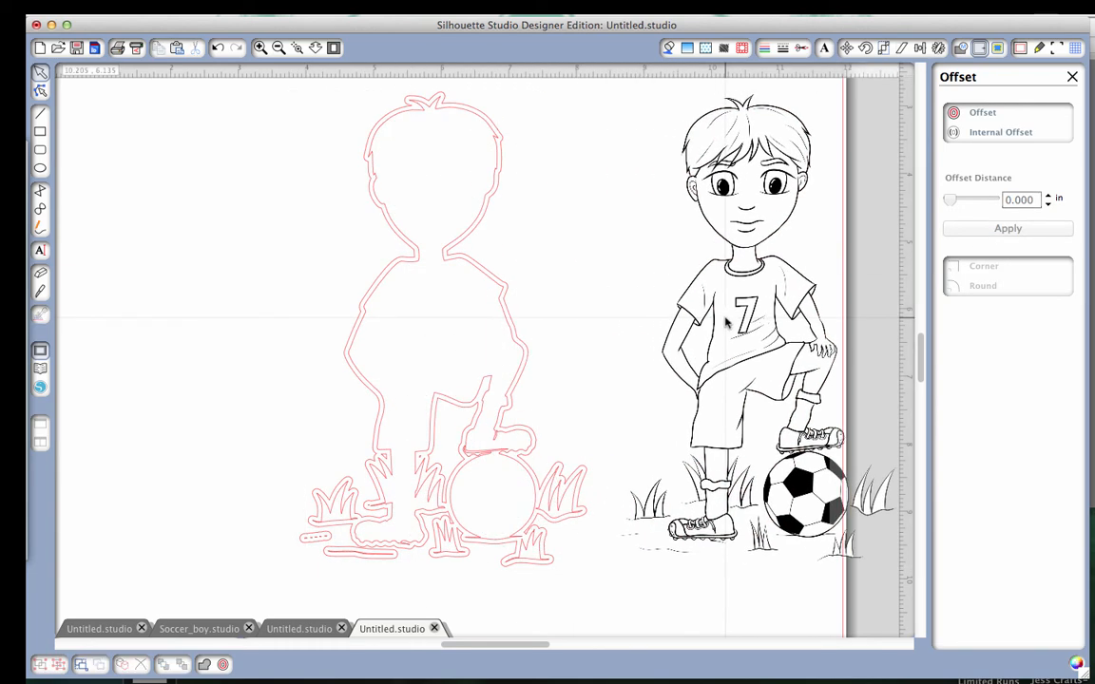
pyautogui.click(416, 267)
pyautogui.press('Delete')
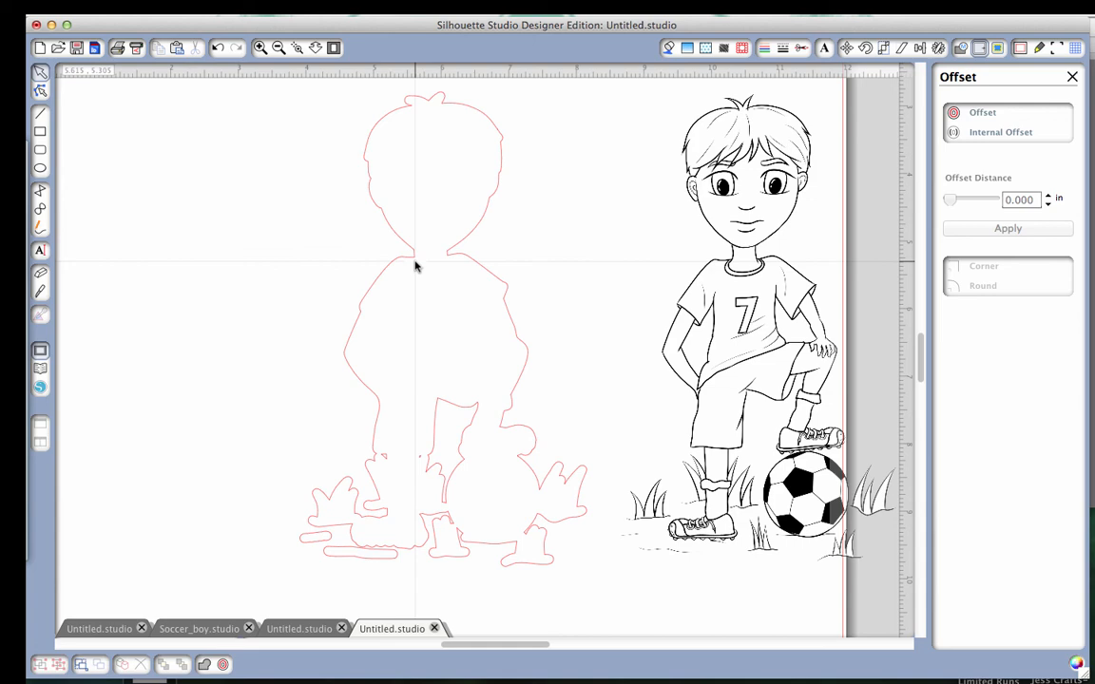
pyautogui.moveTo(740, 451)
pyautogui.mouseDown()
pyautogui.moveTo(456, 415)
pyautogui.moveTo(426, 448)
pyautogui.moveTo(687, 434)
pyautogui.moveTo(756, 446)
pyautogui.mouseUp()
pyautogui.click(616, 460)
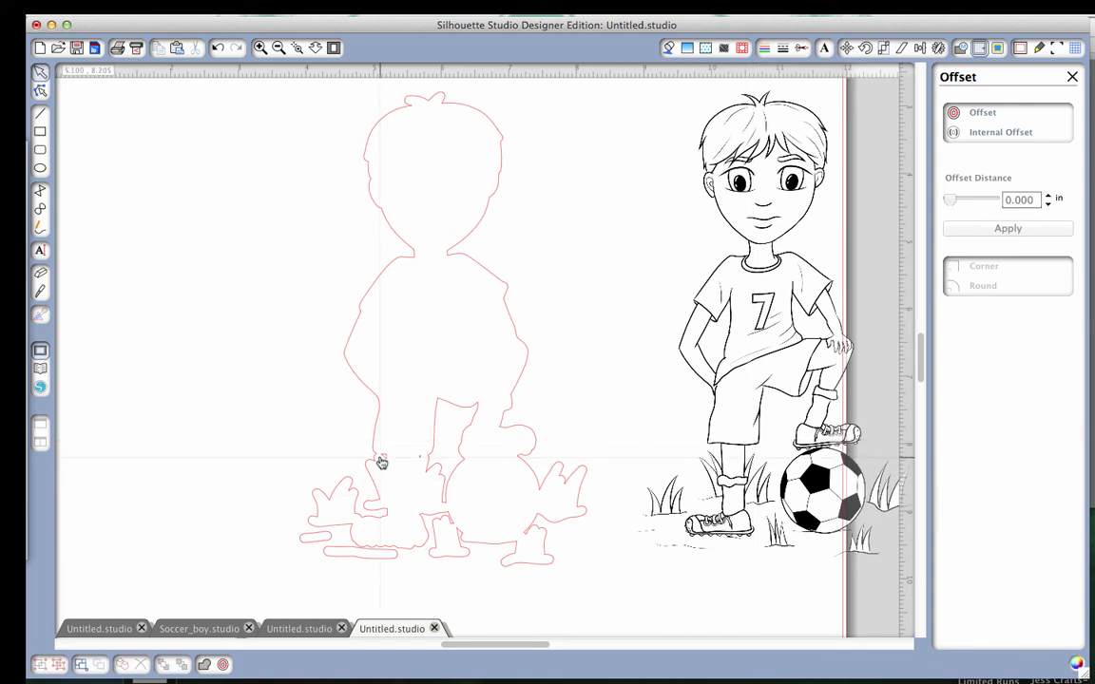
# Split the offset outline into separate pieces, and delete the tiny fragments at the leg and the two ground strips beside the shoe.
pyautogui.click(432, 457)
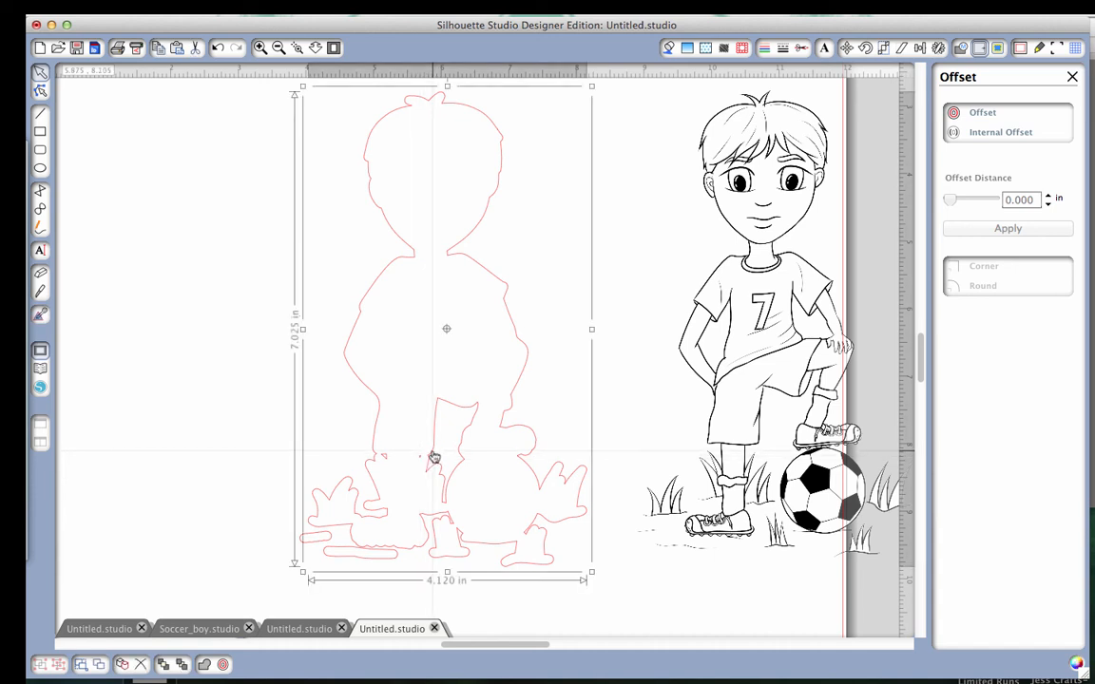
pyautogui.rightClick(432, 457)
pyautogui.click(463, 603)
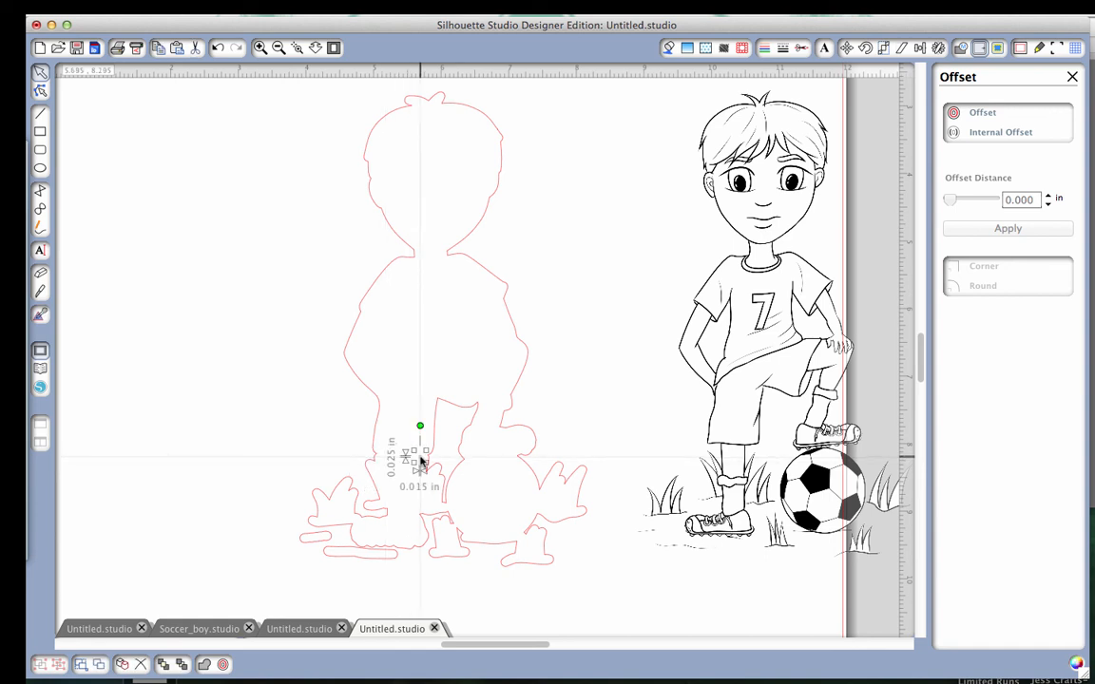
pyautogui.click(339, 560)
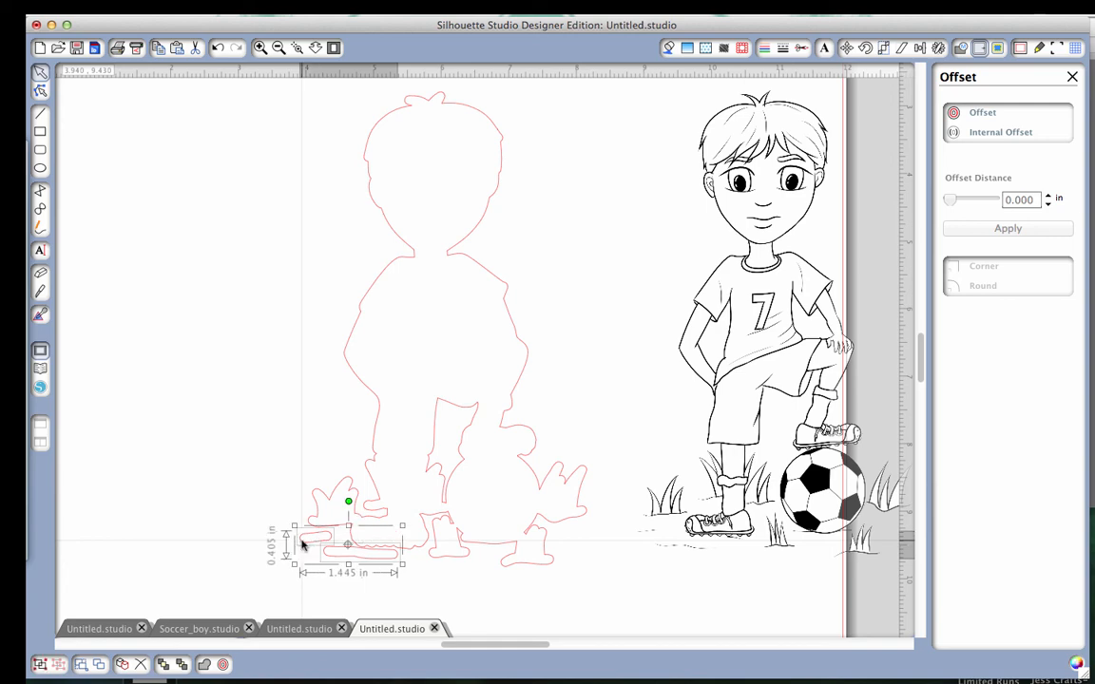
pyautogui.press('Delete')
pyautogui.click(755, 439)
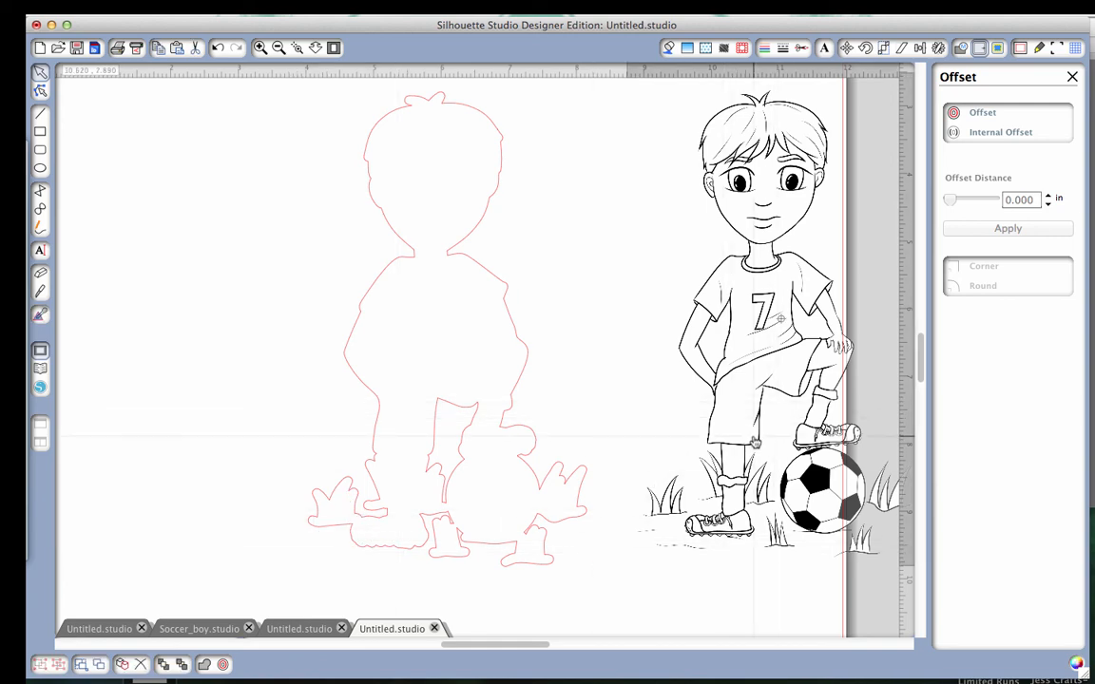
# Shift the offset outline slightly and move the soccer boy drawing back inside it.
pyautogui.moveTo(755, 439); pyautogui.dragTo(782, 377)
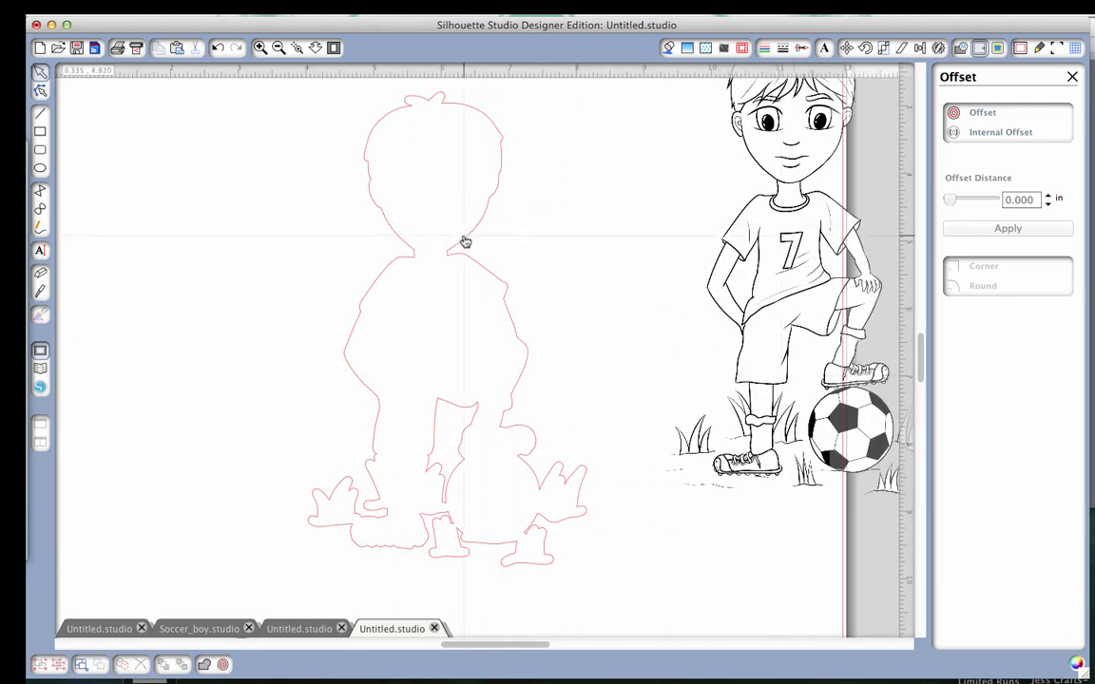
pyautogui.moveTo(469, 243)
pyautogui.mouseDown()
pyautogui.moveTo(403, 239)
pyautogui.moveTo(467, 249)
pyautogui.mouseUp()
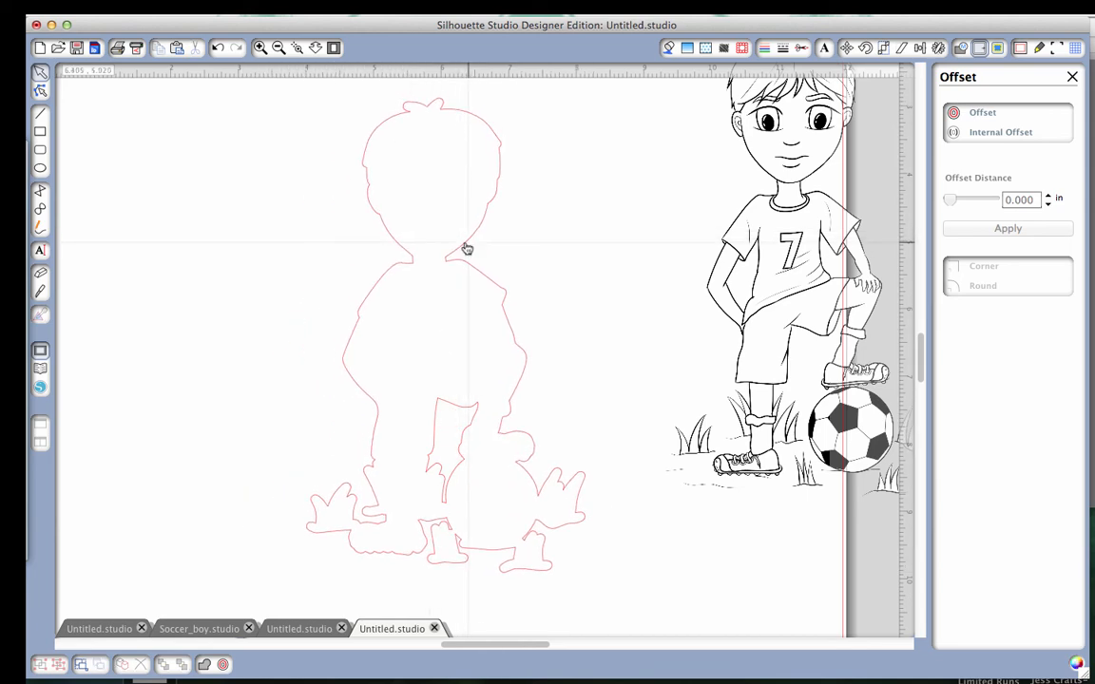
pyautogui.moveTo(685, 353); pyautogui.dragTo(404, 460)
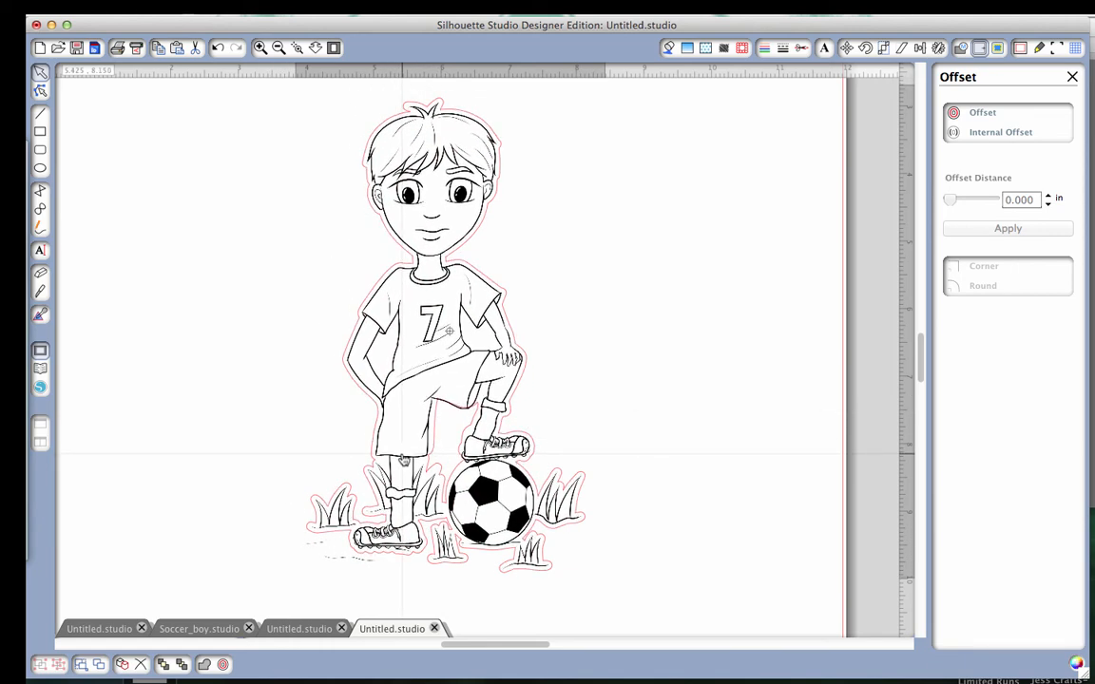
pyautogui.moveTo(403, 459); pyautogui.dragTo(403, 460)
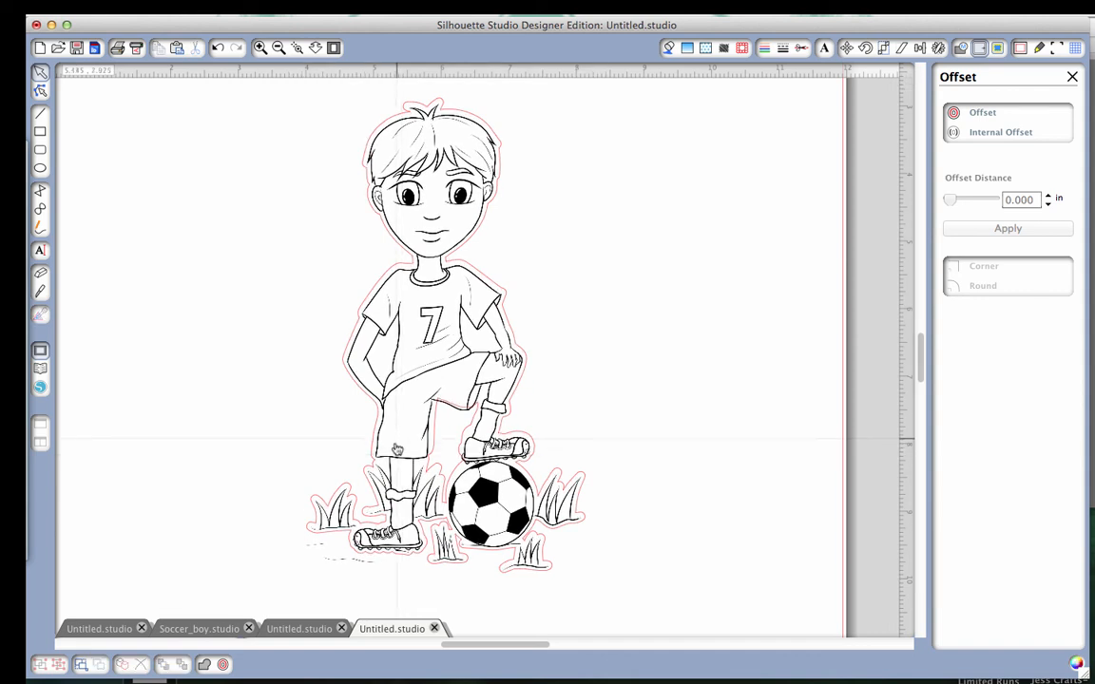
# Nudge the soccer boy drawing in small increments until it sits evenly inside the offset outline.
pyautogui.click(398, 447)
pyautogui.press('Up')
pyautogui.press('Up')
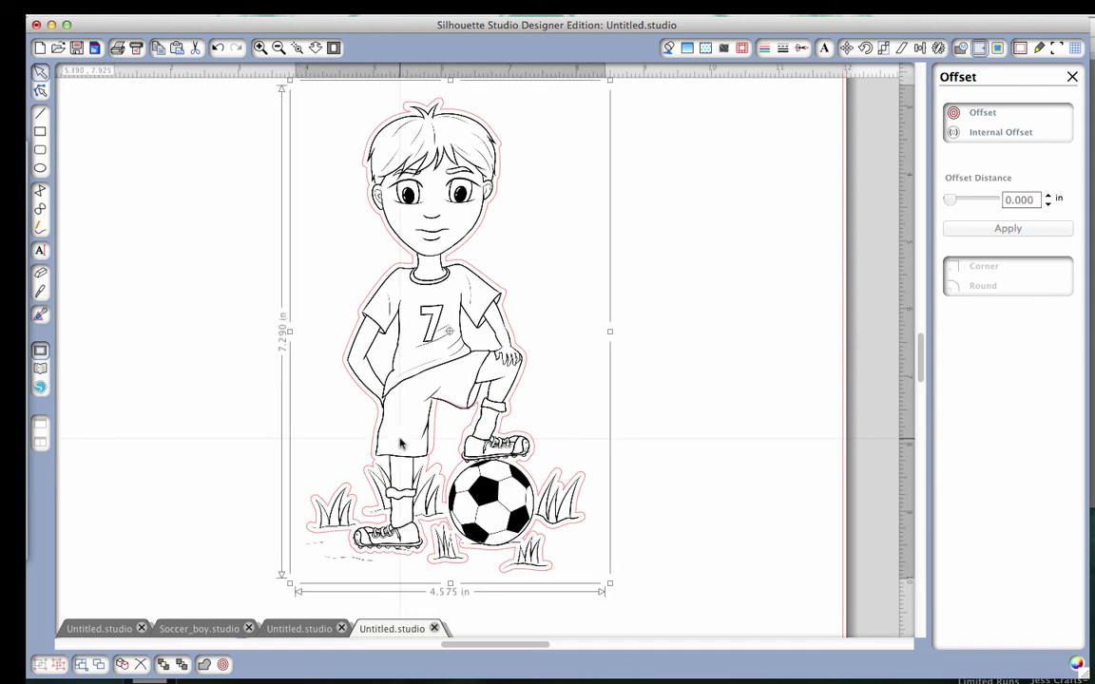
pyautogui.press('Left')
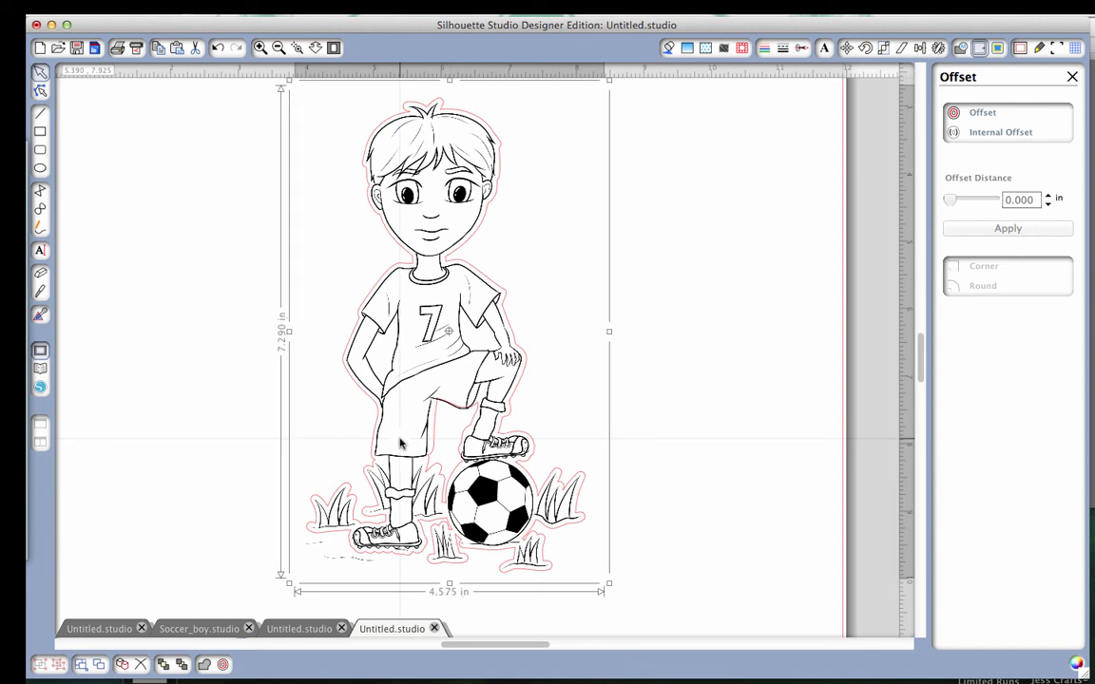
pyautogui.press('Right')
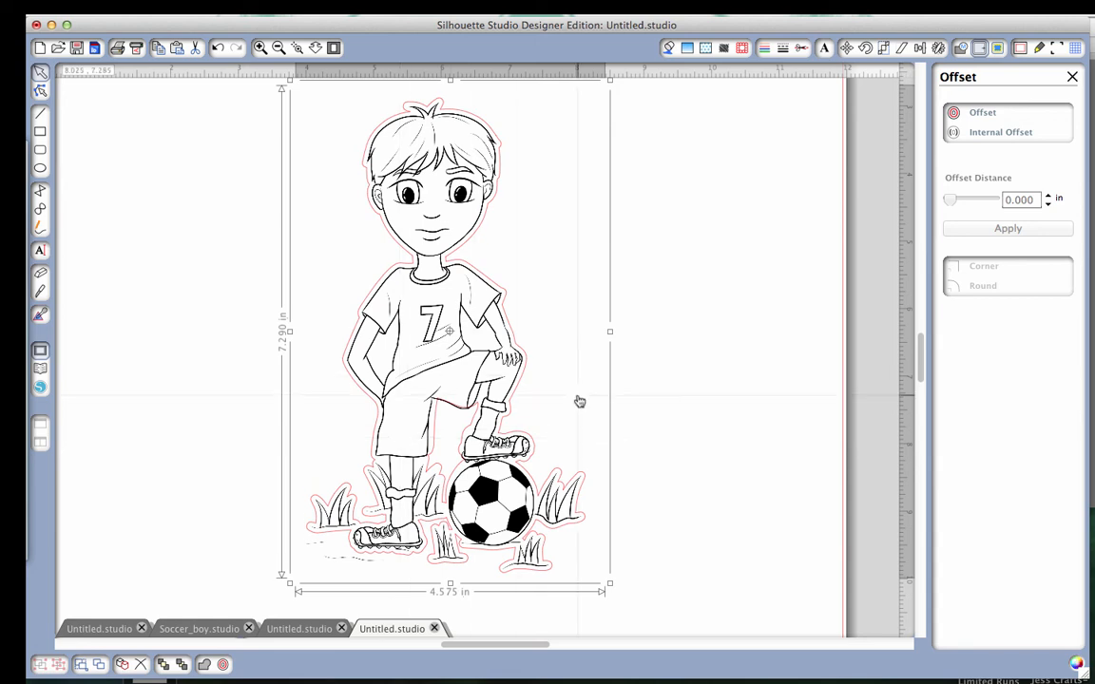
pyautogui.click(686, 183)
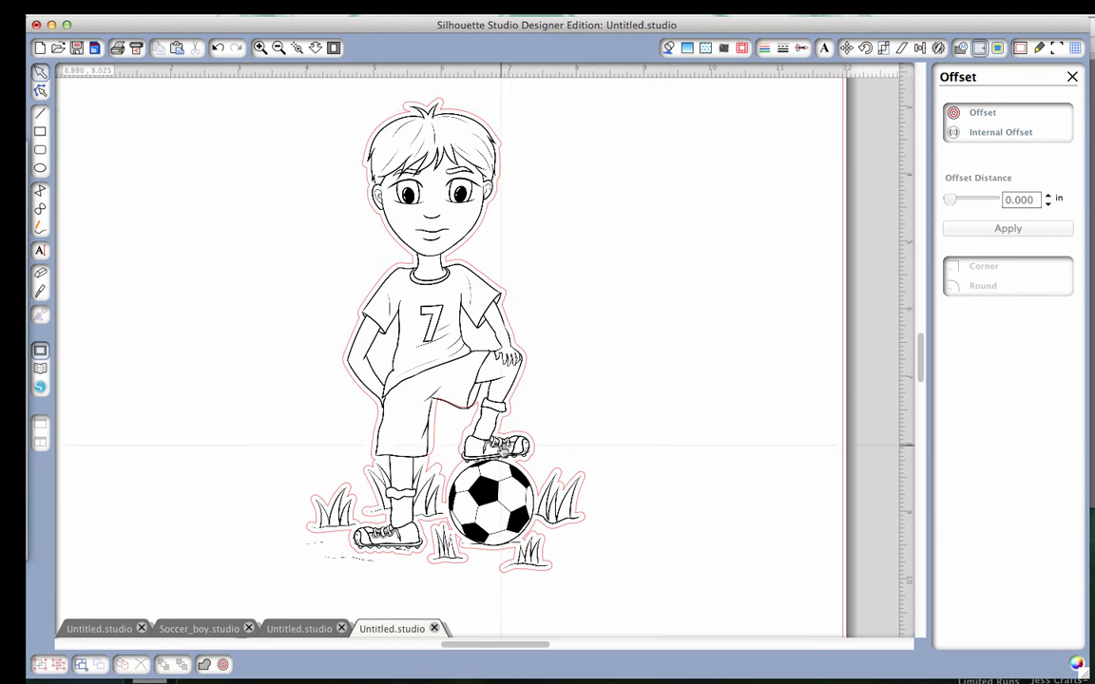
pyautogui.click(503, 449)
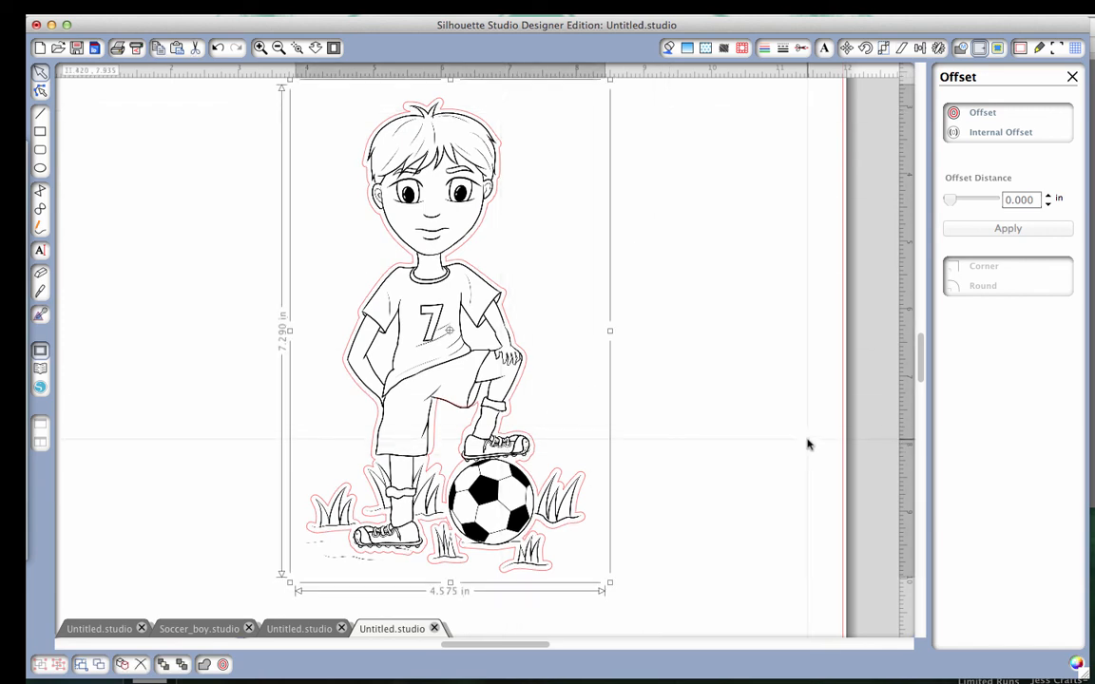
pyautogui.press('Up')
pyautogui.press('Up')
pyautogui.press('Up')
pyautogui.press('Up')
pyautogui.press('Up')
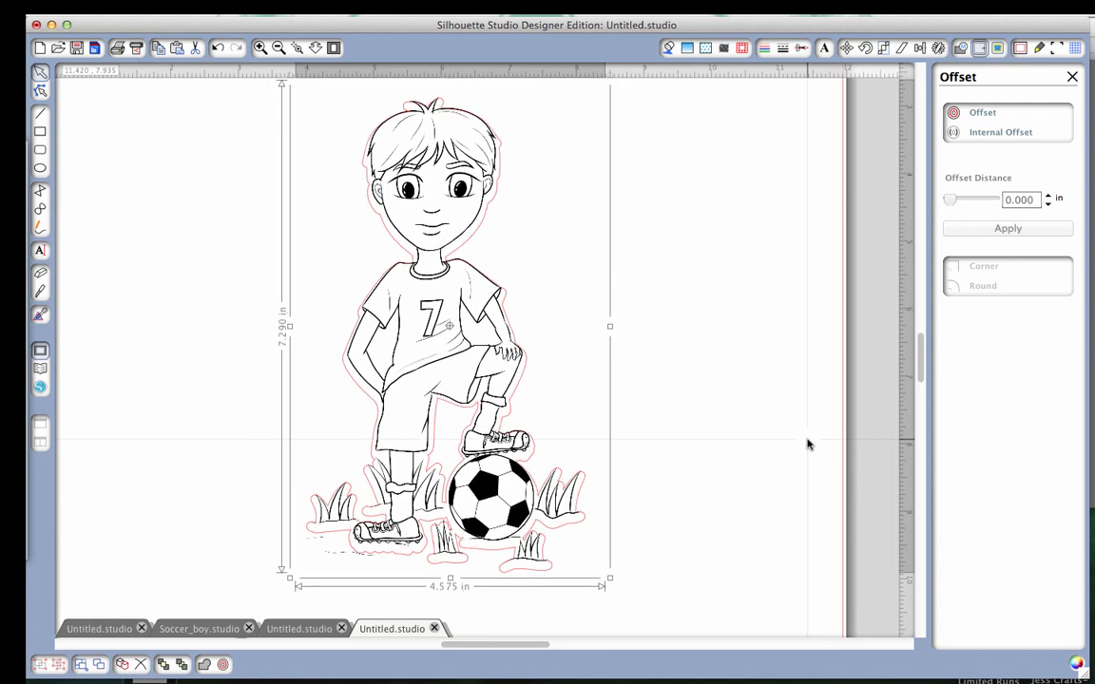
pyautogui.press('Down')
pyautogui.press('Down')
pyautogui.press('Down')
pyautogui.press('Down')
pyautogui.press('Down')
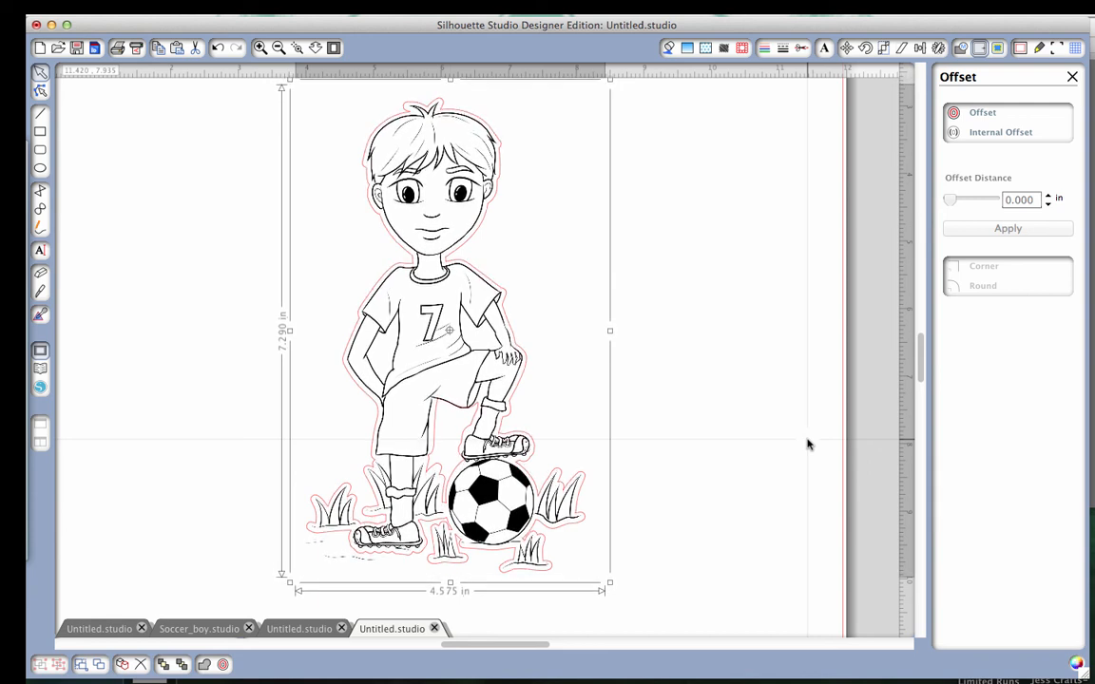
pyautogui.press('Right')
pyautogui.press('Left')
pyautogui.press('Left')
pyautogui.press('Left')
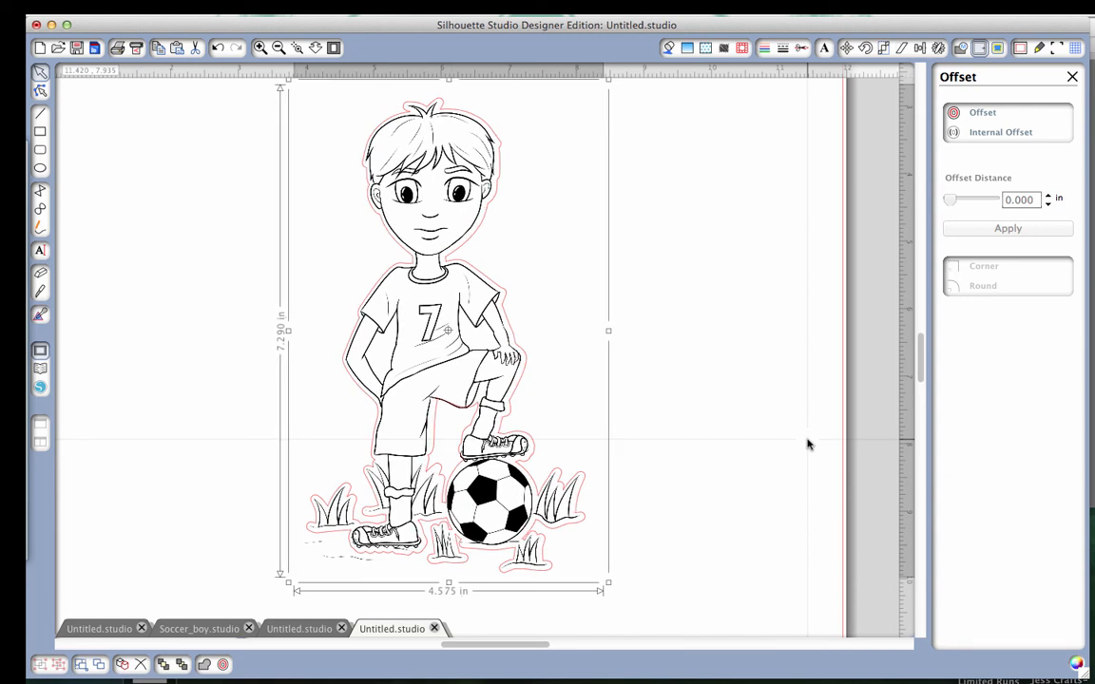
pyautogui.press('Up')
pyautogui.press('Right')
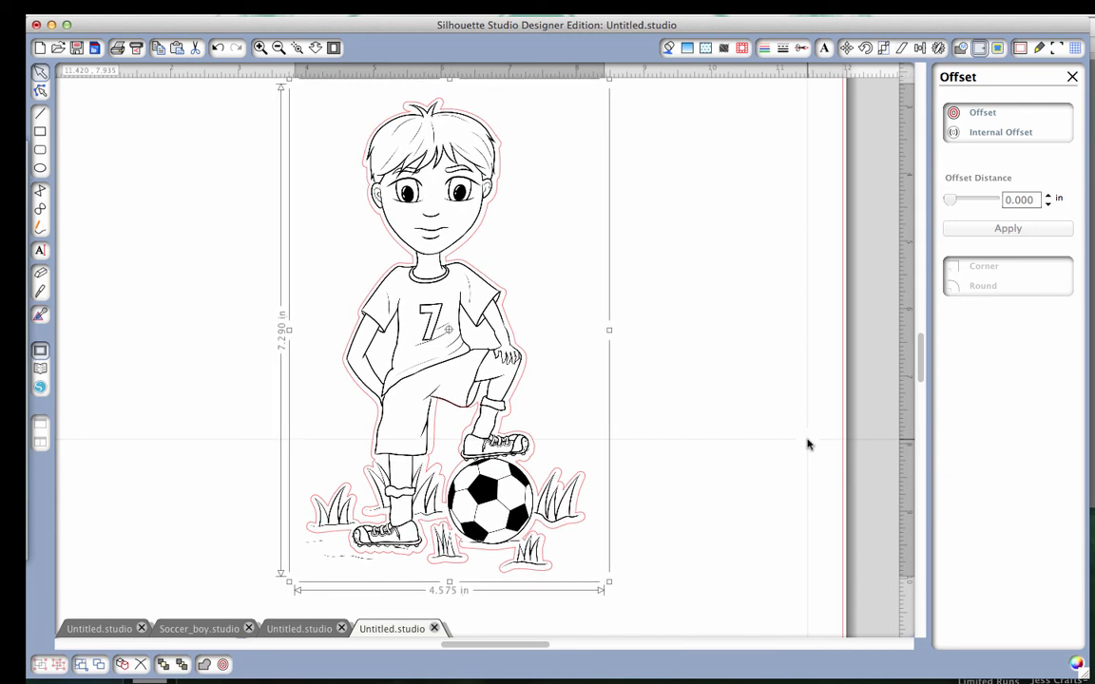
pyautogui.press('Up')
pyautogui.press('Up')
pyautogui.press('Up')
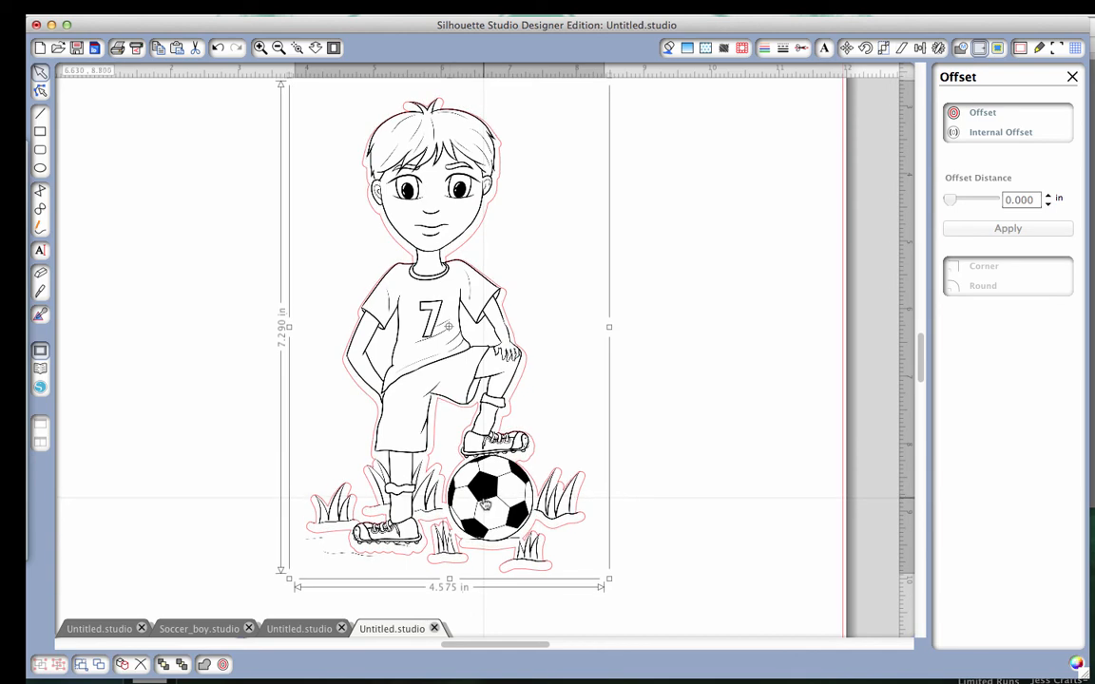
pyautogui.moveTo(485, 506); pyautogui.dragTo(487, 503)
pyautogui.press('Down')
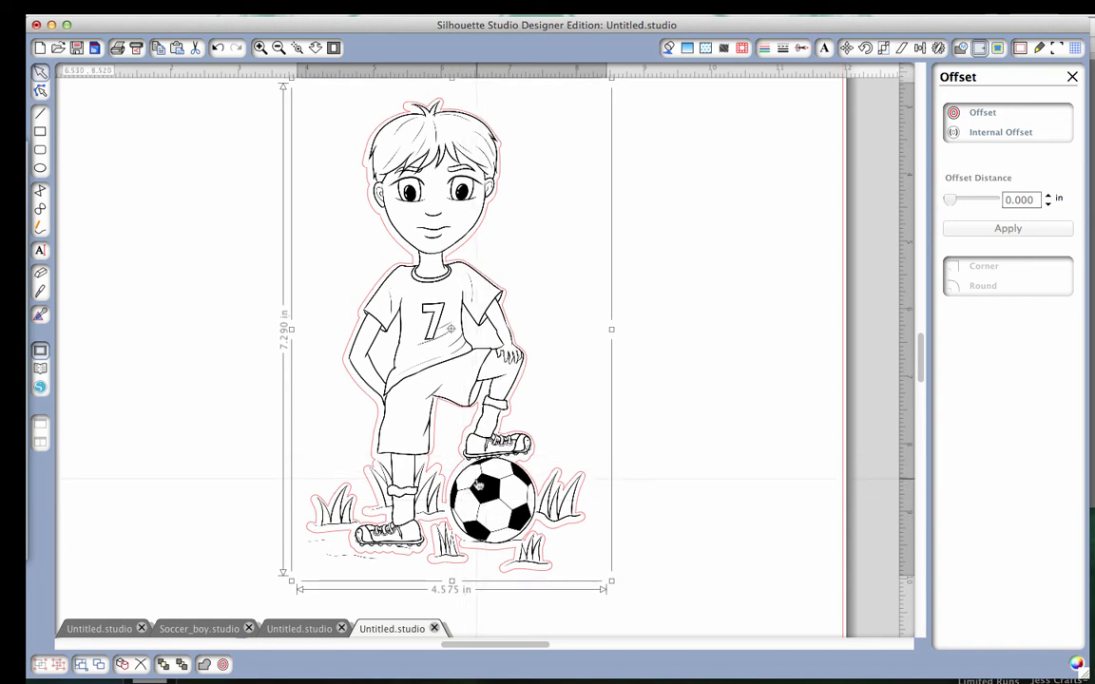
pyautogui.press('Left')
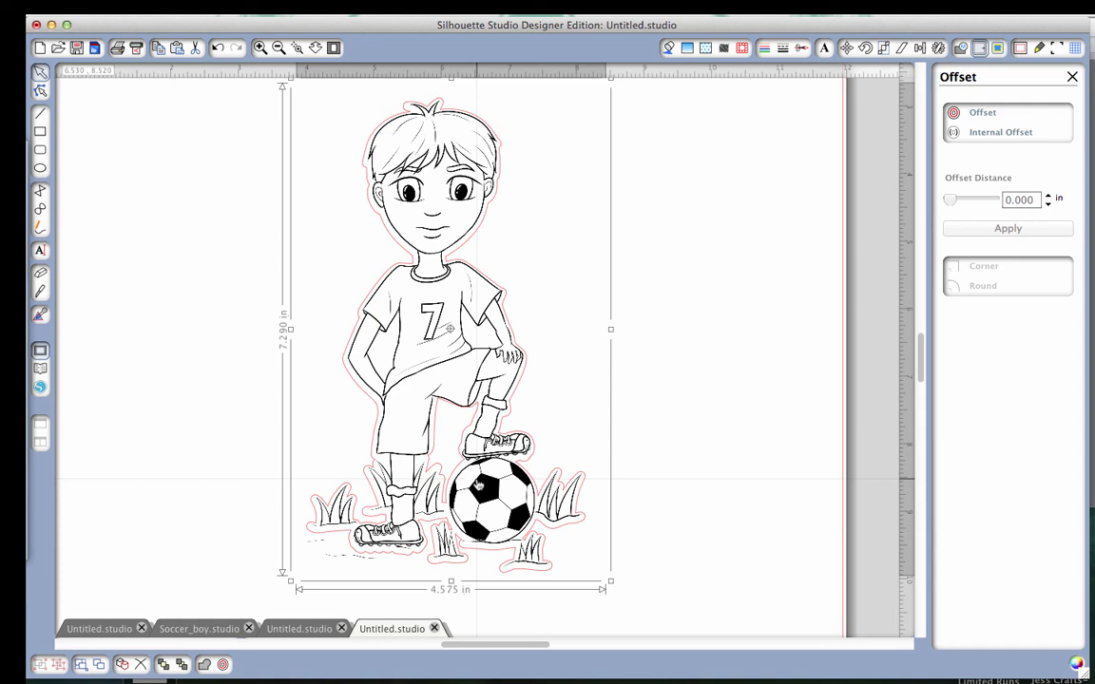
pyautogui.press('Left')
pyautogui.press('Up')
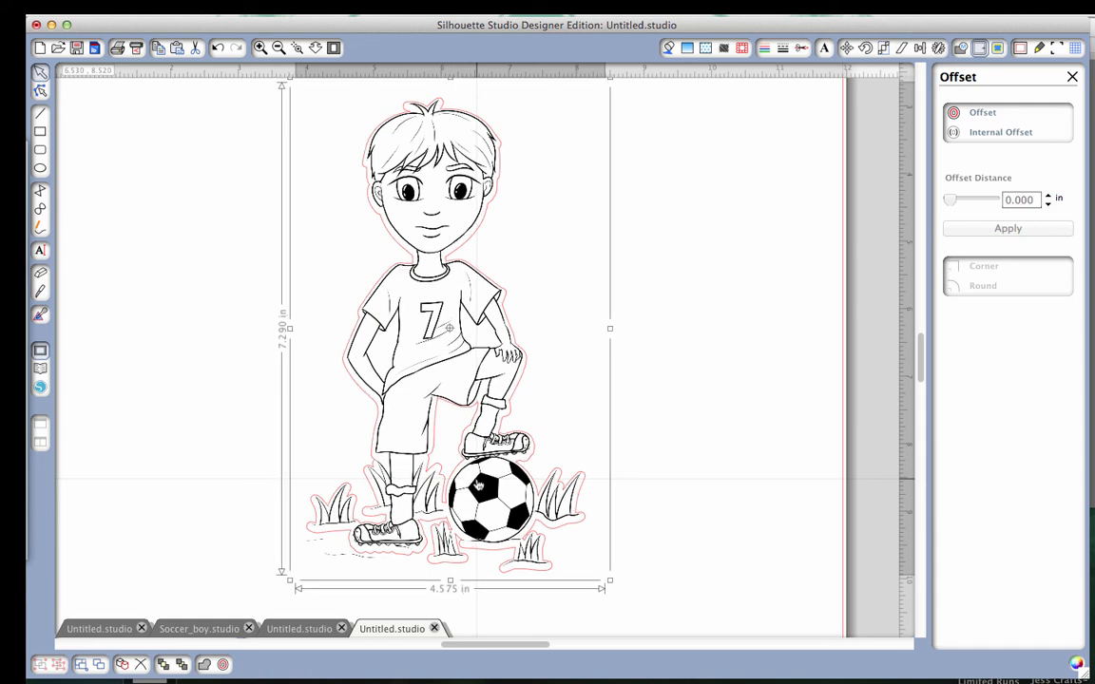
pyautogui.press('Down')
pyautogui.press('Down')
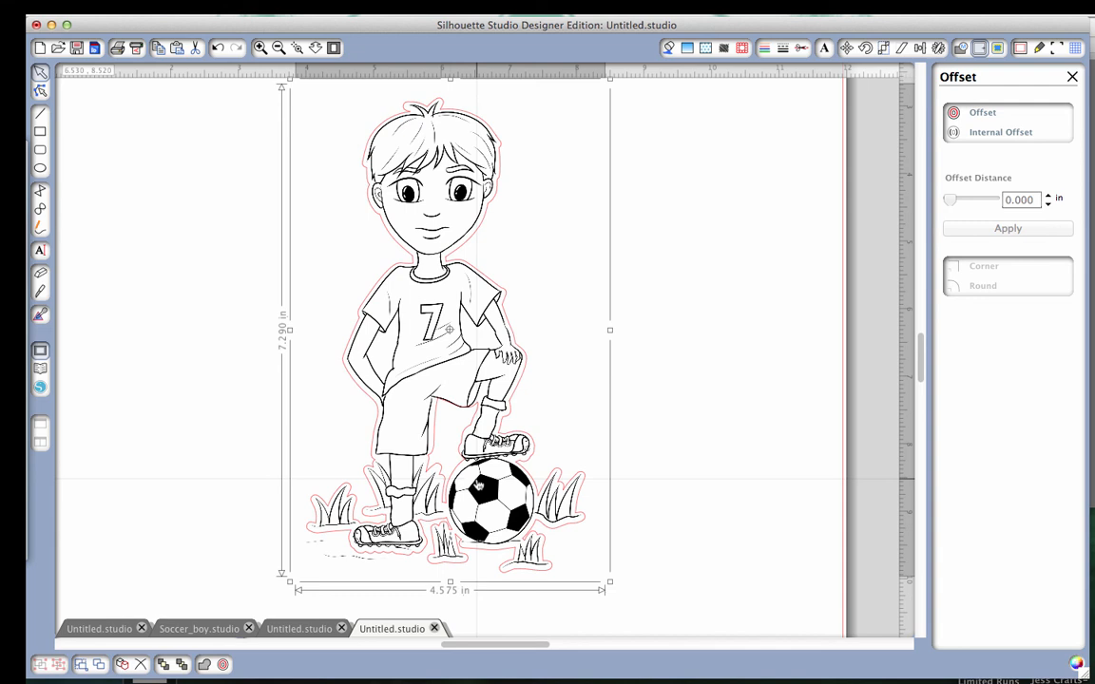
# Group the soccer boy drawing with its offset outline pieces.
pyautogui.click(728, 310)
pyautogui.moveTo(664, 196)
pyautogui.mouseDown()
pyautogui.moveTo(664, 223)
pyautogui.moveTo(542, 535)
pyautogui.moveTo(208, 550)
pyautogui.mouseUp()
pyautogui.click(672, 274)
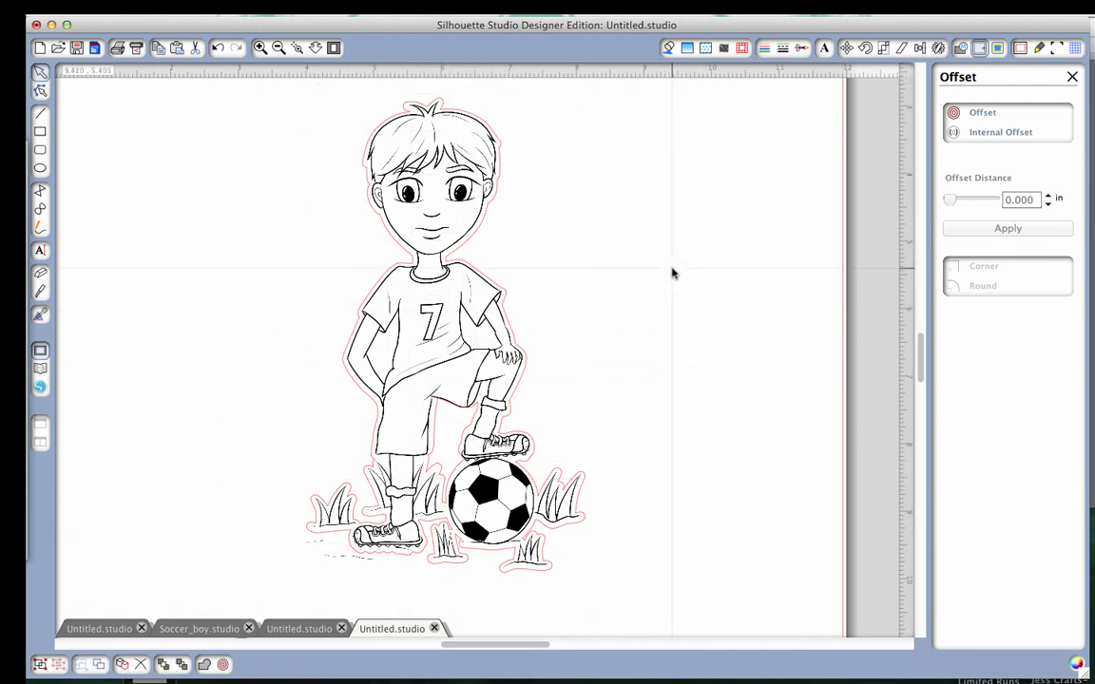
pyautogui.moveTo(665, 104); pyautogui.dragTo(202, 396)
pyautogui.rightClick(444, 333)
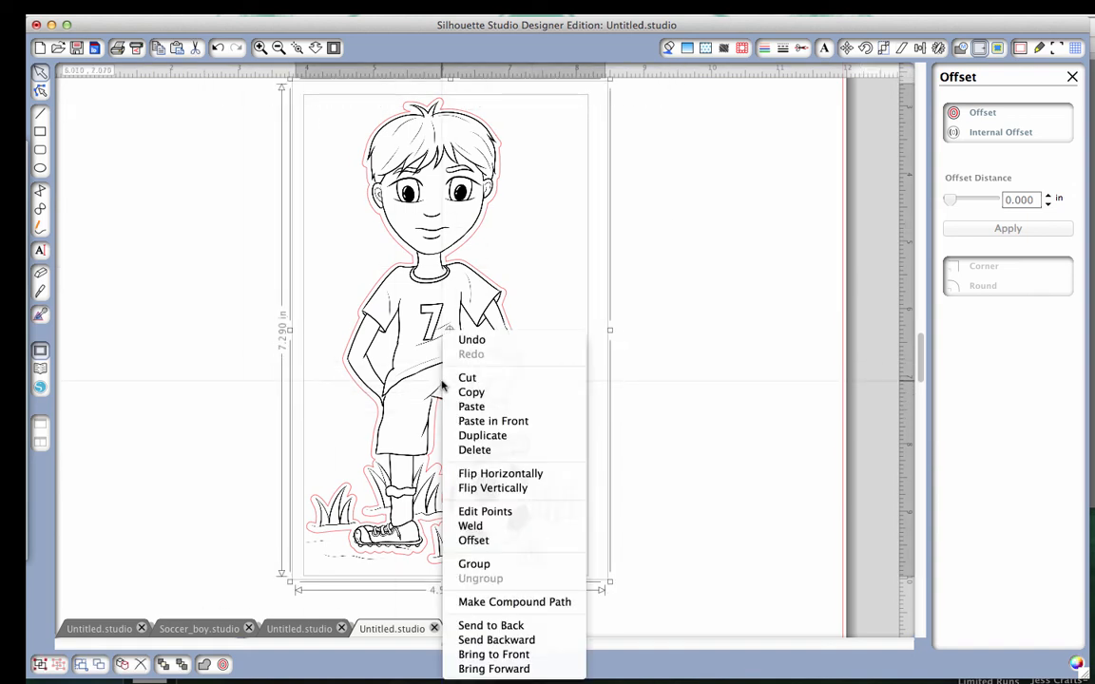
pyautogui.click(468, 564)
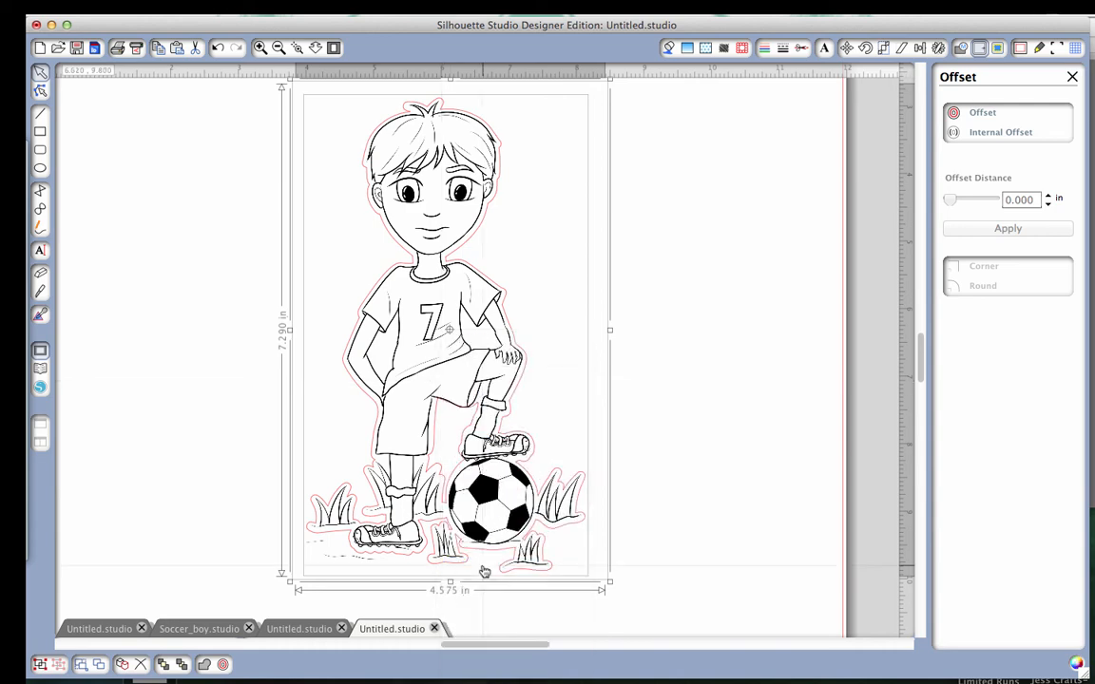
# Check the grouped drawing on the whole page and undo the grouping.
pyautogui.click(279, 48)
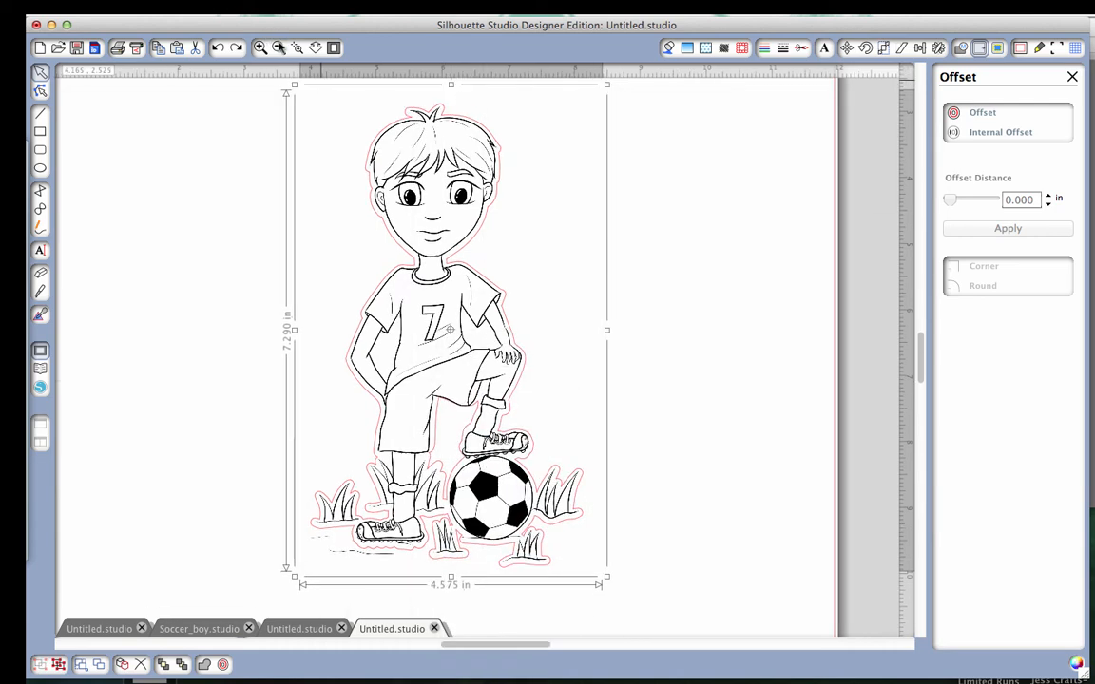
pyautogui.click(278, 47)
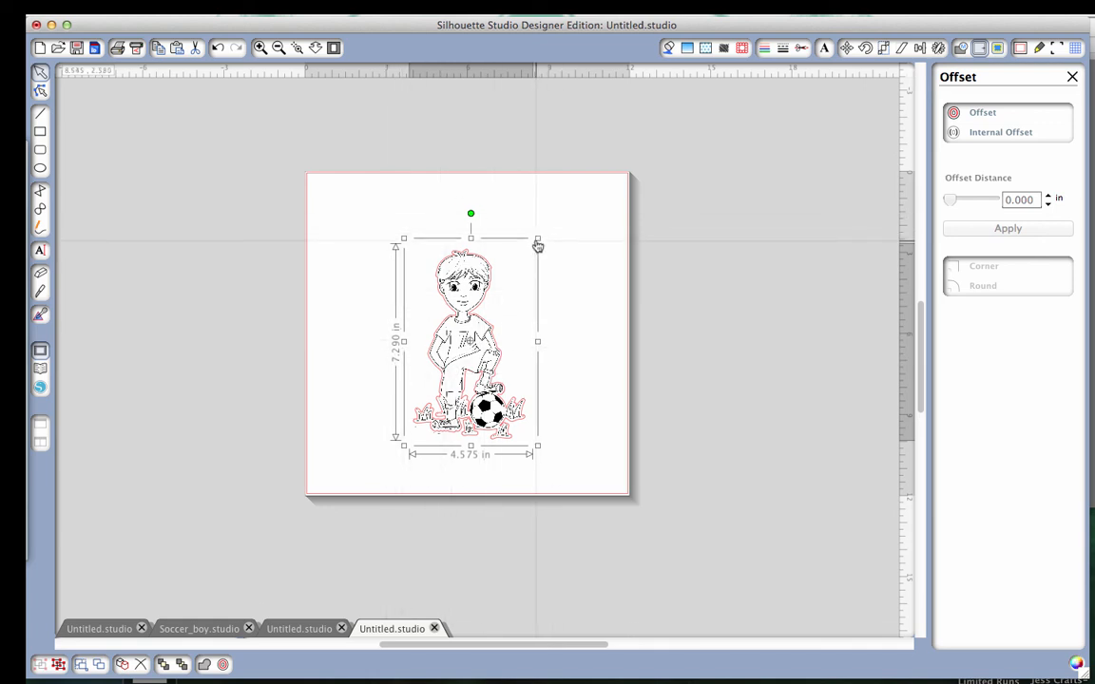
pyautogui.moveTo(536, 236)
pyautogui.mouseDown()
pyautogui.moveTo(478, 356)
pyautogui.moveTo(481, 259)
pyautogui.moveTo(538, 237)
pyautogui.mouseUp()
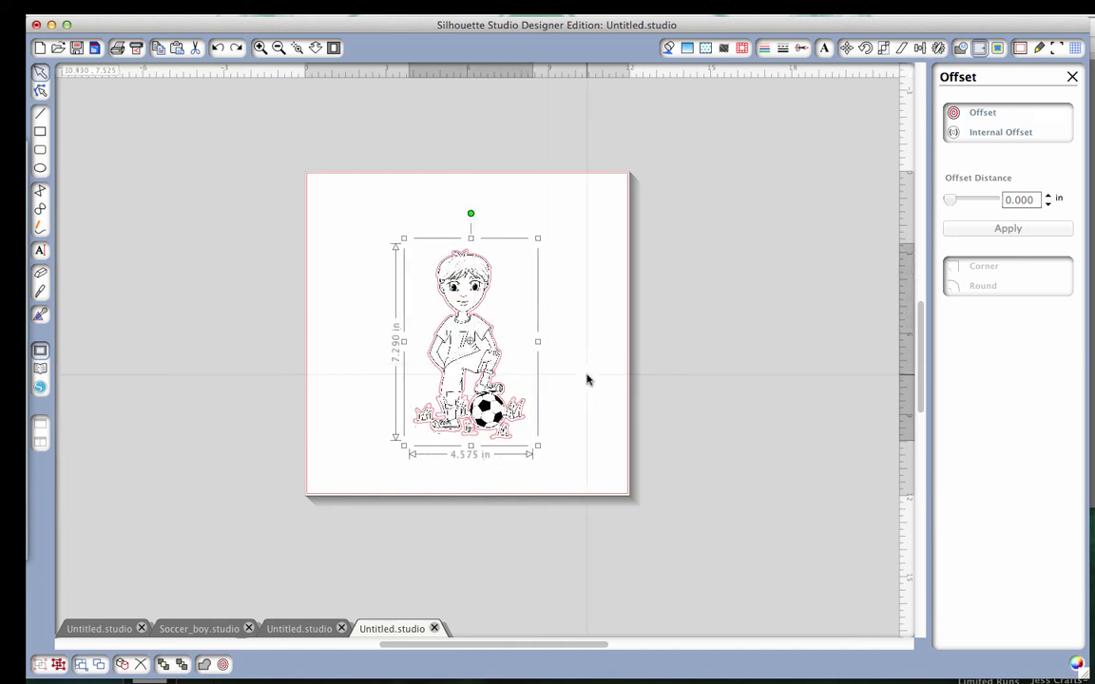
pyautogui.scroll(3, 587, 379)
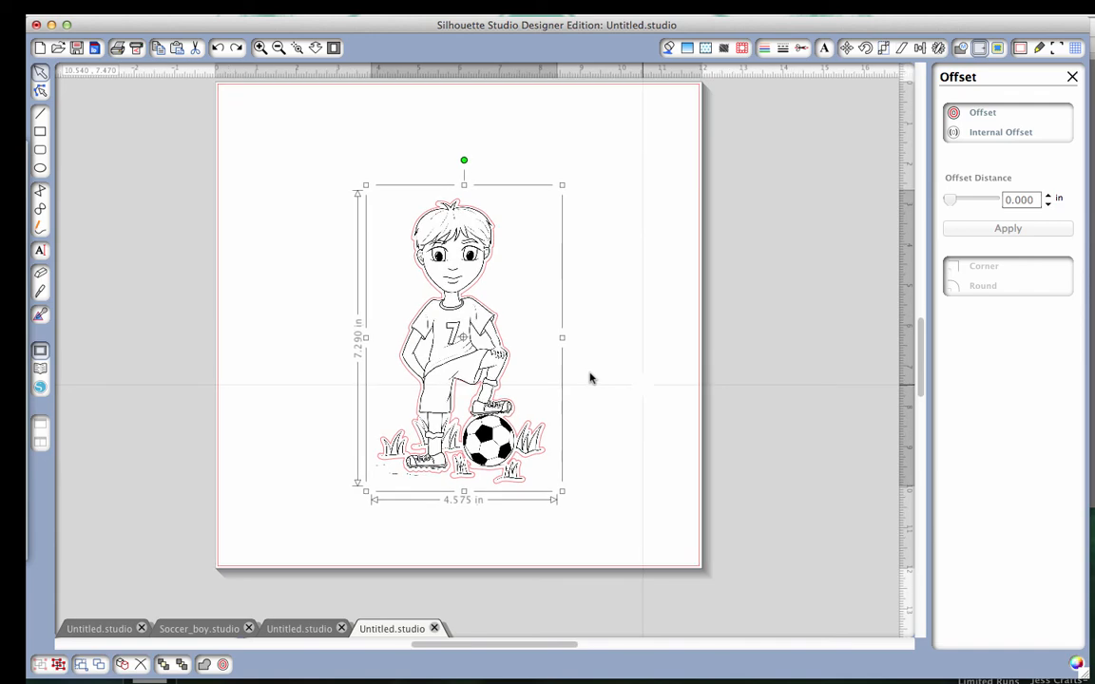
pyautogui.scroll(3, 589, 378)
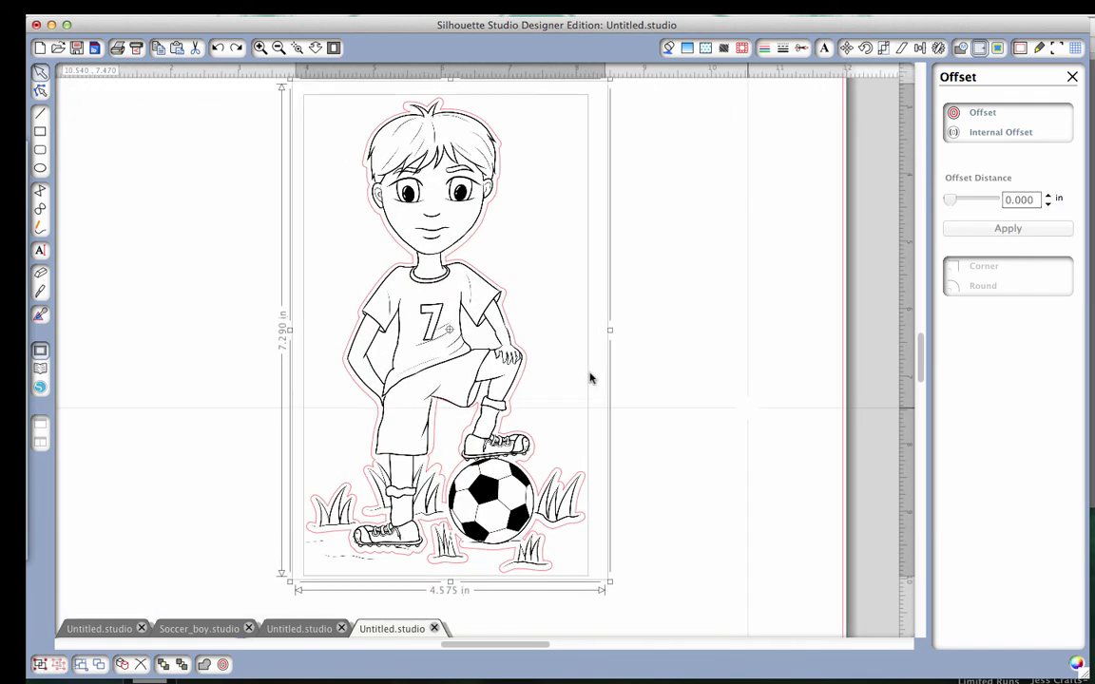
pyautogui.click(589, 380)
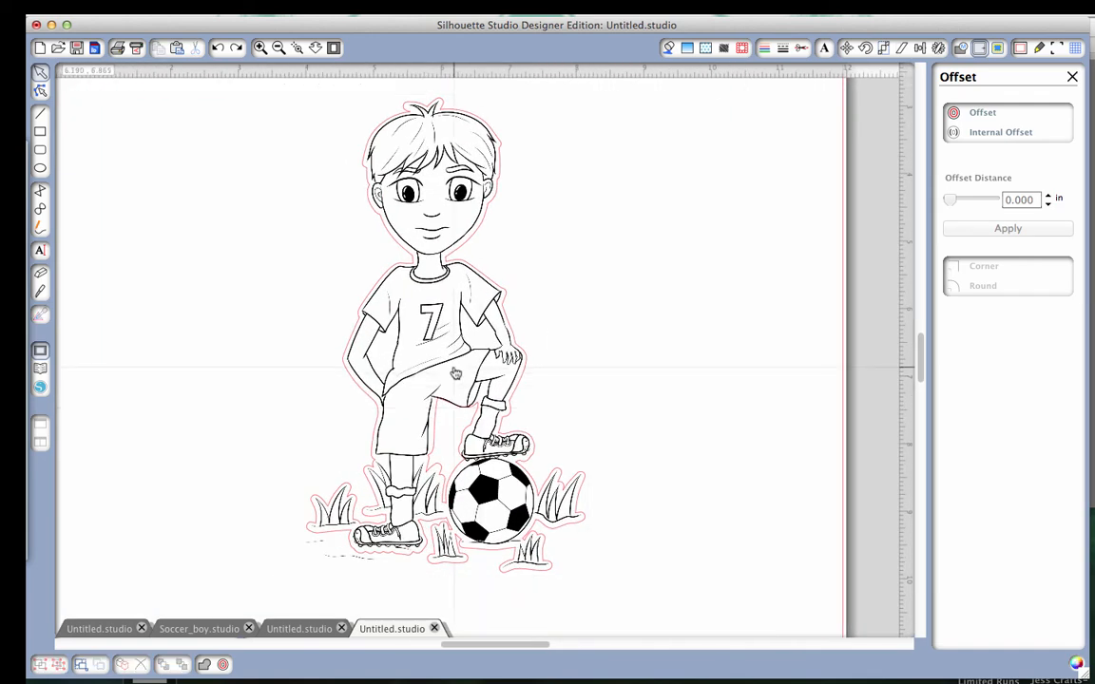
# Move the soccer boy drawing off the outline to the page's right edge, leaving the inner leg cut-out in place.
pyautogui.moveTo(456, 374)
pyautogui.mouseDown()
pyautogui.moveTo(580, 310)
pyautogui.moveTo(676, 307)
pyautogui.mouseUp()
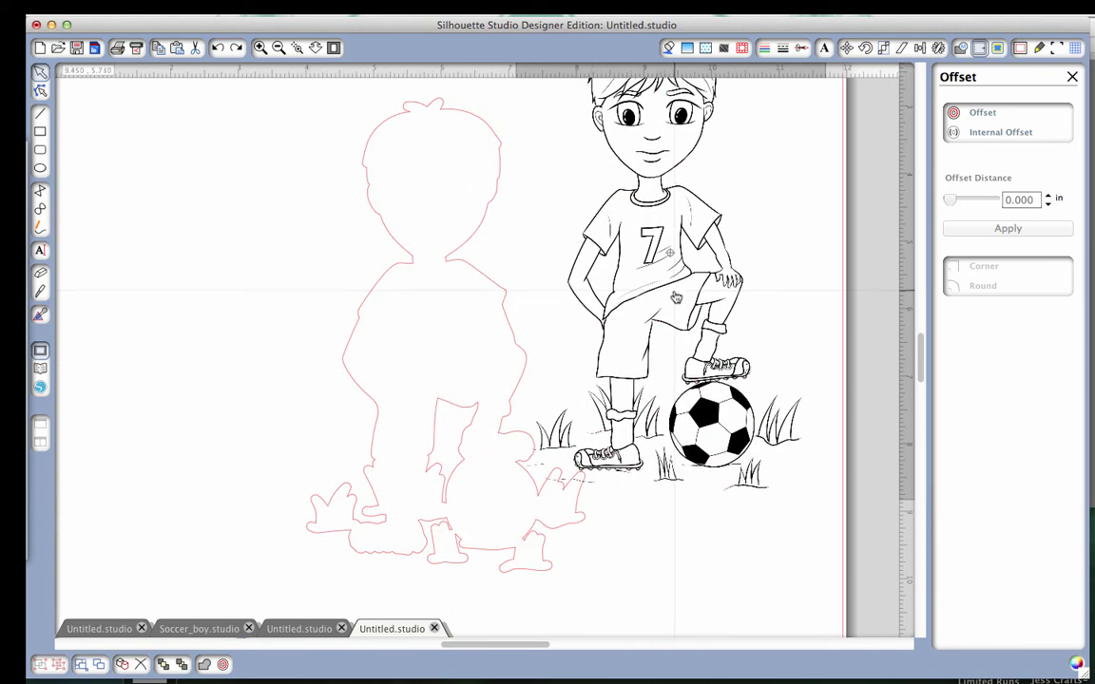
pyautogui.moveTo(465, 438); pyautogui.dragTo(465, 386)
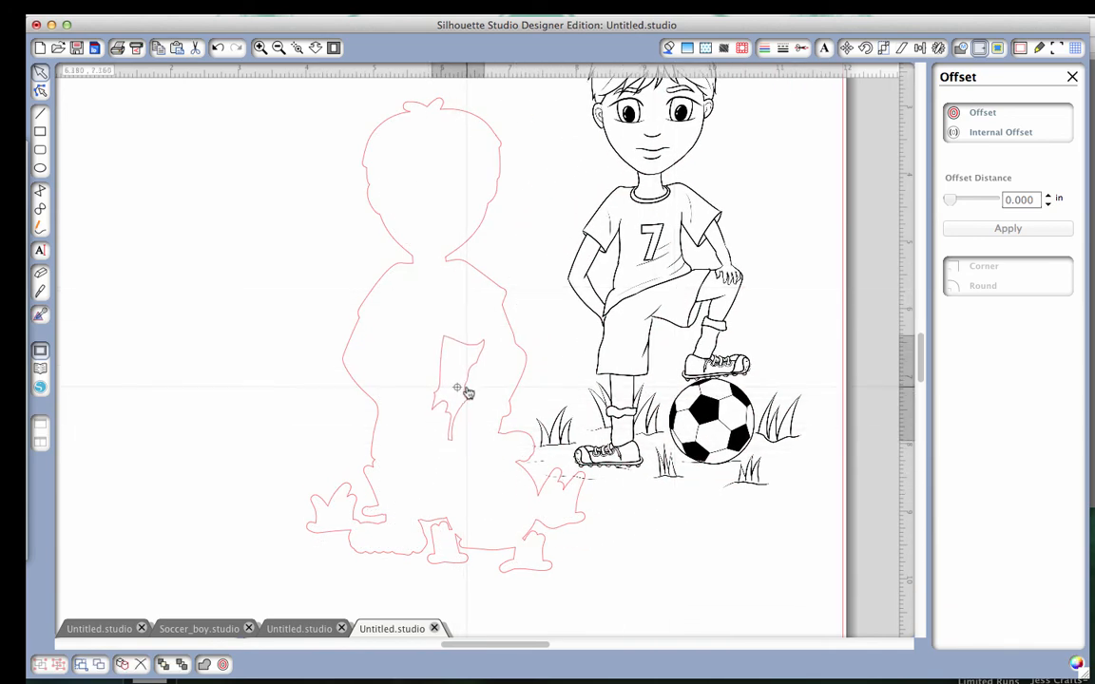
pyautogui.press('super+z')
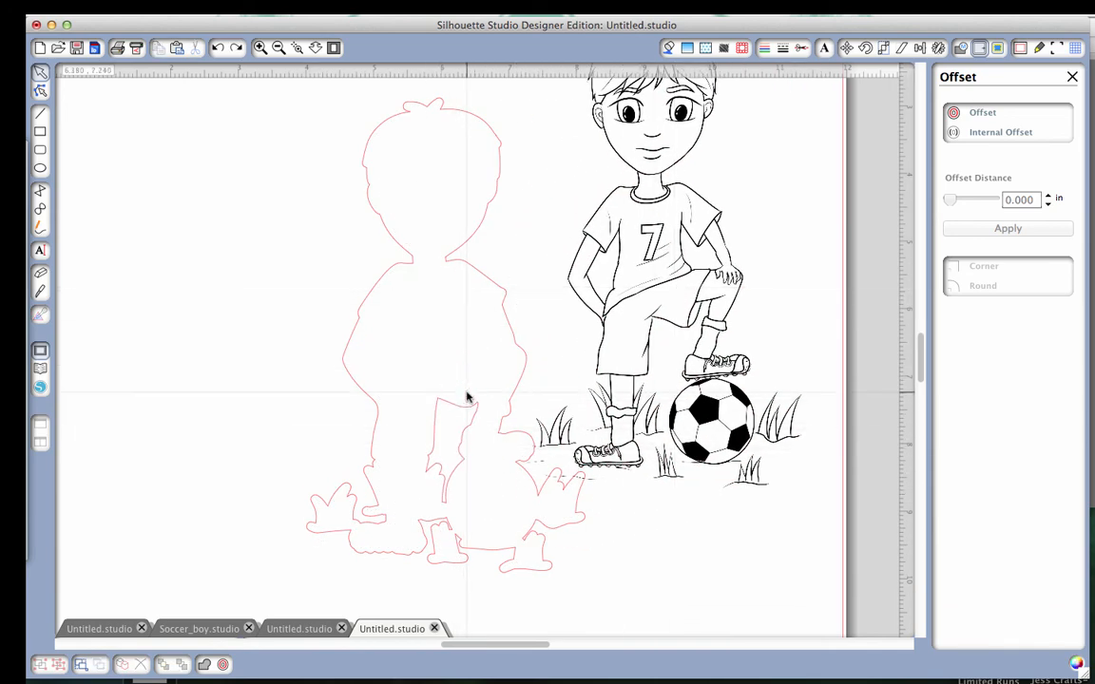
pyautogui.moveTo(584, 423); pyautogui.dragTo(654, 348)
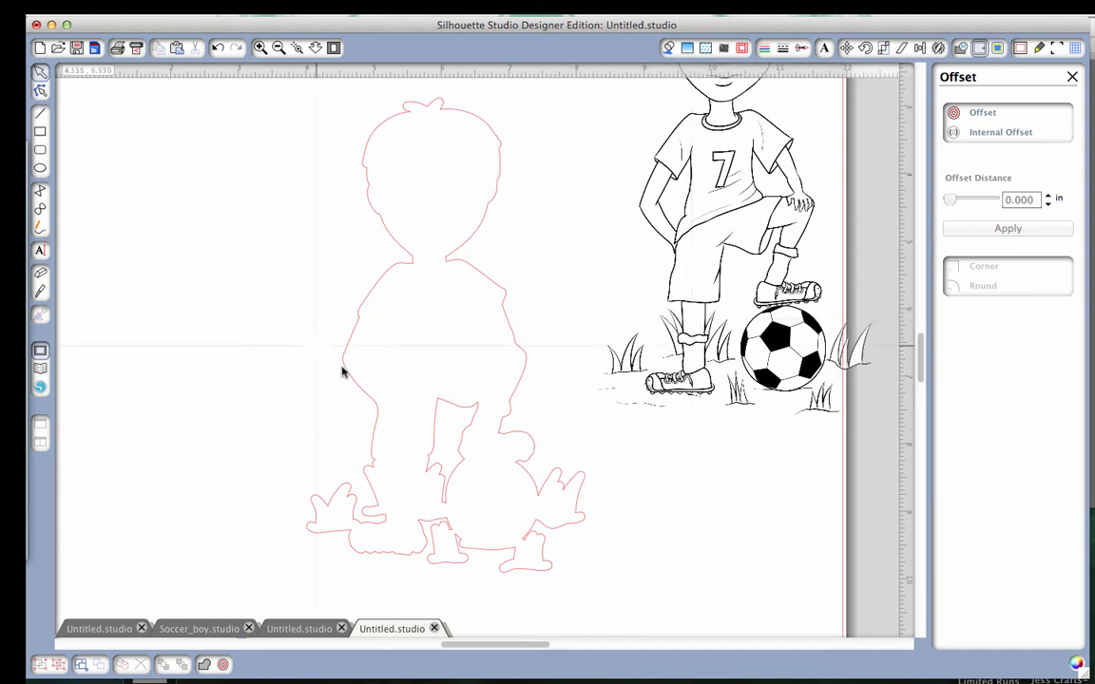
# Combine the outer outline and the inner leg cut-out into a compound path, and move the drawing back inside it.
pyautogui.moveTo(286, 298); pyautogui.dragTo(543, 586)
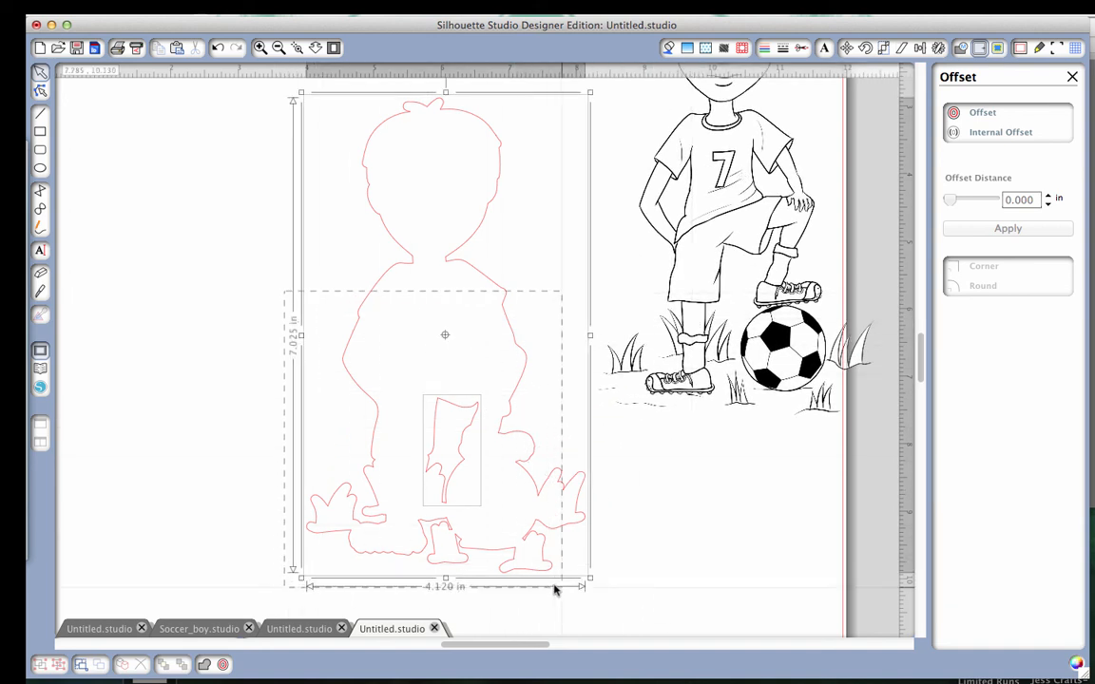
pyautogui.rightClick(458, 497)
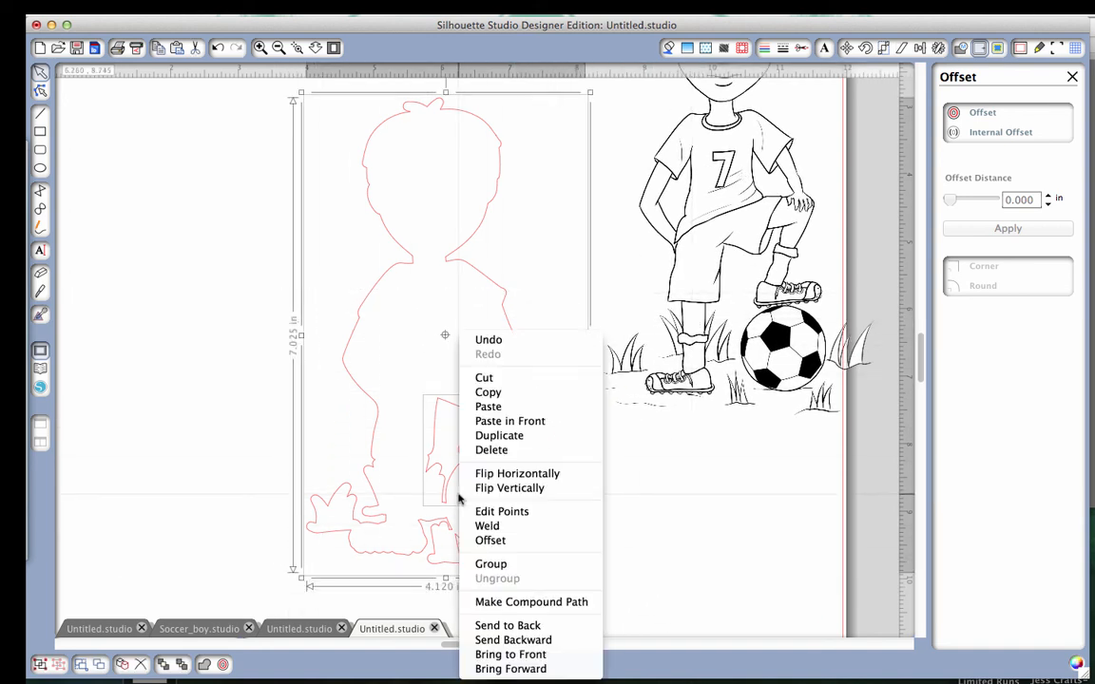
pyautogui.click(497, 602)
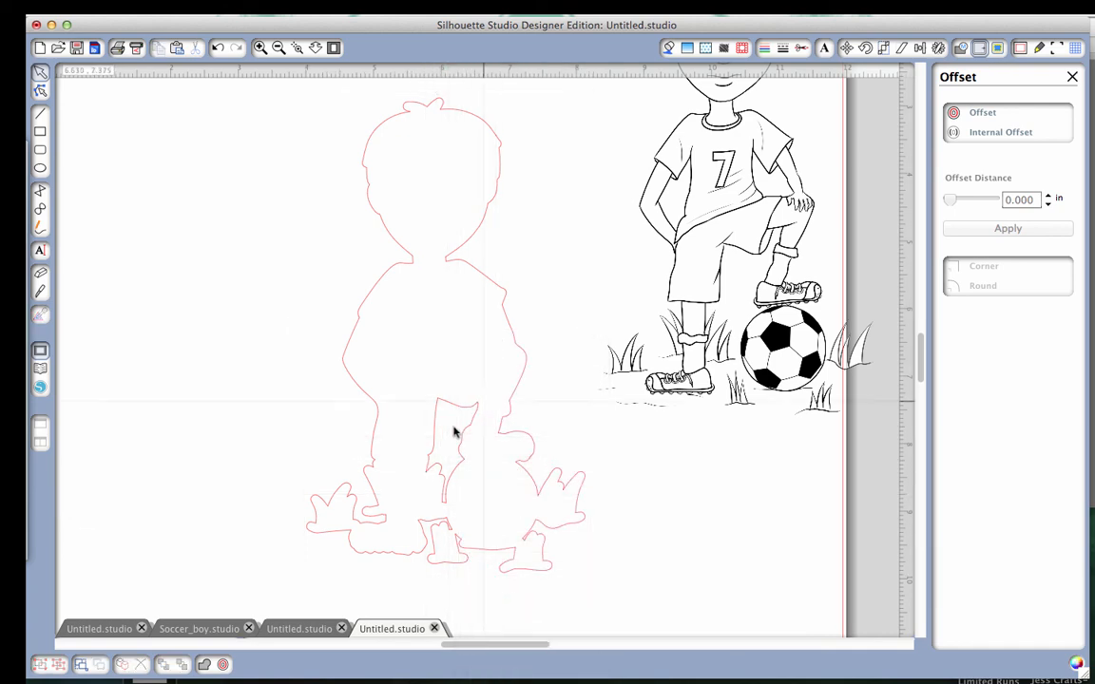
pyautogui.moveTo(699, 410)
pyautogui.mouseDown()
pyautogui.moveTo(412, 565)
pyautogui.moveTo(405, 535)
pyautogui.mouseUp()
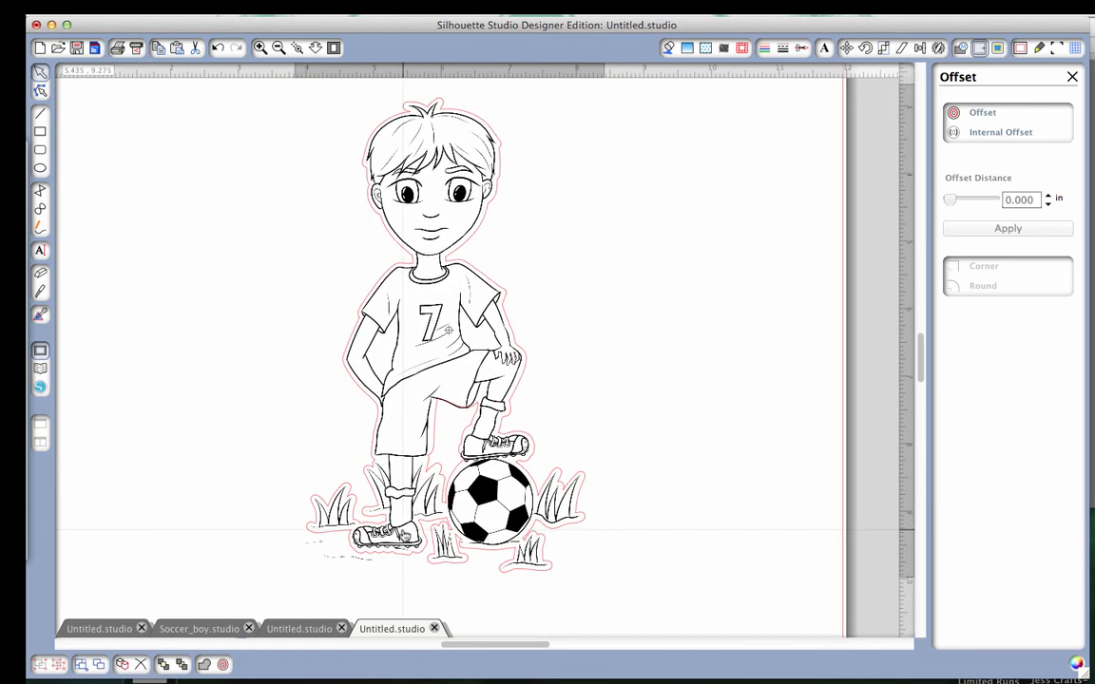
# Undo the latest moves of the drawing and the compound path made from its outline.
pyautogui.press('super+z')
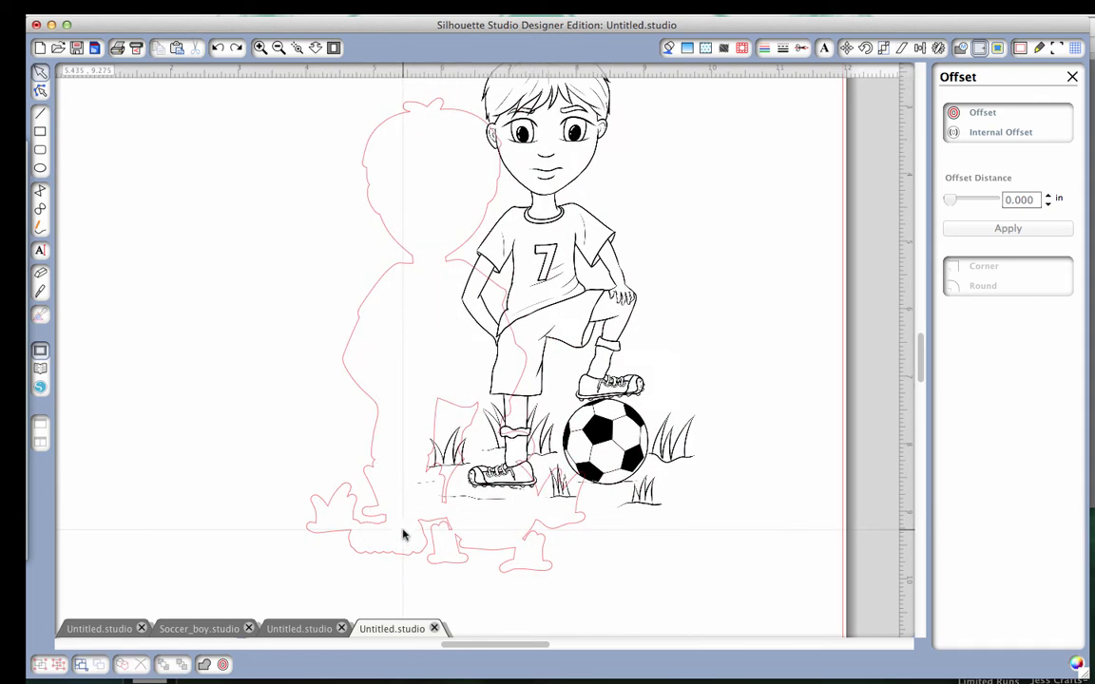
pyautogui.press('super+z')
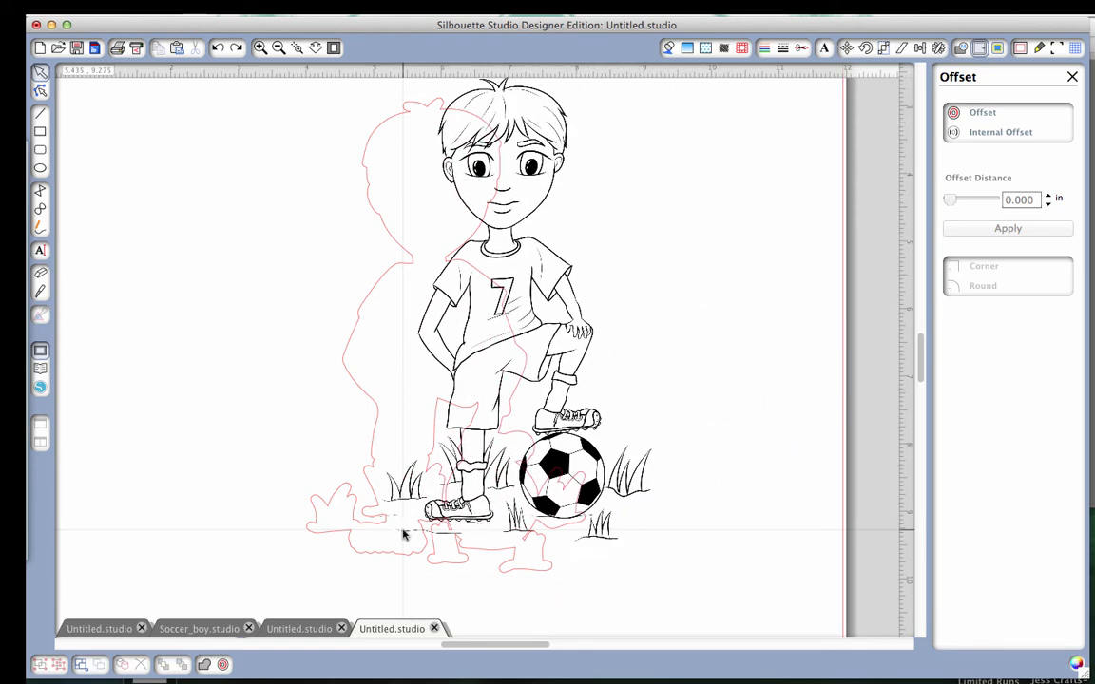
pyautogui.press('super+z')
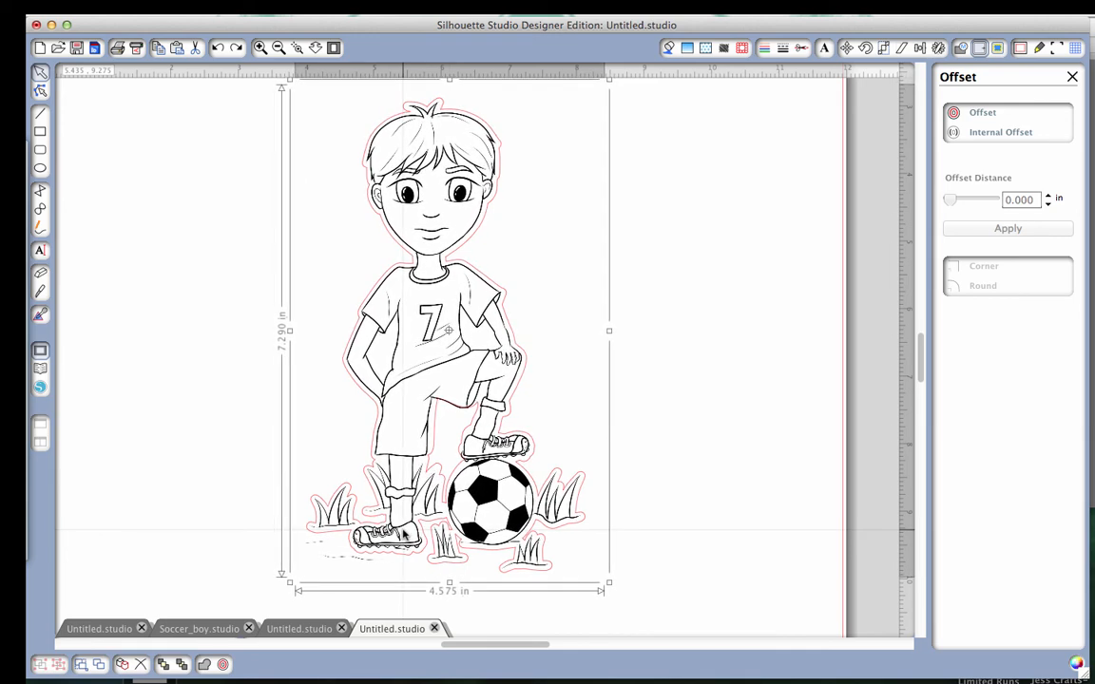
# Move the soccer boy drawing aside, delete the old outline and inner leg cut-out, and return the drawing to mid-page.
pyautogui.moveTo(436, 421); pyautogui.dragTo(732, 418)
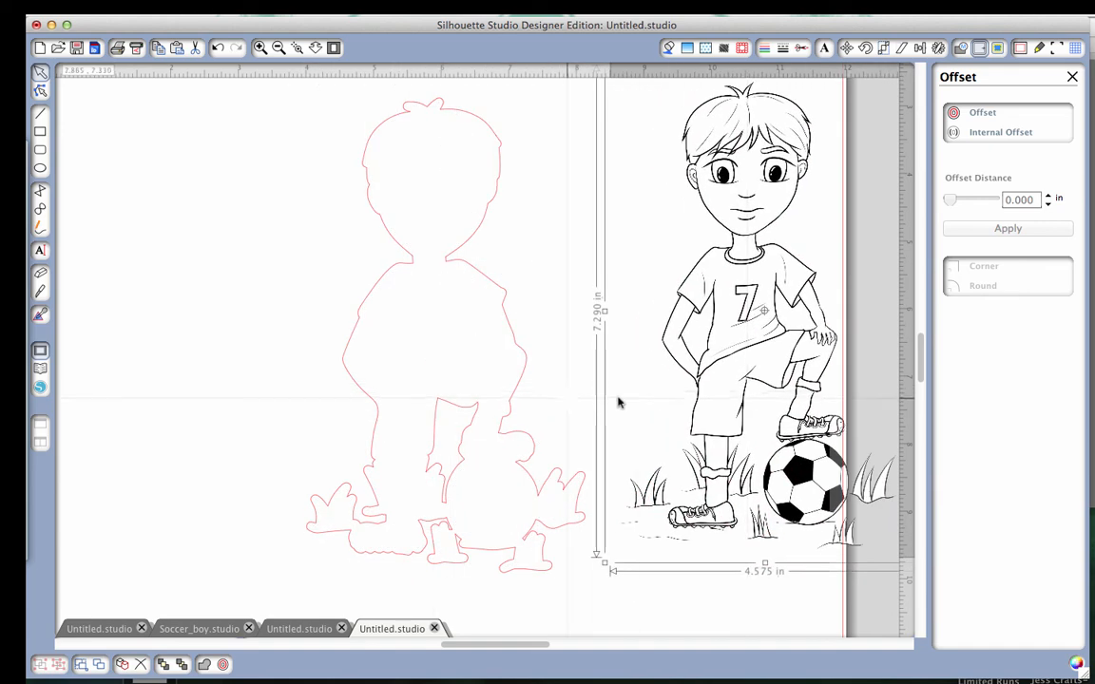
pyautogui.click(509, 421)
pyautogui.press('Delete')
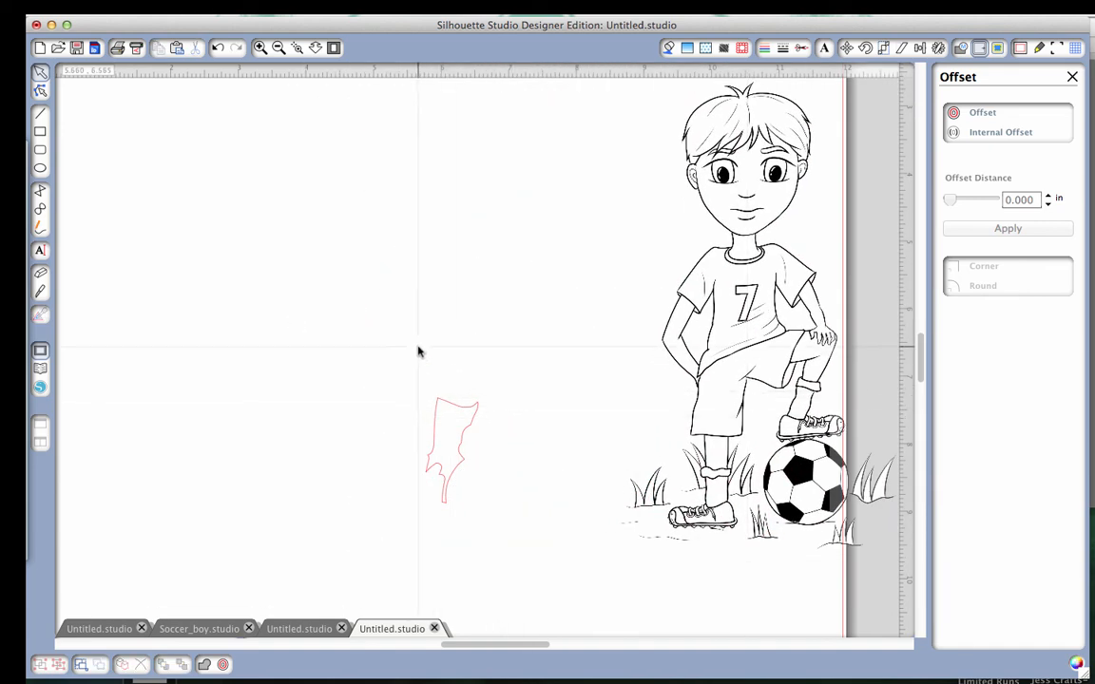
pyautogui.moveTo(418, 350); pyautogui.dragTo(509, 544)
pyautogui.press('Delete')
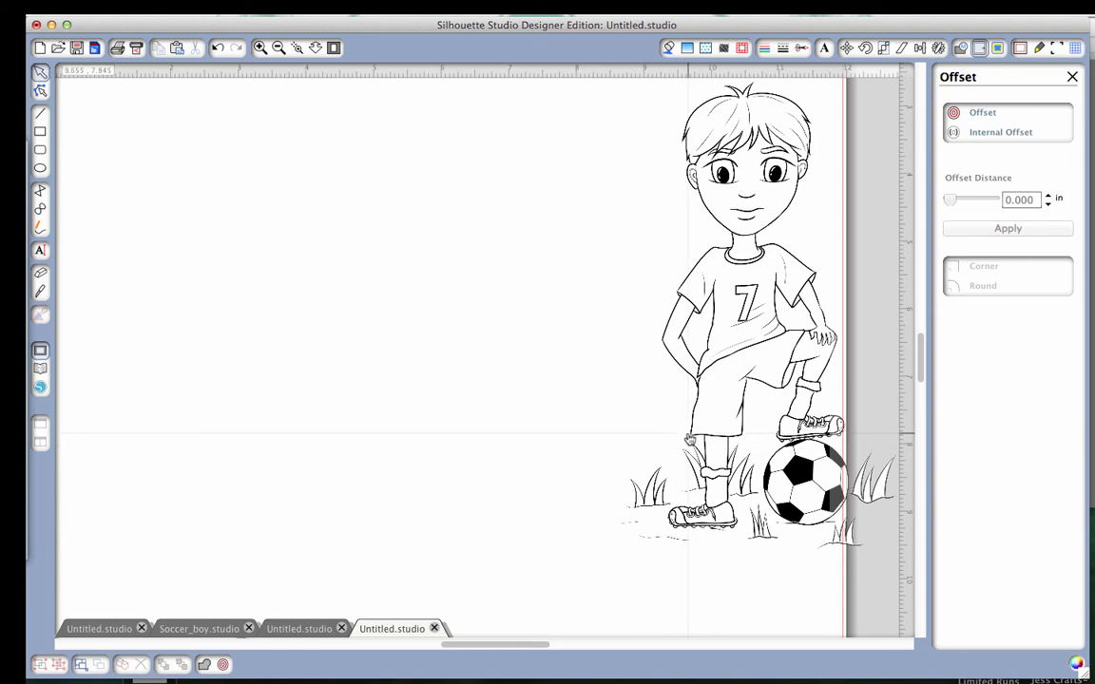
pyautogui.moveTo(698, 434)
pyautogui.mouseDown()
pyautogui.moveTo(363, 453)
pyautogui.moveTo(400, 466)
pyautogui.mouseUp()
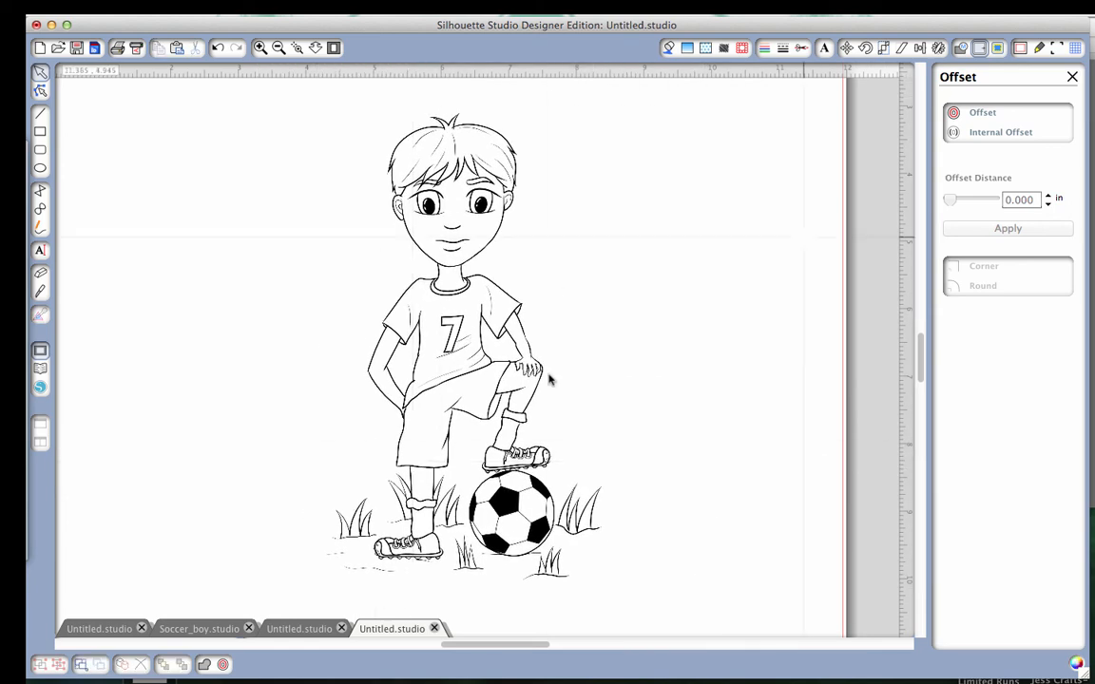
# Trace the outer edge of the soccer boy drawing, with a trace area enclosing the whole figure, grass and ball.
pyautogui.click(998, 47)
pyautogui.click(962, 108)
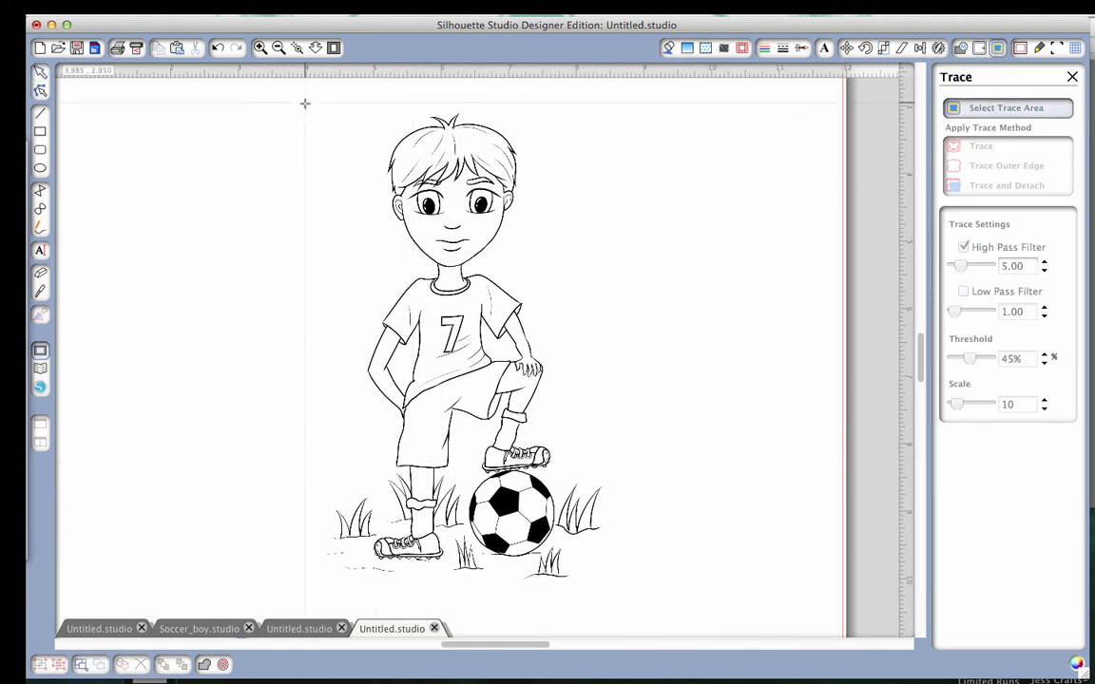
pyautogui.moveTo(300, 96)
pyautogui.mouseDown()
pyautogui.moveTo(322, 476)
pyautogui.moveTo(628, 613)
pyautogui.mouseUp()
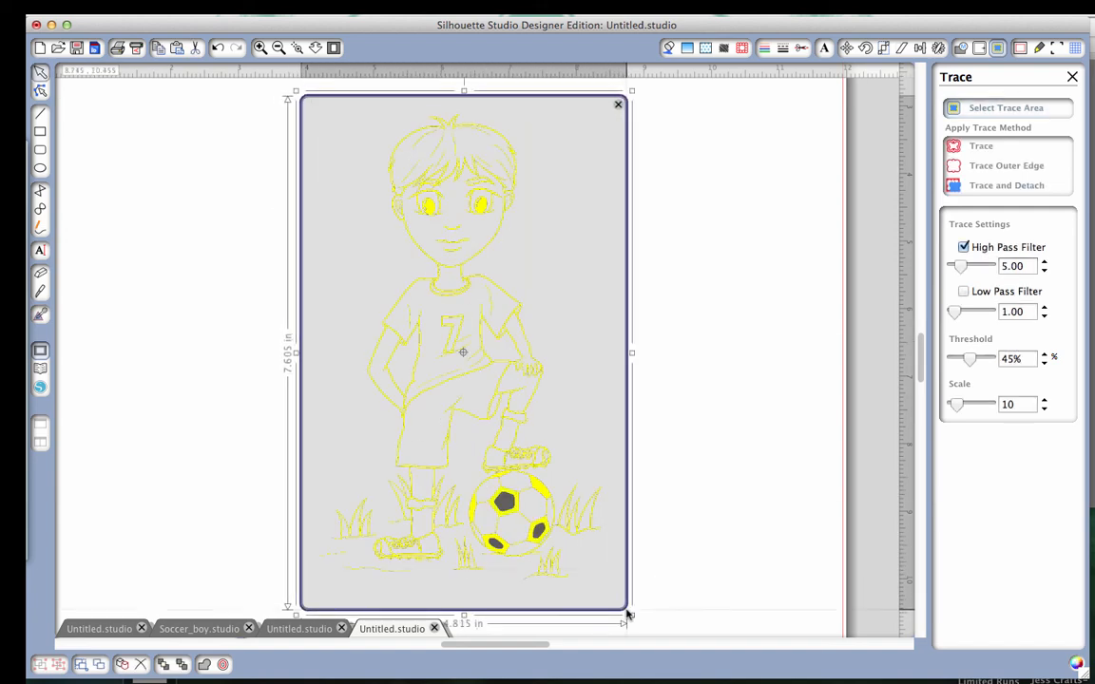
pyautogui.click(982, 168)
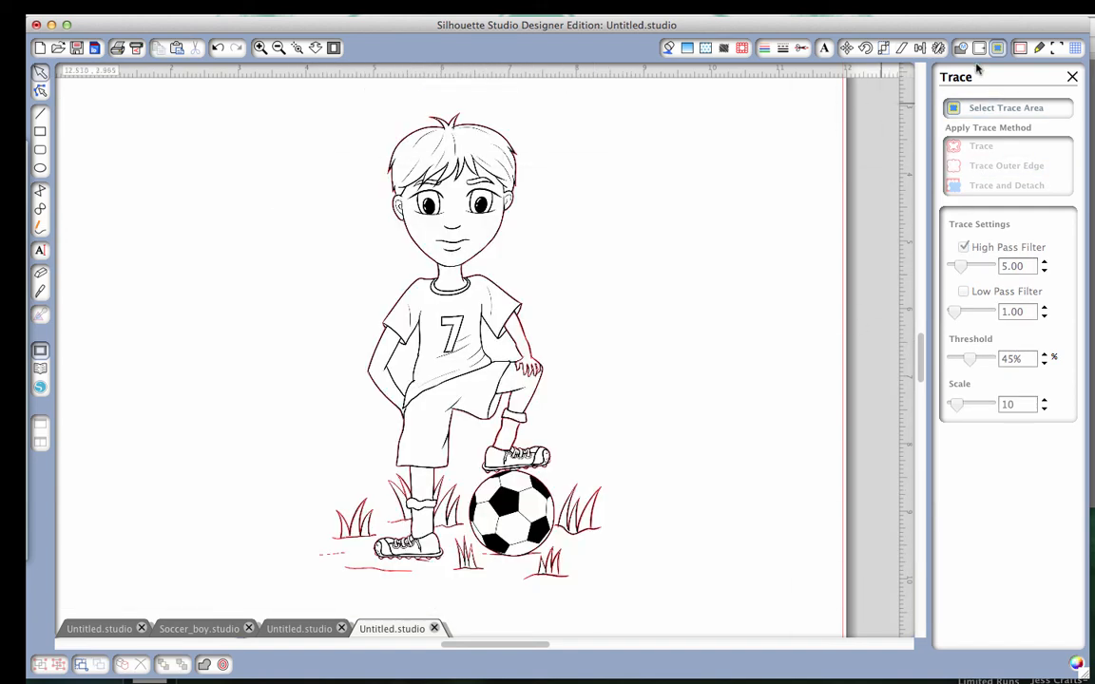
# Create a rounded offset of 0.060 in around the traced outer edge.
pyautogui.click(978, 49)
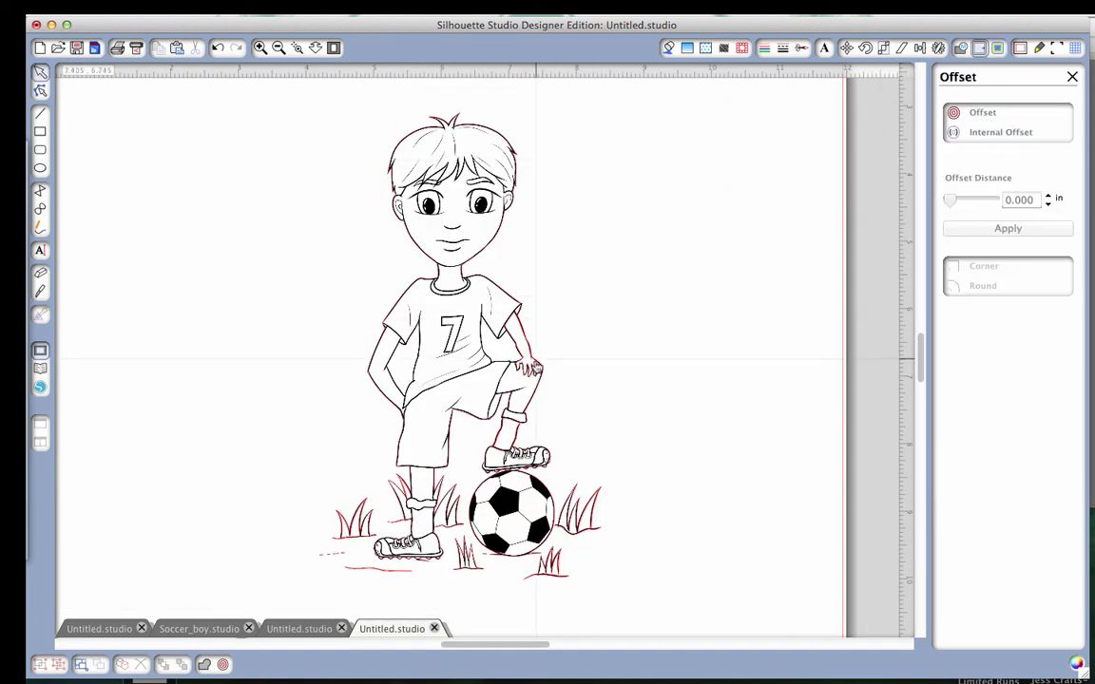
pyautogui.click(535, 366)
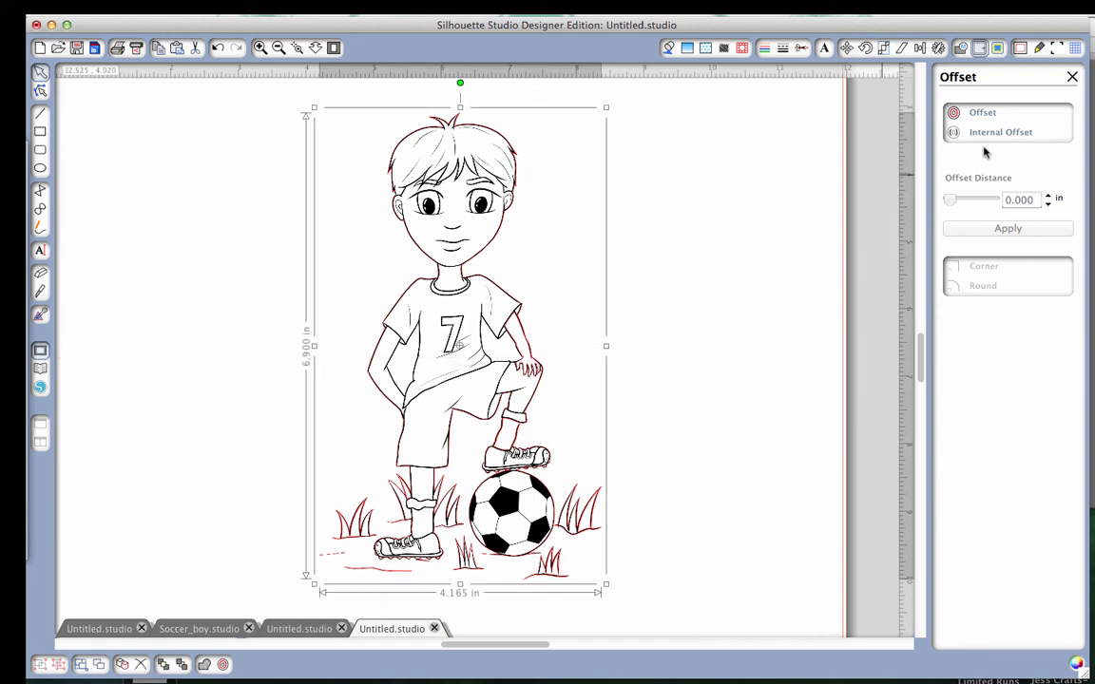
pyautogui.click(979, 114)
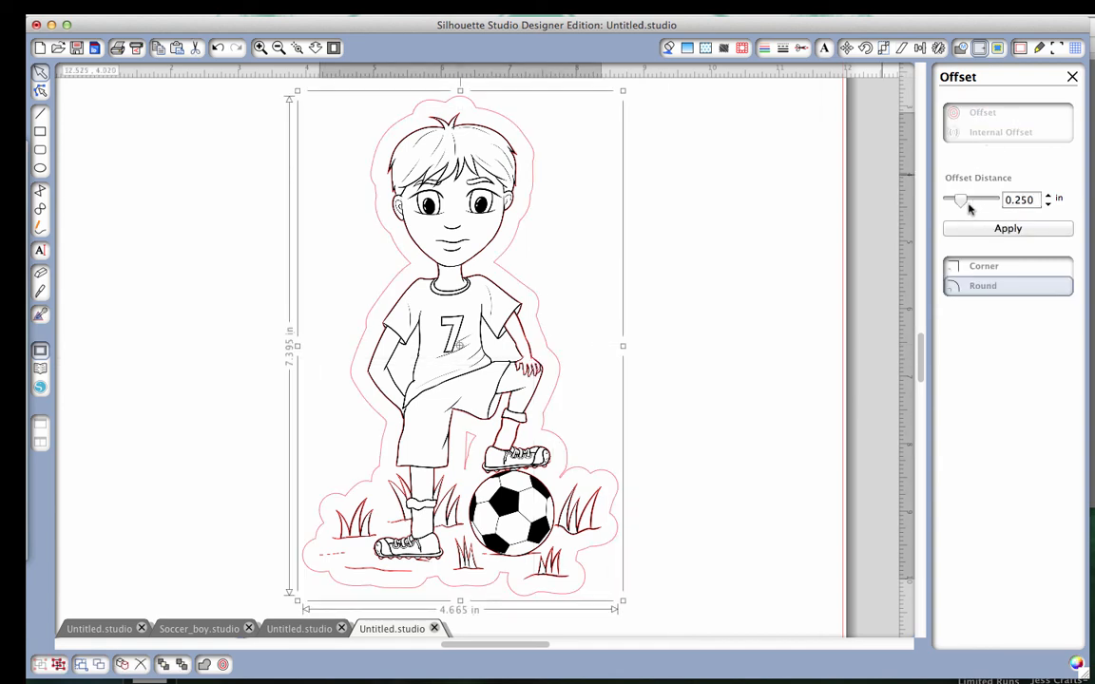
pyautogui.moveTo(963, 200); pyautogui.dragTo(956, 202)
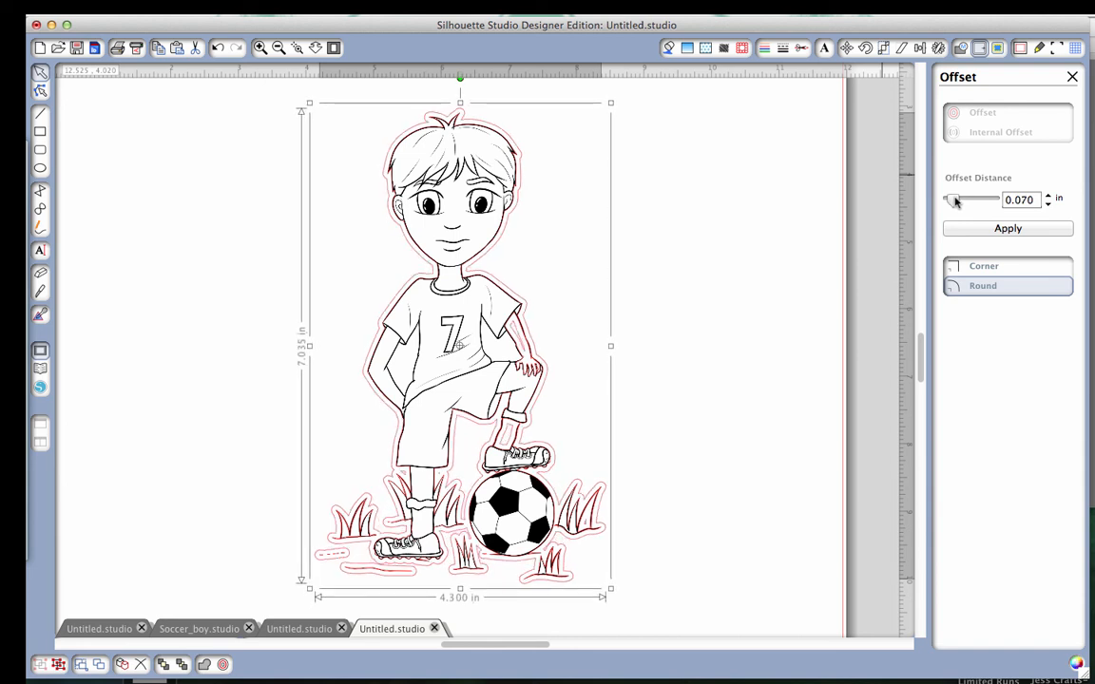
pyautogui.click(1048, 206)
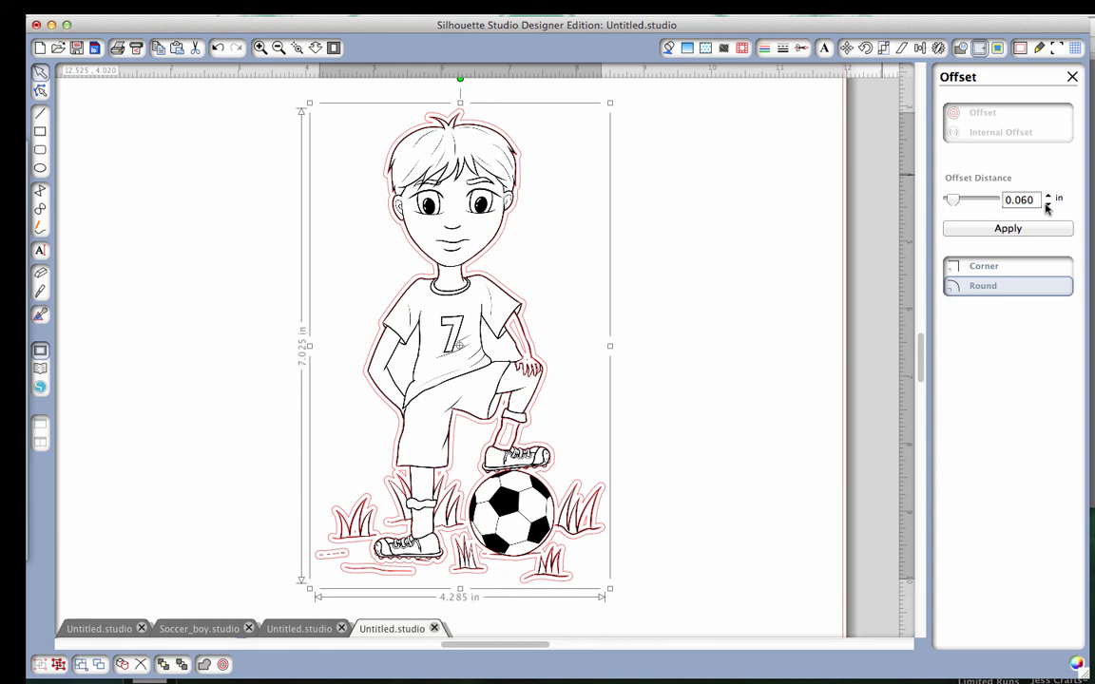
pyautogui.click(1024, 230)
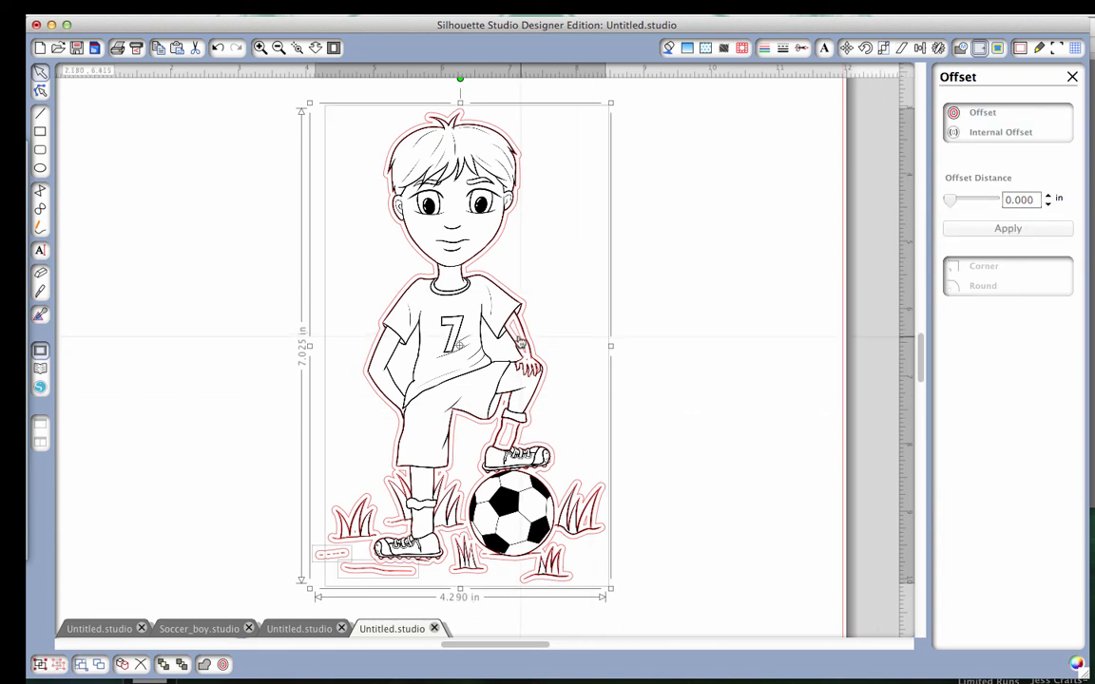
# Move the drawing to the page's right edge and delete the original trace lines, keeping the offset outline.
pyautogui.moveTo(449, 340); pyautogui.dragTo(691, 328)
pyautogui.click(436, 282)
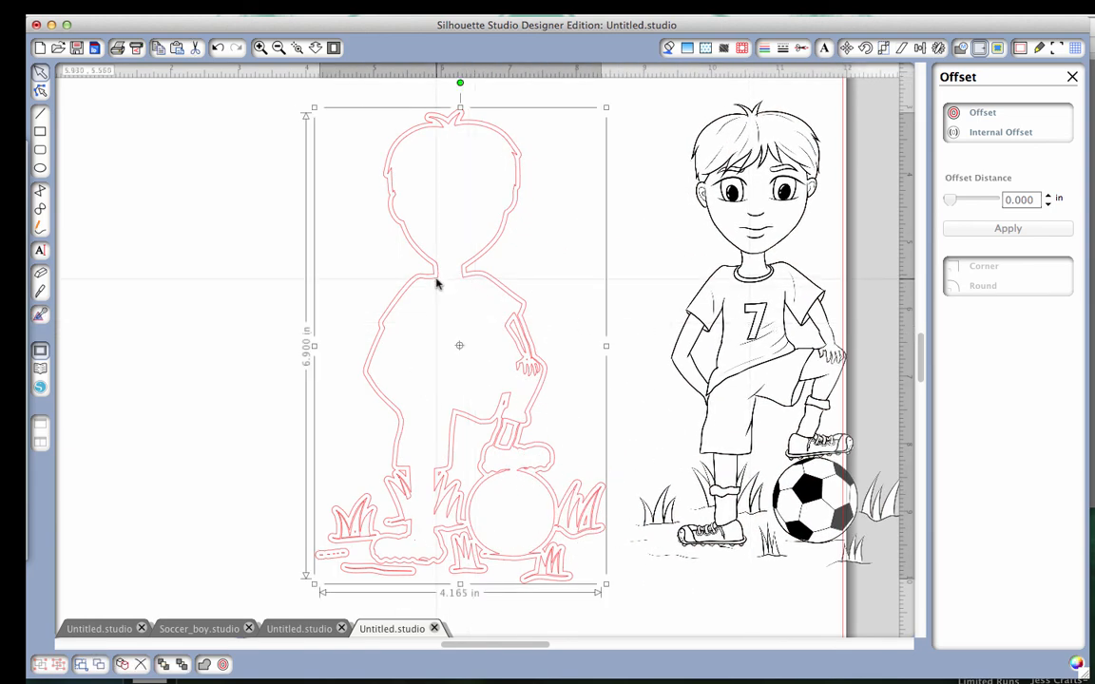
pyautogui.click(436, 282)
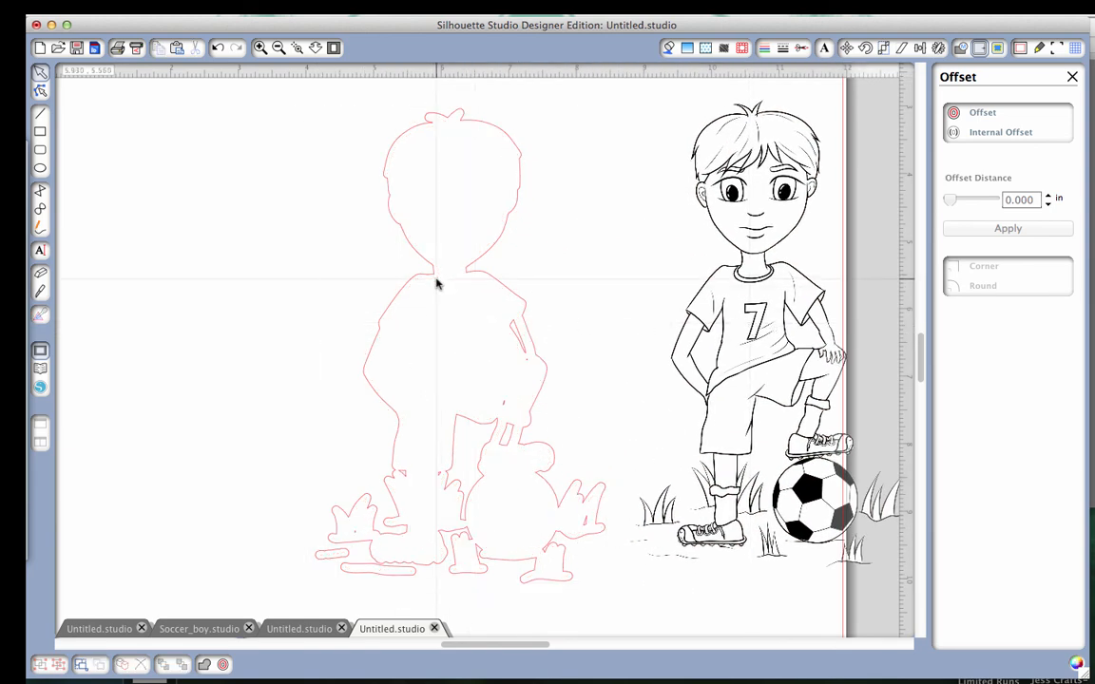
# Release the compound path of the offset outline and deselect its pieces.
pyautogui.rightClick(521, 347)
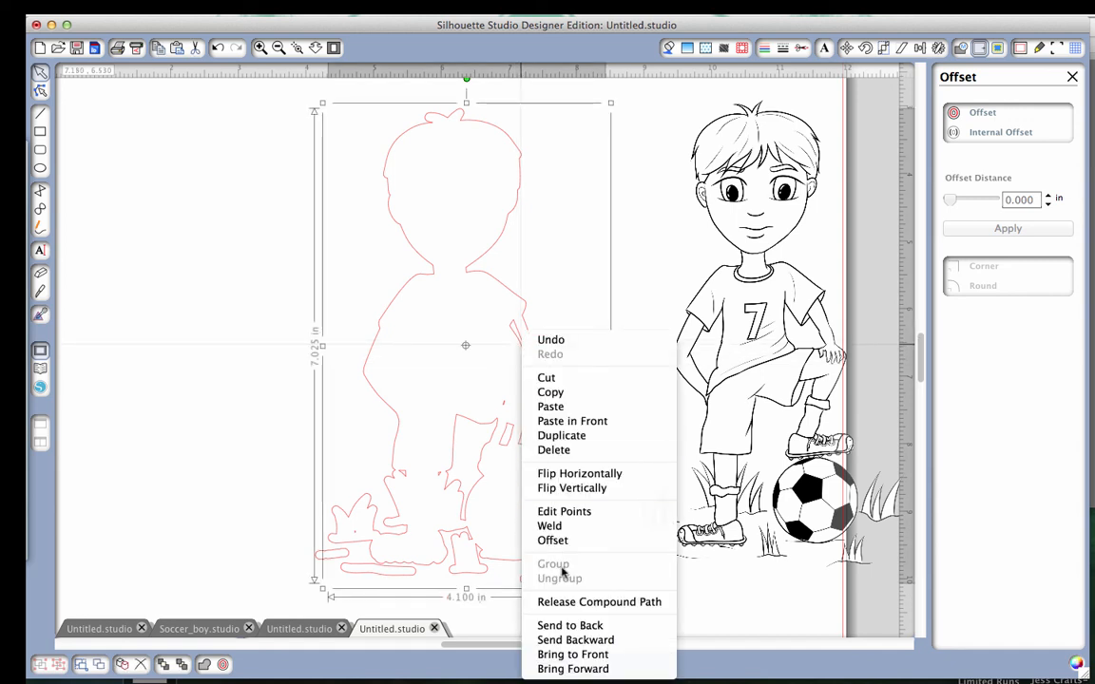
pyautogui.click(570, 602)
pyautogui.click(576, 295)
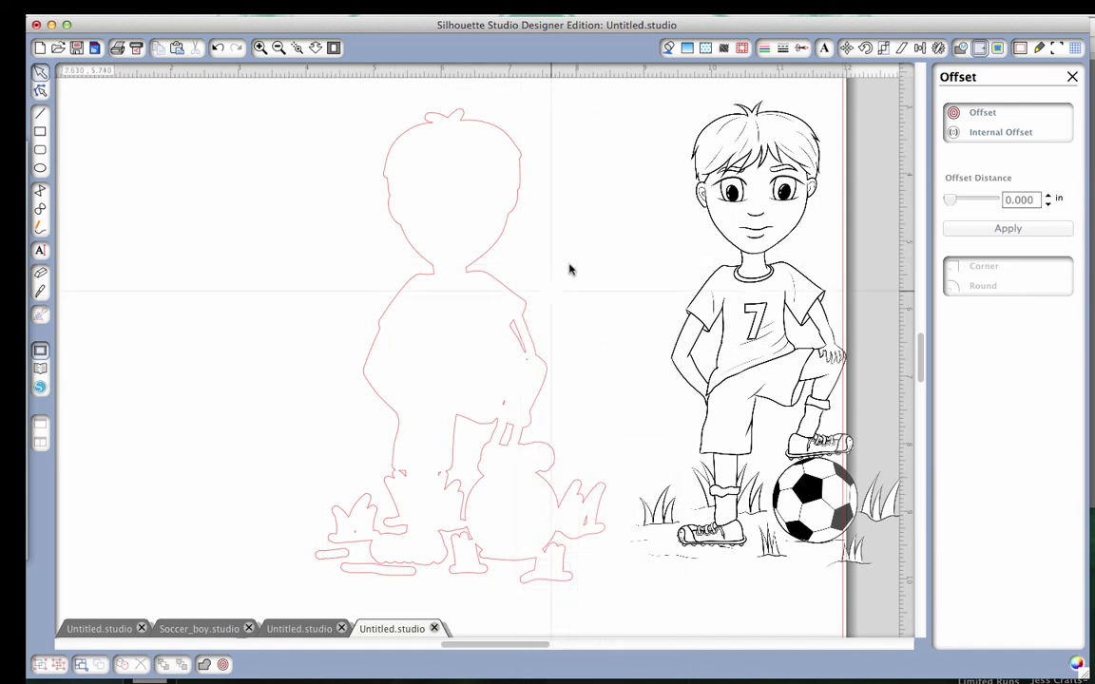
# Delete the arm-gap piece and the tiny stray fragments inside the offset outline.
pyautogui.click(521, 345)
pyautogui.press('Delete')
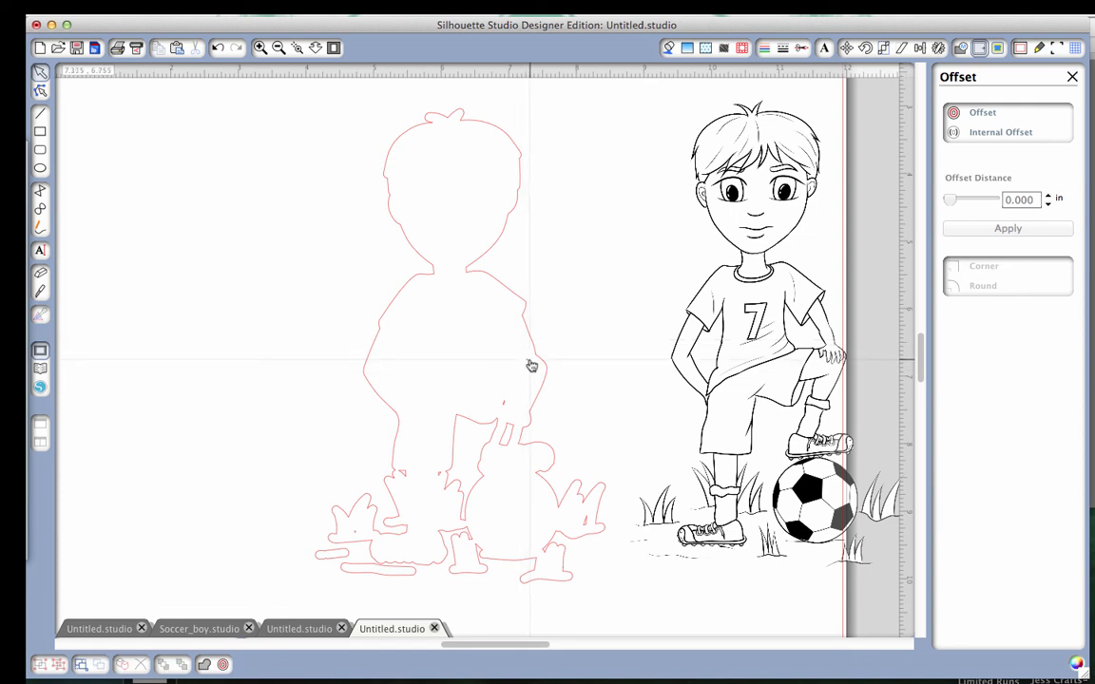
pyautogui.click(524, 362)
pyautogui.keyDown('shift'); pyautogui.click(504, 406); pyautogui.keyUp('shift')
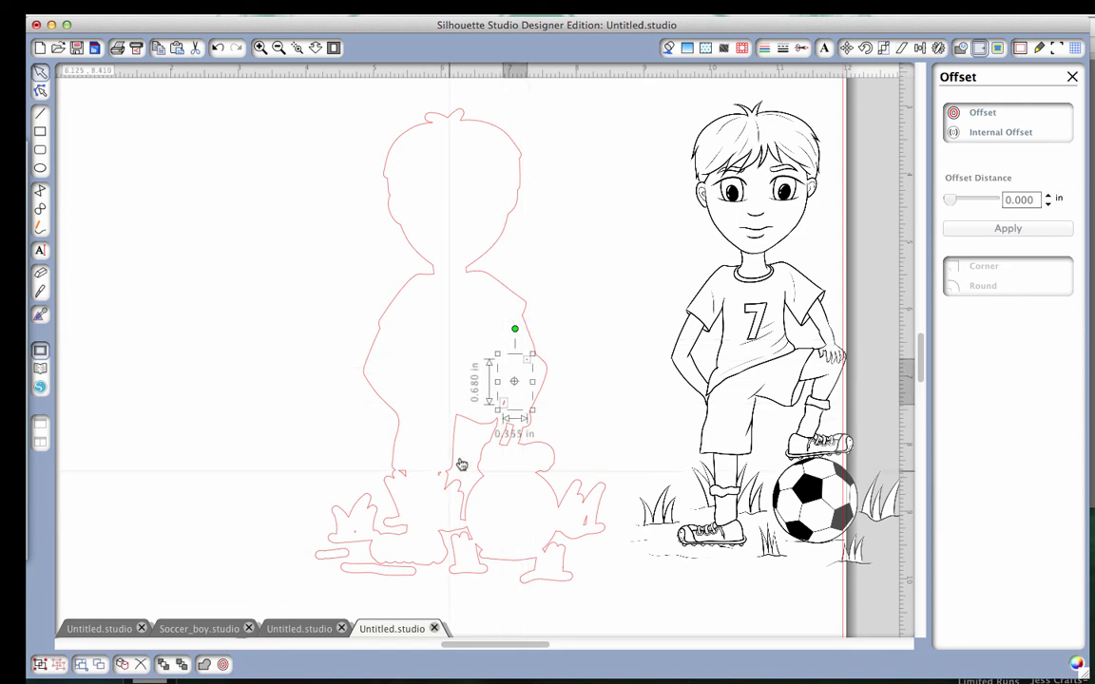
pyautogui.keyDown('shift'); pyautogui.click(439, 475); pyautogui.keyUp('shift')
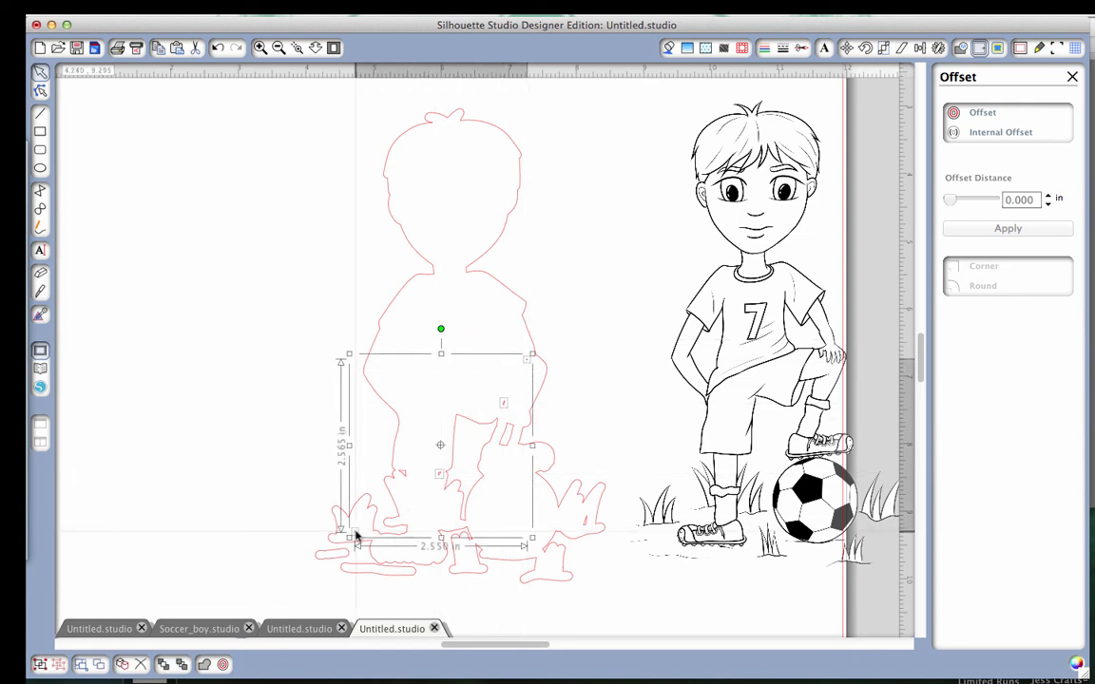
pyautogui.press('Delete')
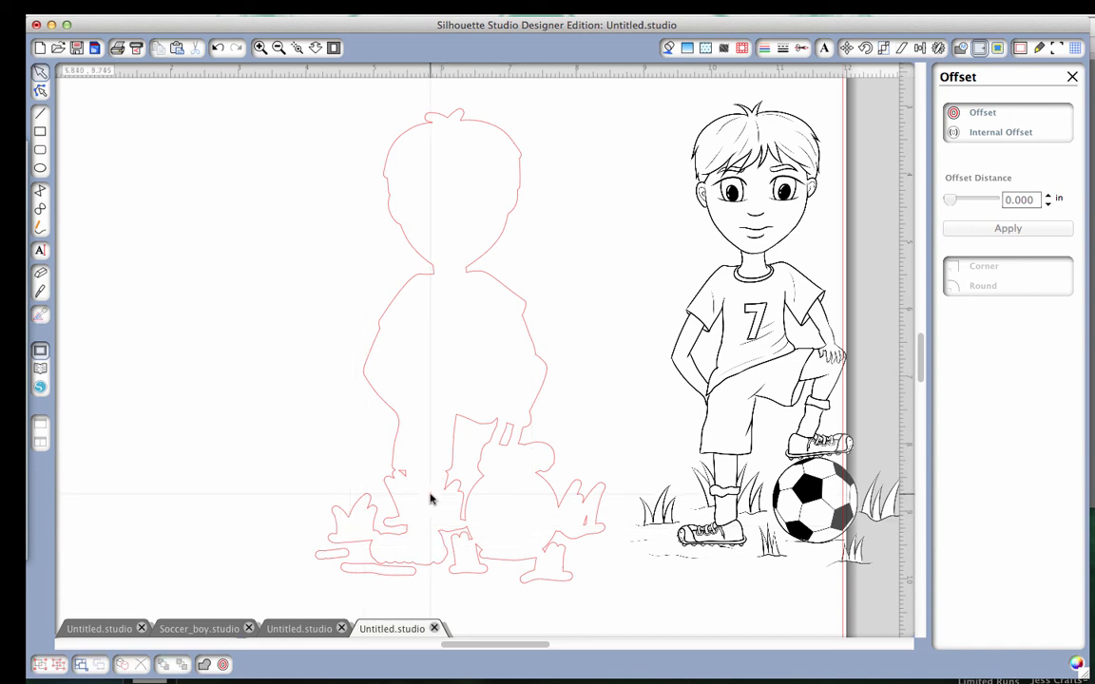
# Delete the ground-line outlines, the leftover fragments near the grass and left leg, and the small piece inside the raised leg.
pyautogui.click(352, 569)
pyautogui.press('Delete')
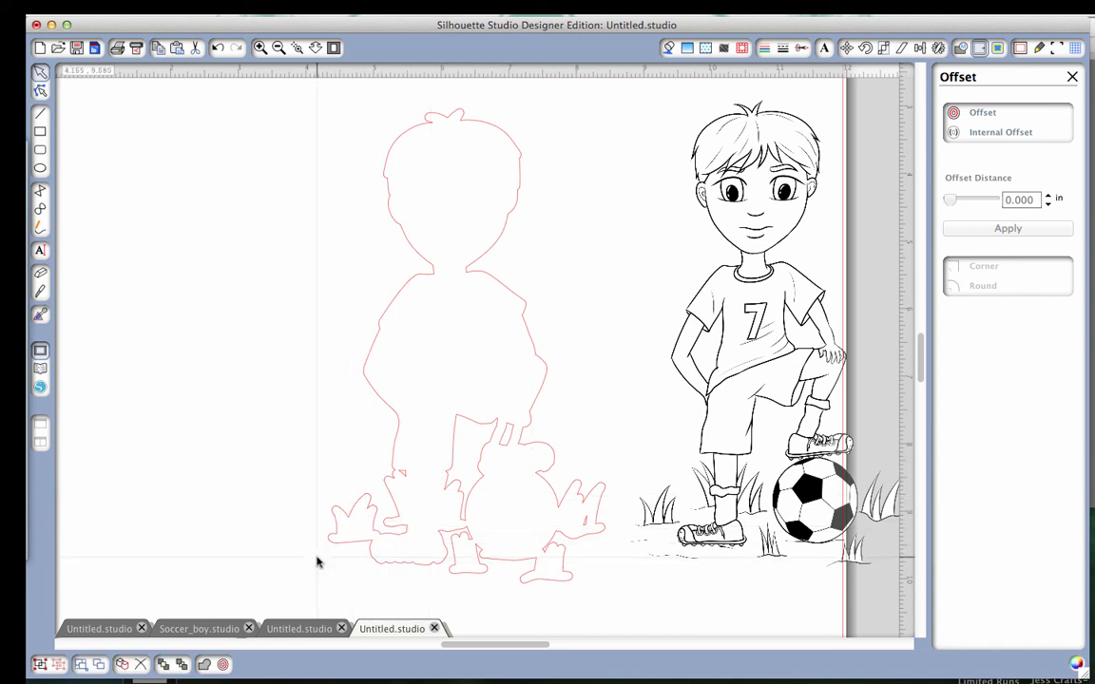
pyautogui.click(584, 522)
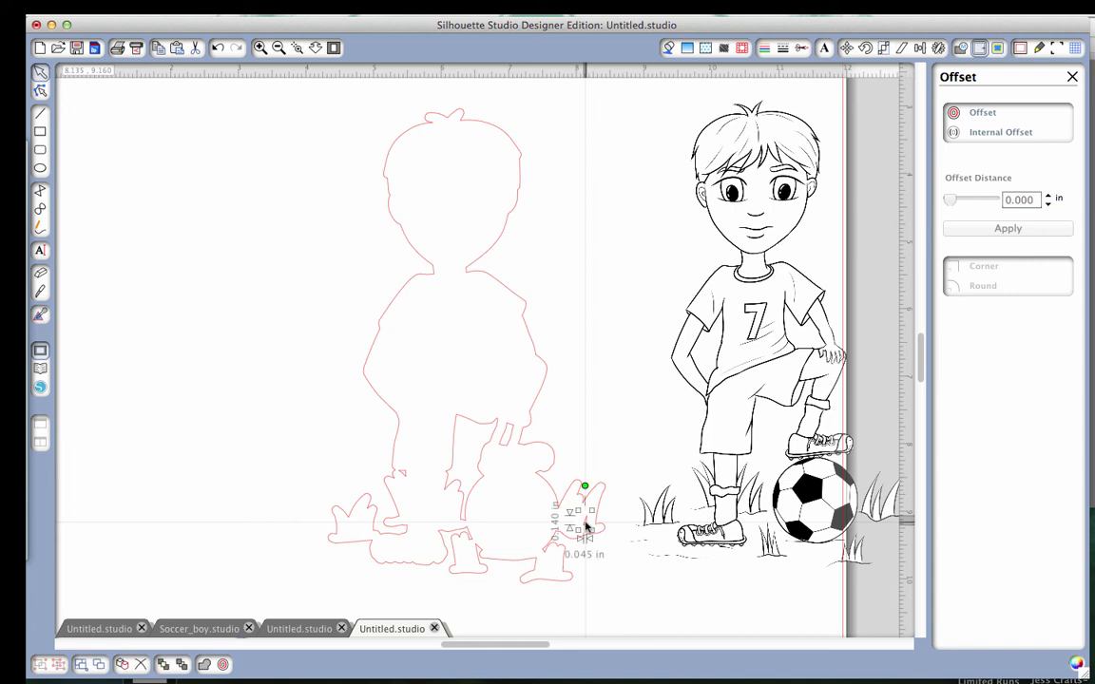
pyautogui.press('Delete')
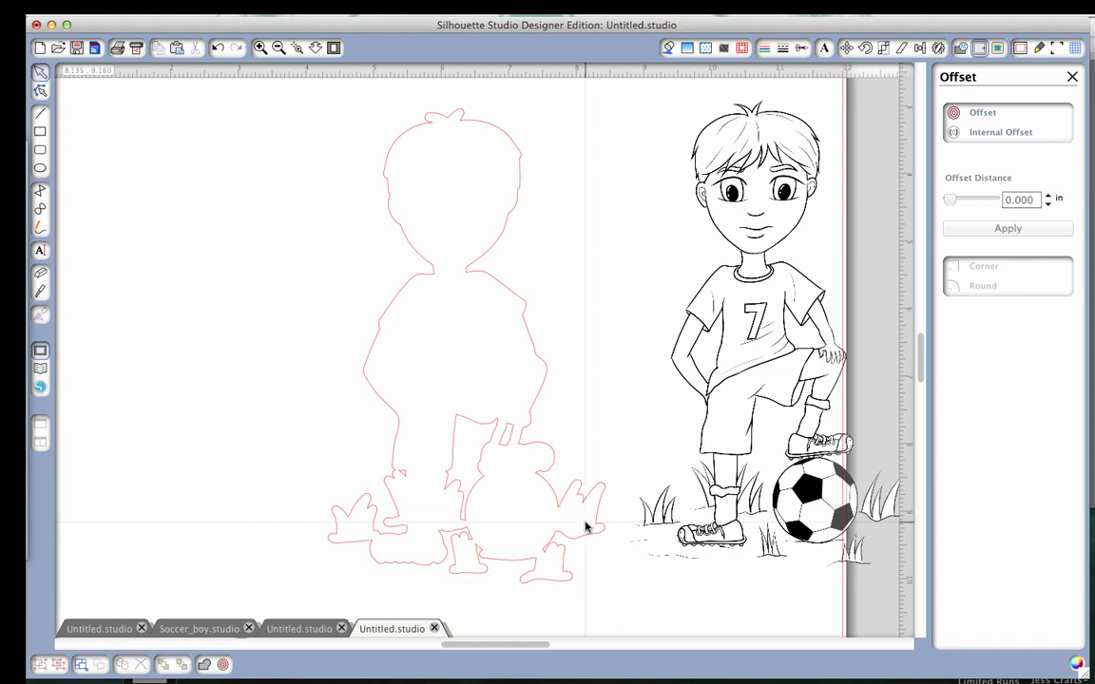
pyautogui.click(402, 482)
pyautogui.press('Delete')
pyautogui.click(501, 445)
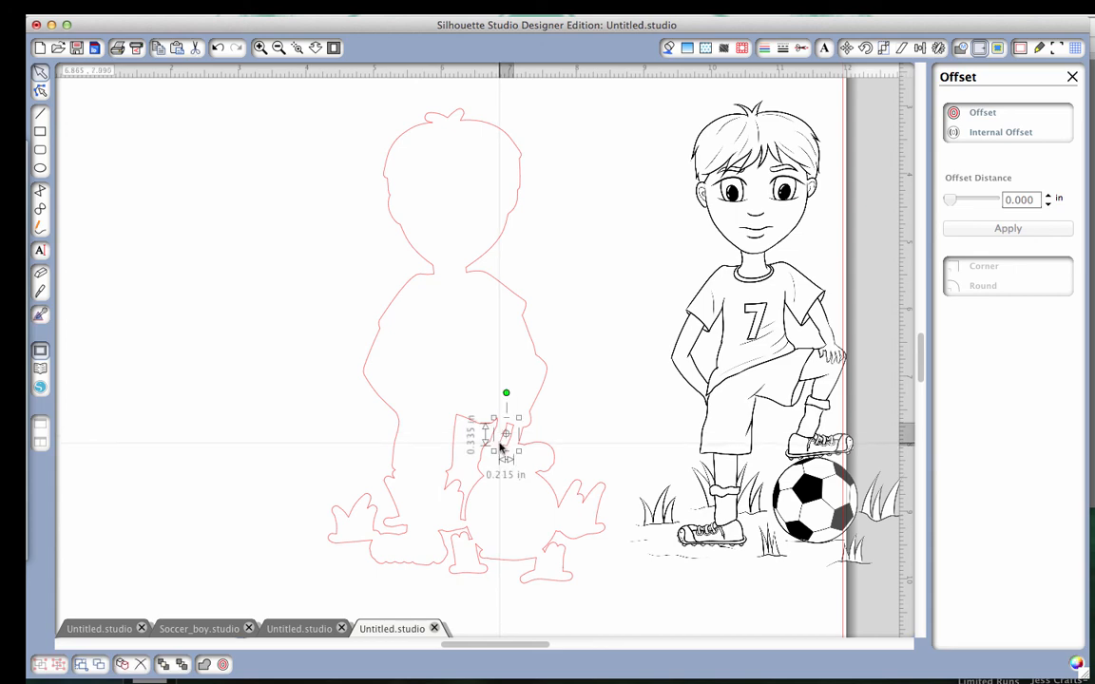
pyautogui.press('Delete')
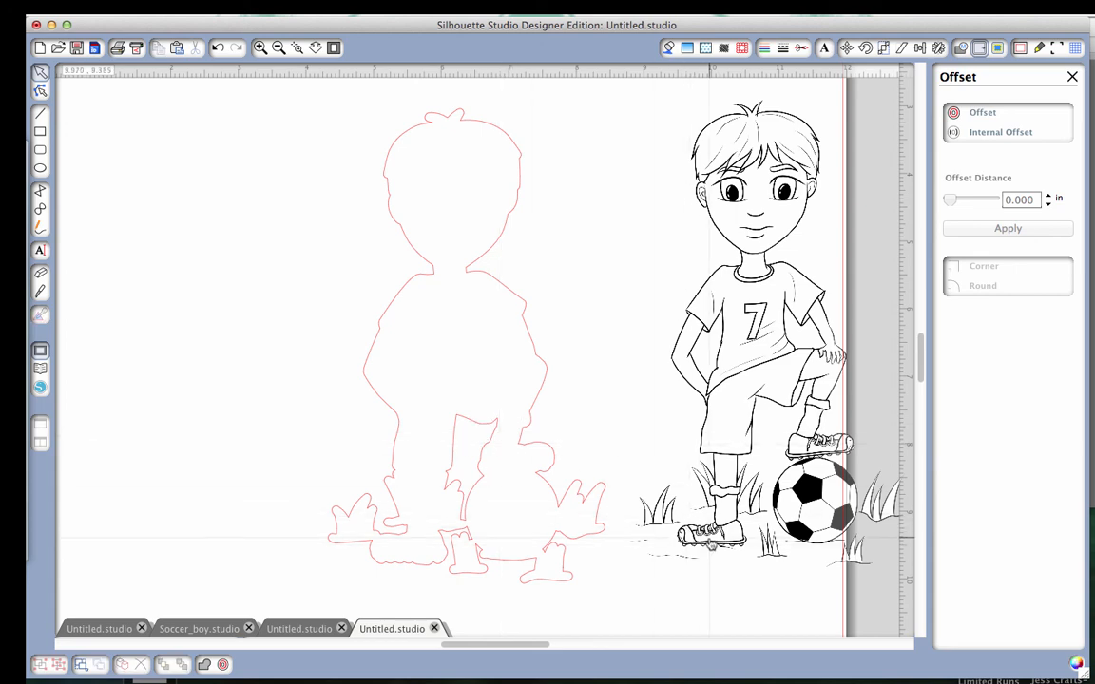
# Place the drawing inside the cleaned outline to check the fit, and move it back off to the page's right edge.
pyautogui.moveTo(710, 539); pyautogui.dragTo(405, 550)
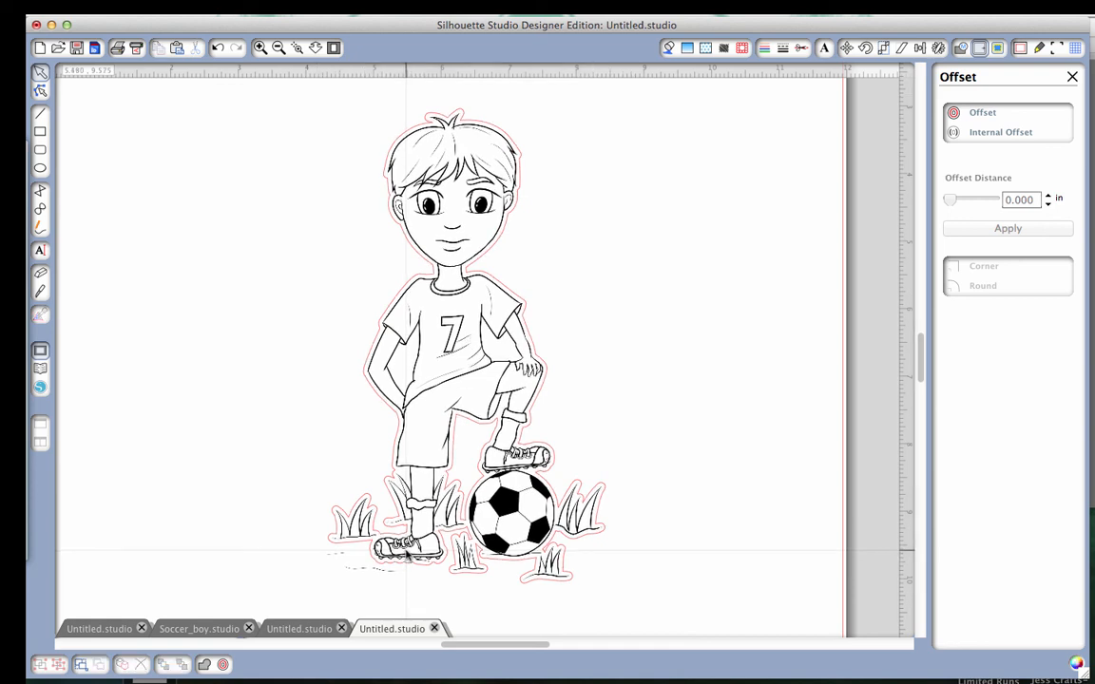
pyautogui.click(475, 448)
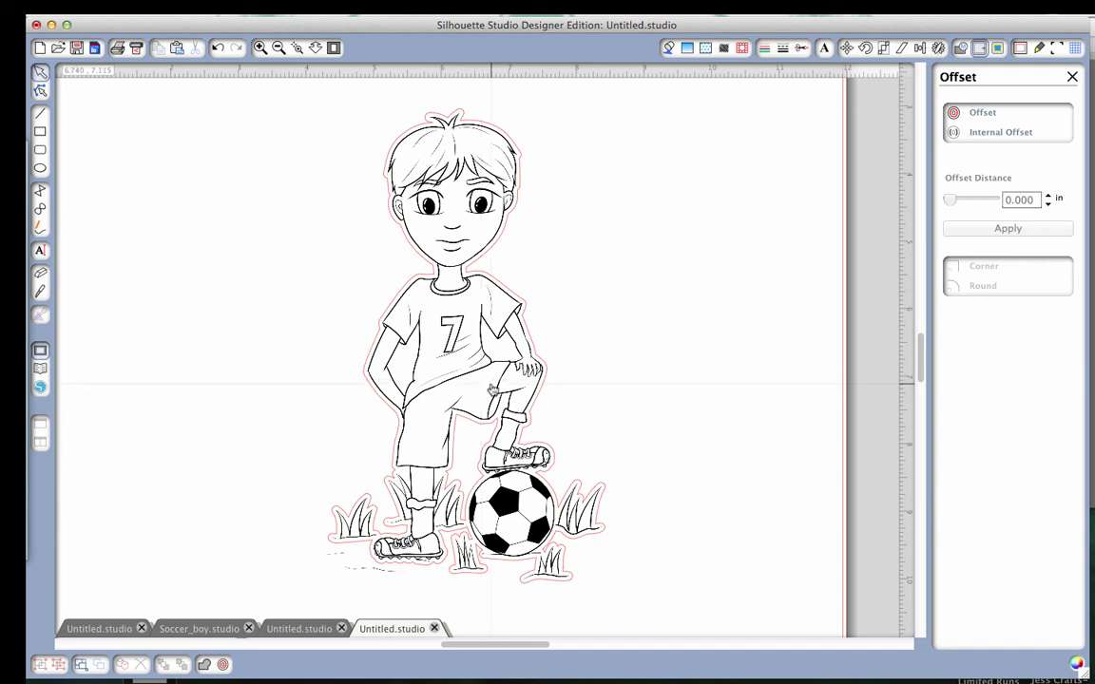
pyautogui.moveTo(718, 213); pyautogui.dragTo(792, 491)
pyautogui.moveTo(477, 380); pyautogui.dragTo(813, 336)
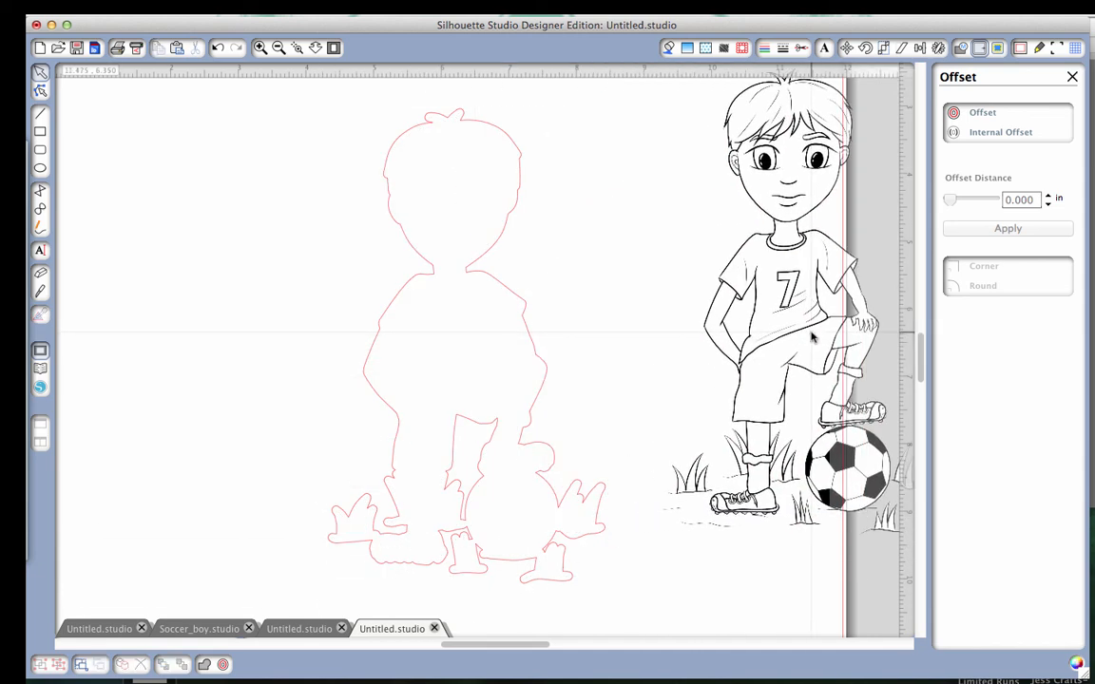
# Undo a trial move of the outer outline, and combine it with the inner leg cut-out into a compound path.
pyautogui.moveTo(546, 392); pyautogui.dragTo(562, 352)
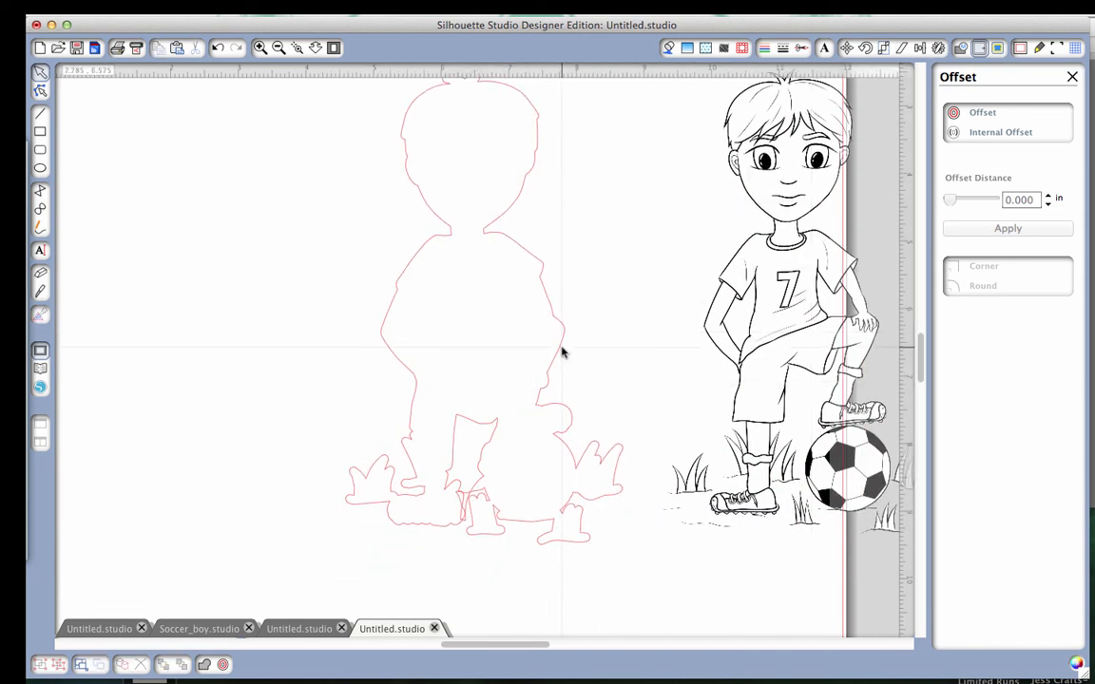
pyautogui.press('super+z')
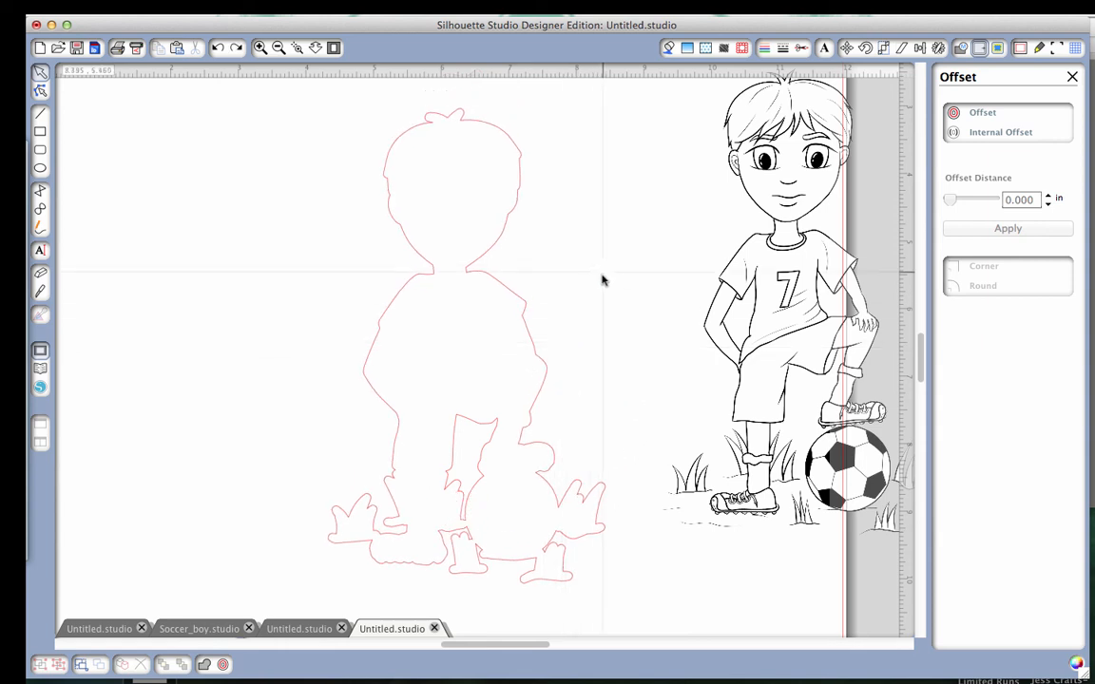
pyautogui.moveTo(624, 236); pyautogui.dragTo(317, 583)
pyautogui.rightClick(435, 522)
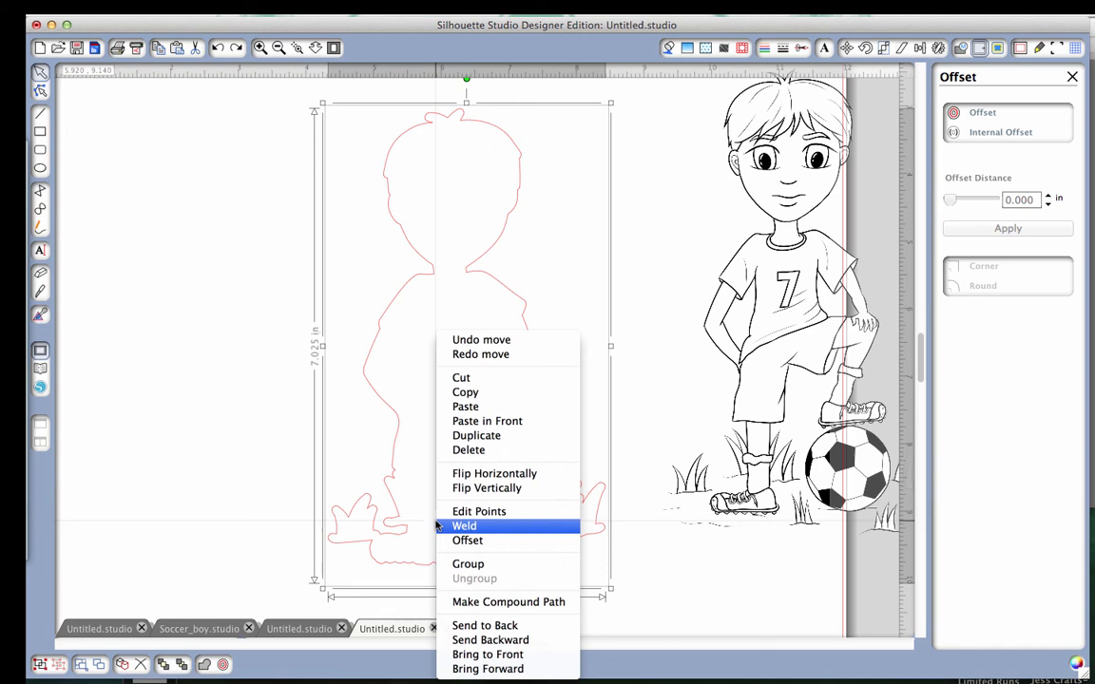
pyautogui.click(478, 602)
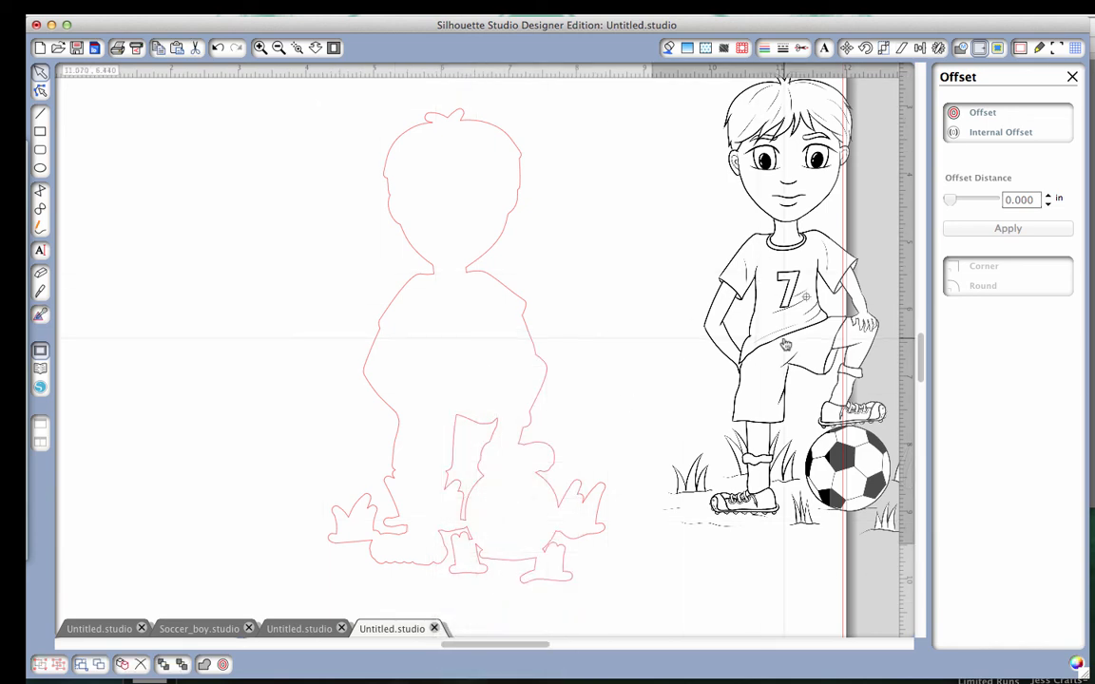
# Place the soccer boy drawing inside its cleaned cut outline, and group the drawing and outline together.
pyautogui.moveTo(783, 340); pyautogui.dragTo(450, 390)
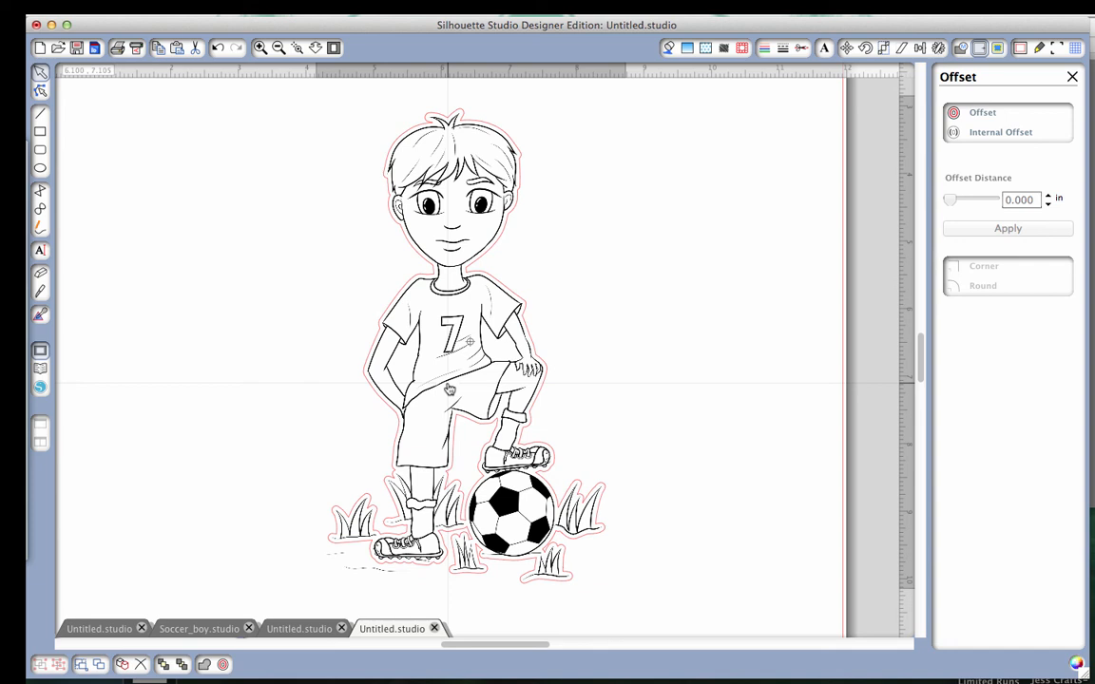
pyautogui.moveTo(450, 389); pyautogui.dragTo(454, 382)
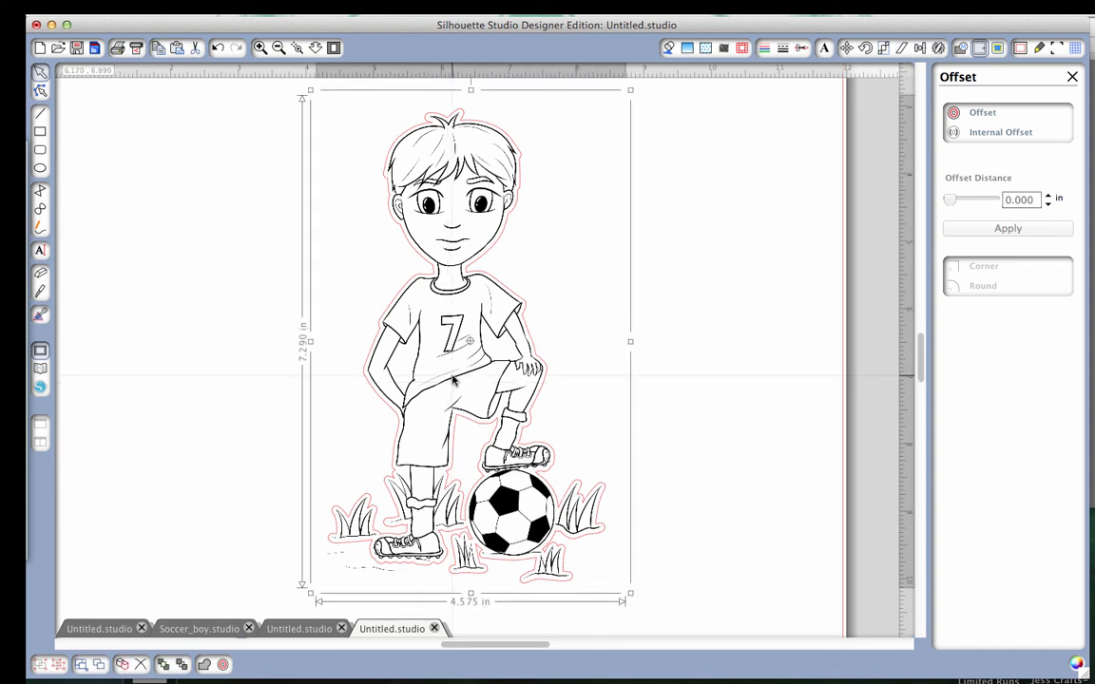
pyautogui.click(676, 158)
pyautogui.moveTo(714, 149); pyautogui.dragTo(313, 442)
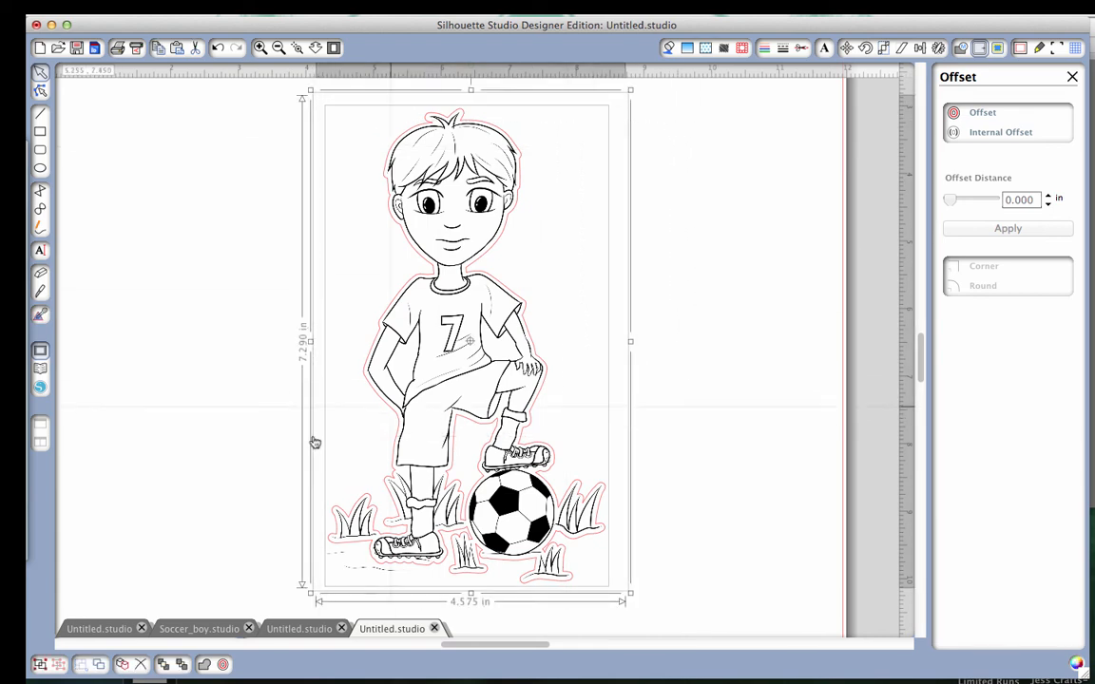
pyautogui.rightClick(440, 392)
pyautogui.click(480, 549)
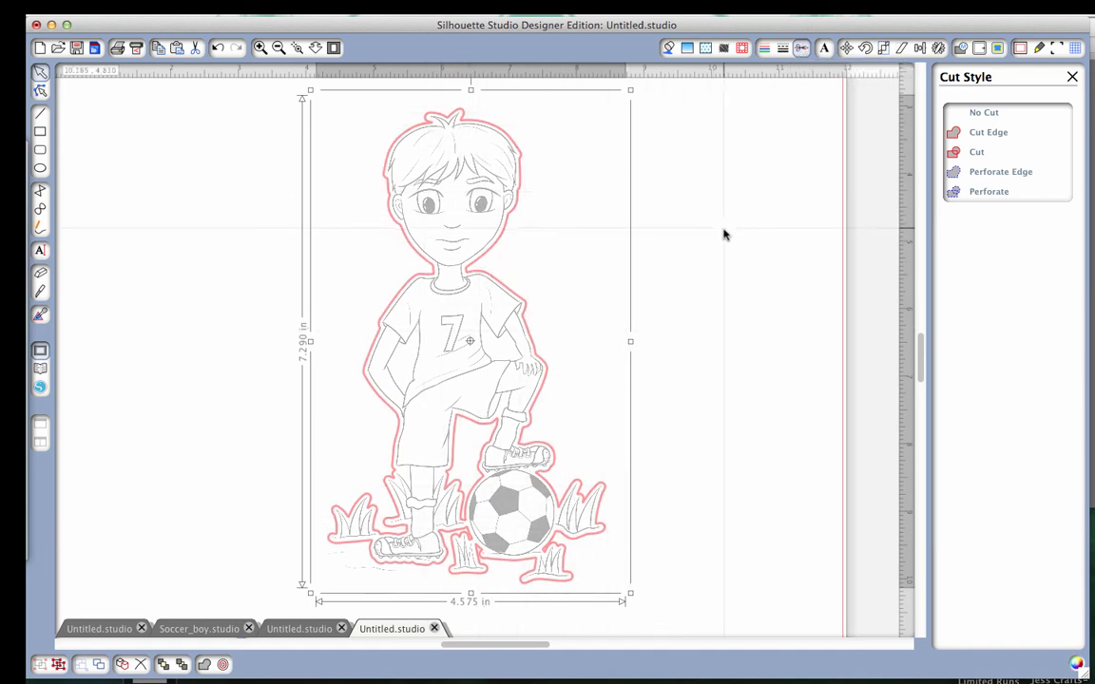
pyautogui.click(668, 48)
pyautogui.click(278, 47)
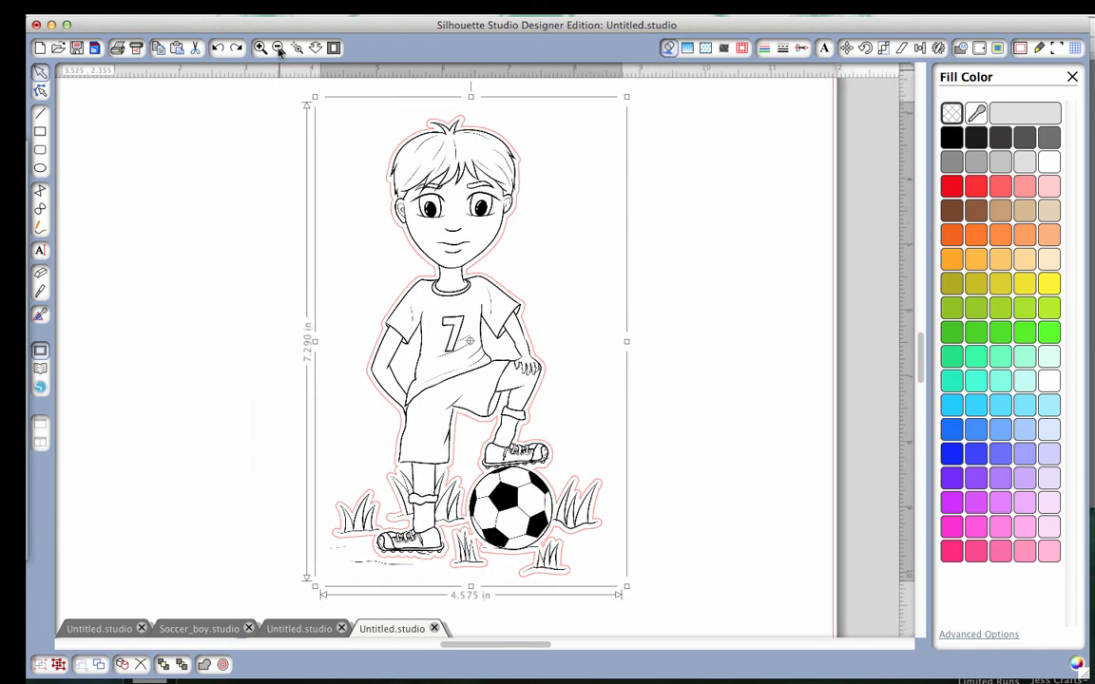
# Open the untitled print sheet with the boy and girl figures, and toggle its registration marks off and back on.
pyautogui.click(296, 630)
pyautogui.click(230, 630)
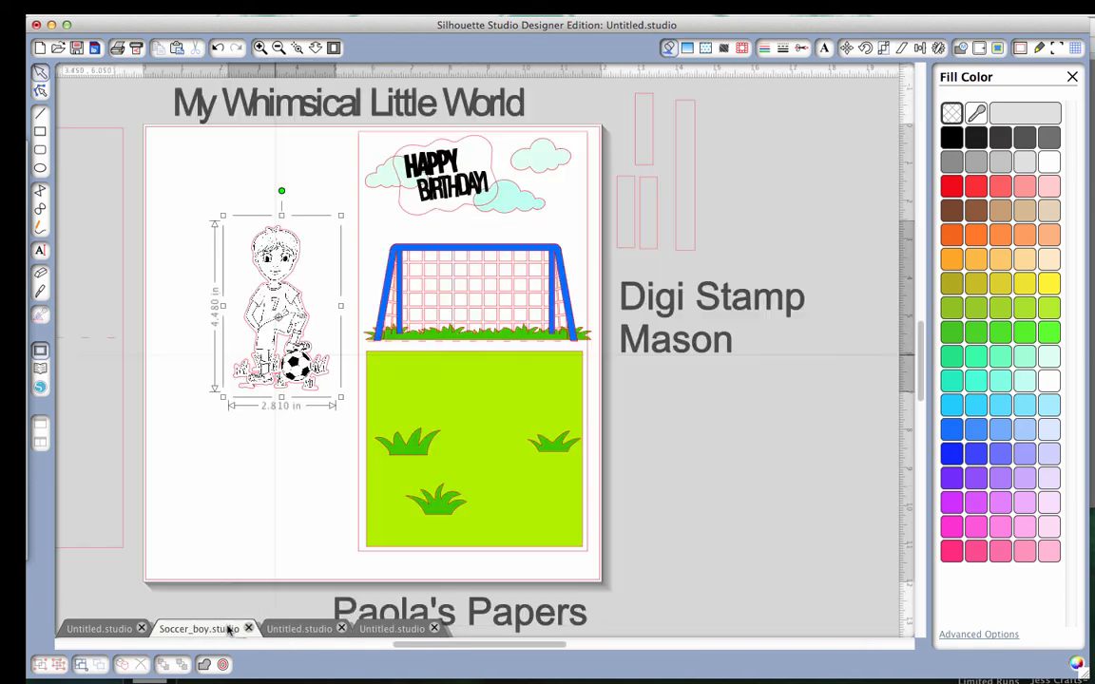
pyautogui.click(314, 629)
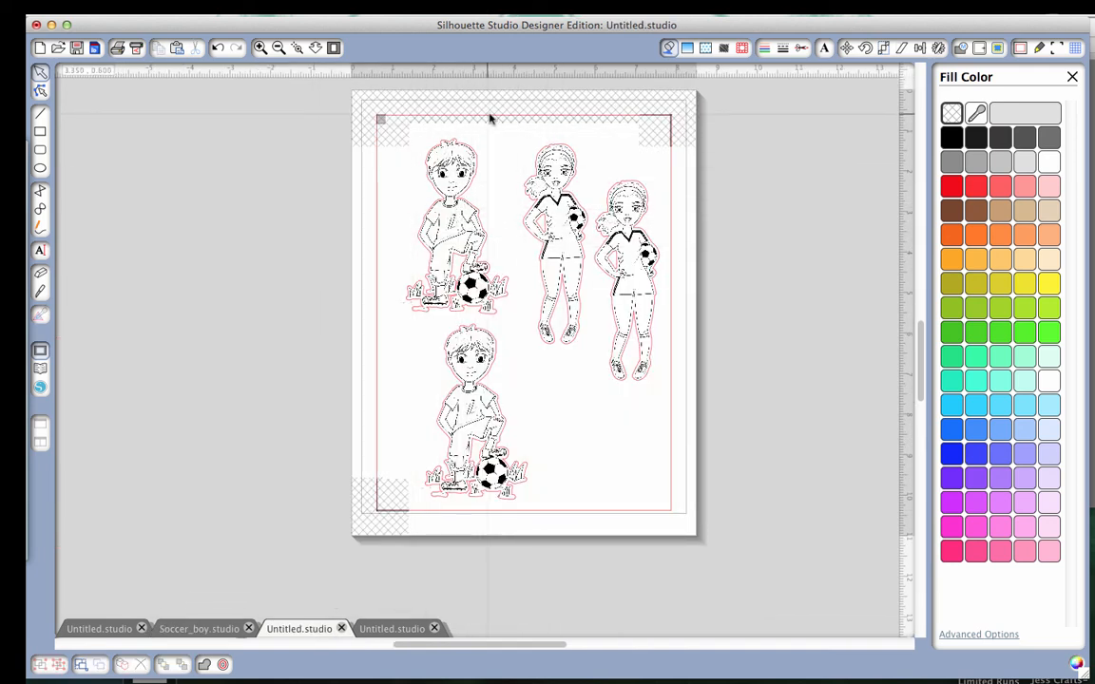
pyautogui.click(1056, 48)
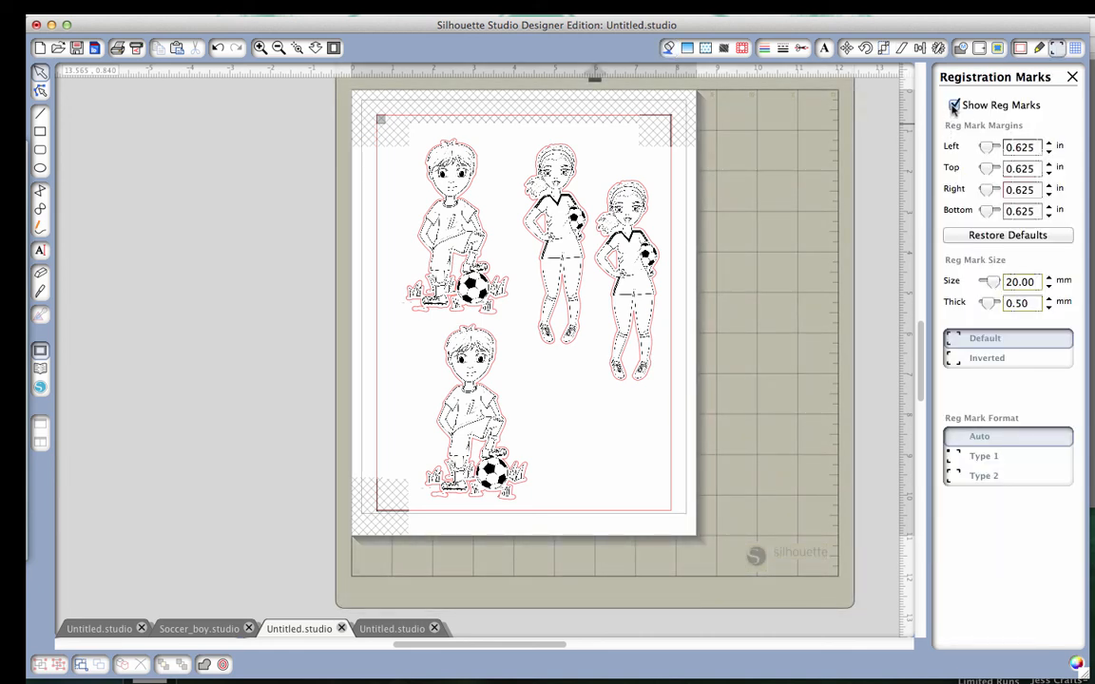
pyautogui.click(954, 105)
pyautogui.click(955, 105)
# Move the rightmost soccer girl slightly lower on the print sheet, and return to the Soccer_boy document.
pyautogui.moveTo(625, 282); pyautogui.dragTo(627, 330)
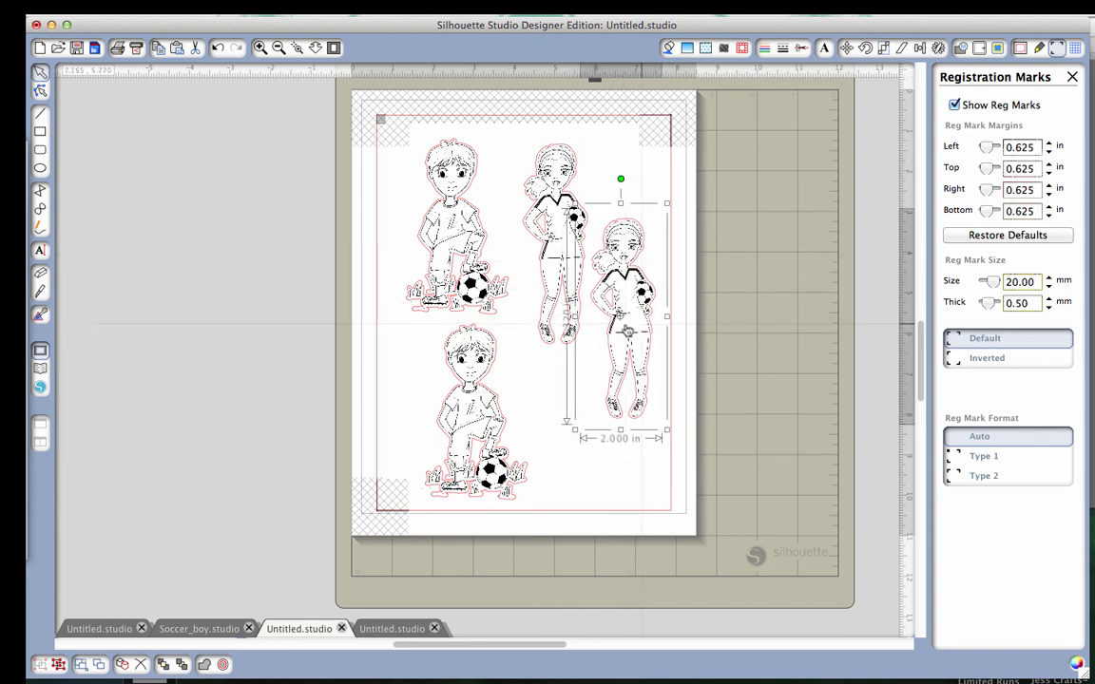
pyautogui.click(704, 273)
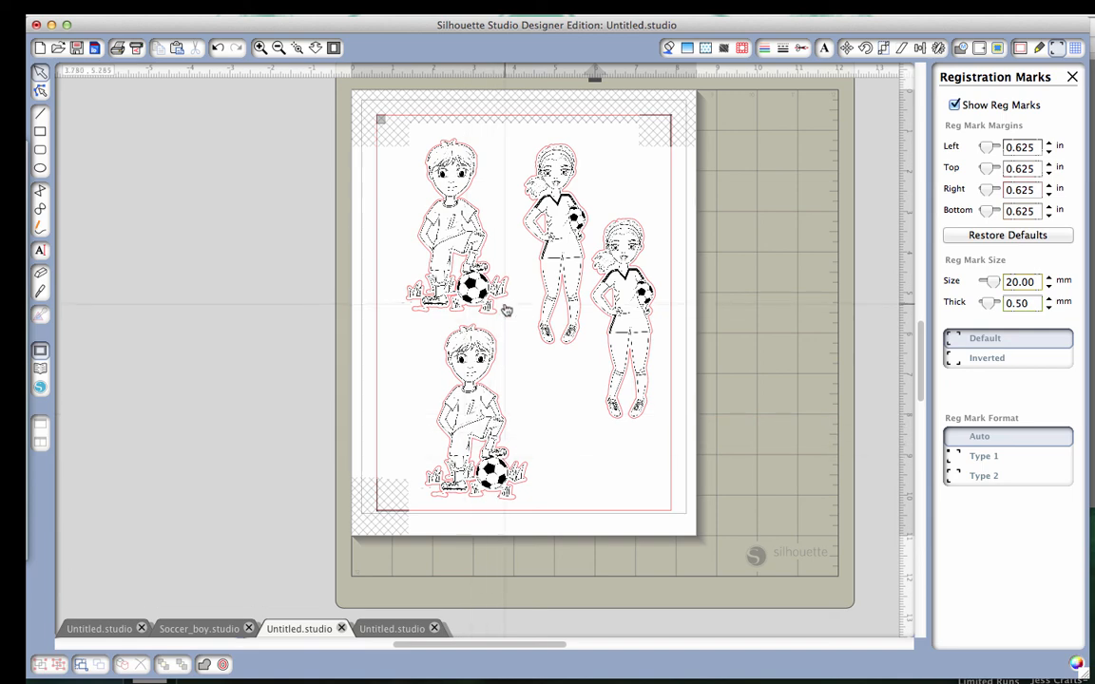
pyautogui.click(194, 629)
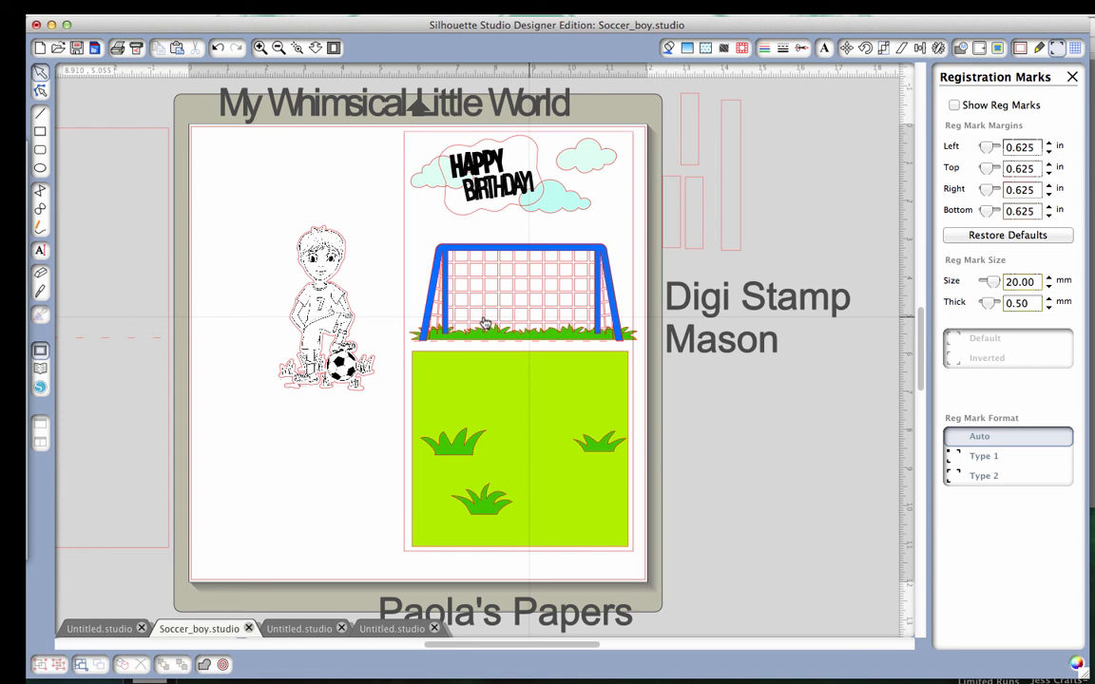
pyautogui.click(730, 15)
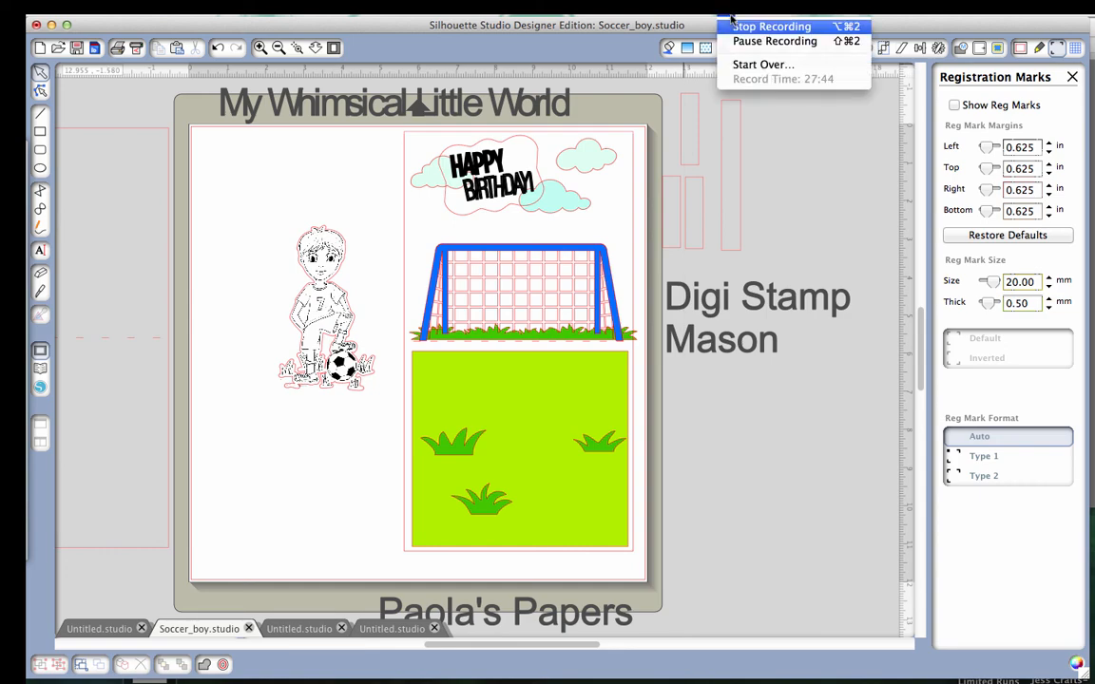